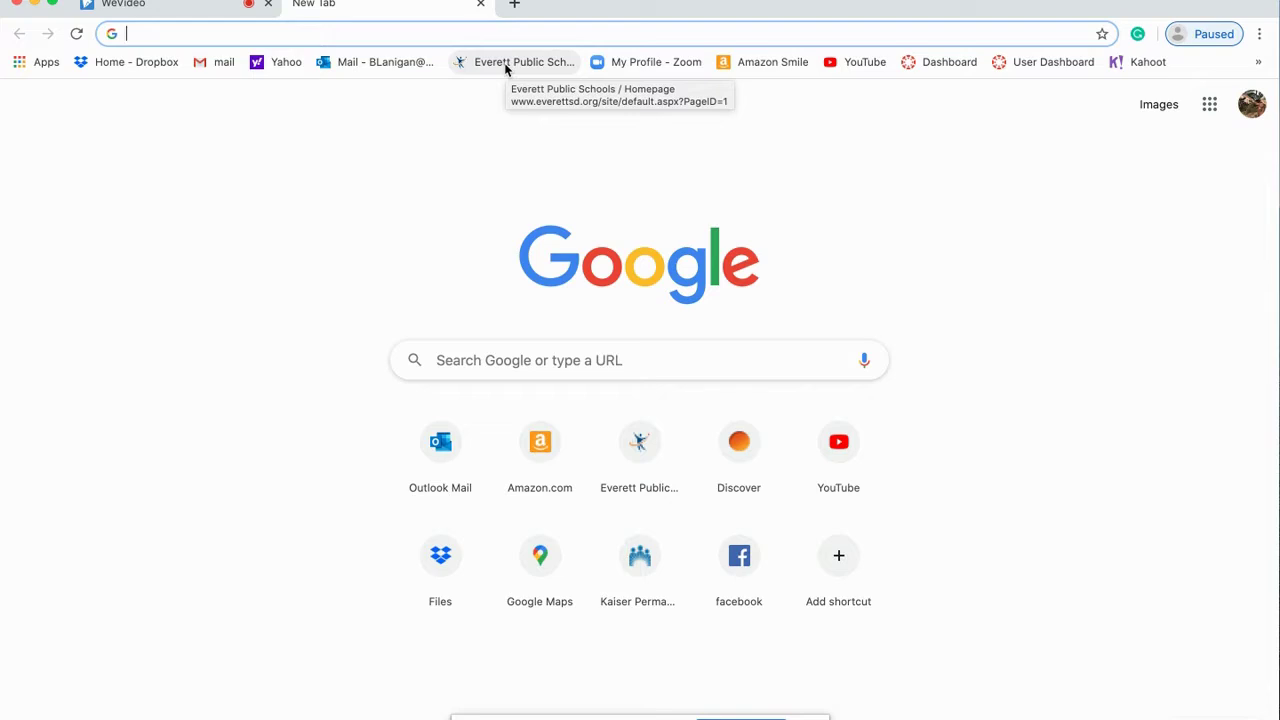
Step: From the Everett Public Schools bookmark, go to STAFF, More Staff Tools, and open Canvas -Instructure
click(521, 63)
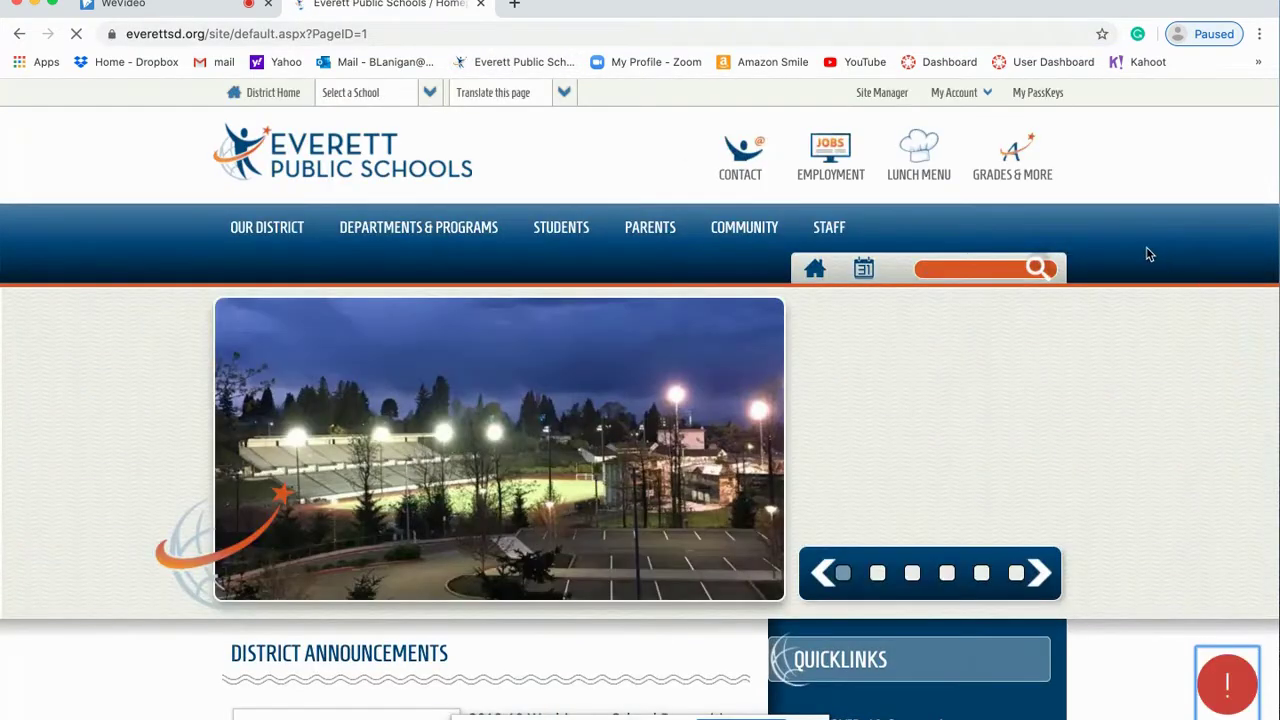
click(840, 228)
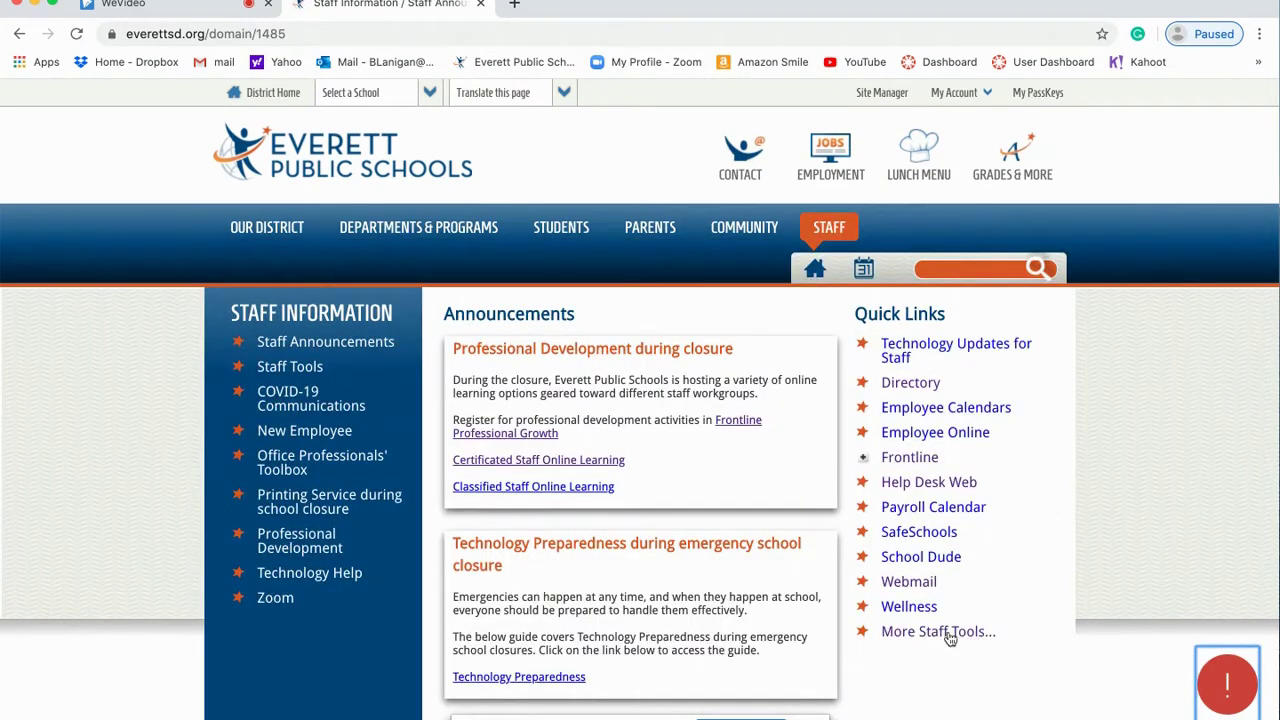
click(940, 632)
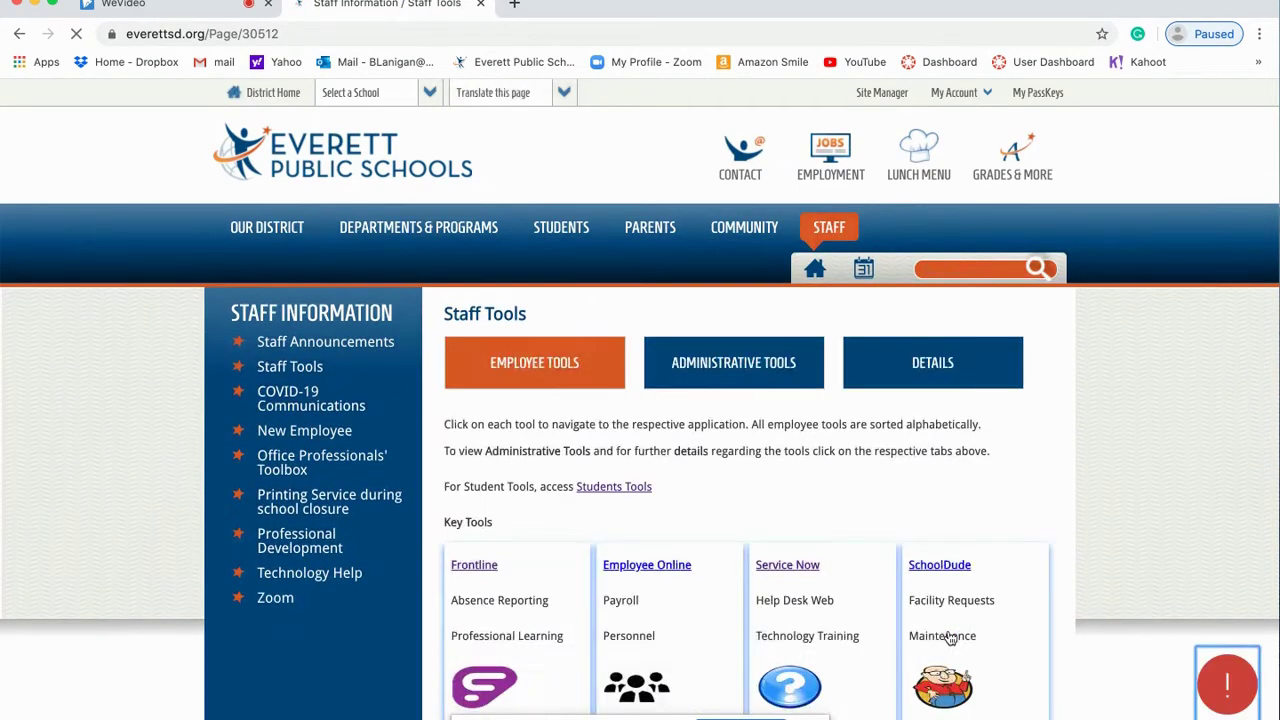
scroll(767, 600, down, 5)
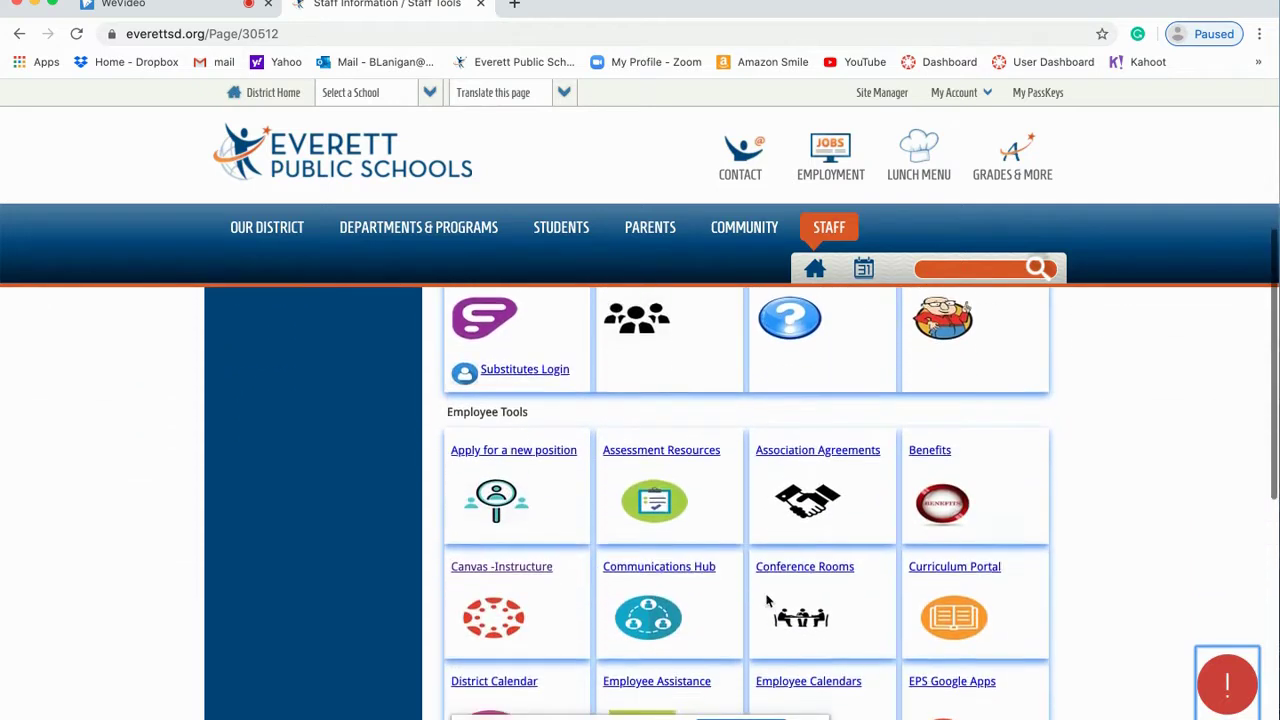
click(493, 524)
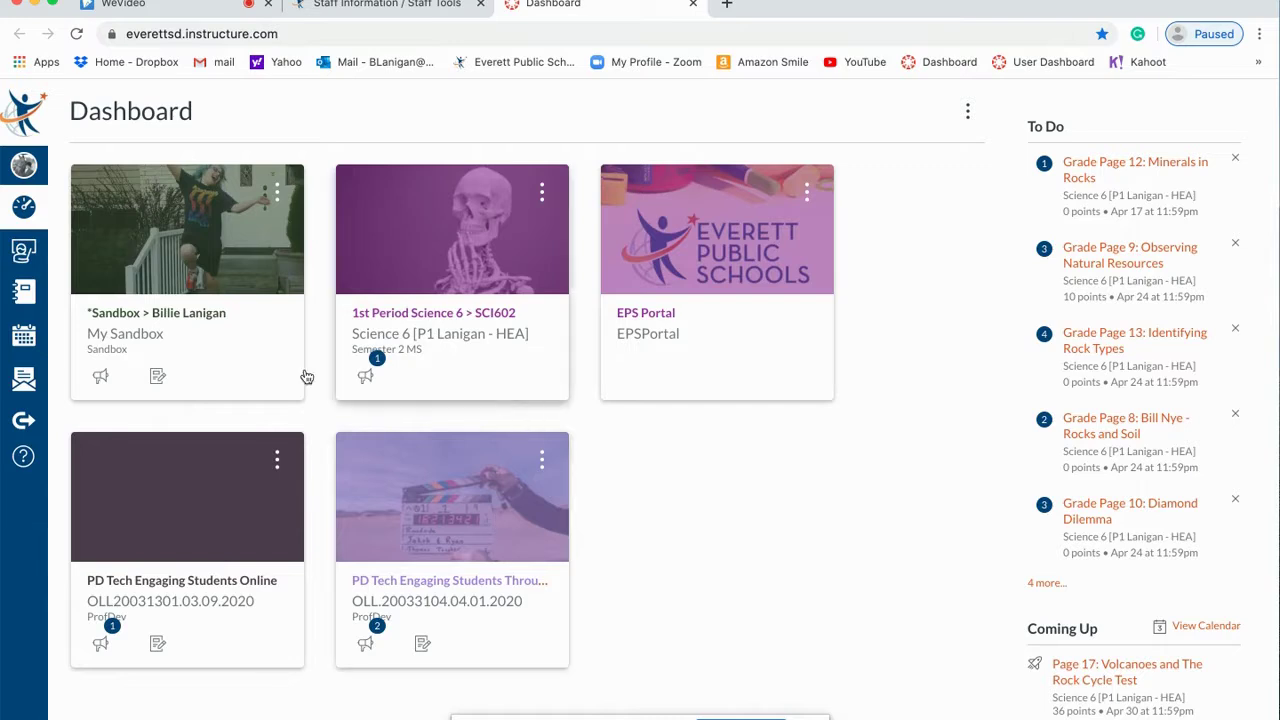
Step: Open the Sandbox course card in Canvas and launch WeVideo from its navigation
click(170, 317)
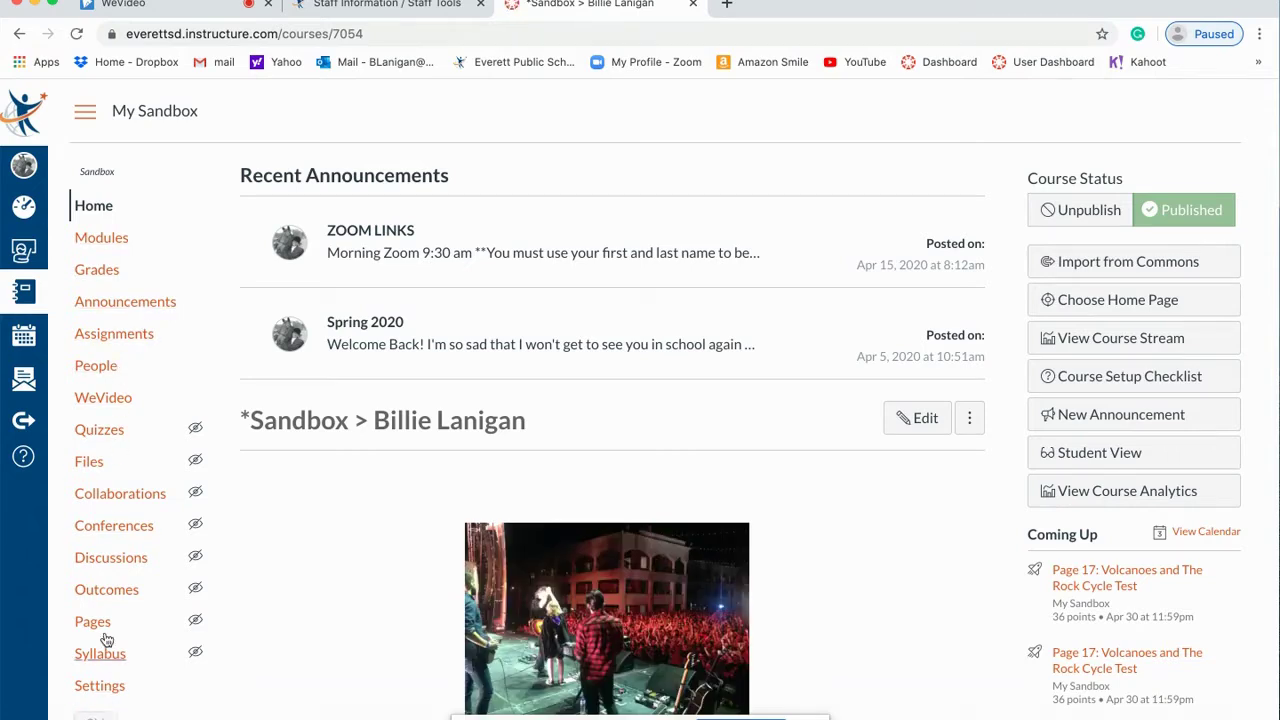
click(103, 400)
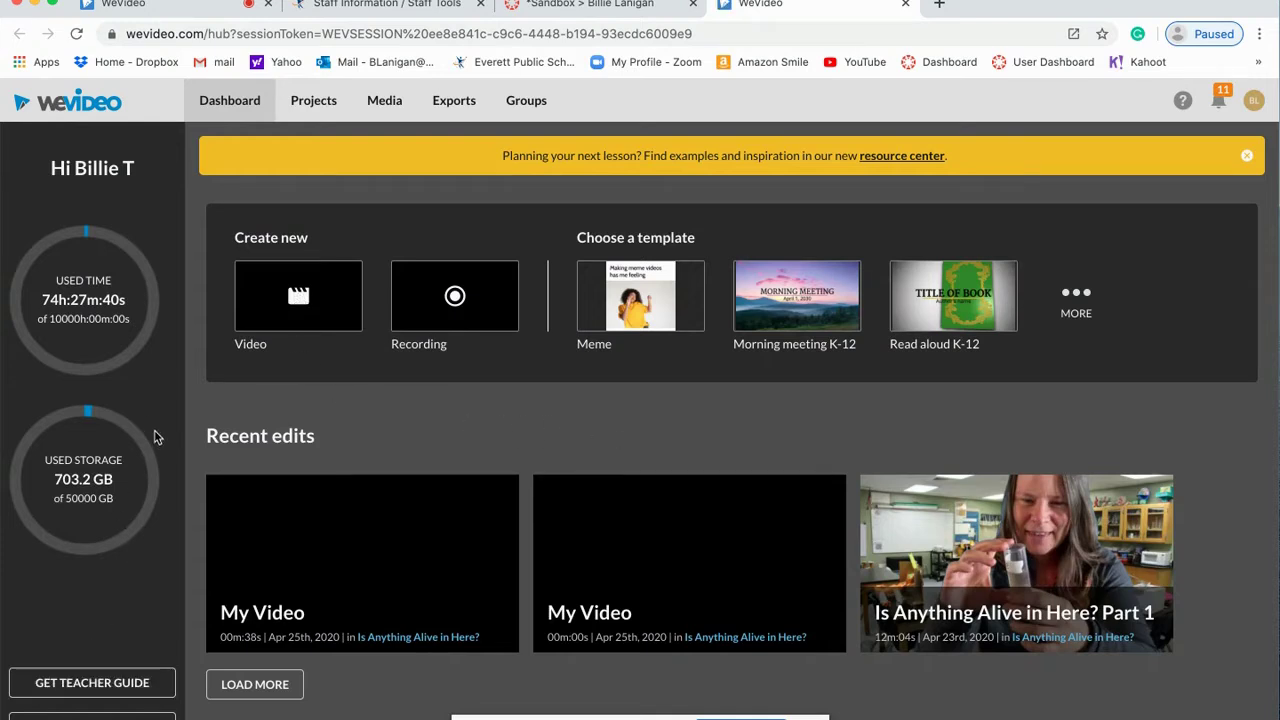
Step: Create a new Video edit saved to the 'Recording for Tutorial' project and start editing
click(300, 302)
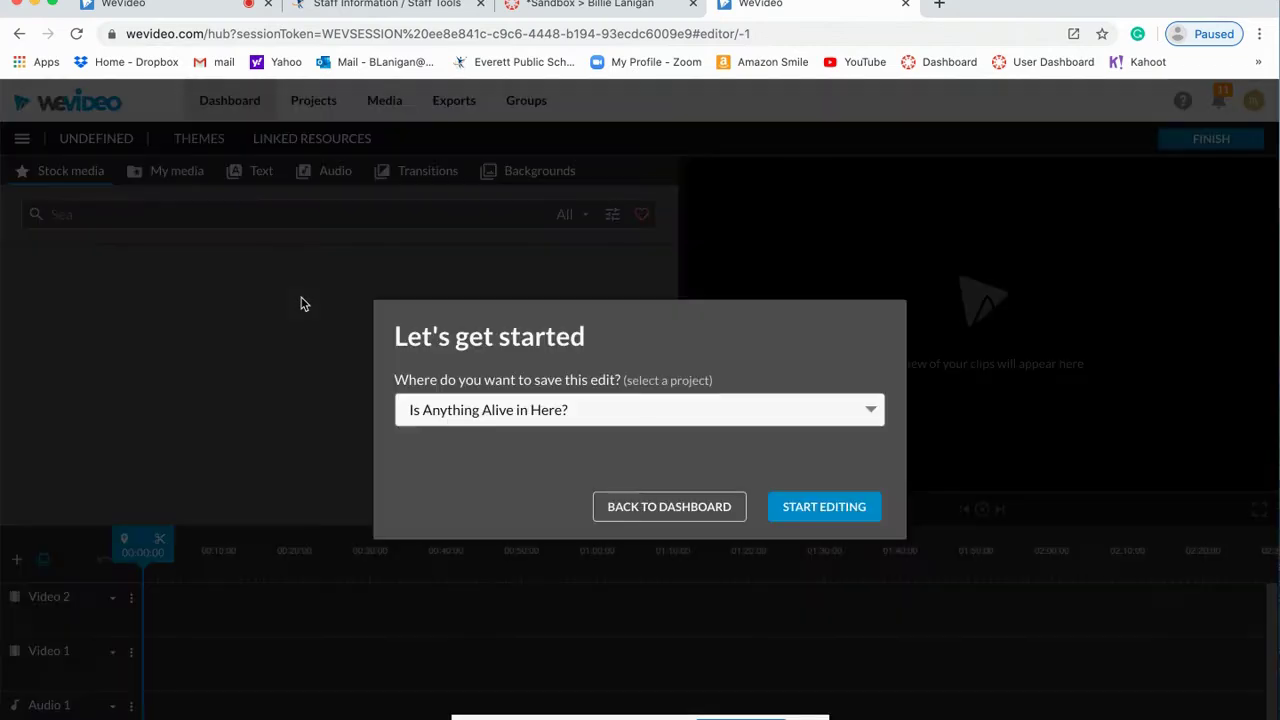
click(873, 413)
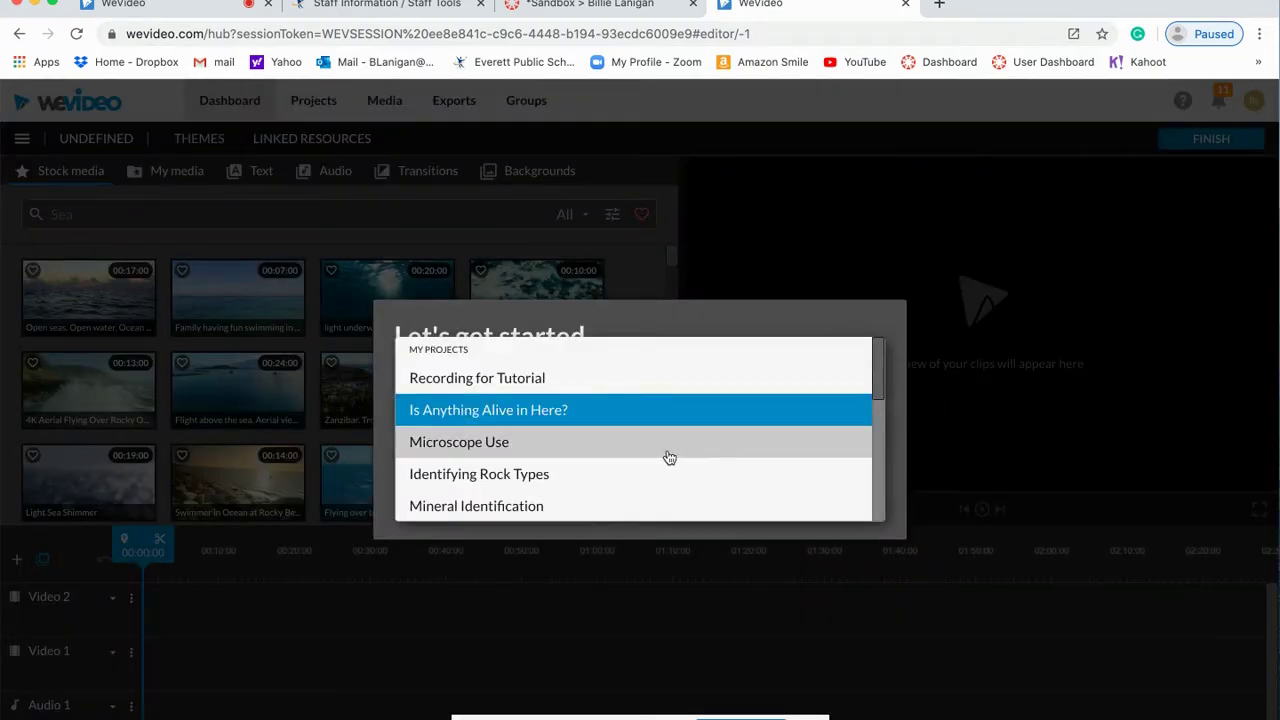
scroll(666, 455, down, 3)
scroll(669, 457, down, 4)
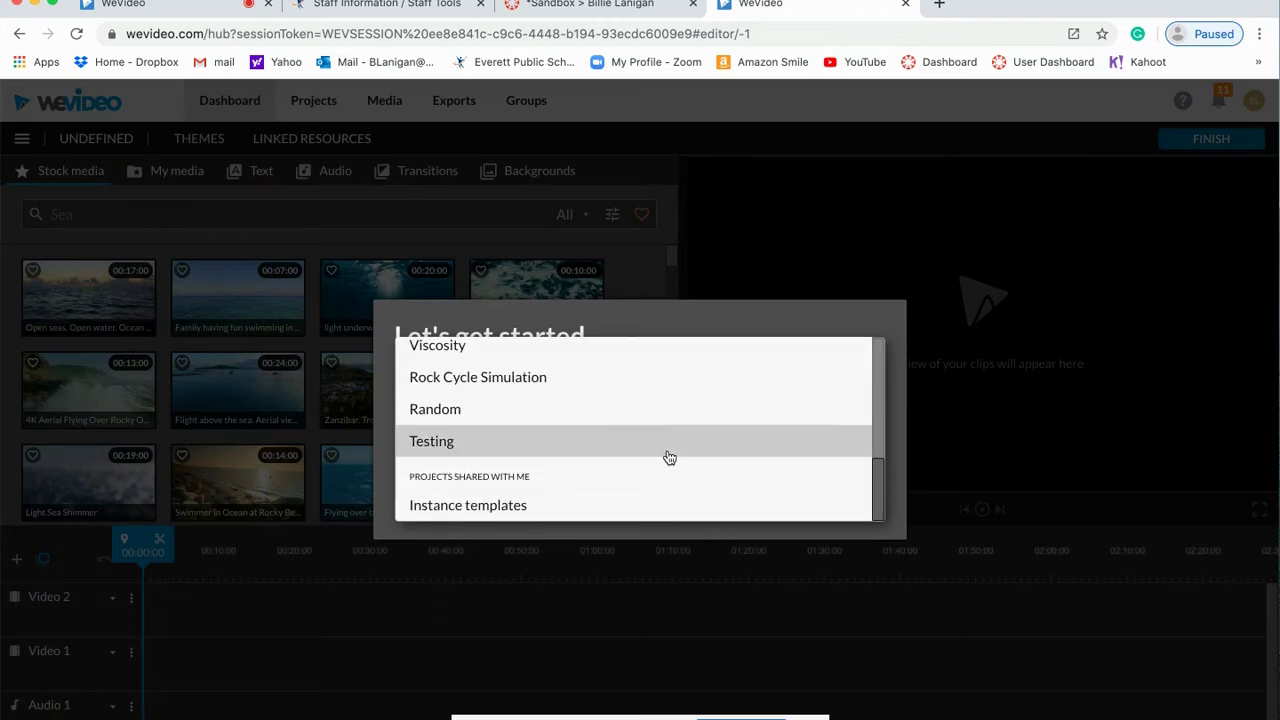
scroll(669, 457, up, 8)
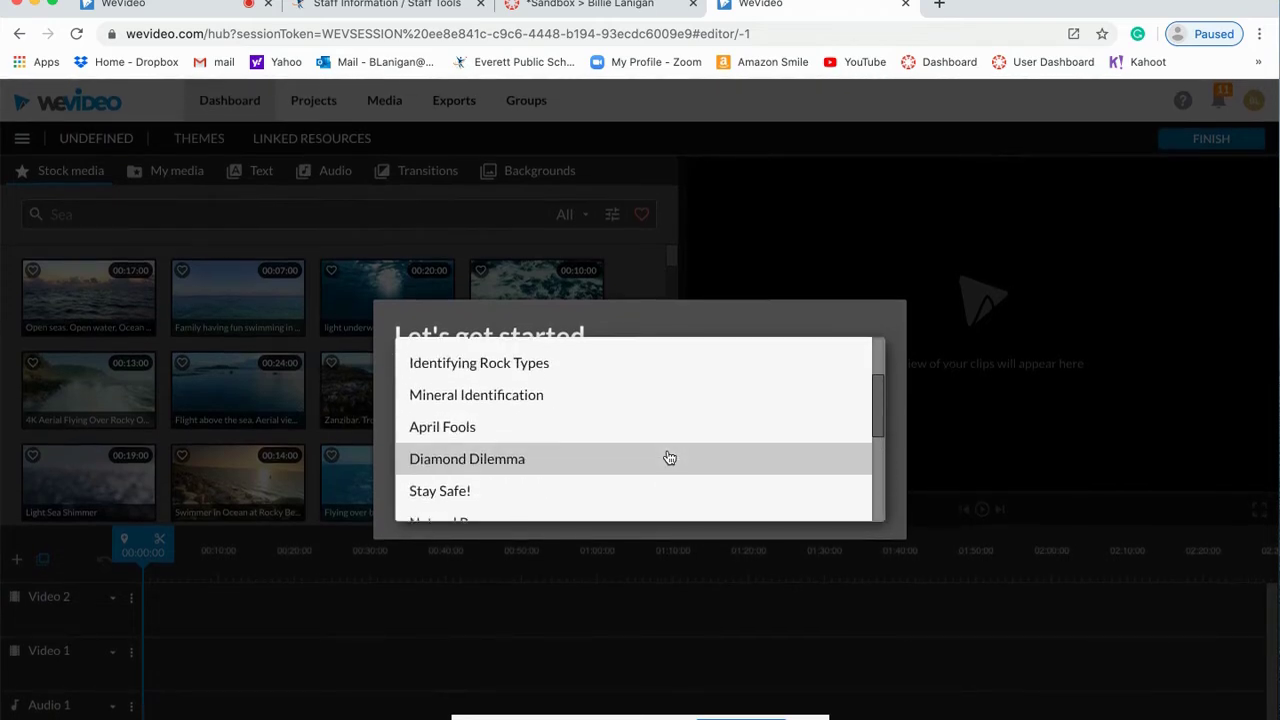
scroll(666, 457, down, 2)
scroll(666, 457, up, 2)
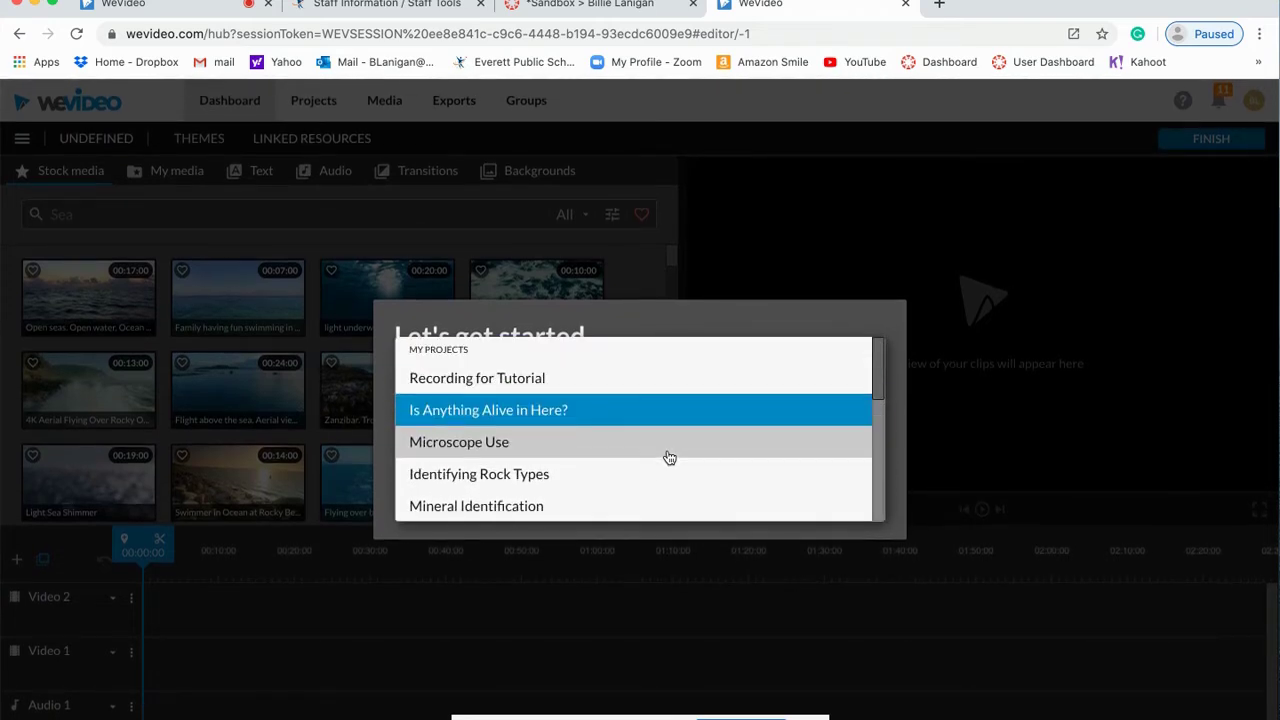
click(536, 380)
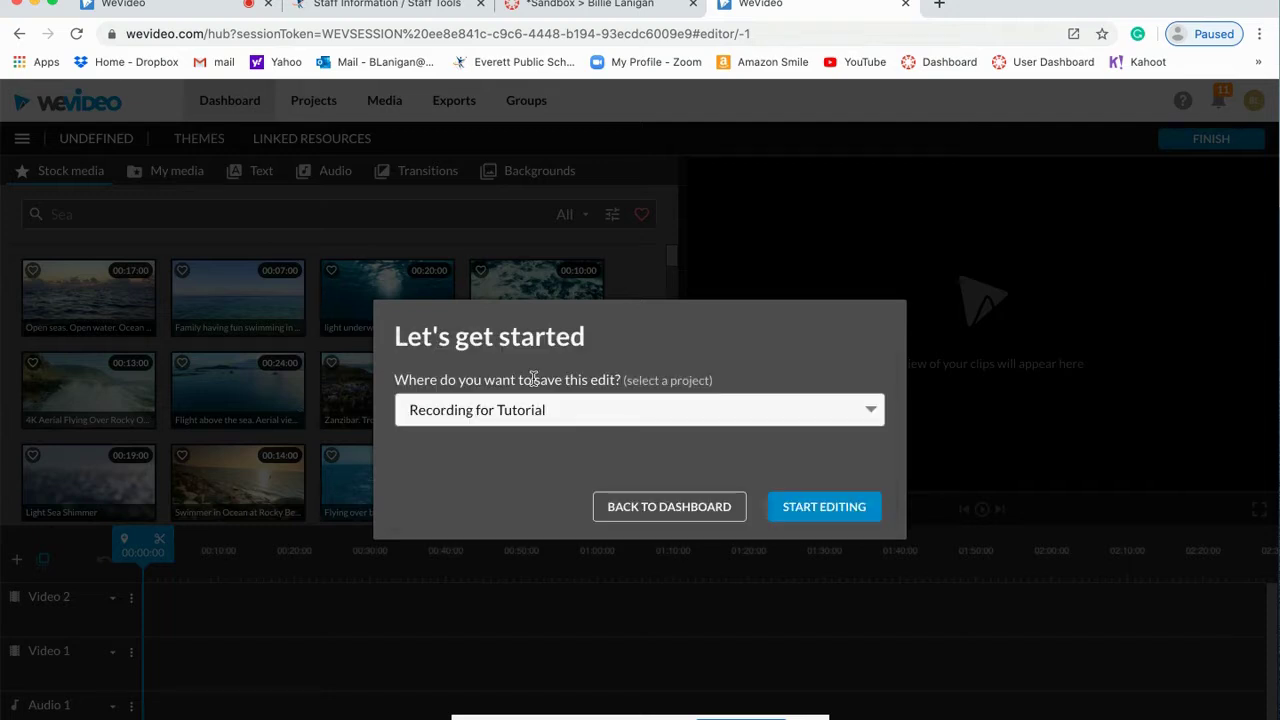
click(830, 509)
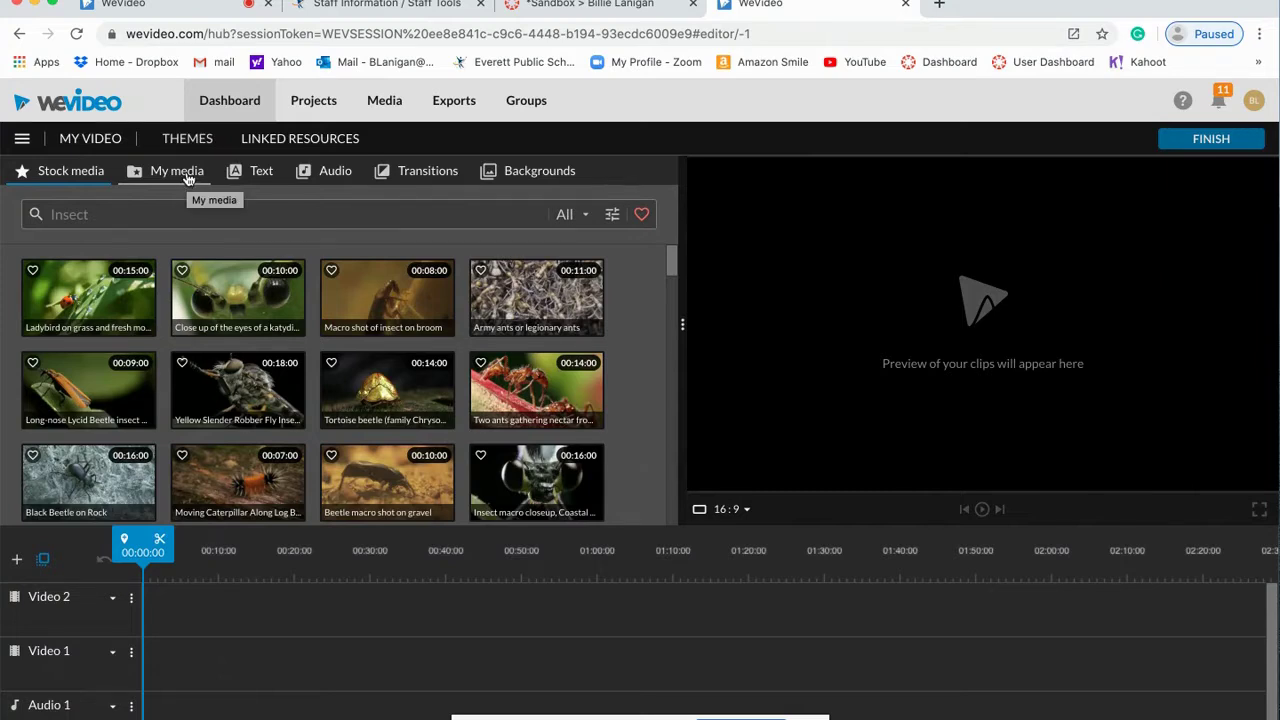
Step: Switch to My media and browse its clips, ending back at the folders at the top
click(187, 174)
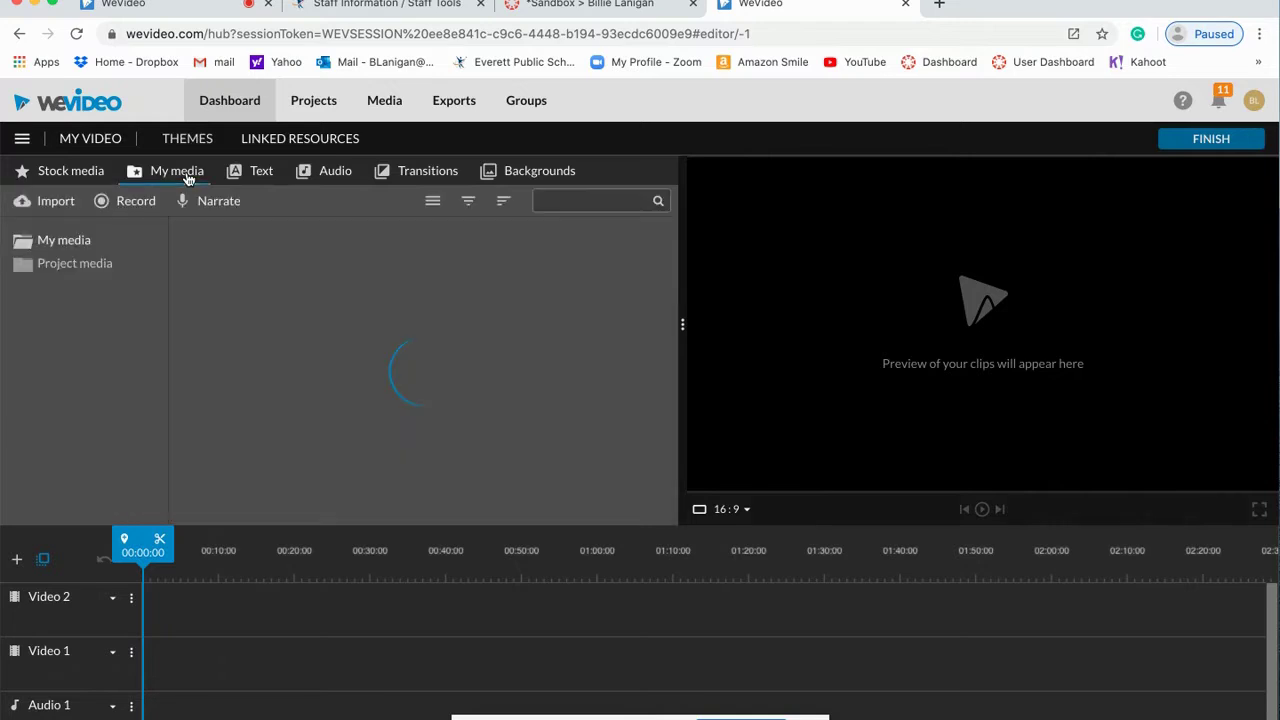
scroll(428, 385, down, 10)
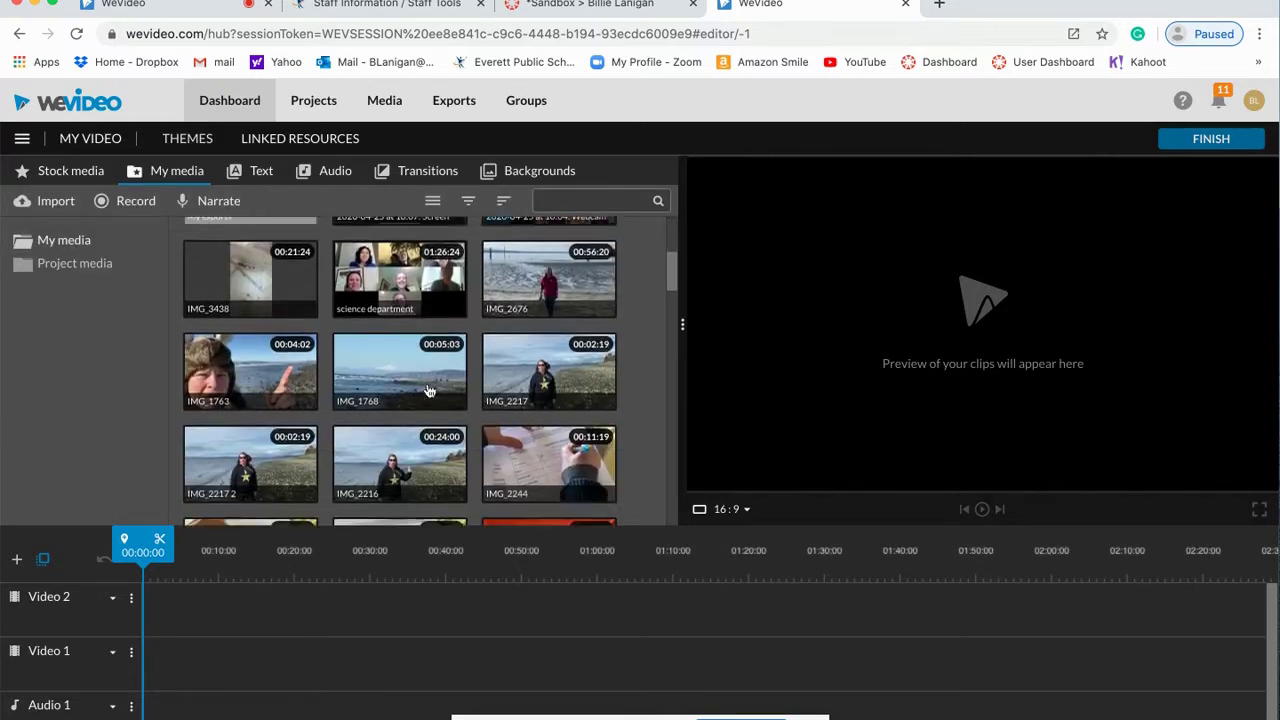
scroll(428, 385, down, 3)
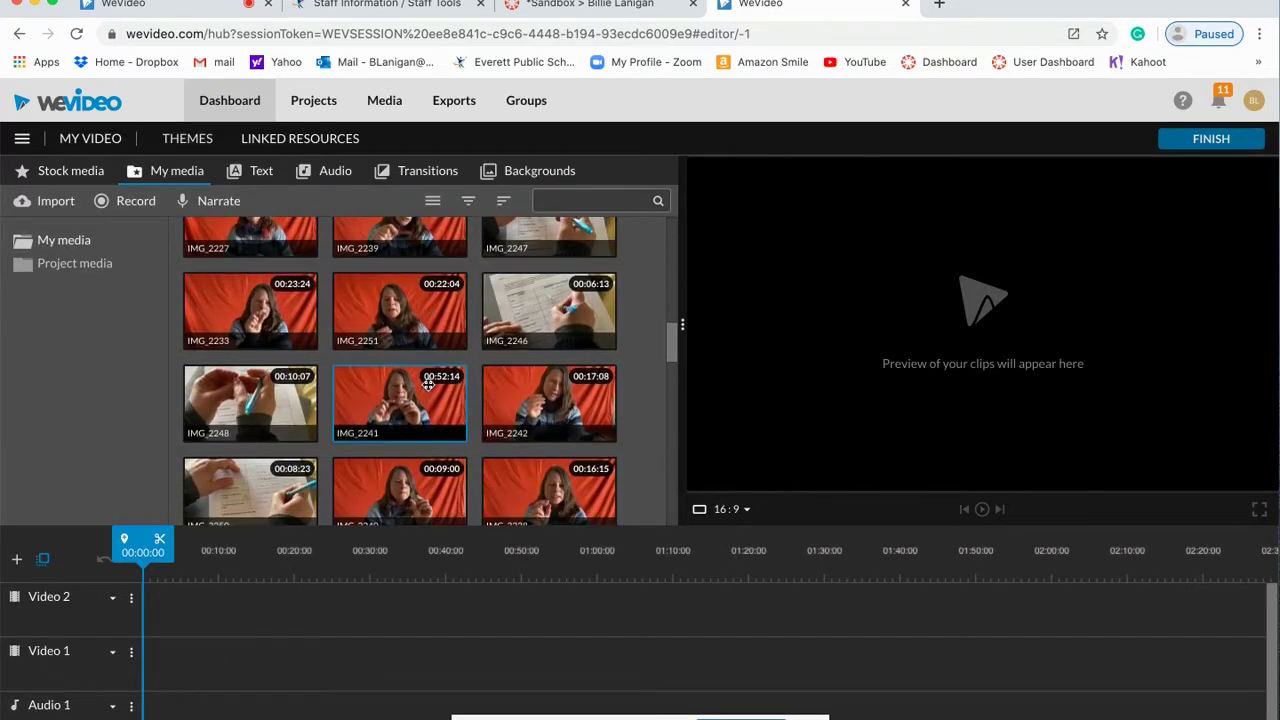
scroll(428, 390, up, 3)
scroll(428, 390, up, 10)
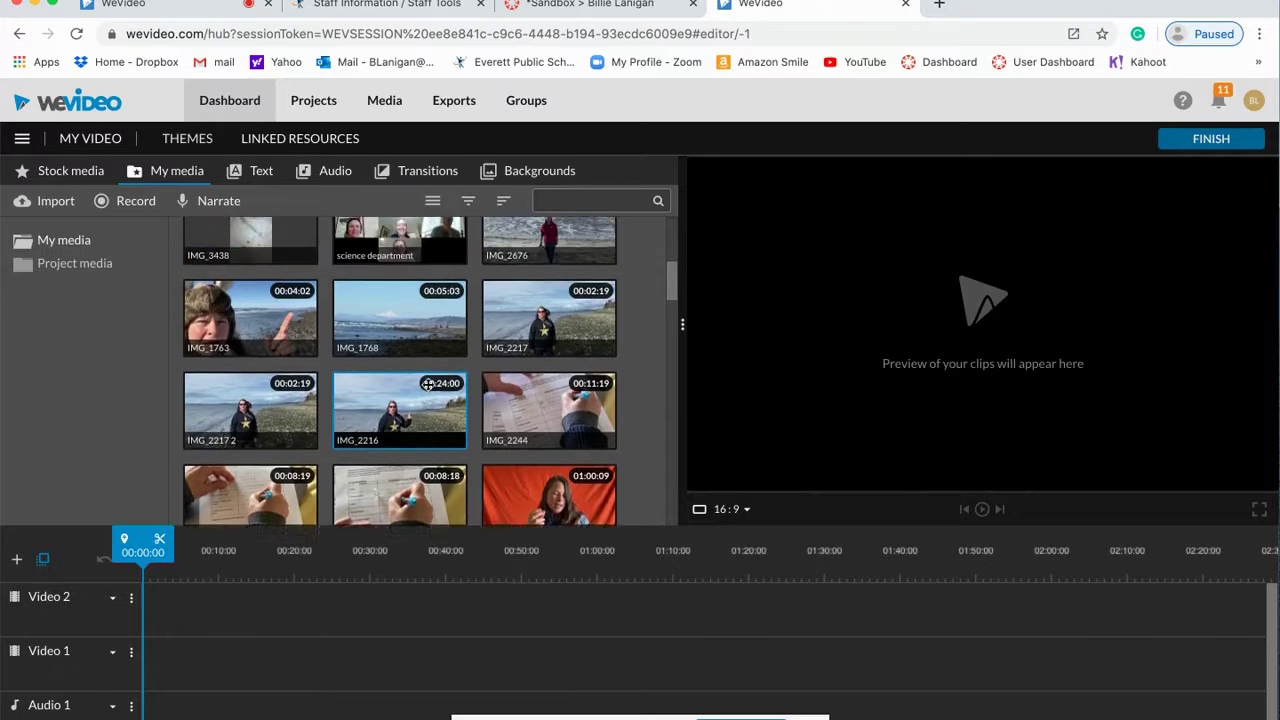
scroll(428, 385, up, 1)
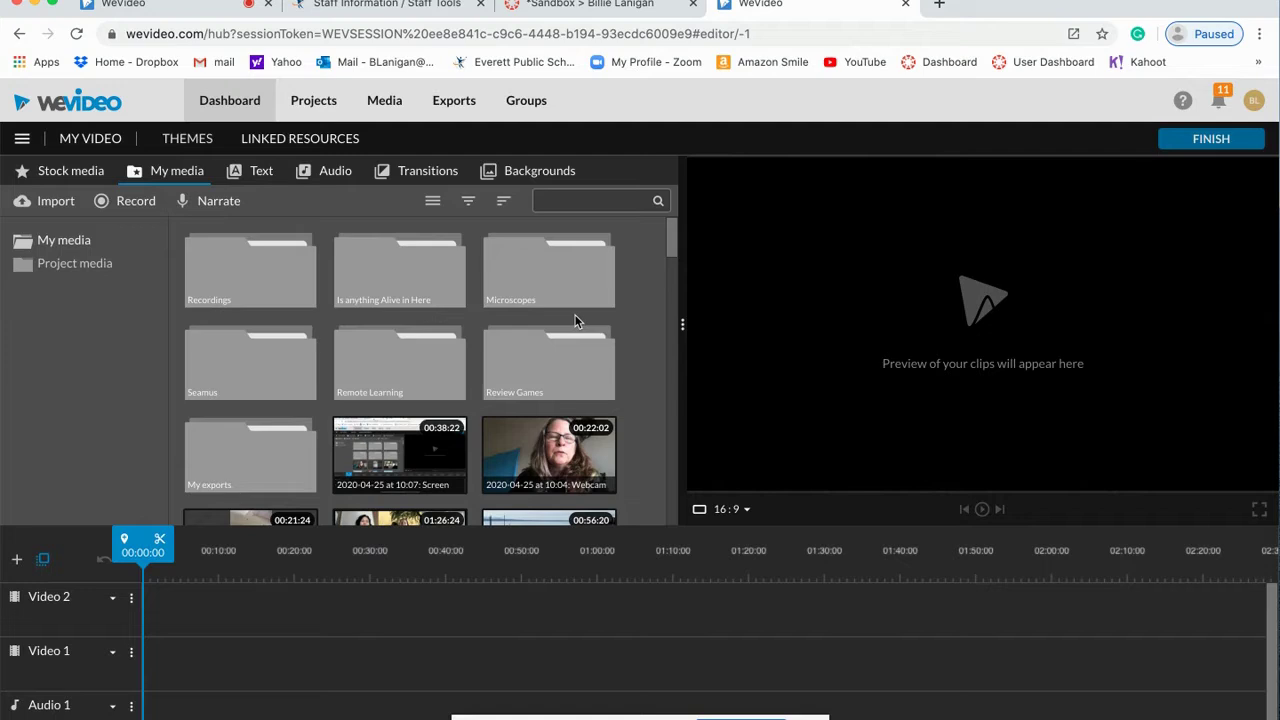
scroll(575, 320, down, 10)
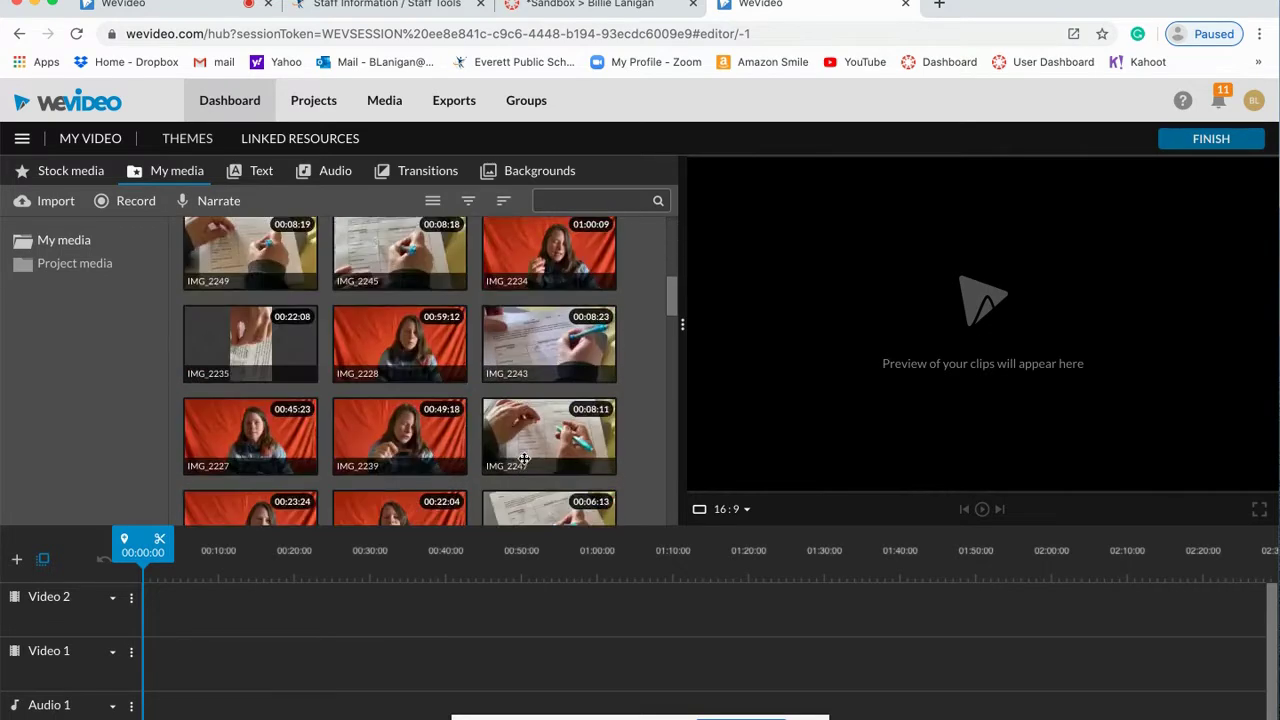
scroll(523, 458, up, 10)
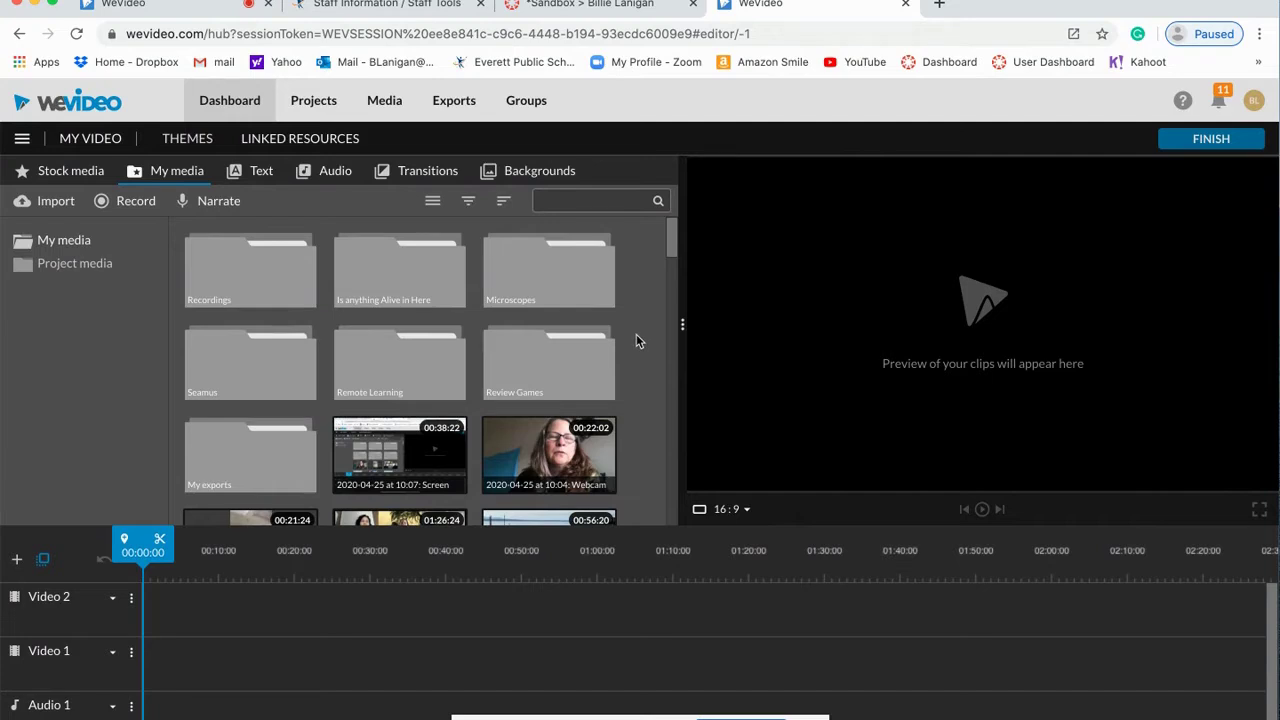
Step: Create a new My media folder named 'Tutorial for' plus two people's names, and open it
right_click(635, 339)
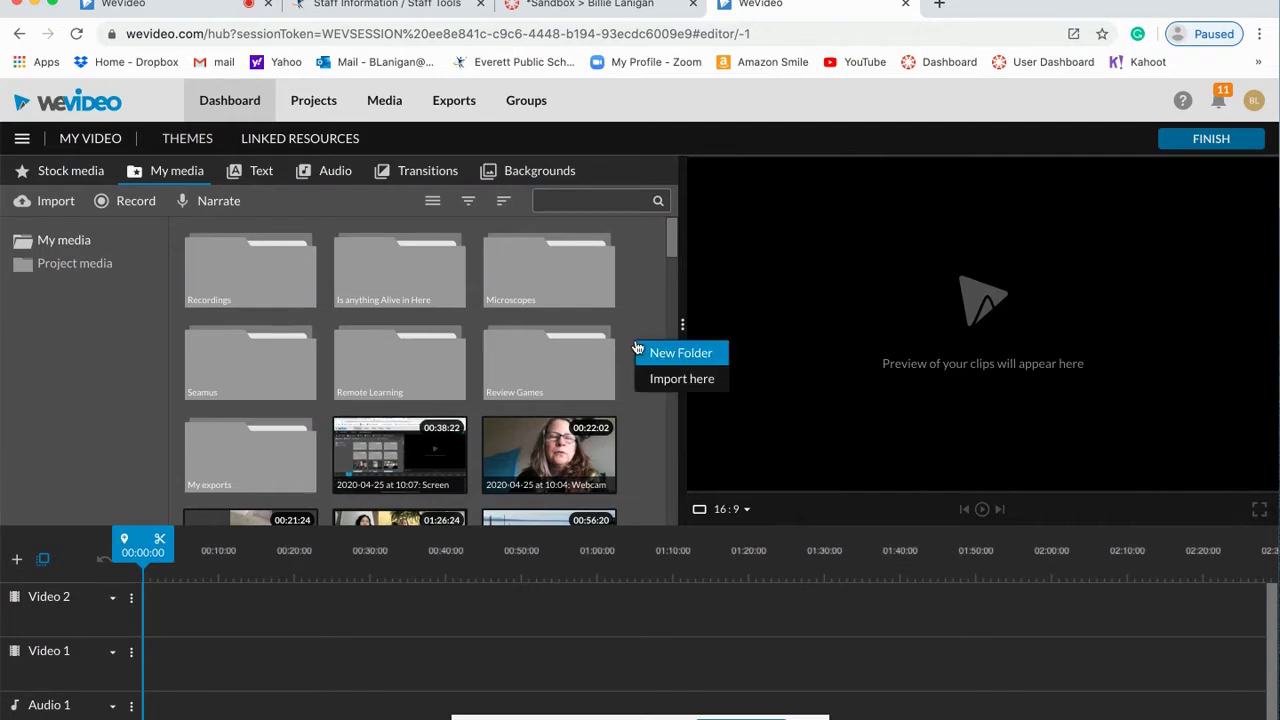
click(660, 355)
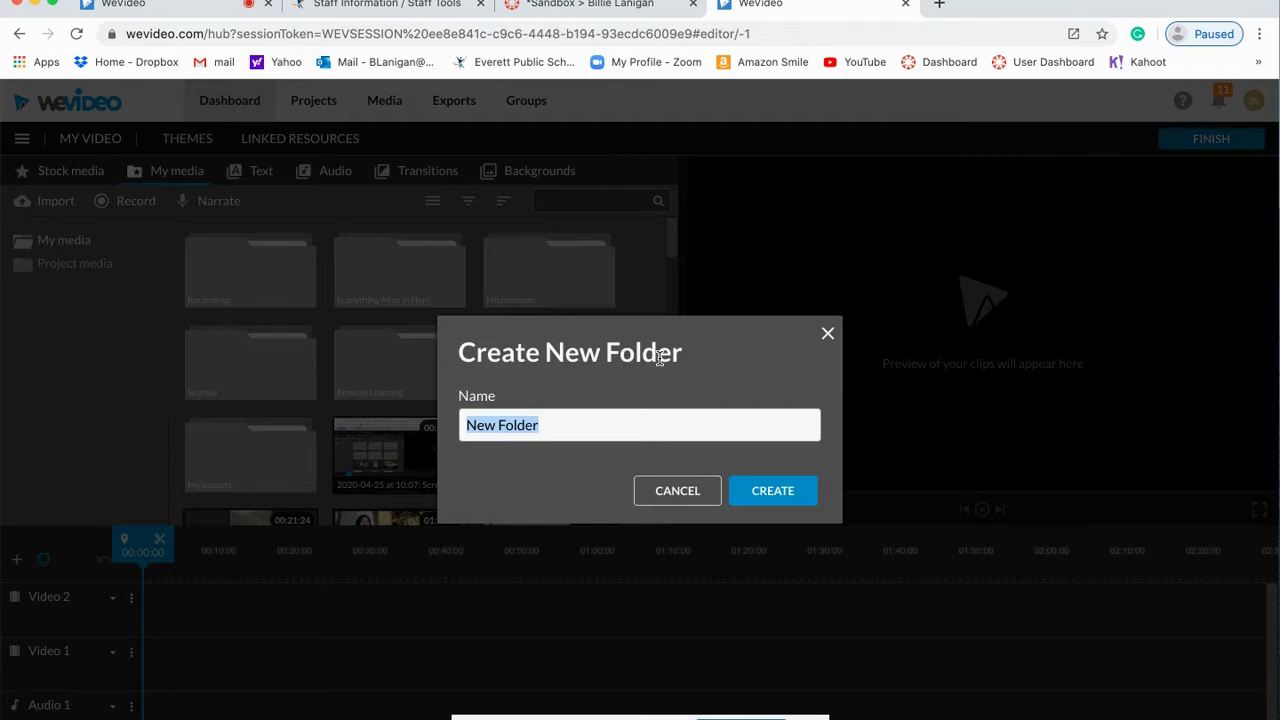
text(Tutorial for )
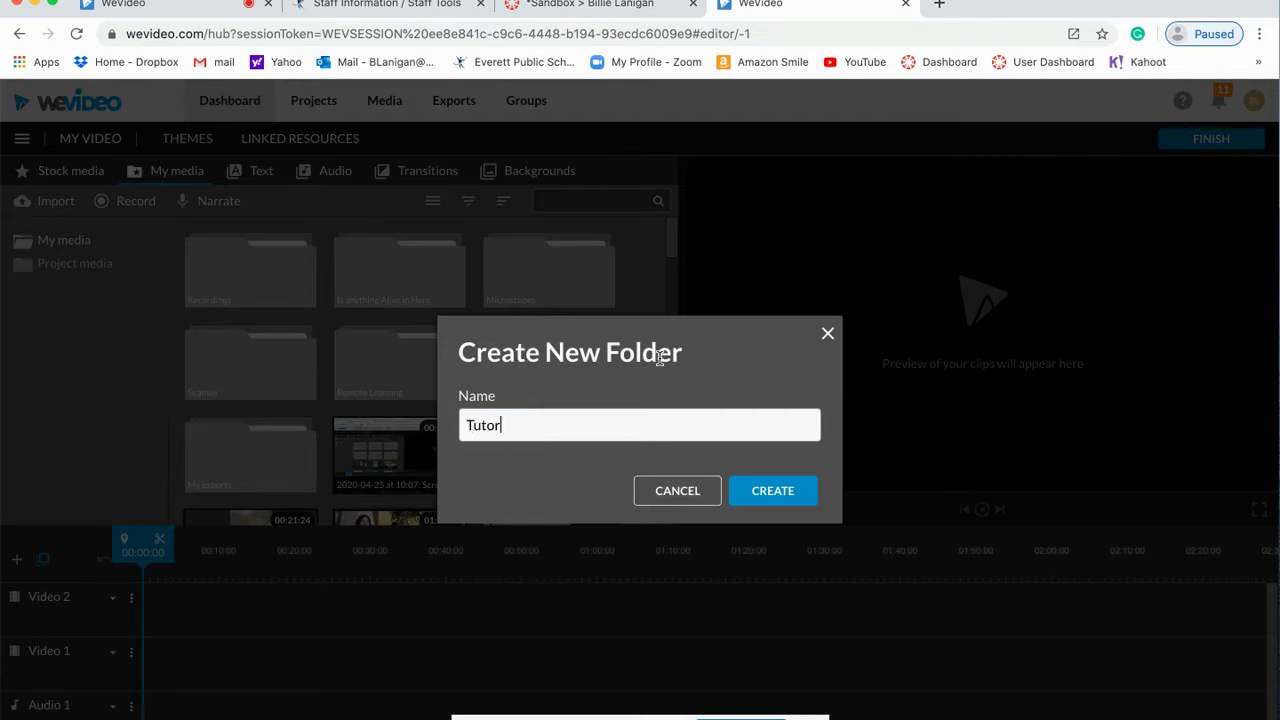
text(Carly and Brian)
click(776, 490)
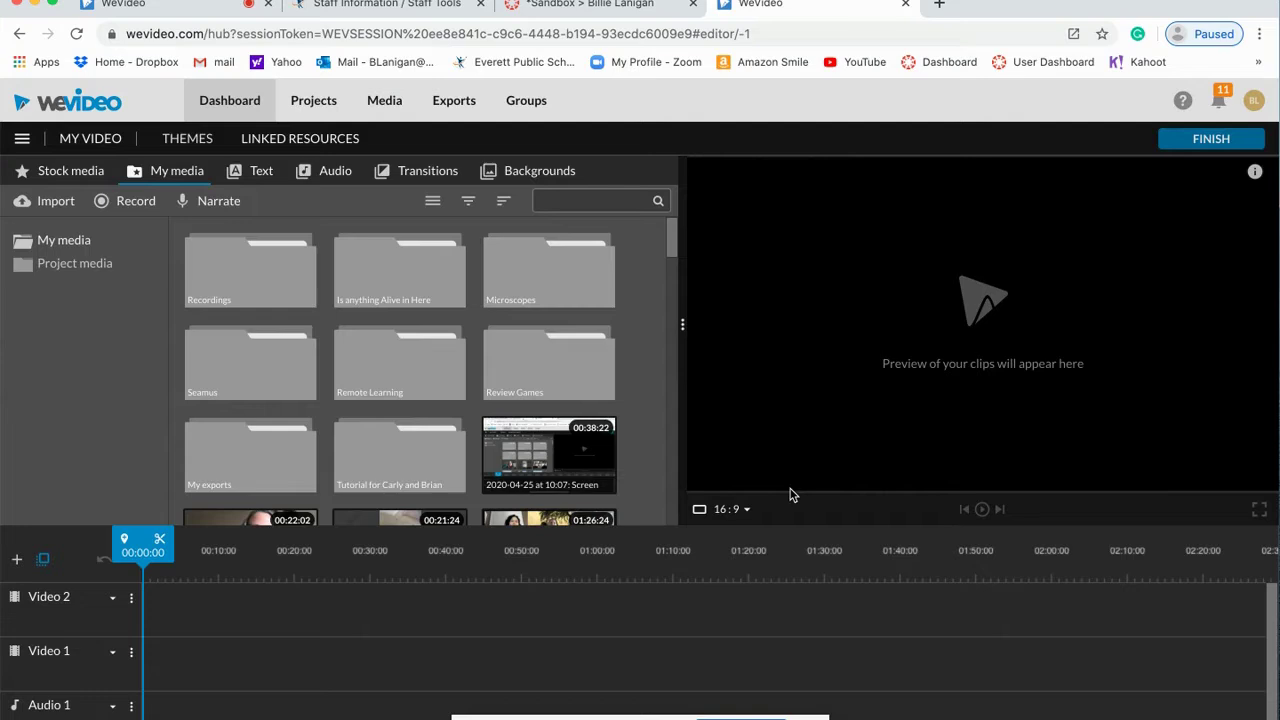
double_click(428, 477)
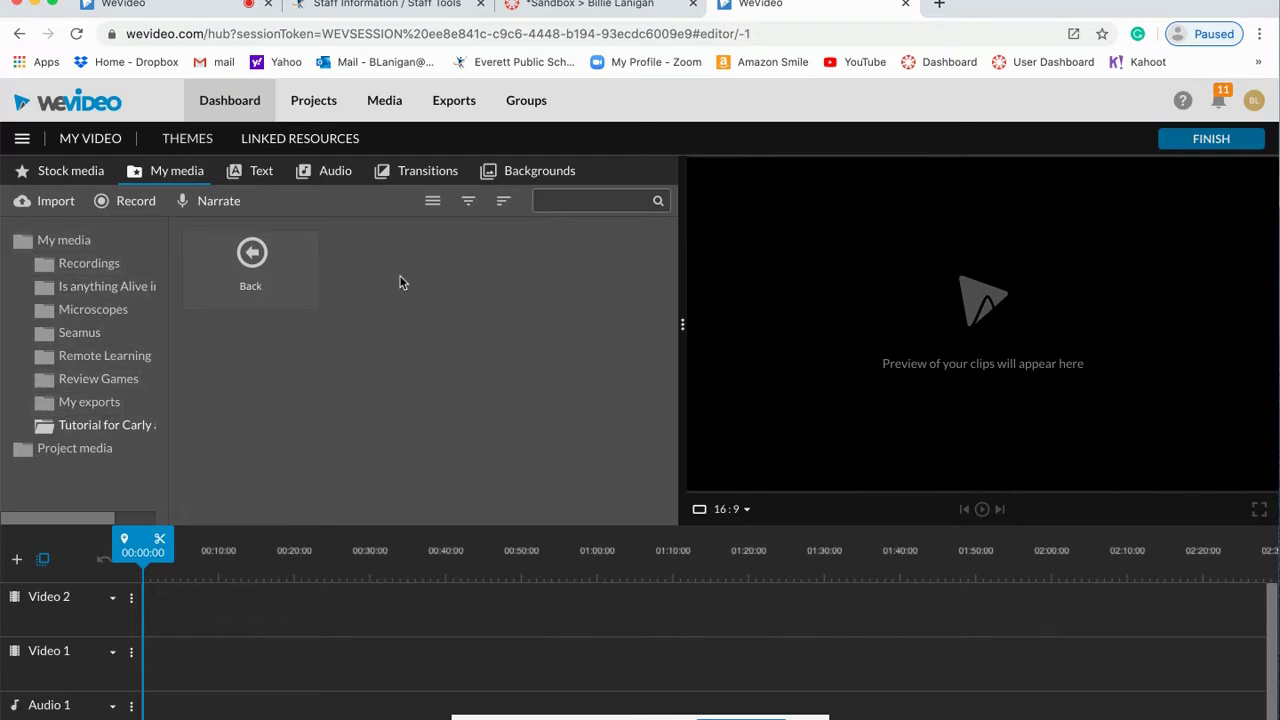
Step: Import IMG_2890, IMG_2898, IMG_2899, IMG_2900 and IMG_2901 from Downloads into the tutorial folder
click(56, 203)
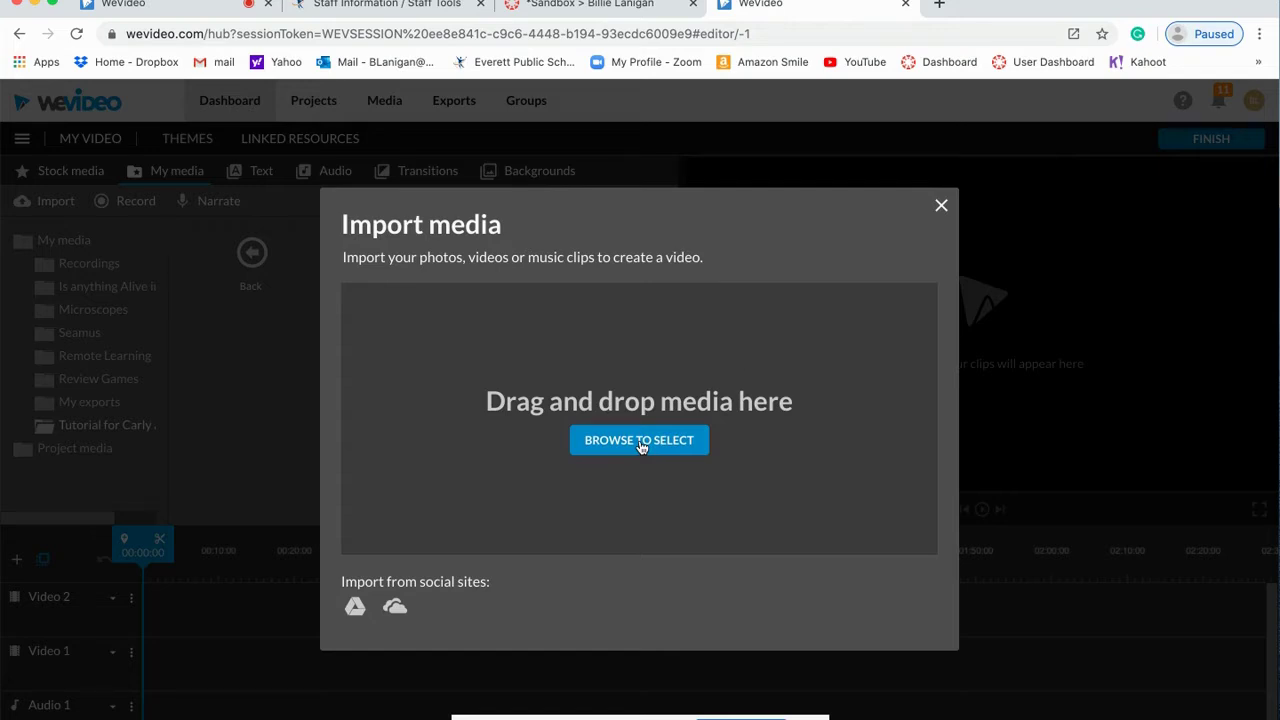
click(639, 441)
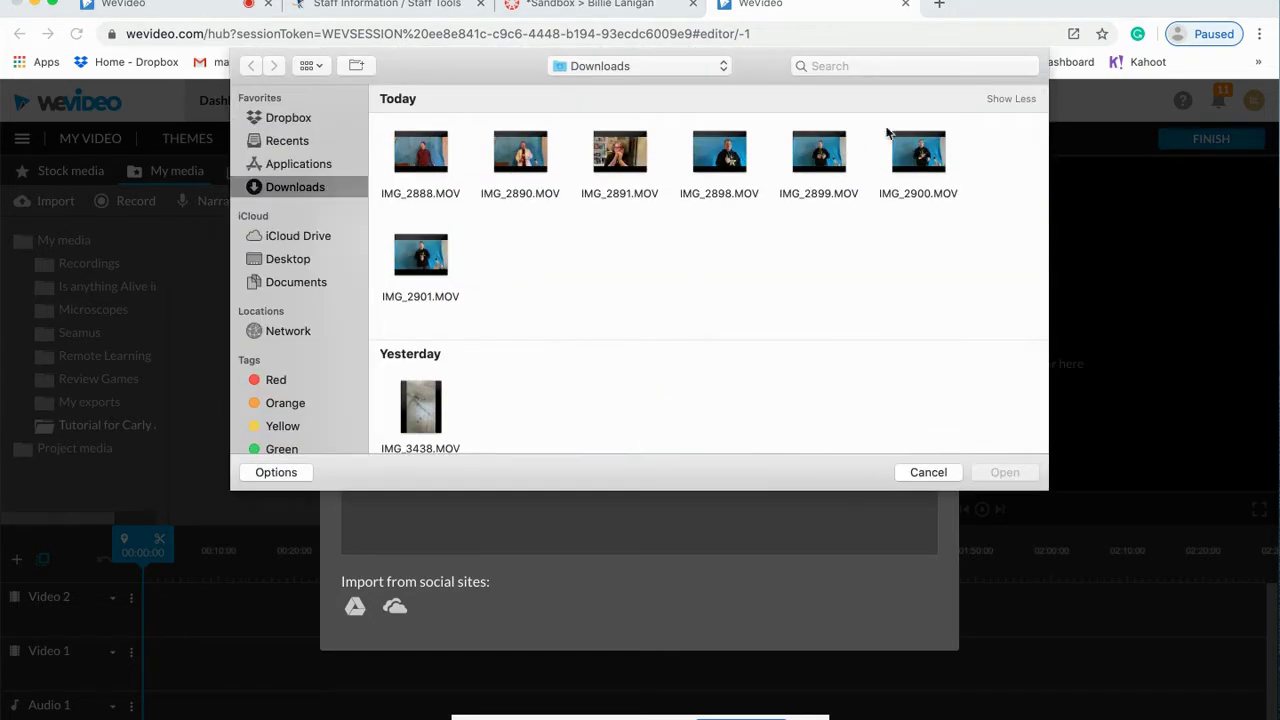
mouse_move(531, 170)
click(514, 168)
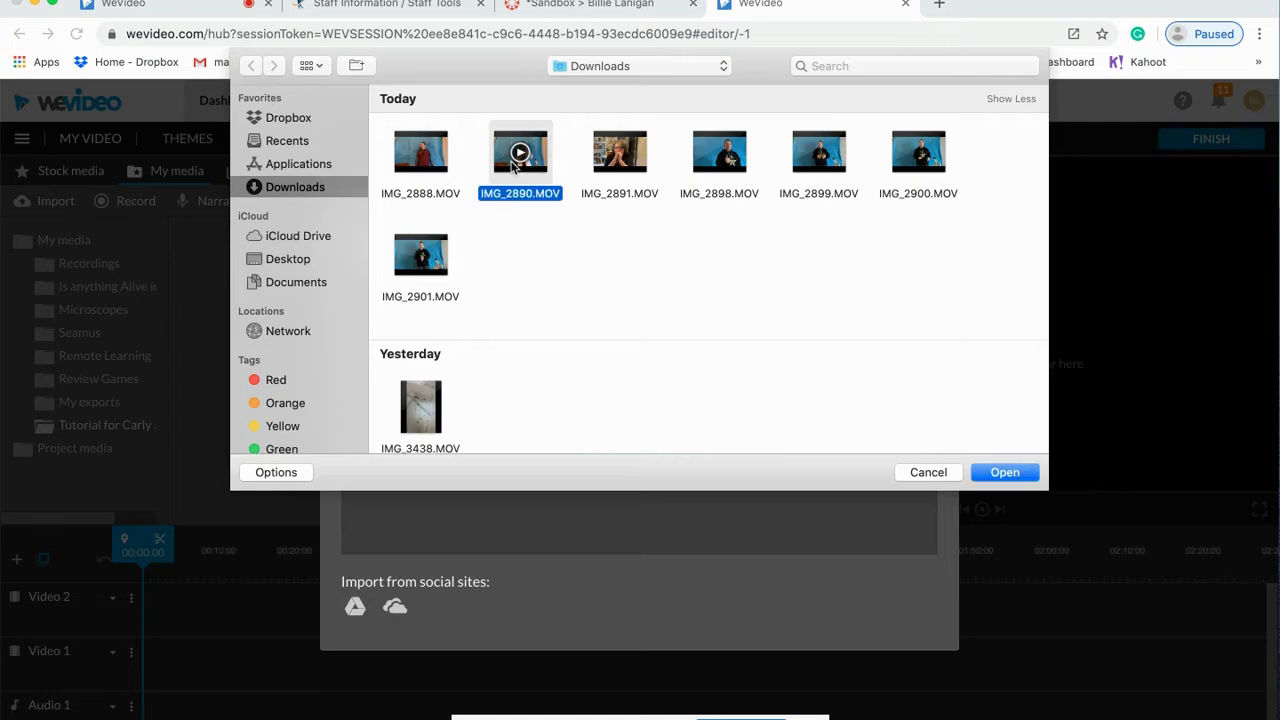
super+click(714, 176)
super+click(818, 170)
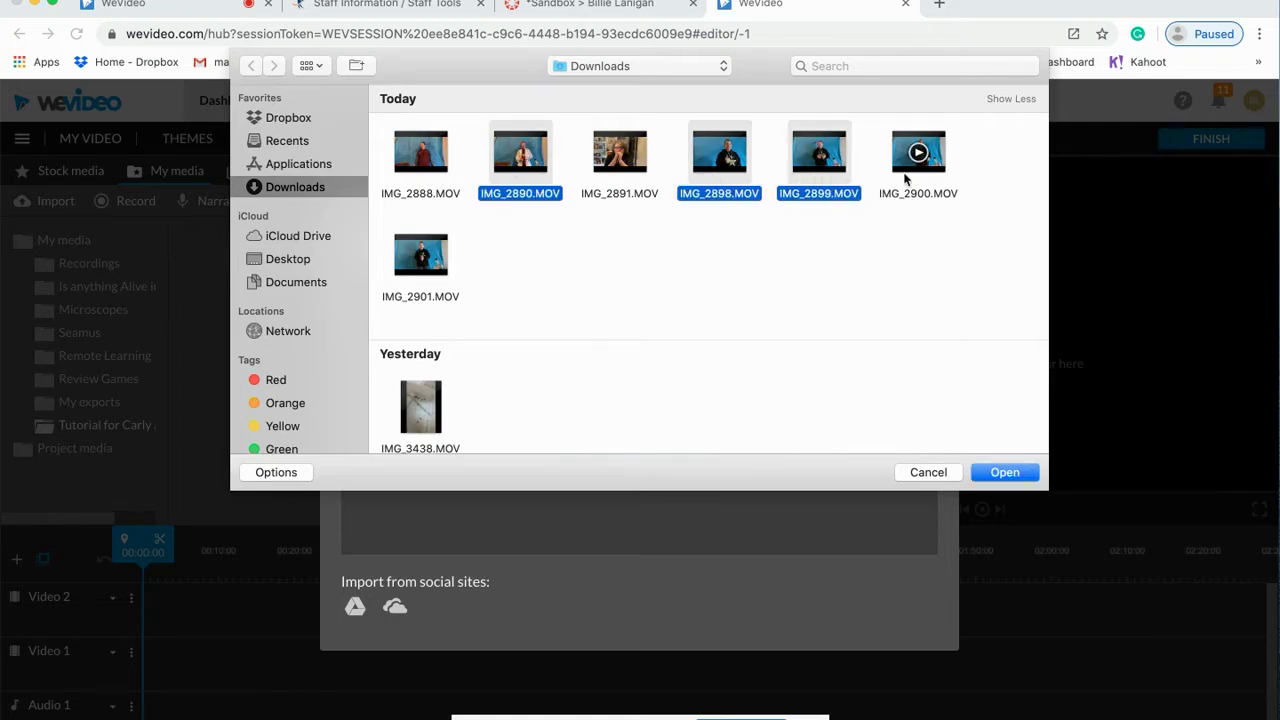
super+click(914, 168)
super+click(424, 258)
click(1021, 477)
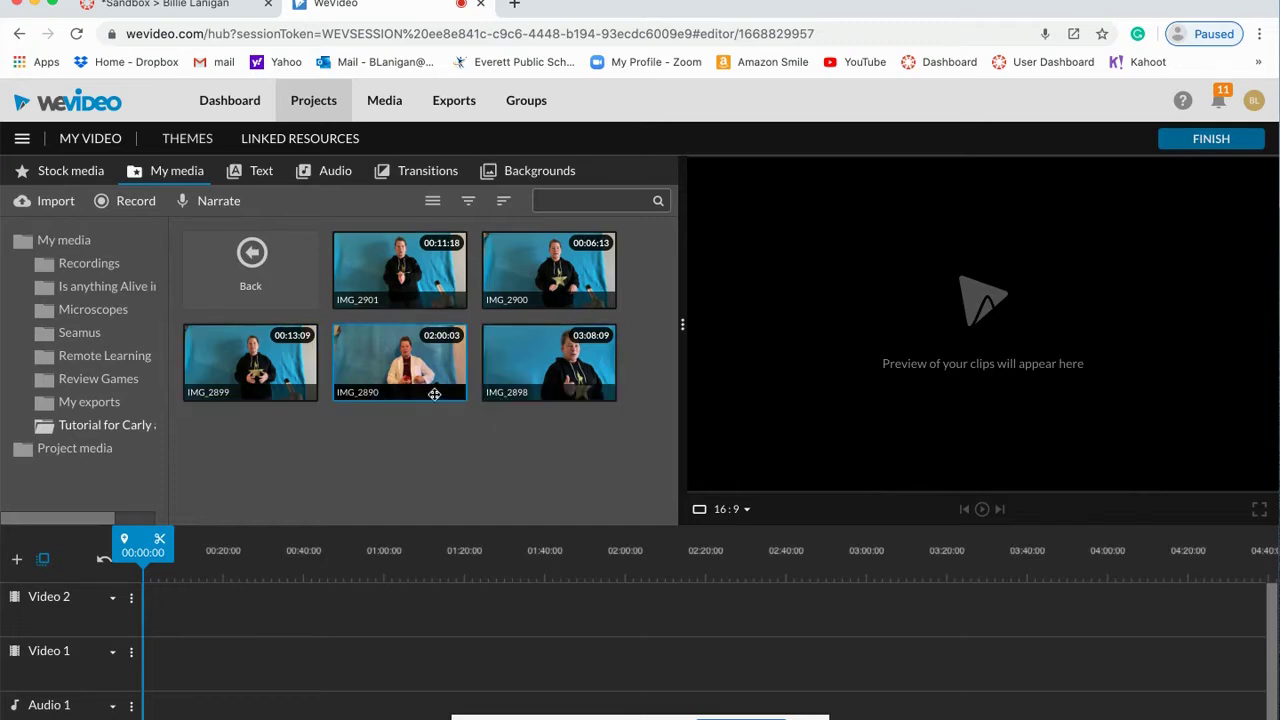
Step: Rename the IMG_2890 clip to 'Mistake'
right_click(376, 386)
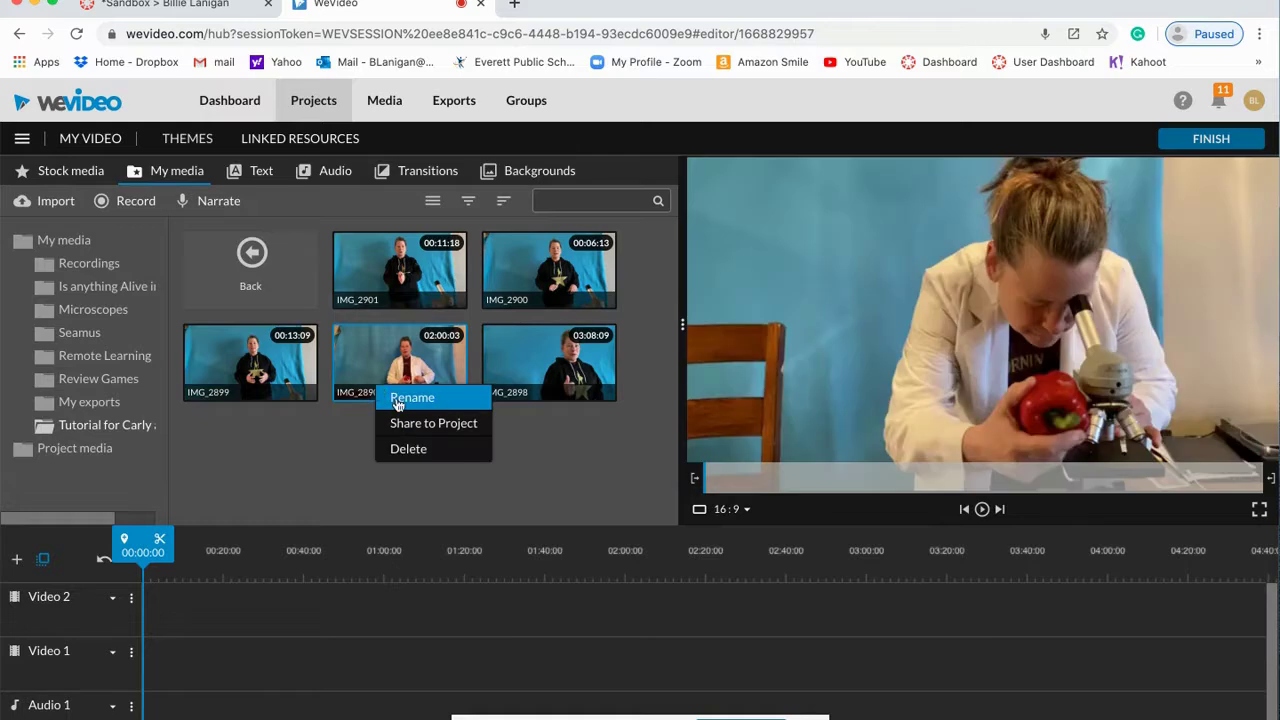
click(399, 400)
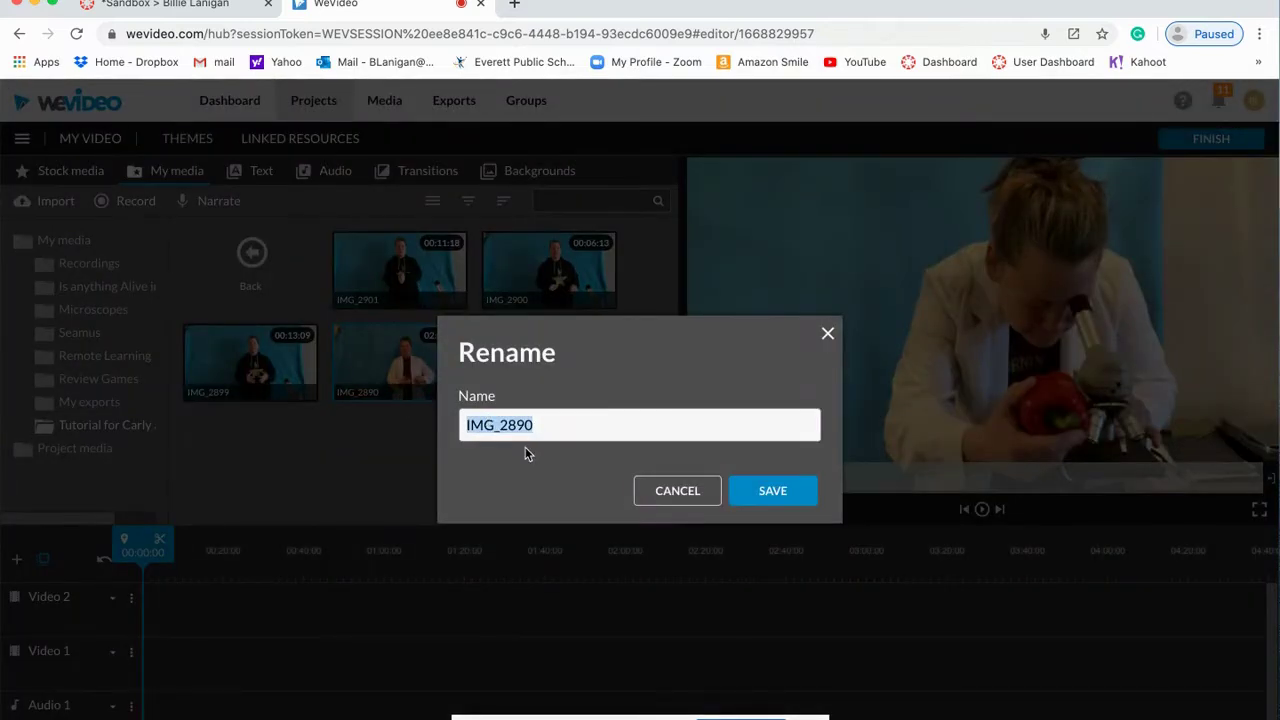
text(Mistake)
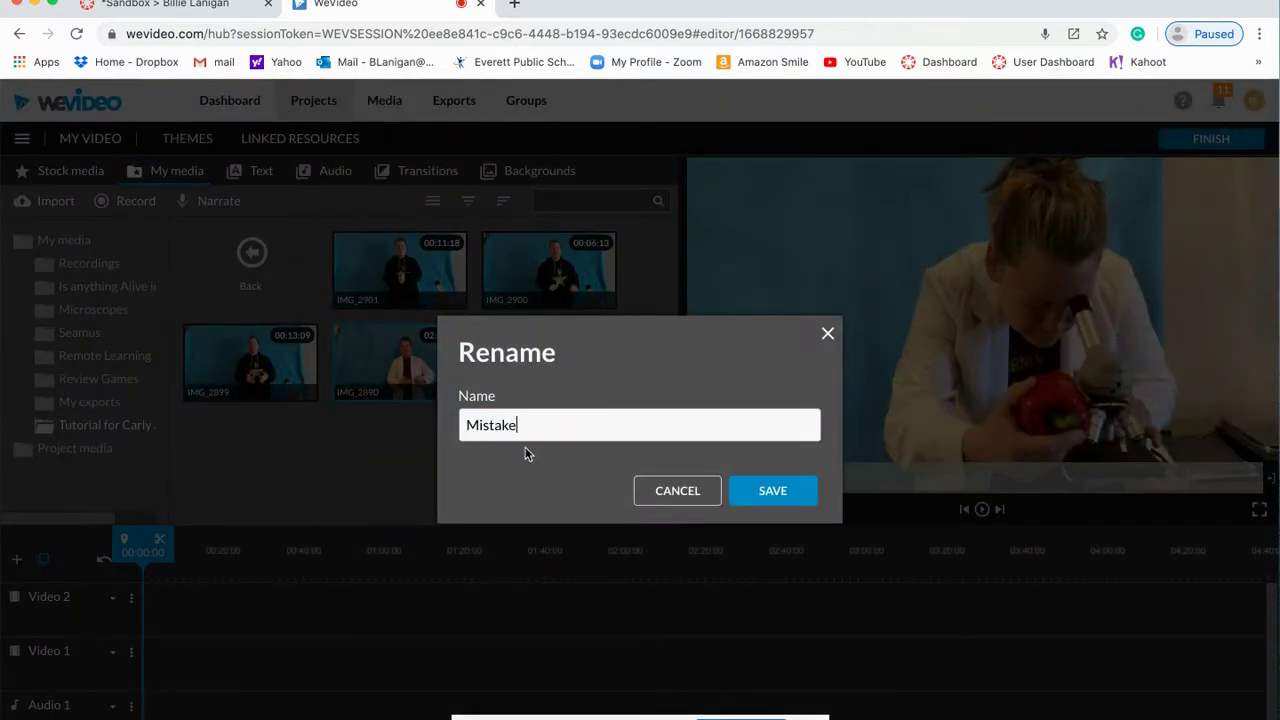
click(771, 496)
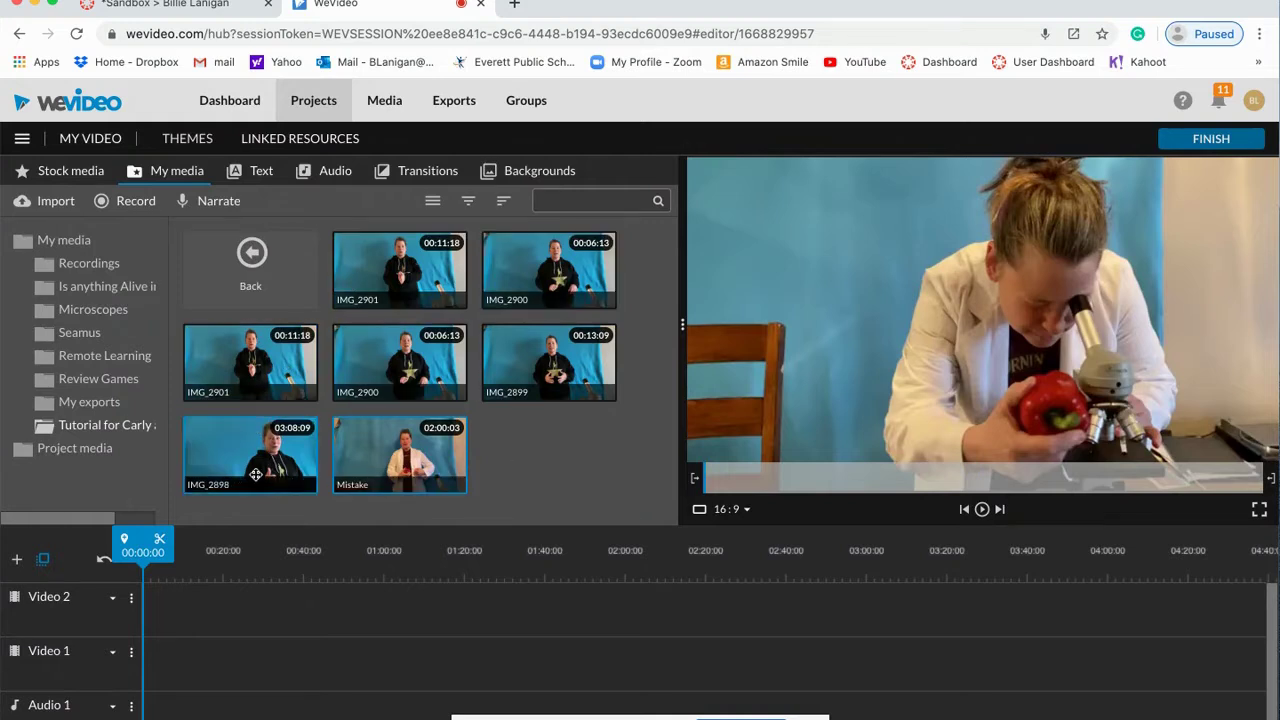
Step: Drag IMG_2898, IMG_2899, IMG_2900 and IMG_2901 one after another onto the Video 1 track
drag(285, 437, 165, 656)
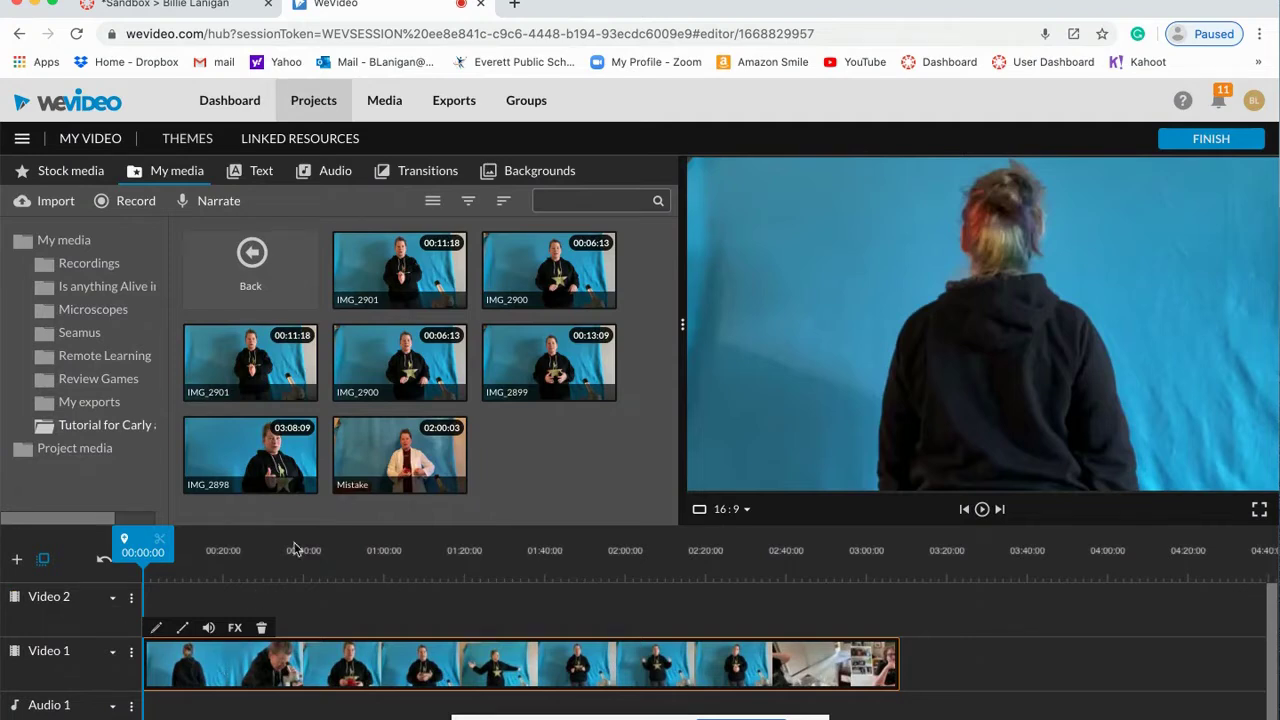
drag(572, 398, 927, 656)
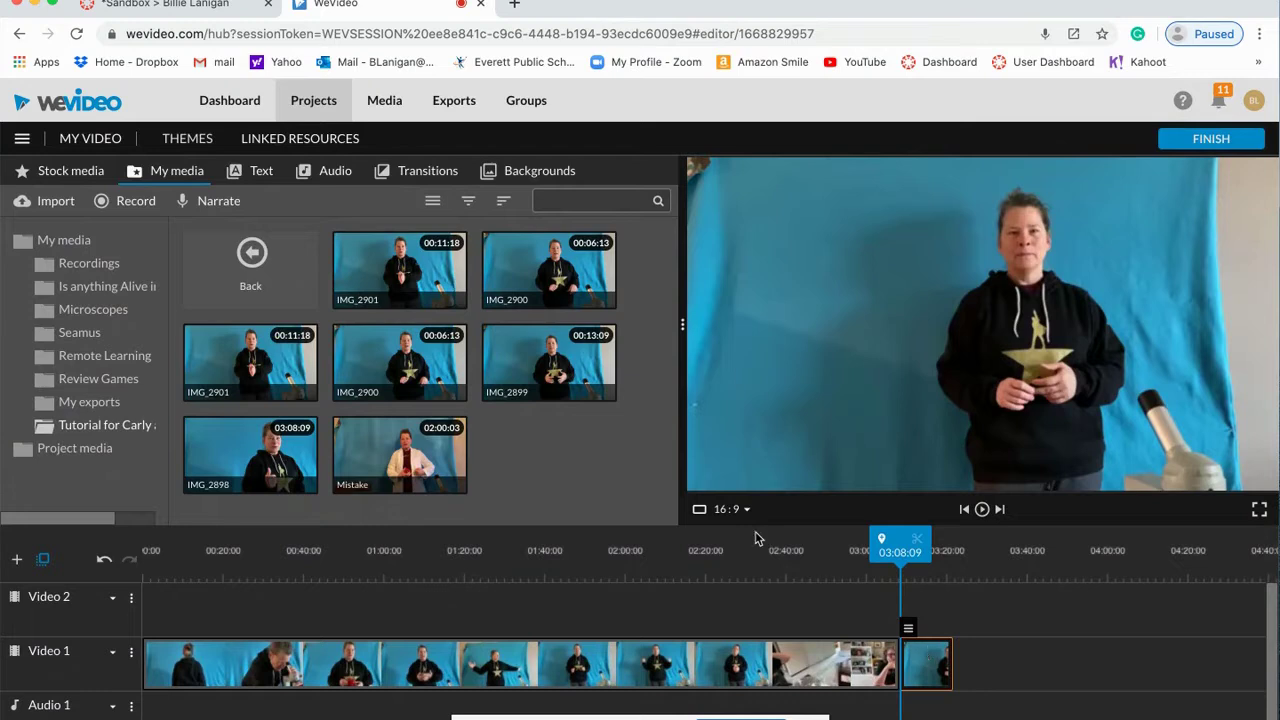
drag(392, 357, 979, 646)
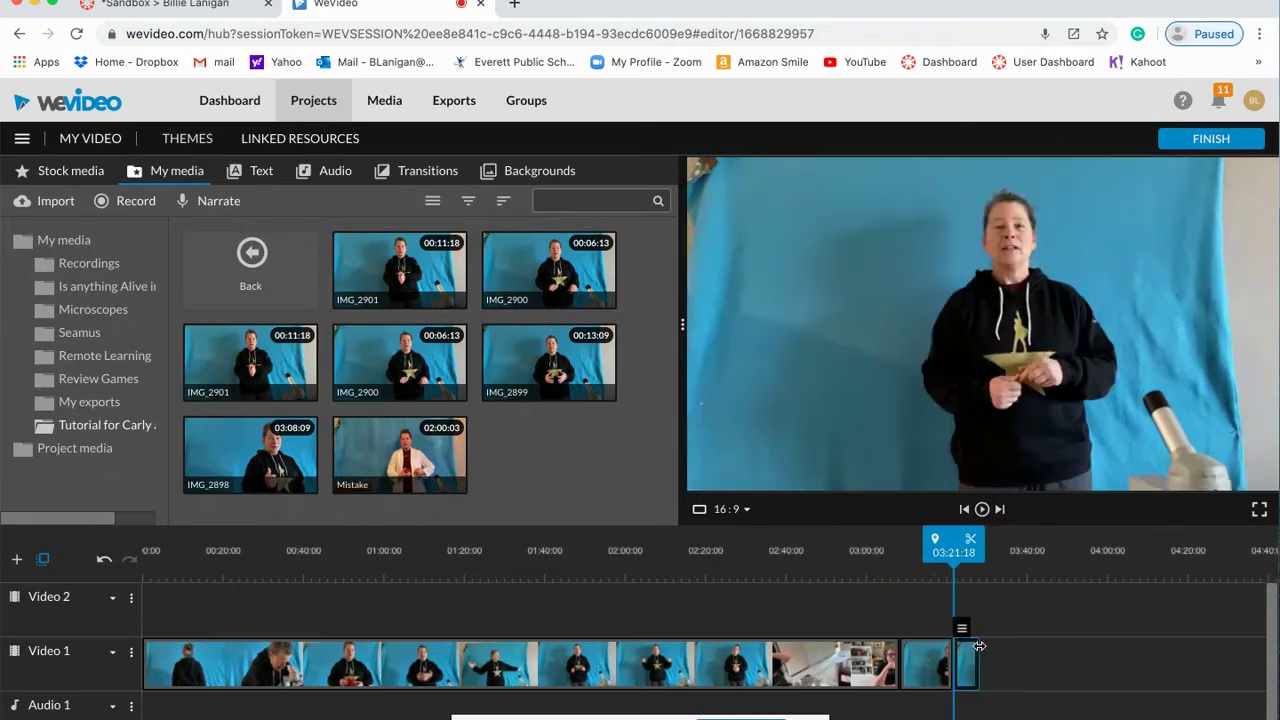
drag(214, 371, 1012, 663)
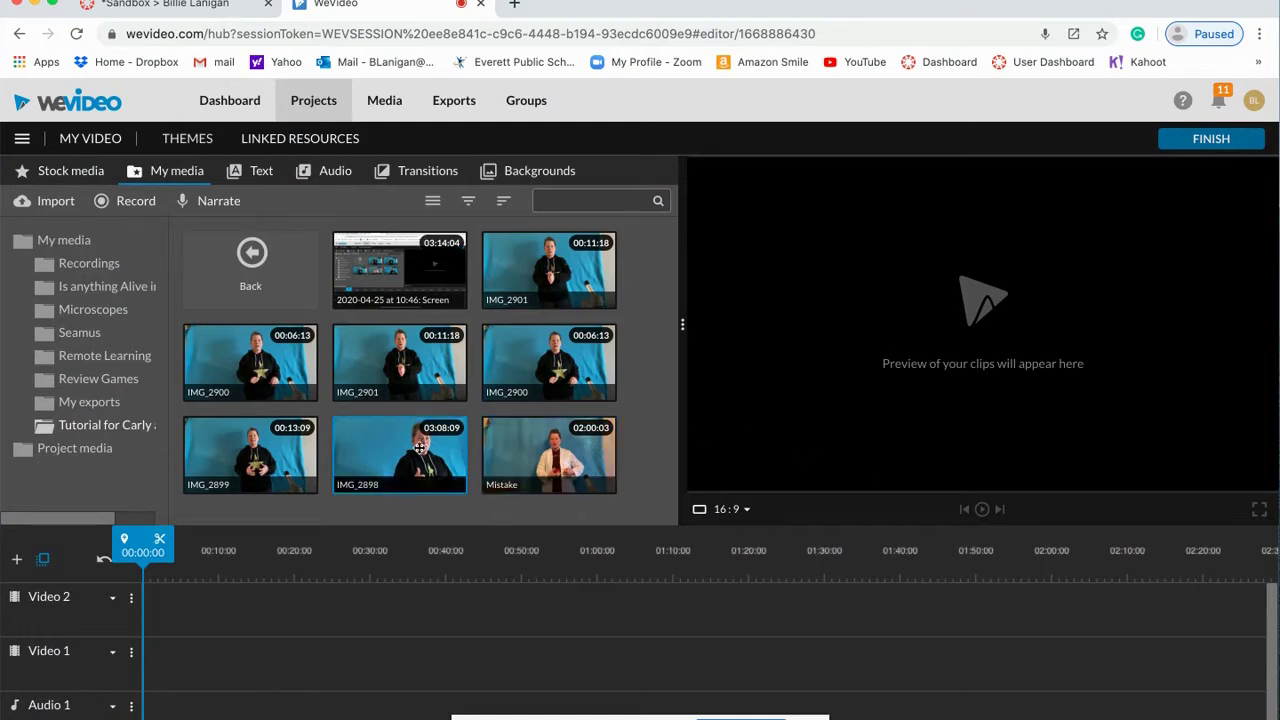
Step: Place IMG_2898 at the start of Video 1 and play it, pausing at 00:14:17
drag(420, 447, 166, 660)
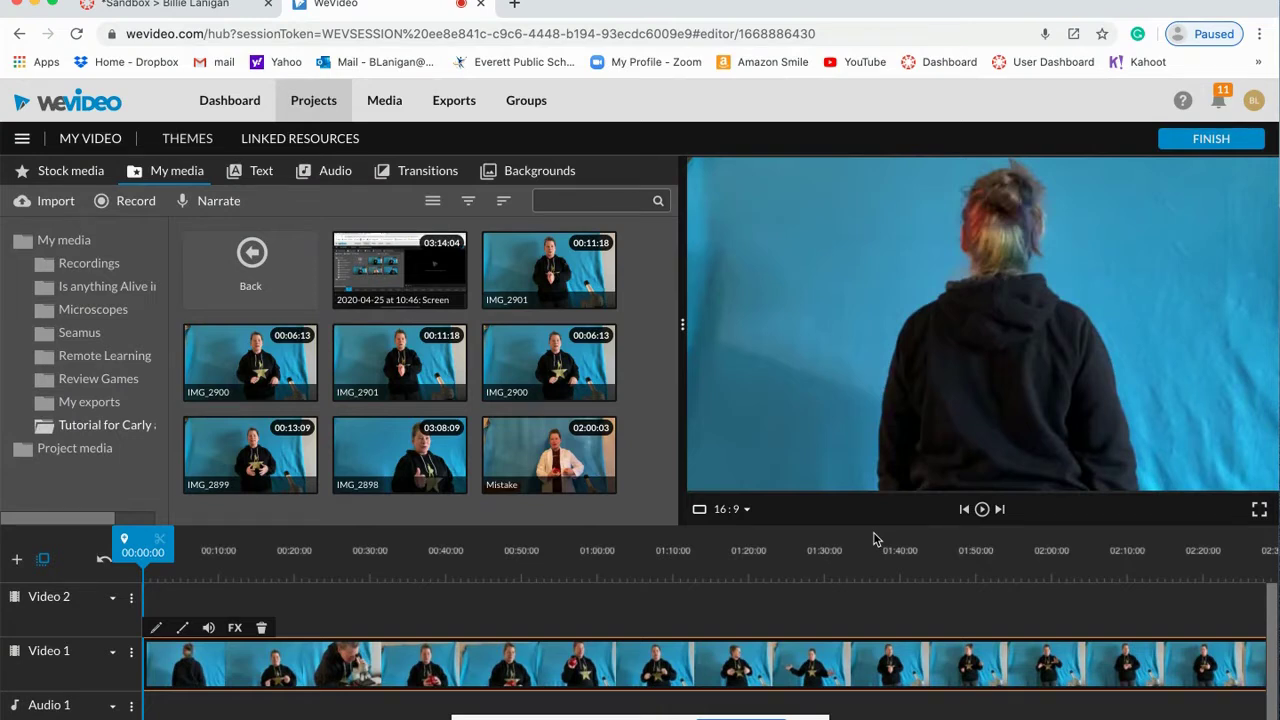
click(982, 509)
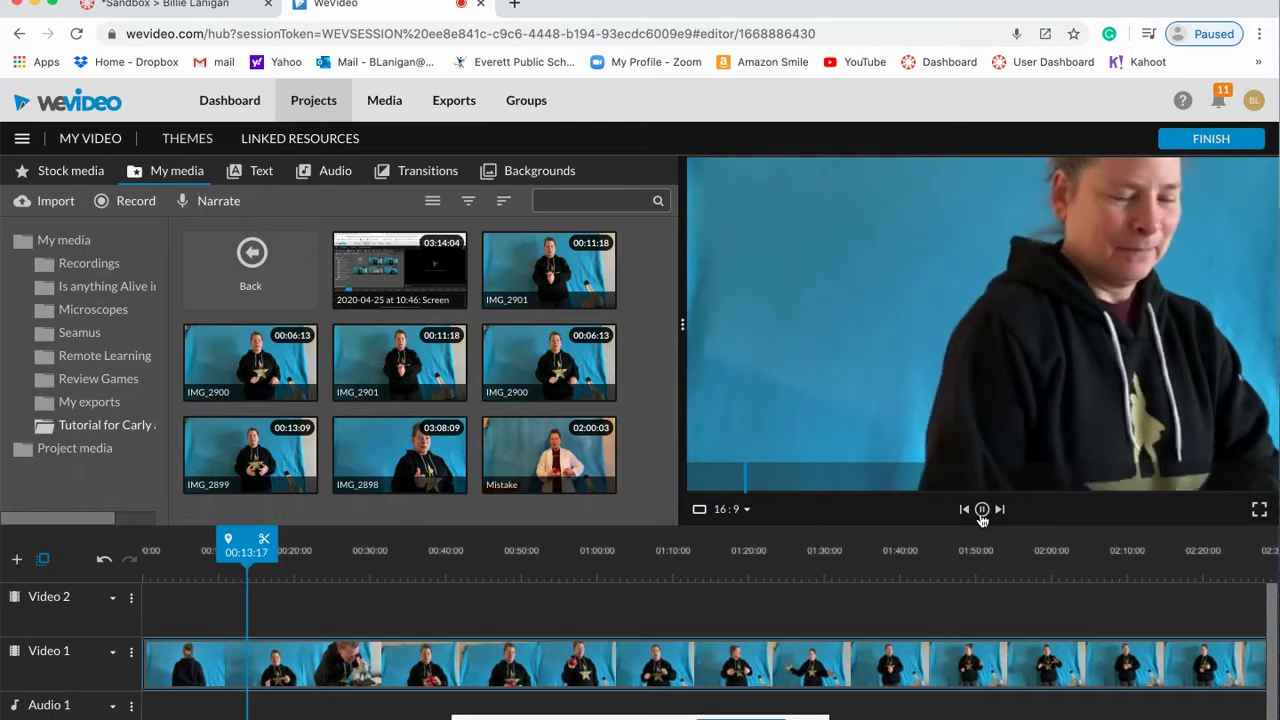
click(982, 510)
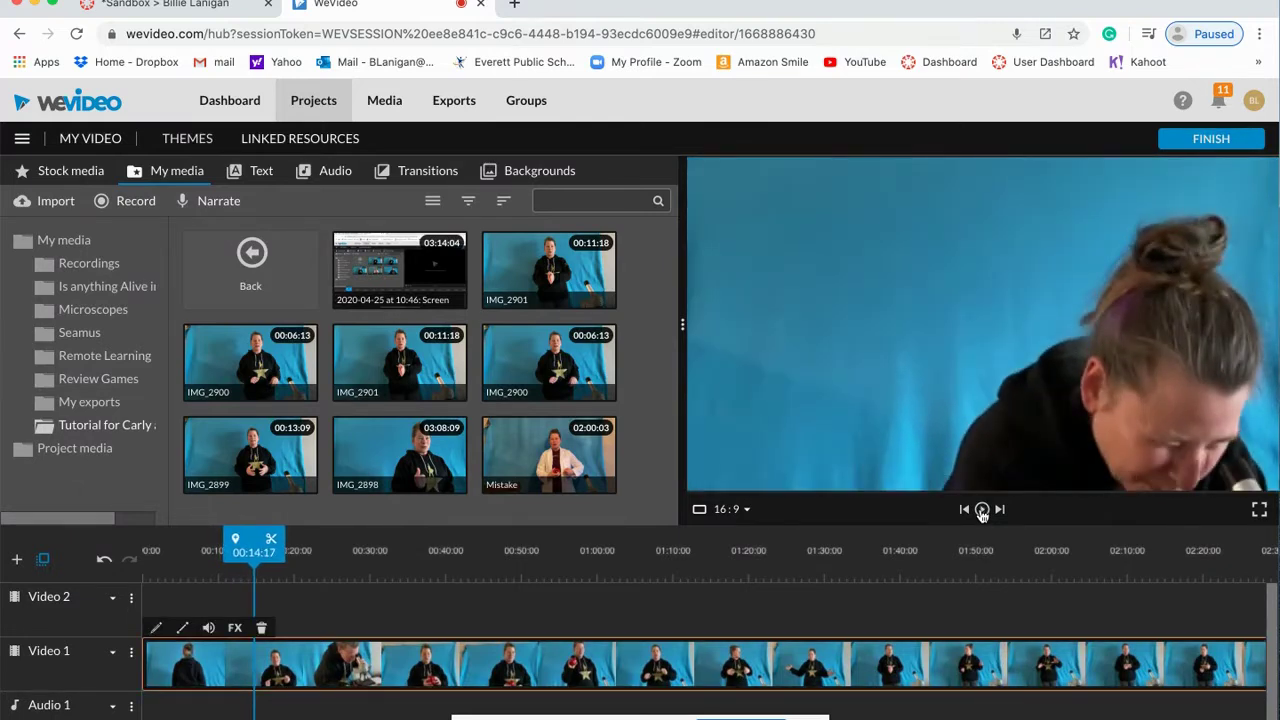
Step: Split the clip at 00:14:17, delete the first piece, and slide the remainder to the track start
click(274, 543)
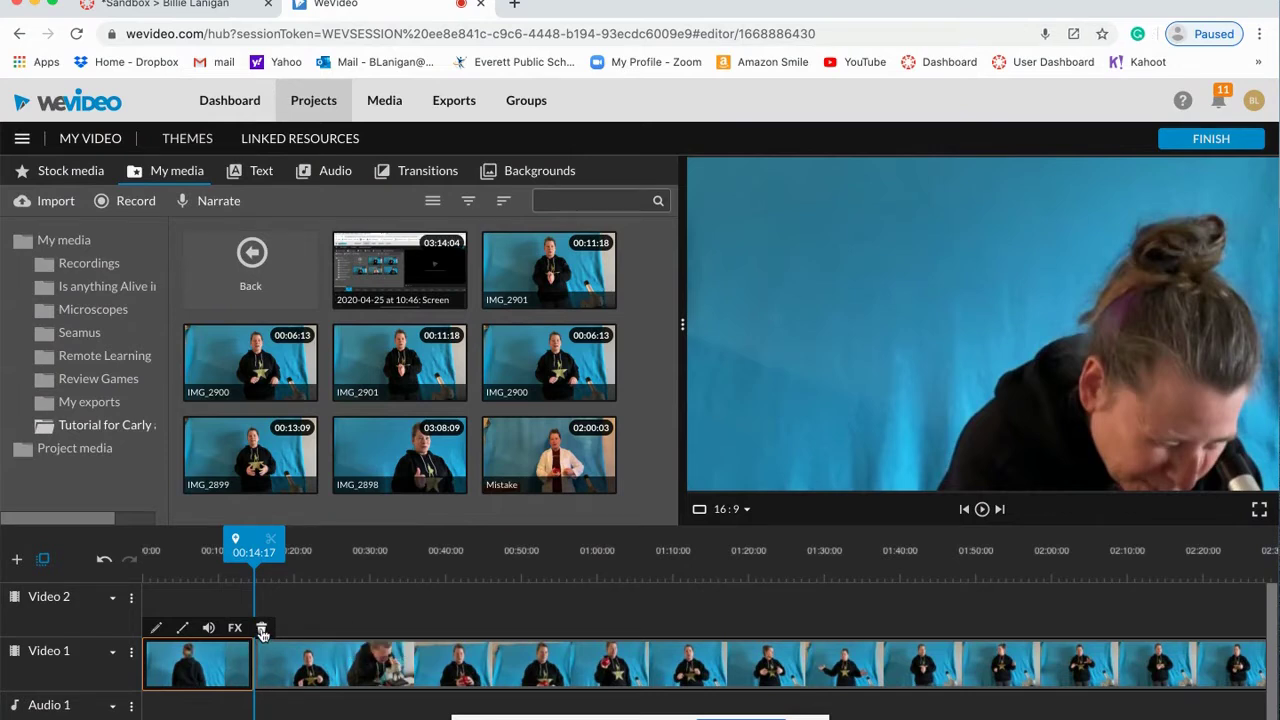
mouse_move(212, 665)
mouse_down()
mouse_move(880, 300)
mouse_move(222, 662)
mouse_up()
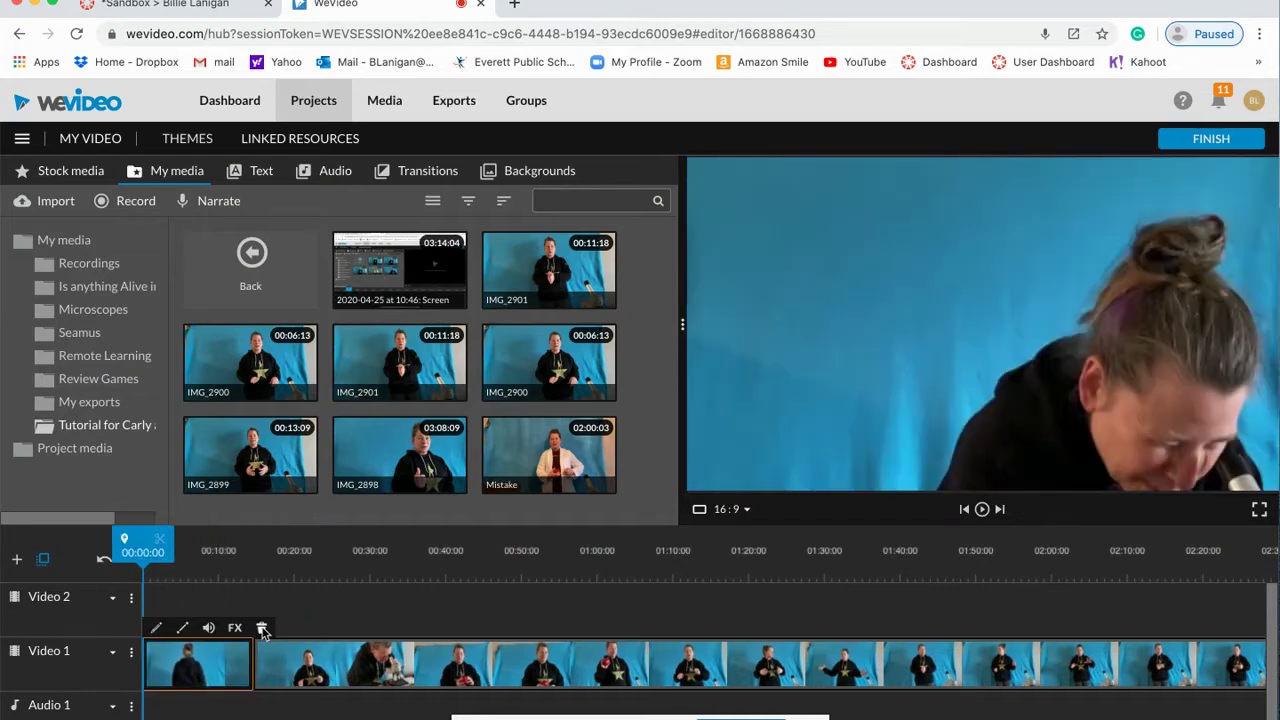
click(262, 630)
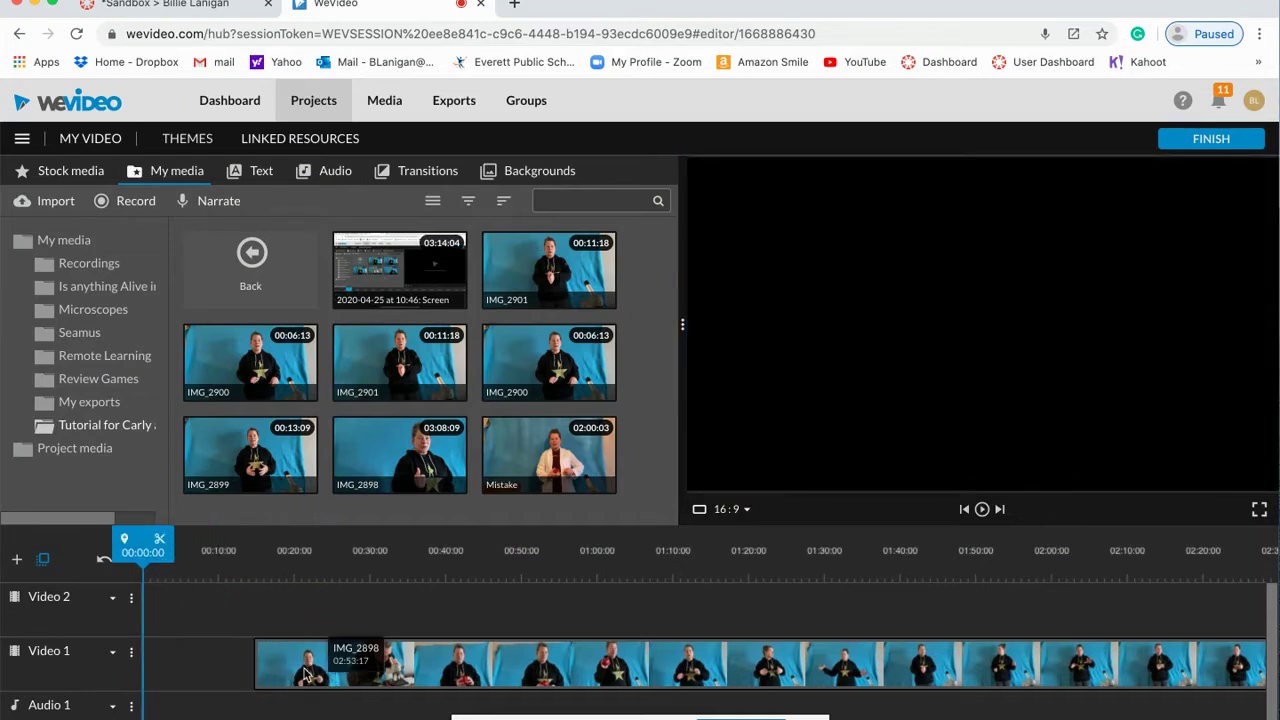
drag(305, 675, 188, 672)
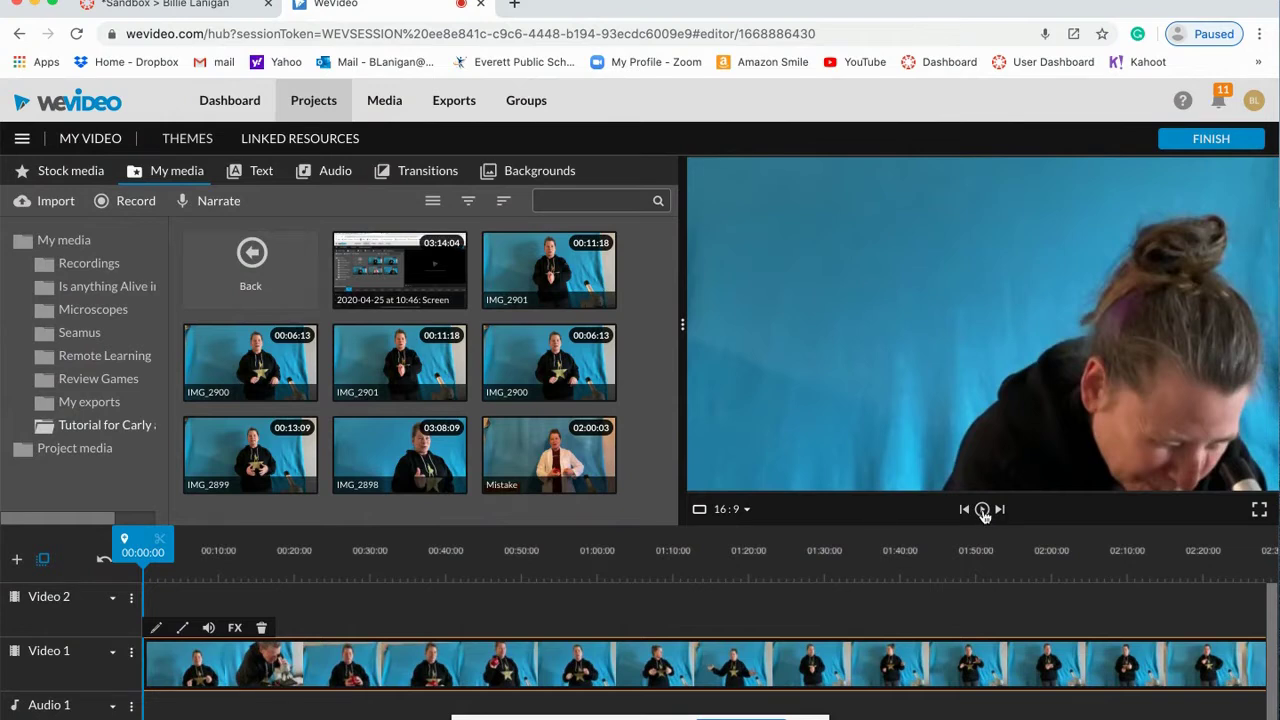
Step: Cut the presenter clip at 00:33:04 and drag its second half out to about 01:25
click(982, 510)
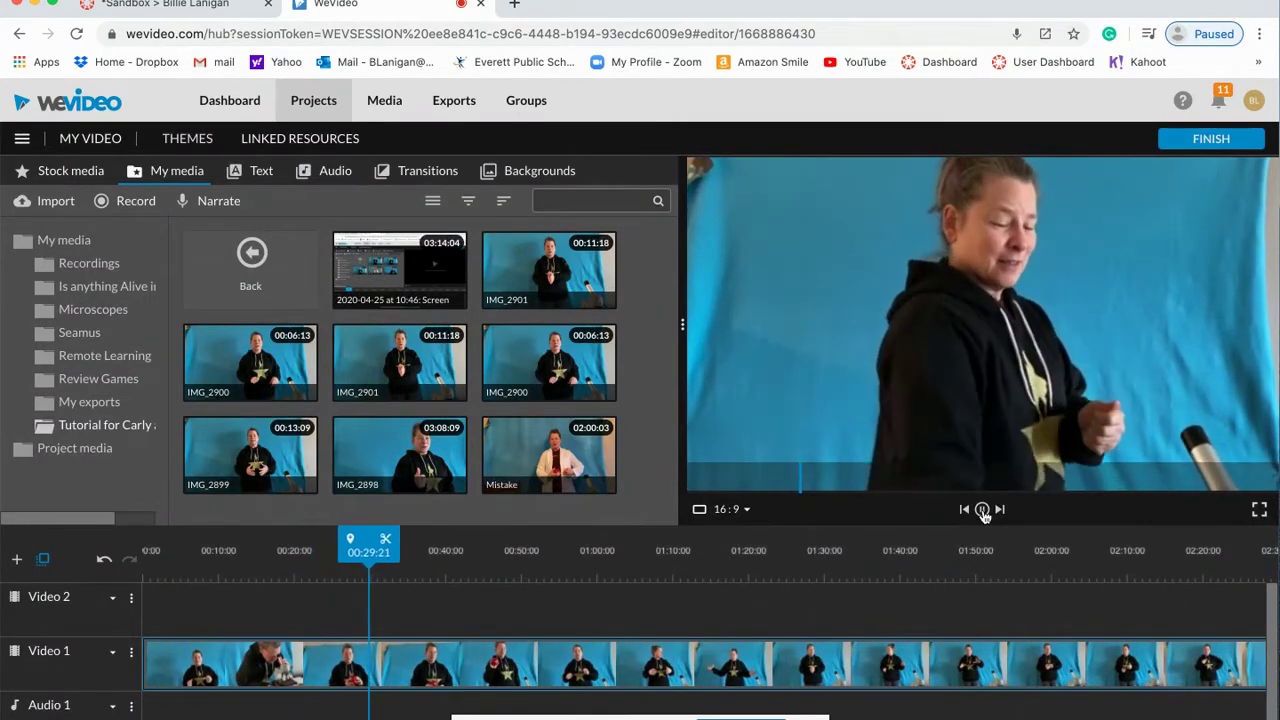
click(983, 510)
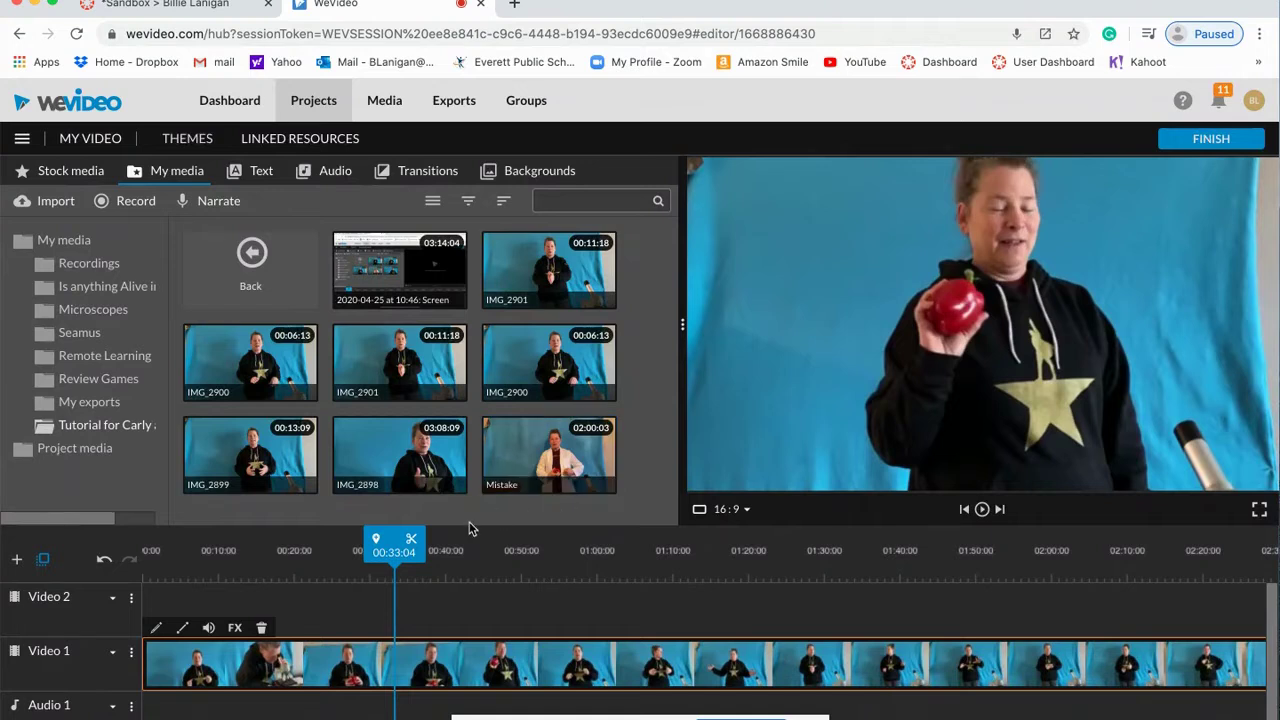
click(412, 541)
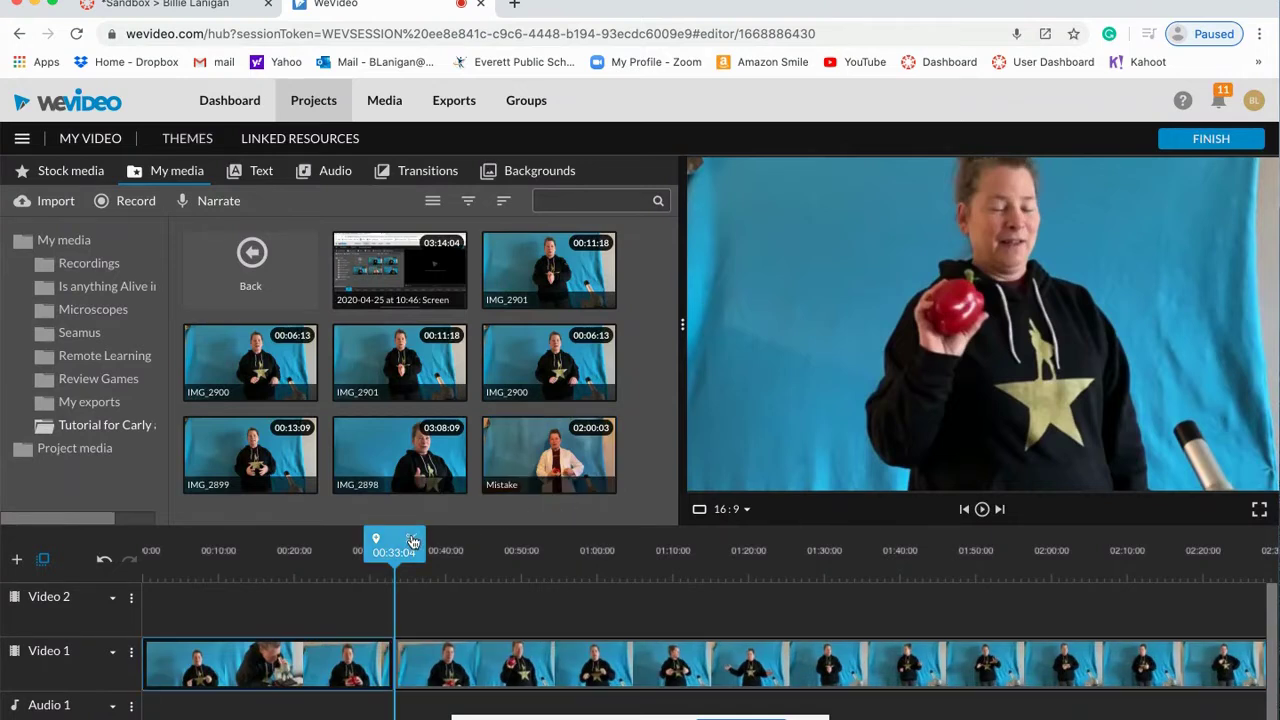
click(458, 668)
drag(458, 668, 855, 672)
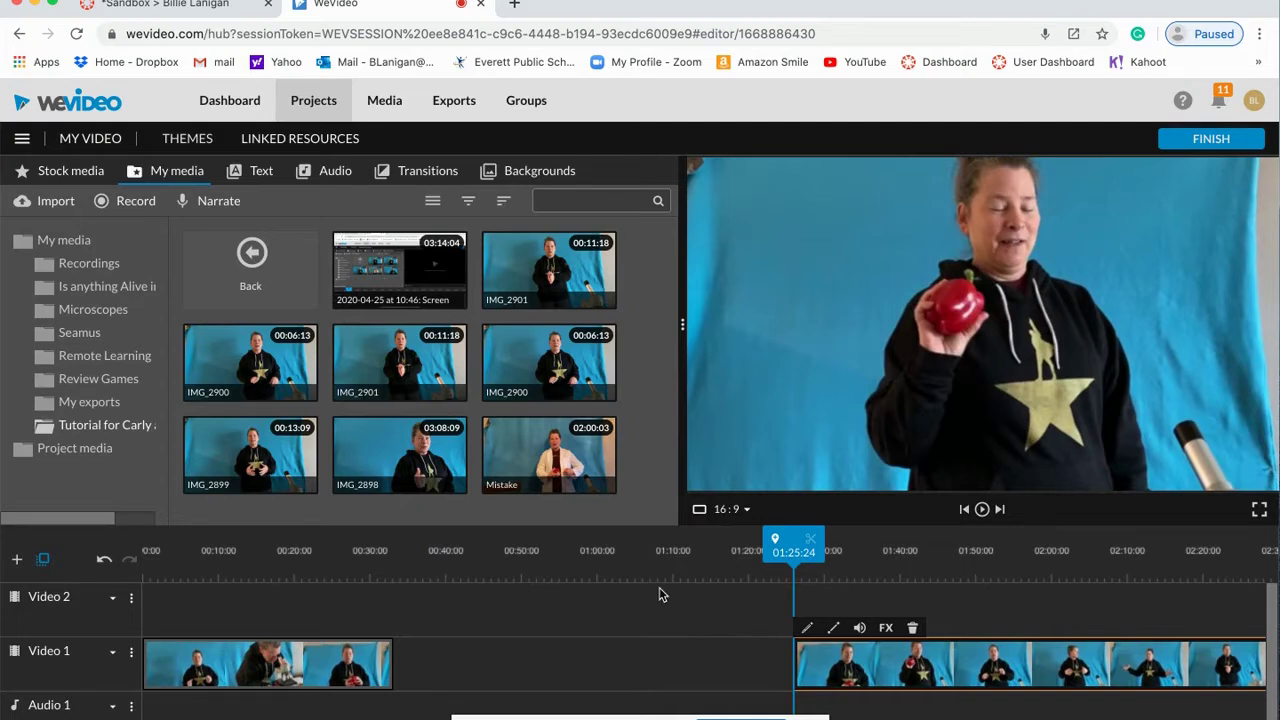
Step: Search stock footage for 'woman scientist with pepper' and drop the Biochemist clip into the gap at 00:33:04
click(72, 172)
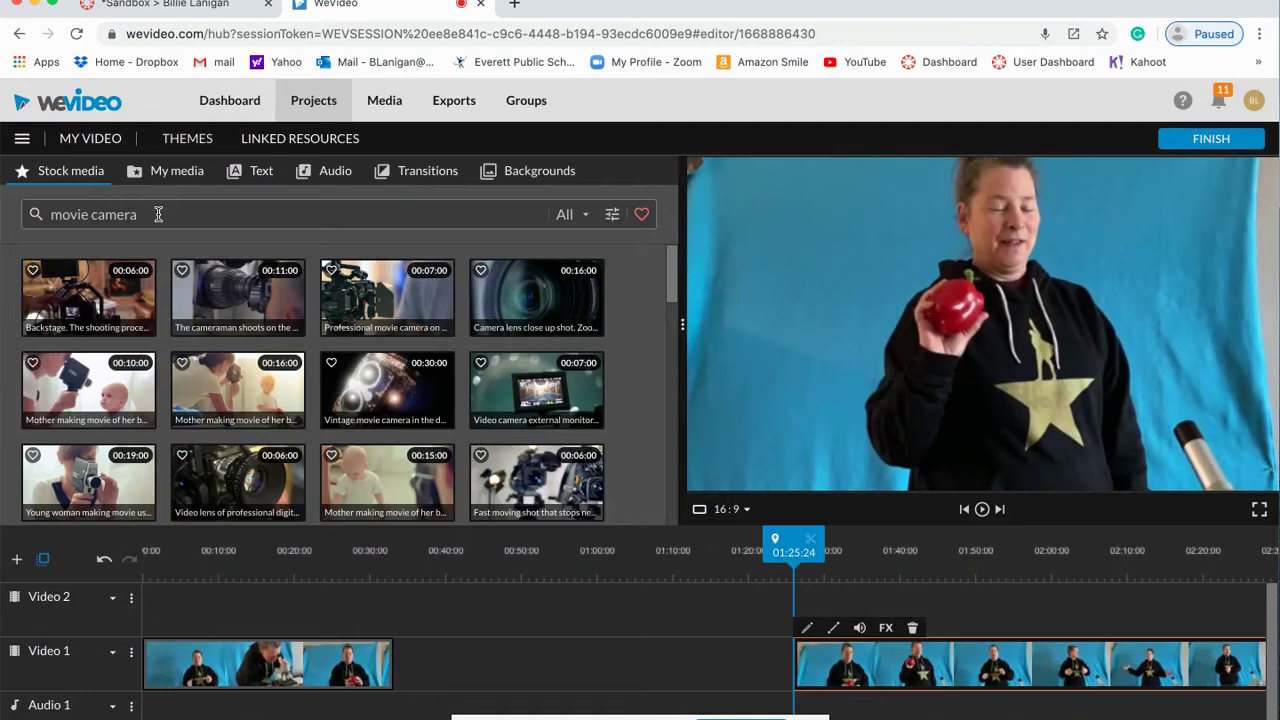
drag(157, 214, 52, 220)
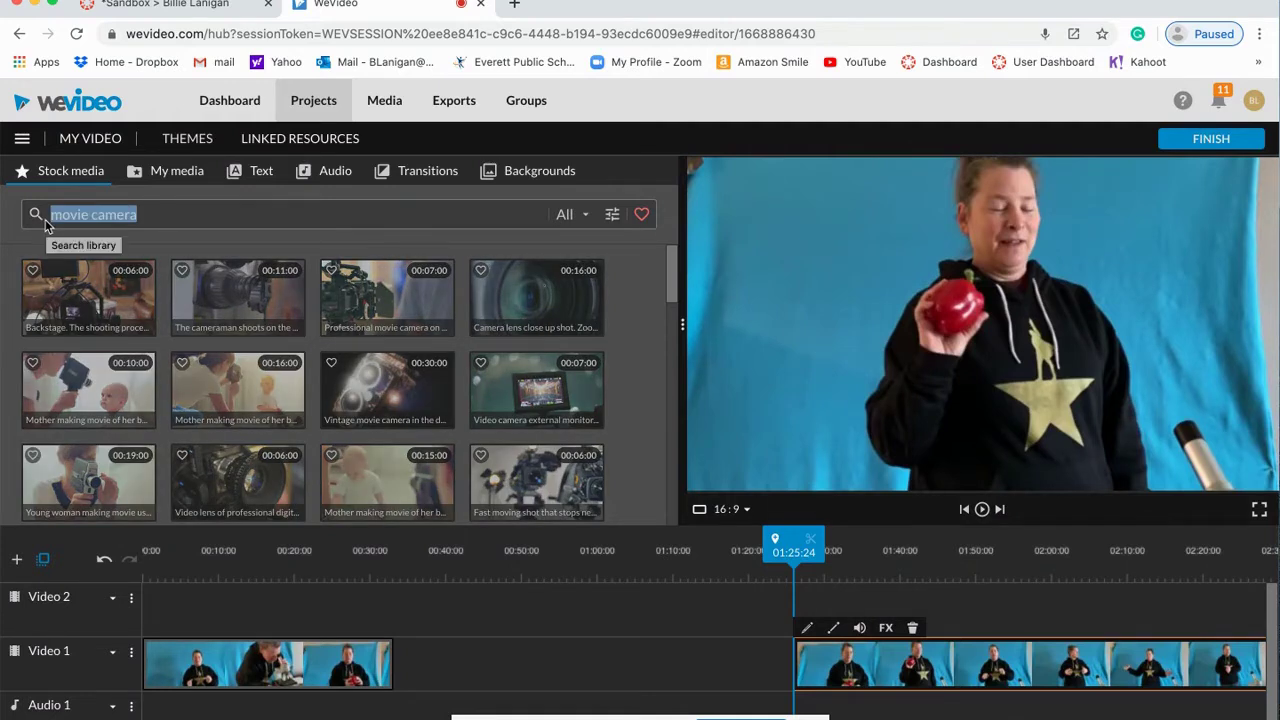
text(scientist)
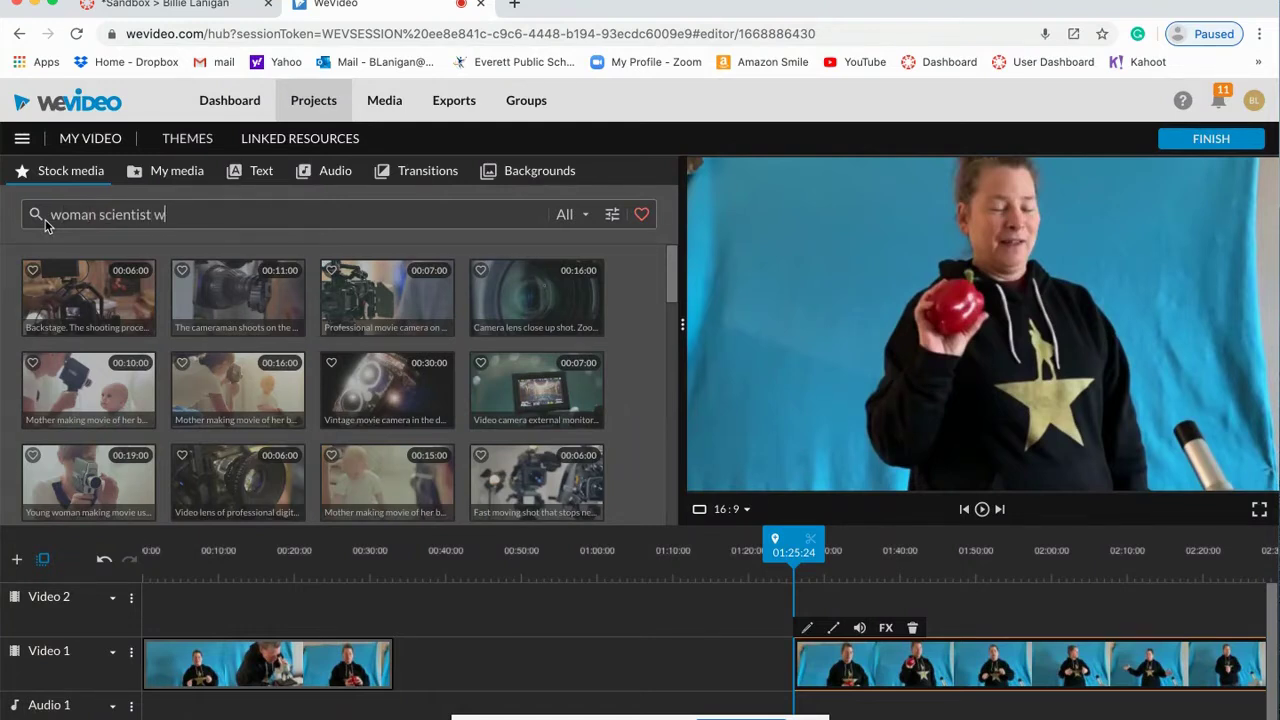
key(Return)
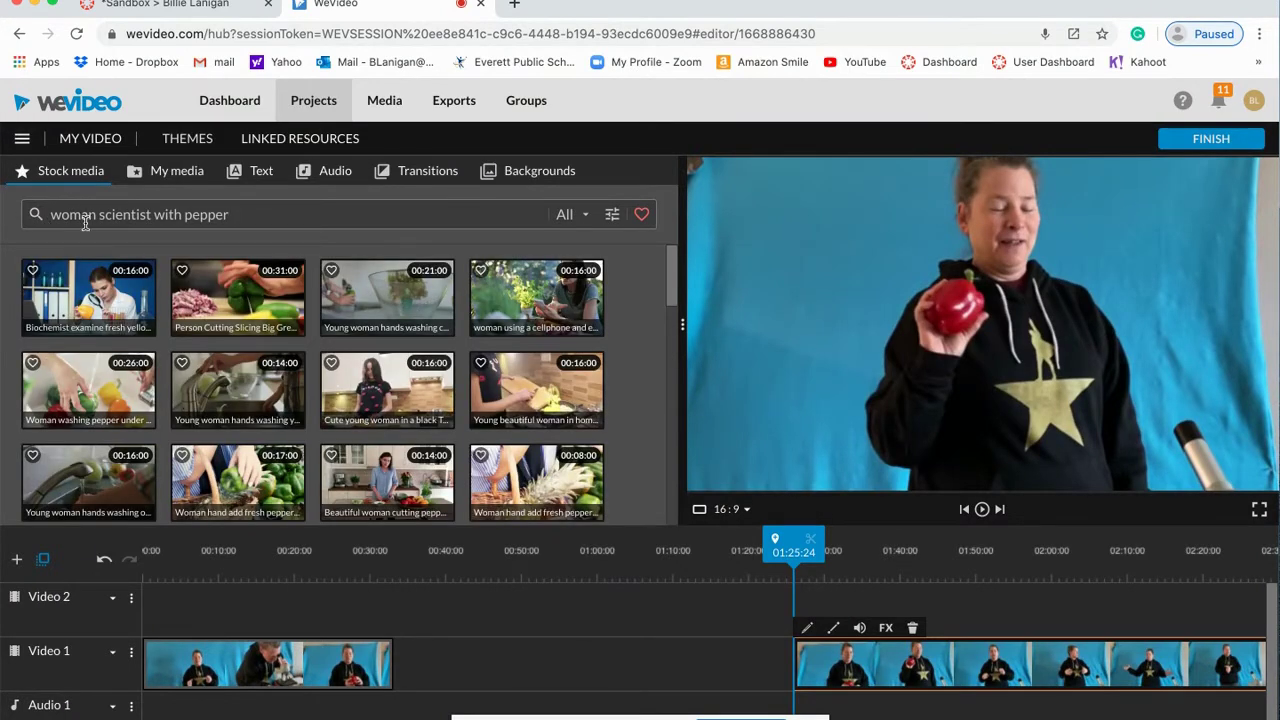
click(133, 314)
drag(133, 314, 425, 660)
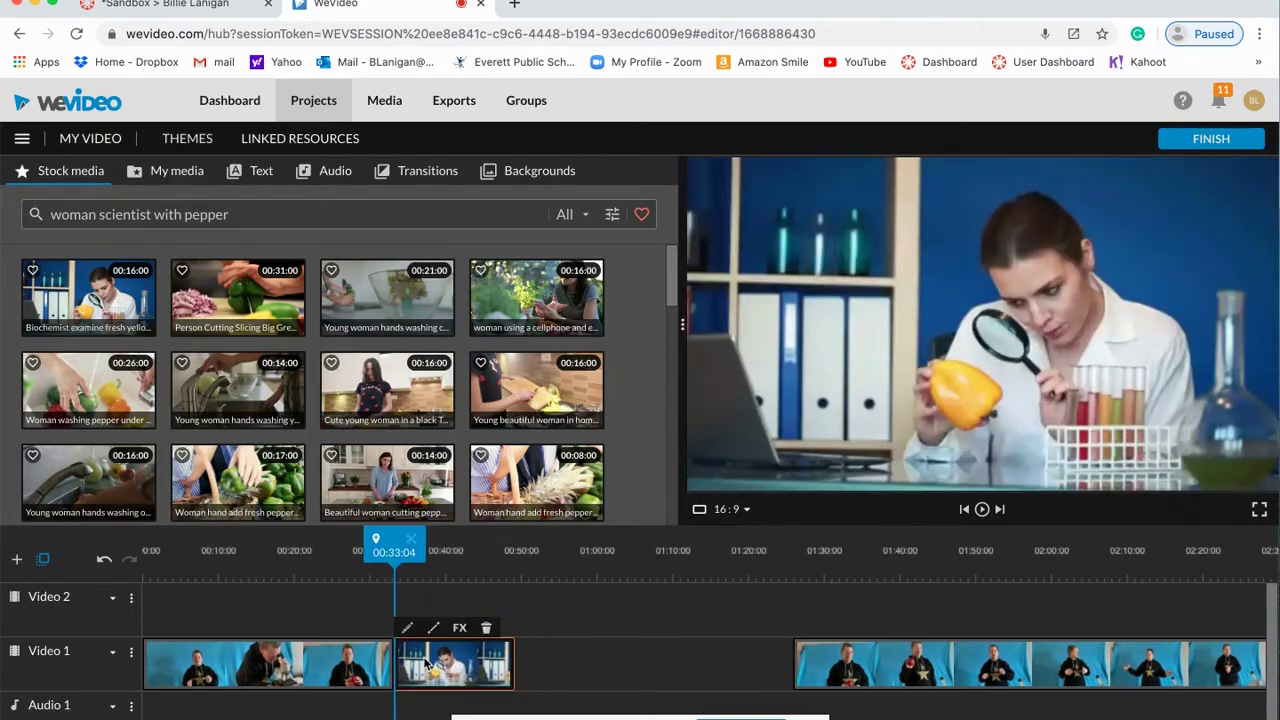
Step: Slide the later presenter clip left against the biochemist stock clip and play back the result
drag(828, 662, 549, 662)
drag(510, 545, 362, 545)
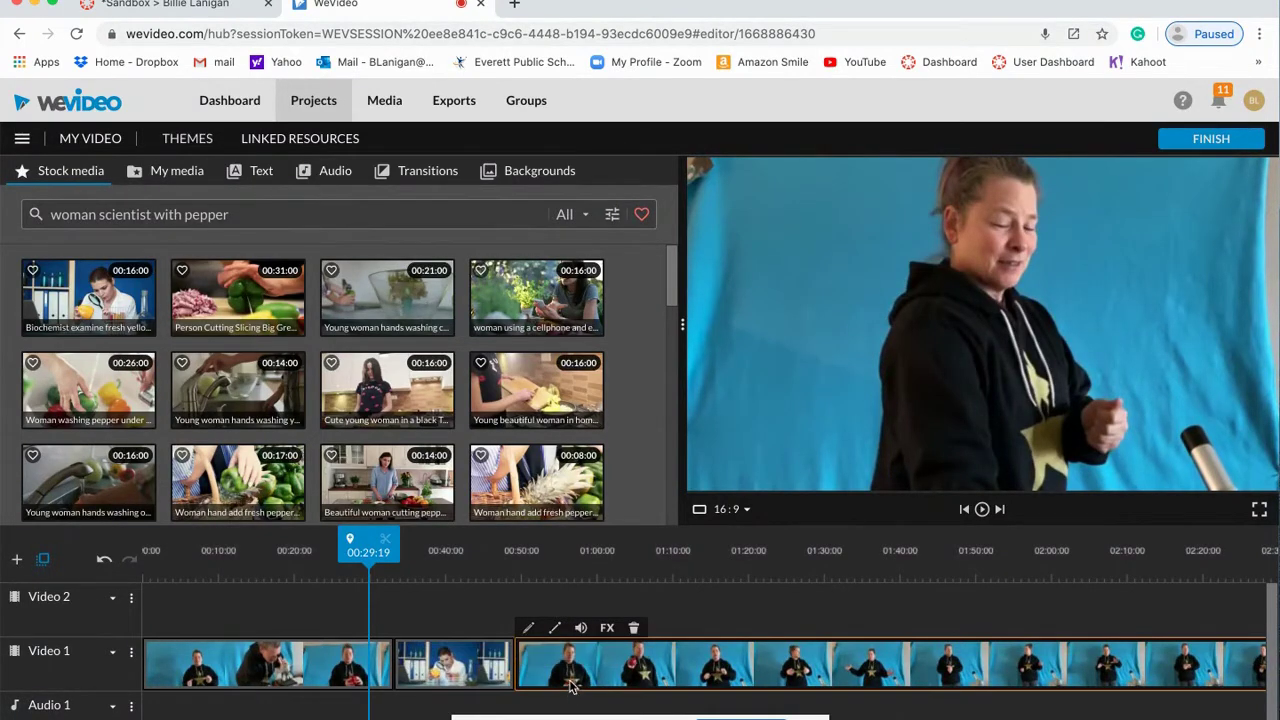
click(982, 510)
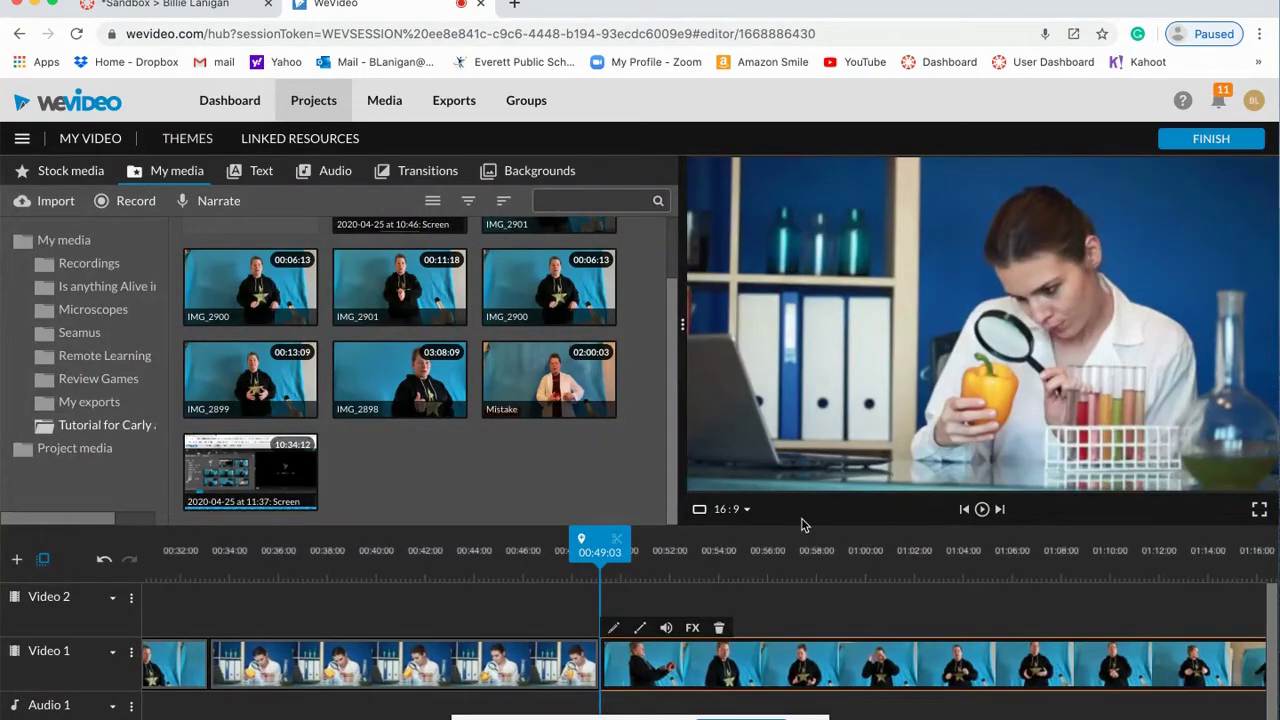
drag(598, 550, 335, 550)
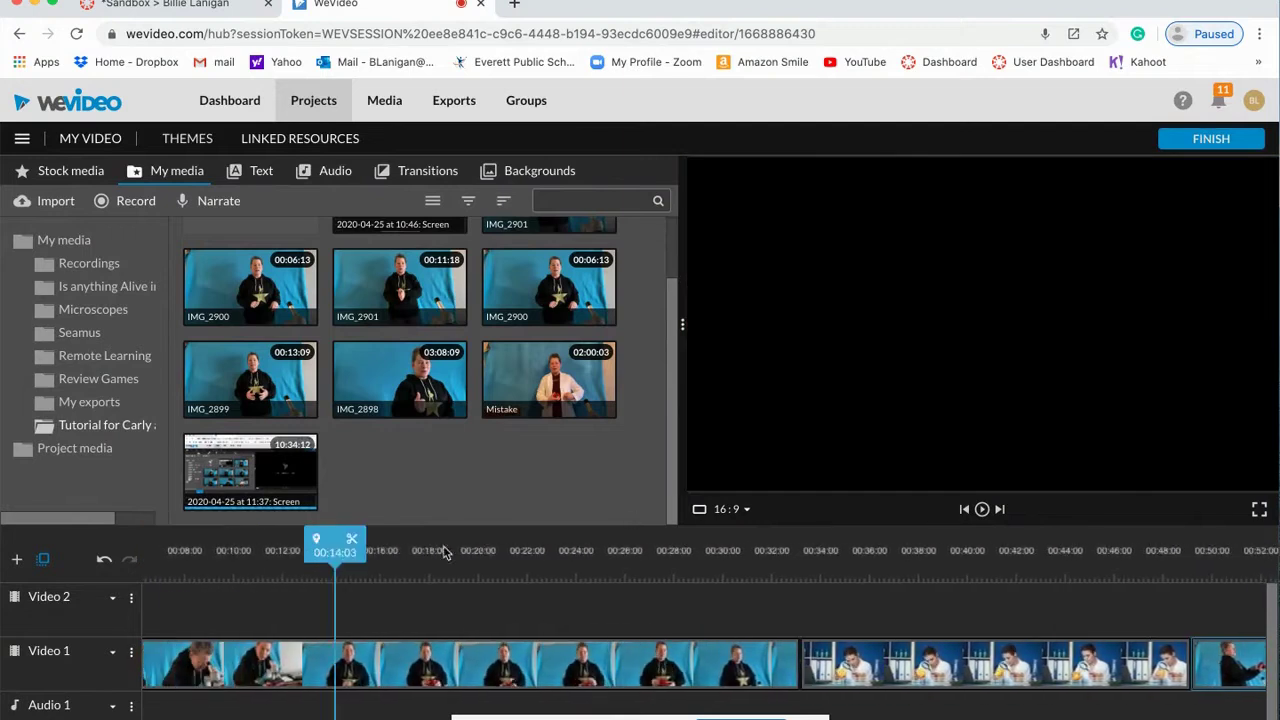
Step: Play the project from about 00:48 and stop the playhead at 00:59:13
click(634, 550)
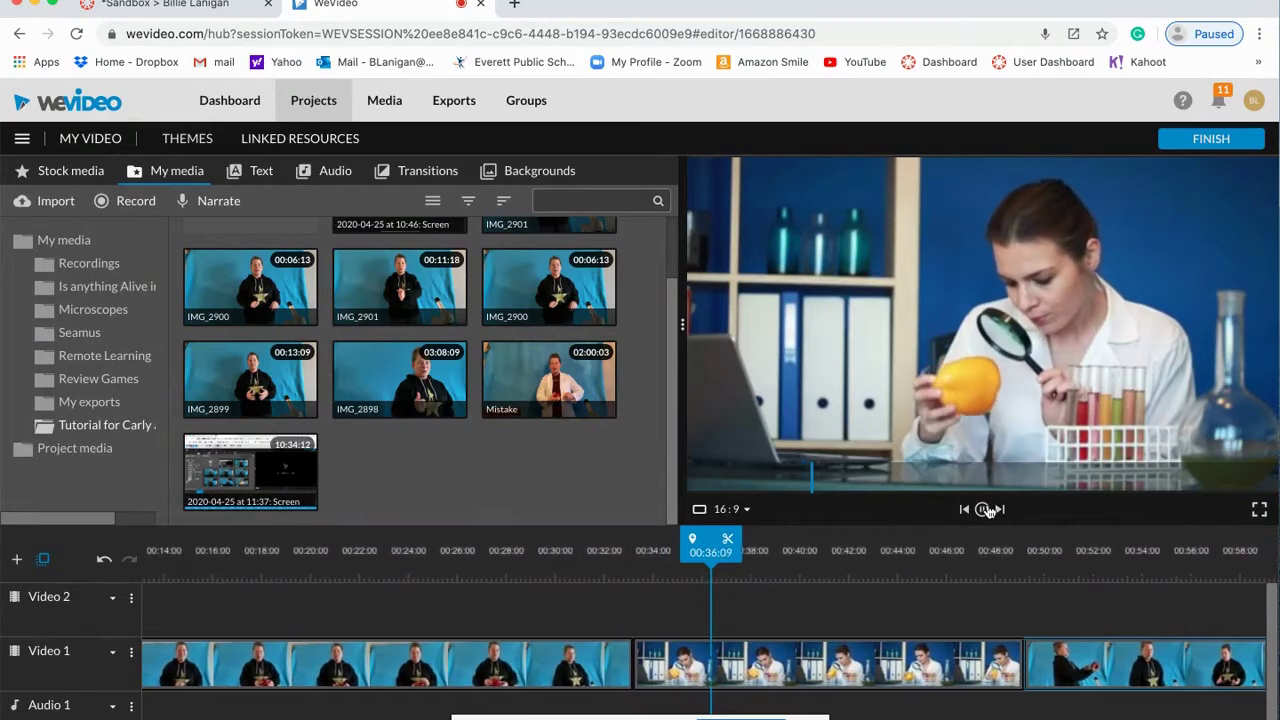
click(985, 510)
drag(937, 541, 1012, 541)
click(982, 510)
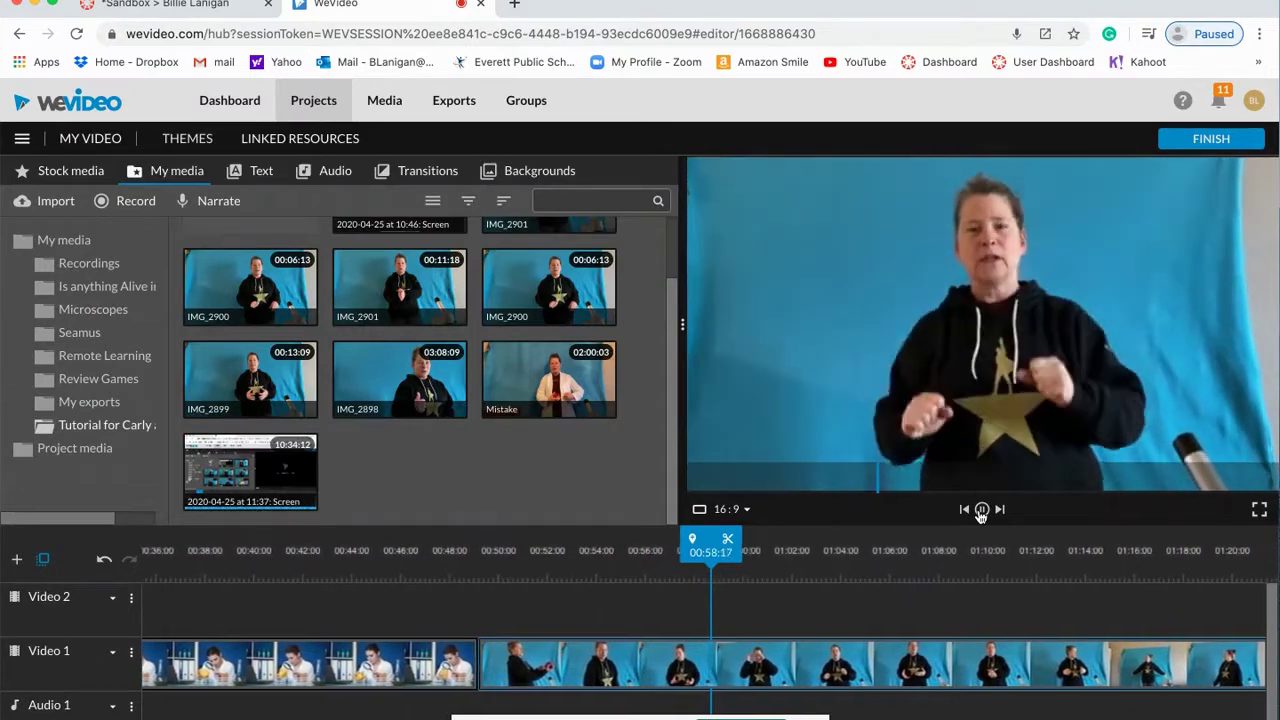
click(981, 510)
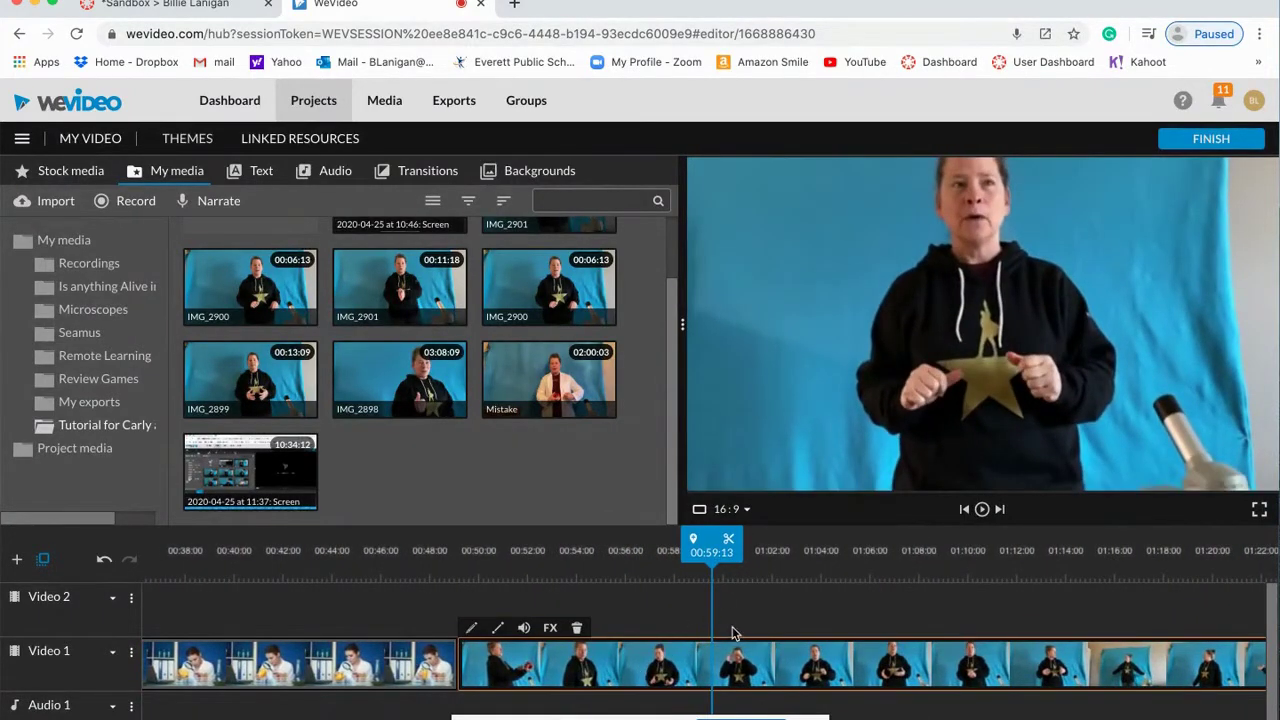
Step: Split the presenter clip at 00:59:13, move the remainder to about 01:09, and show the Text templates
click(729, 543)
drag(765, 667, 1016, 662)
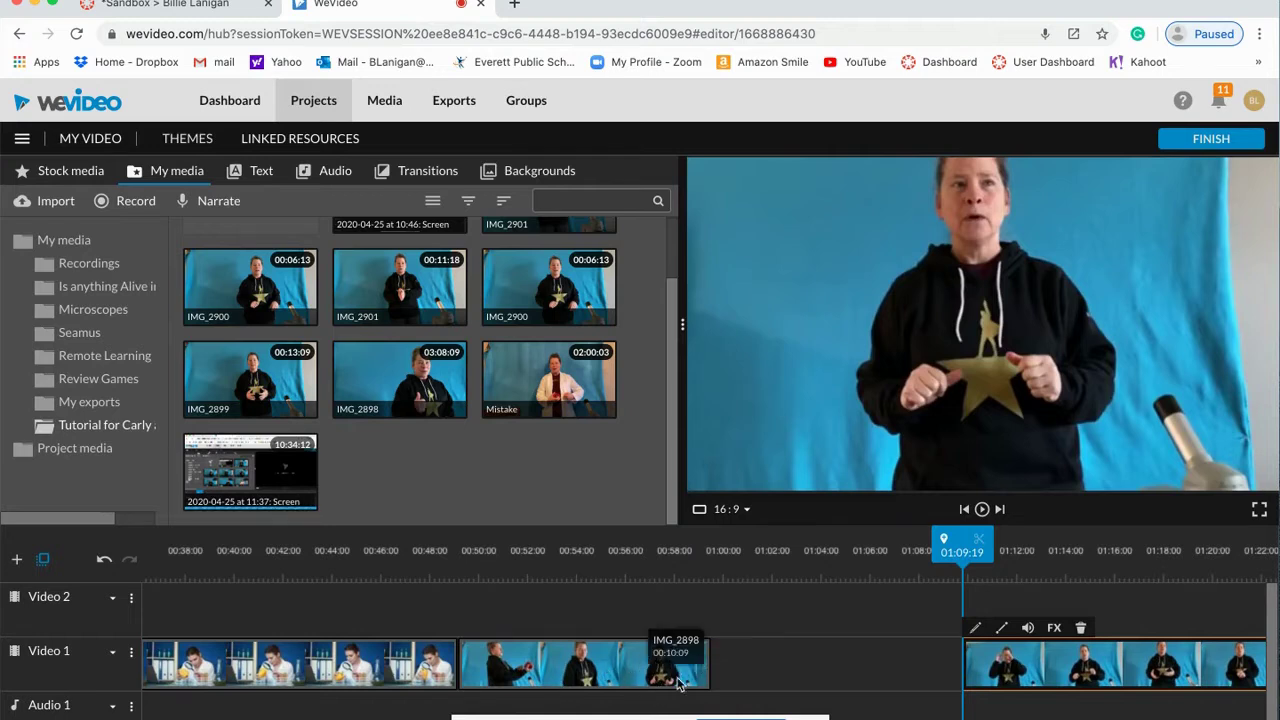
click(262, 174)
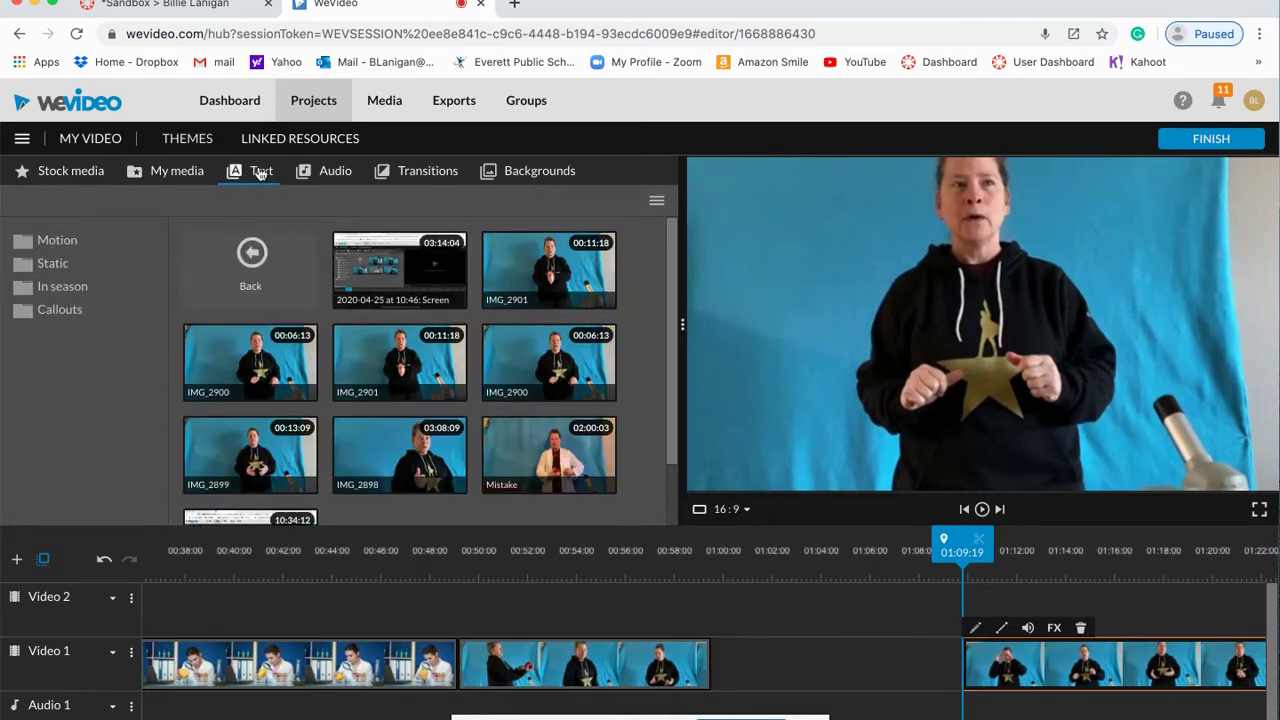
Step: Preview Motion and Static text templates, including Shapes - Title, Lower third and Basic text
click(66, 244)
scroll(466, 350, down, 3)
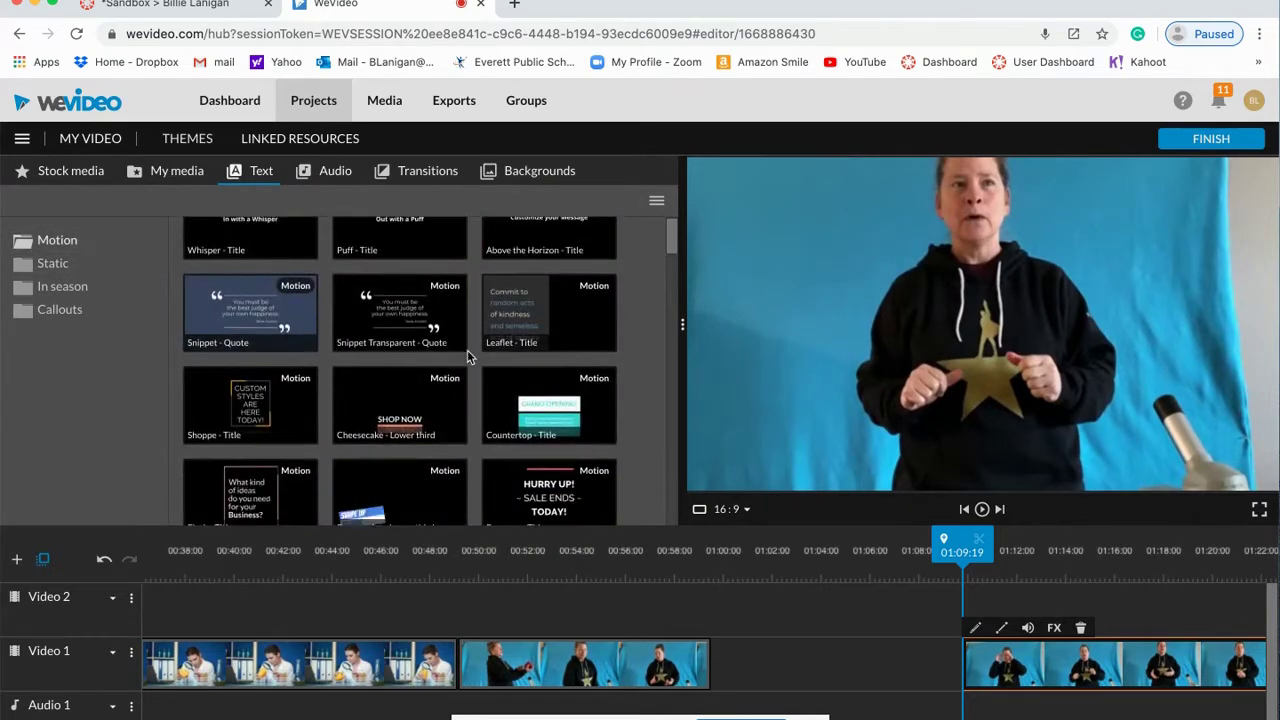
scroll(470, 357, down, 2)
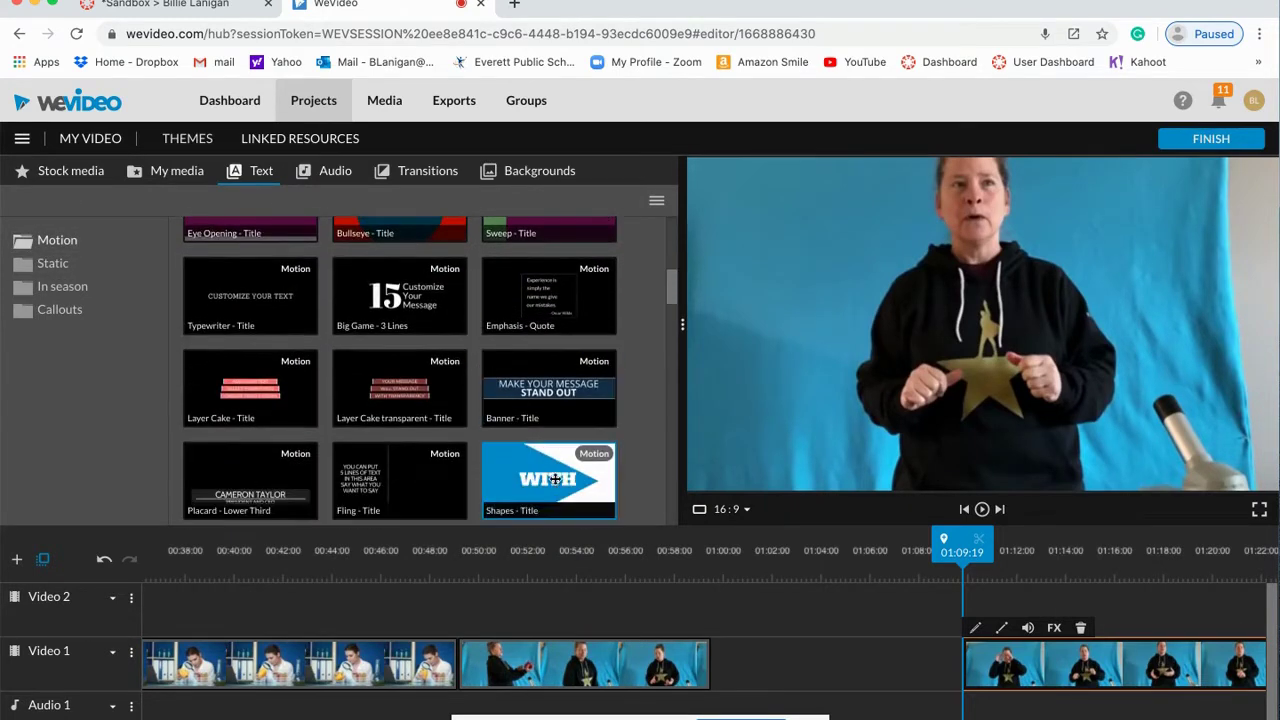
click(550, 478)
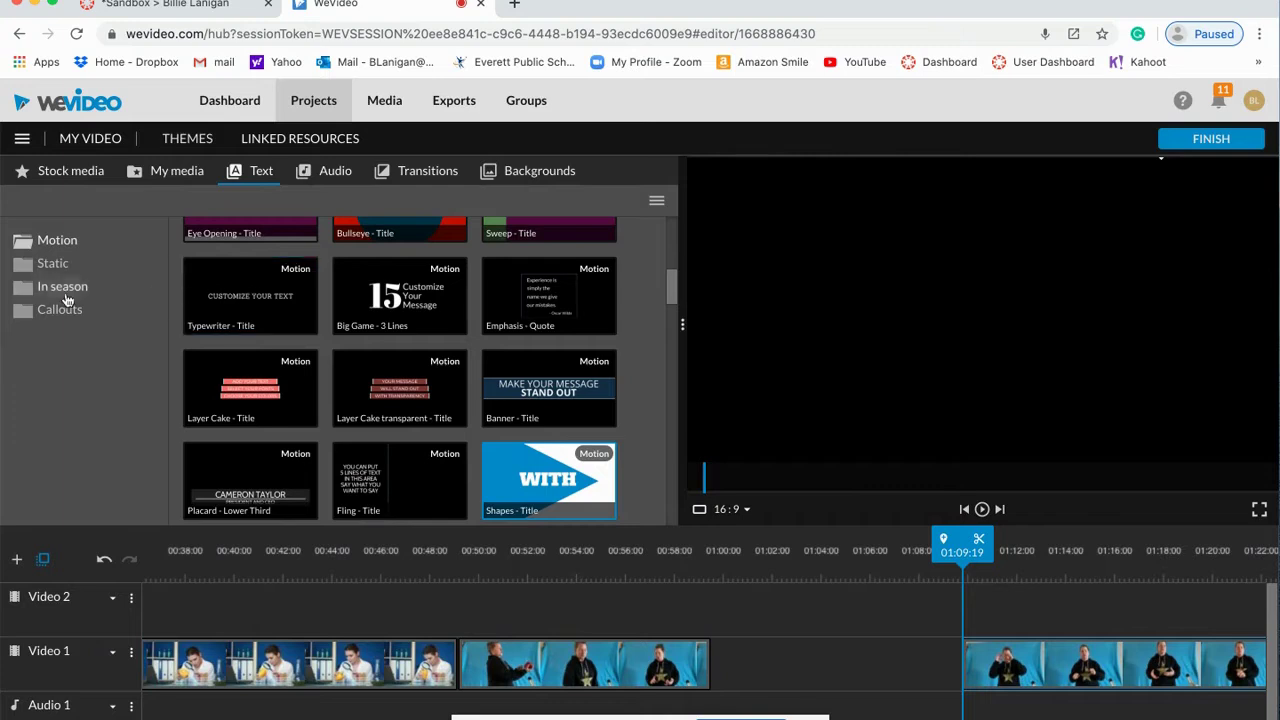
click(57, 263)
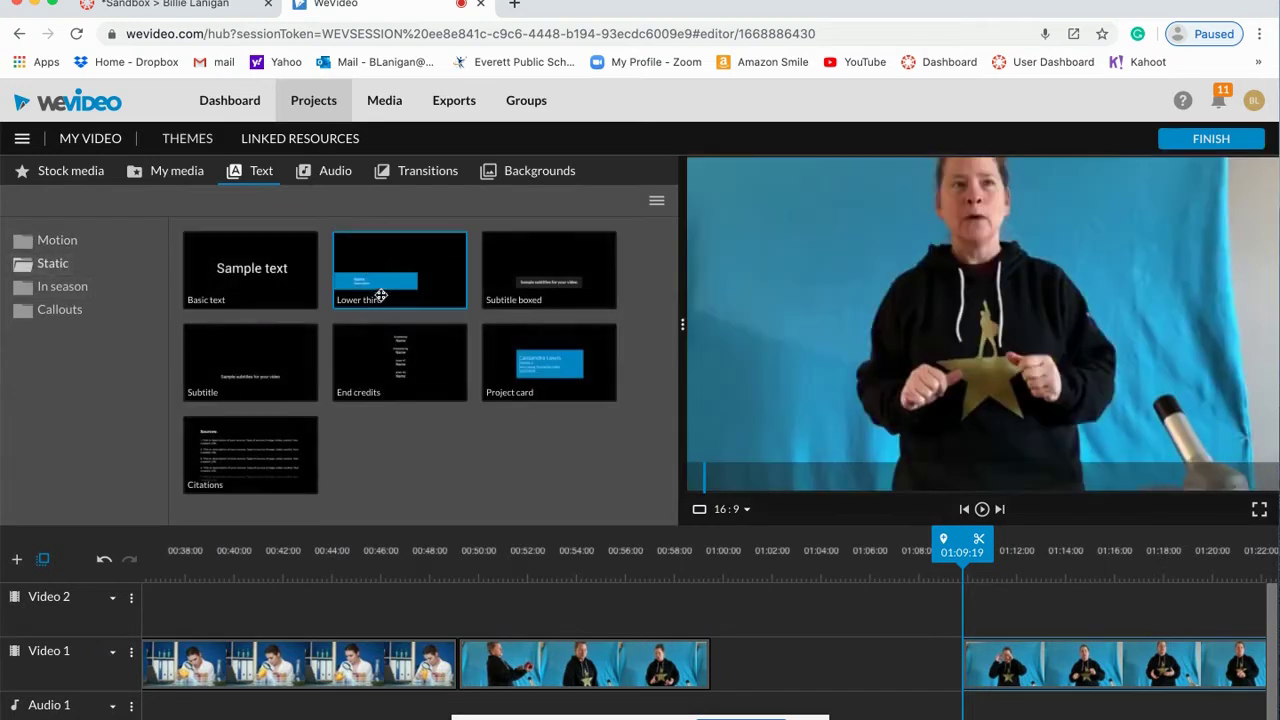
click(381, 297)
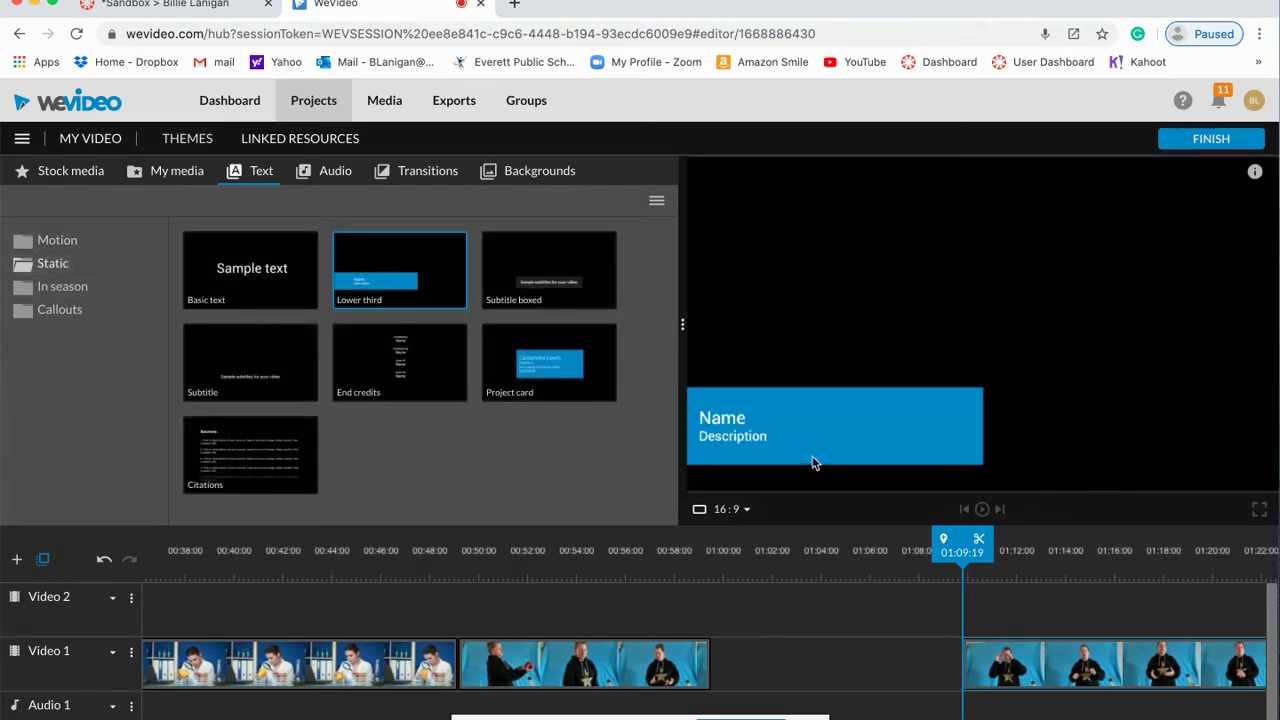
click(259, 262)
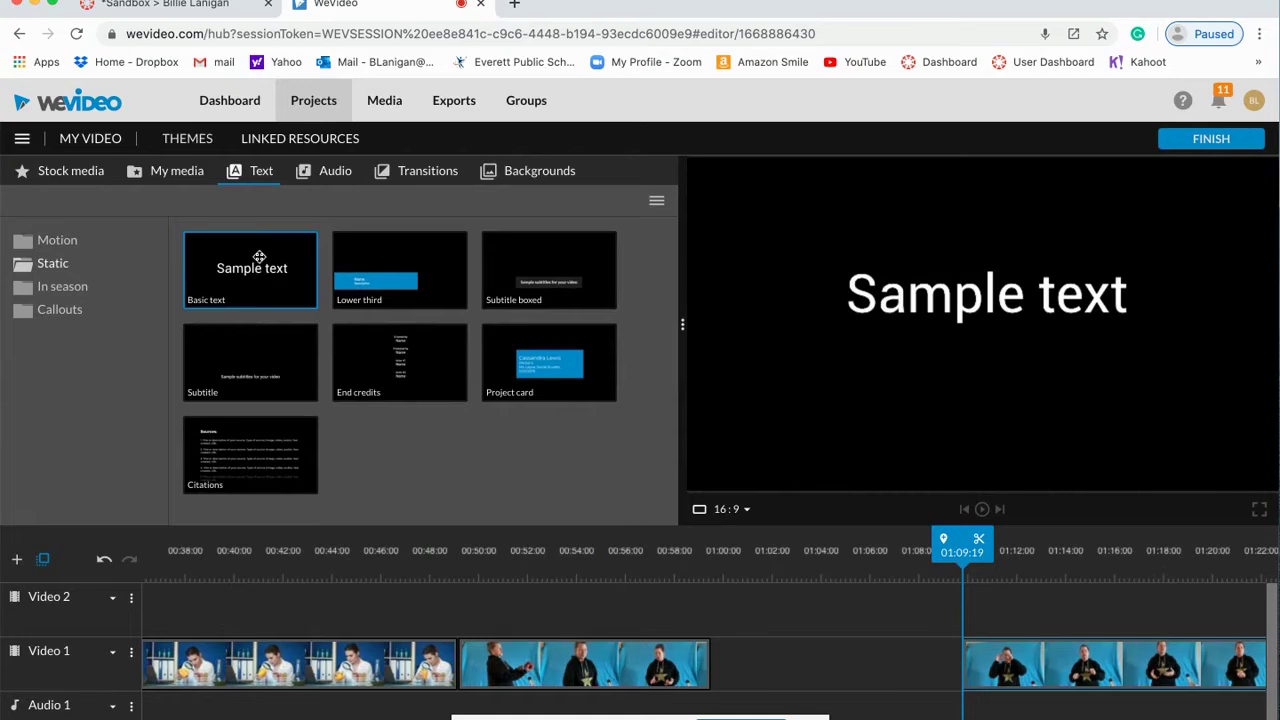
Step: Place a Basic text title on Video 2, trim it to start near 00:55, and open its editor
drag(259, 257, 540, 596)
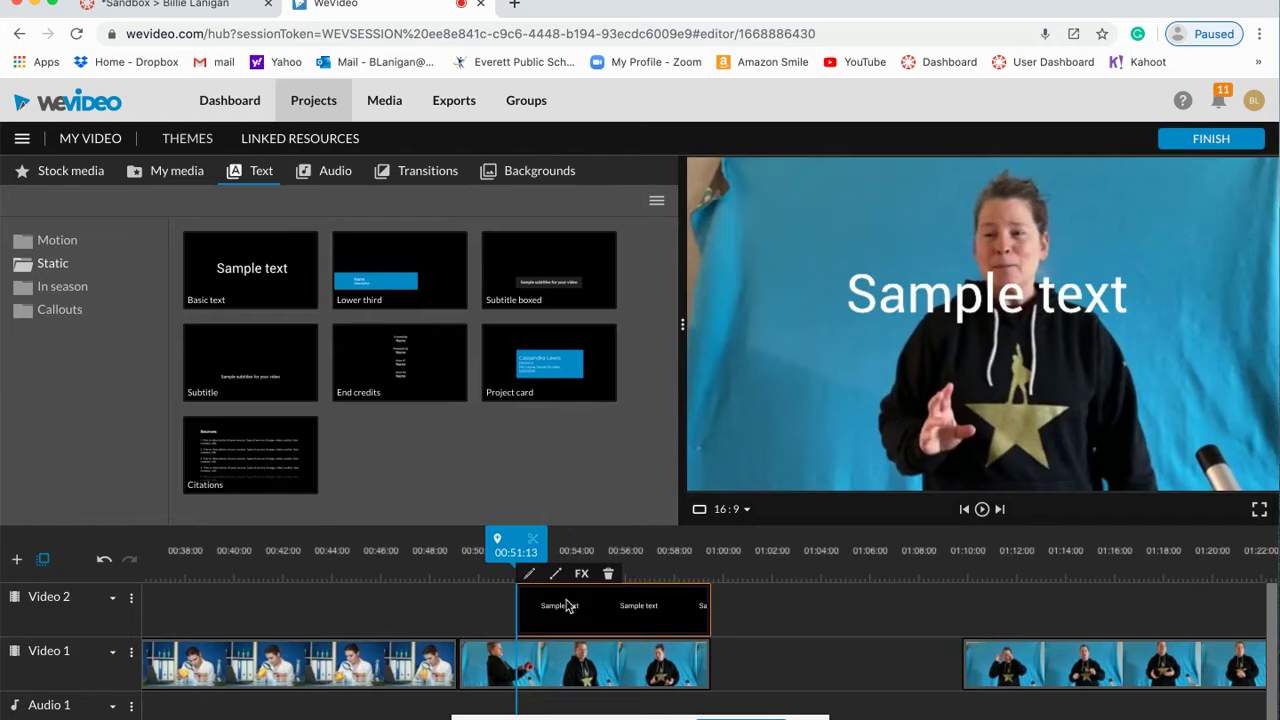
drag(517, 612, 614, 617)
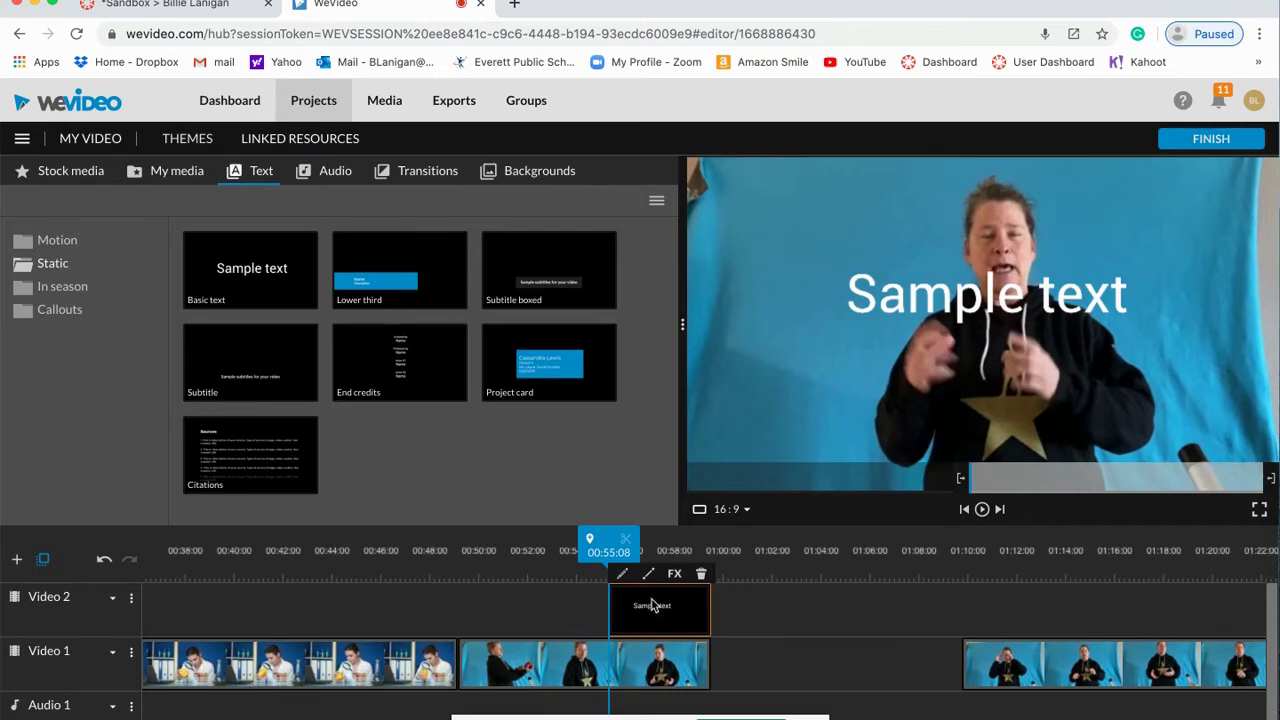
double_click(655, 615)
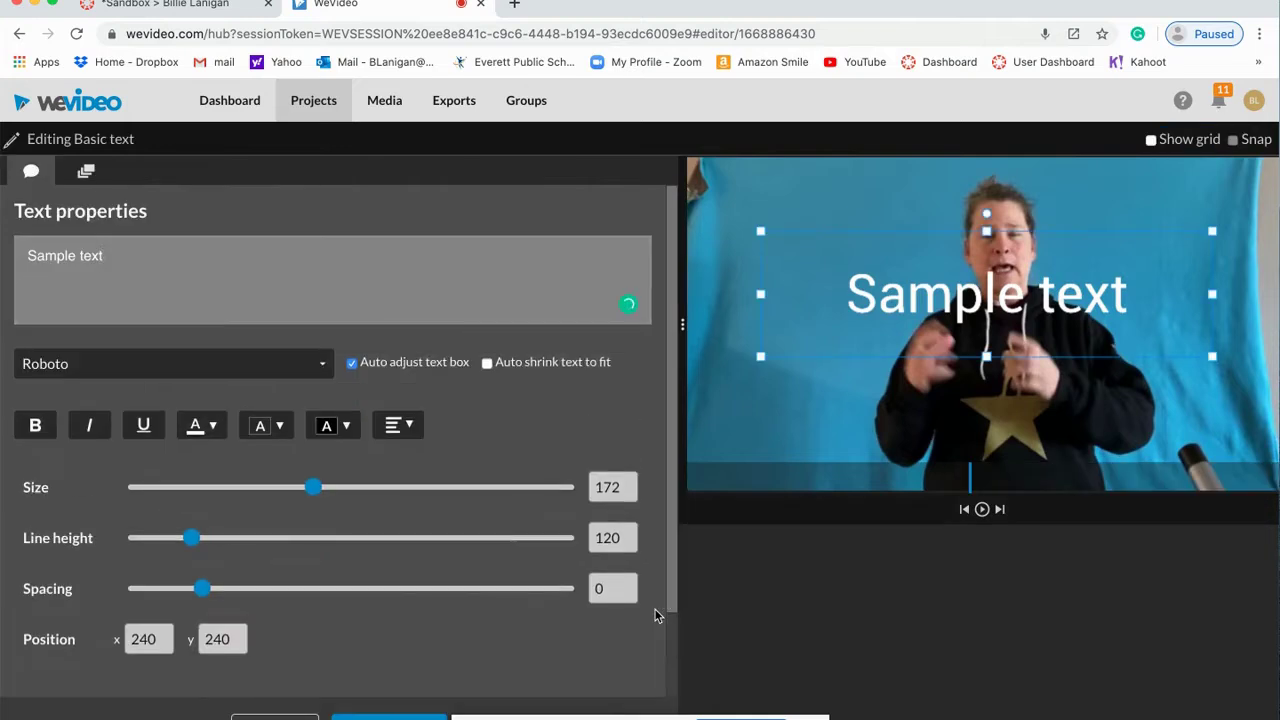
Step: Replace the title's 'Sample text' with 'Text in Front'
drag(120, 258, 5, 270)
text(Text in )
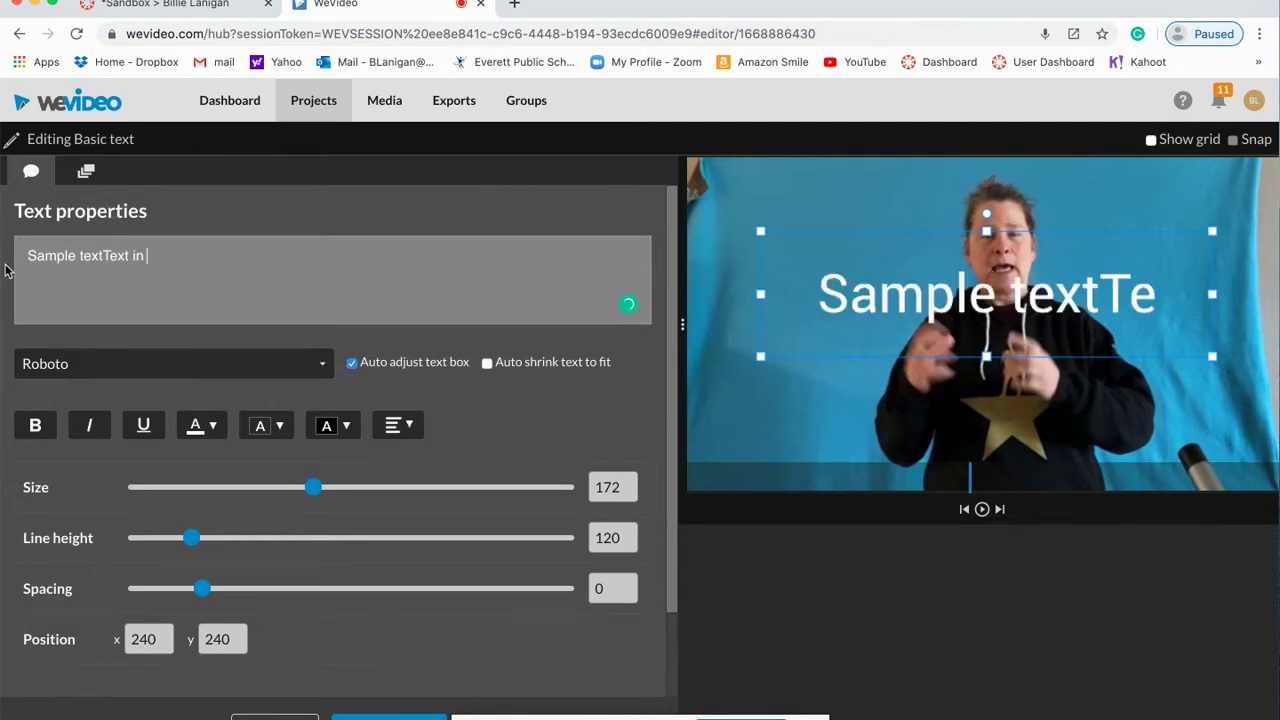
text(Front)
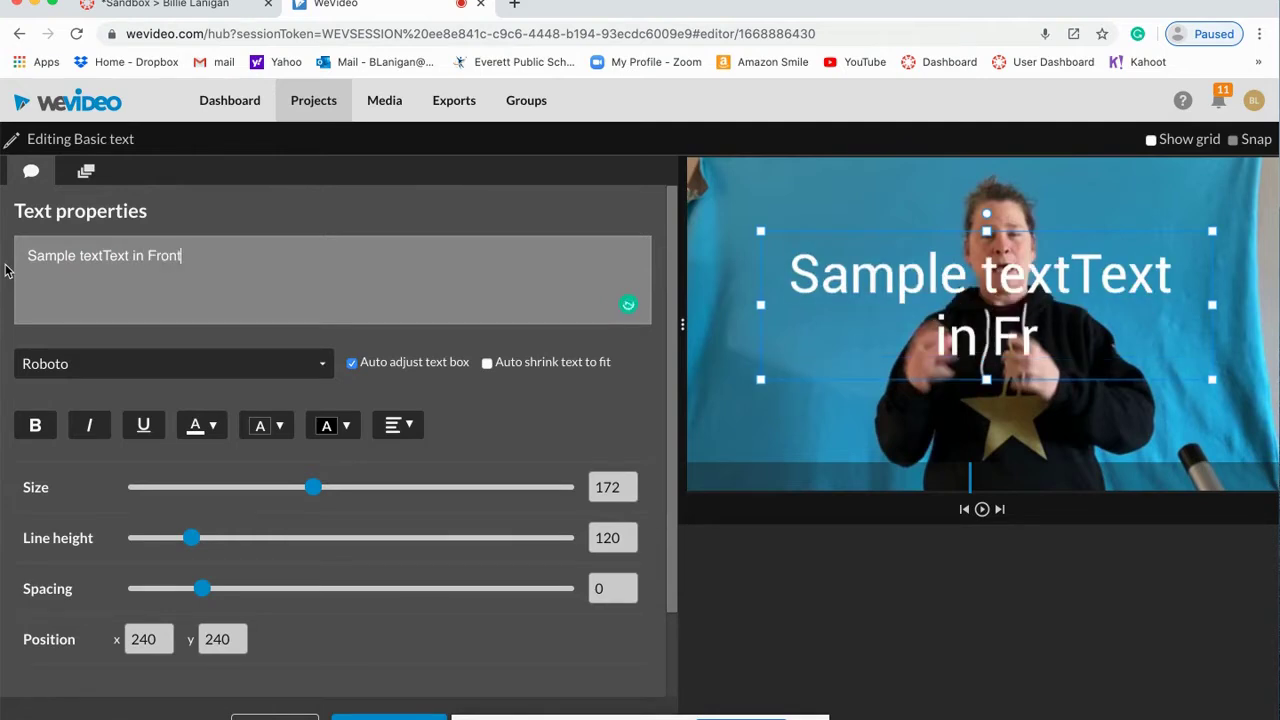
right_click(96, 270)
drag(104, 258, 28, 260)
key(BackSpace)
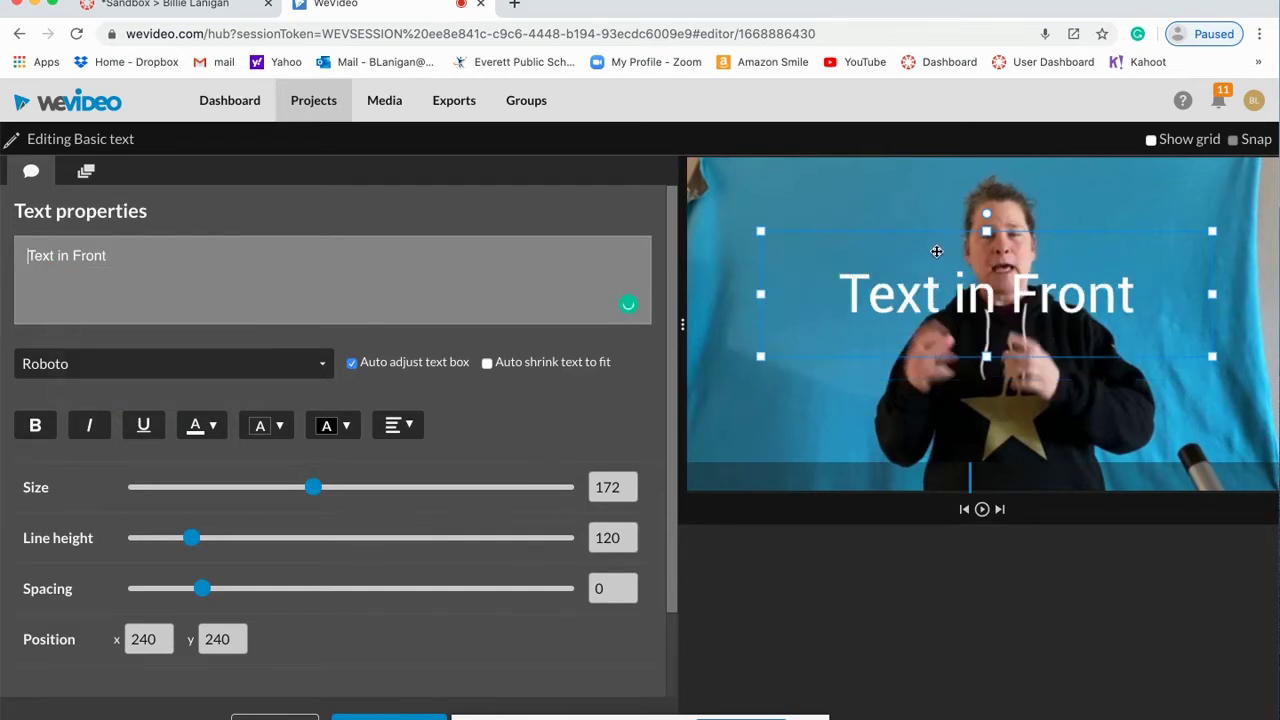
Step: Move the title lower in the frame and set its font to NeoRetro
drag(936, 249, 933, 345)
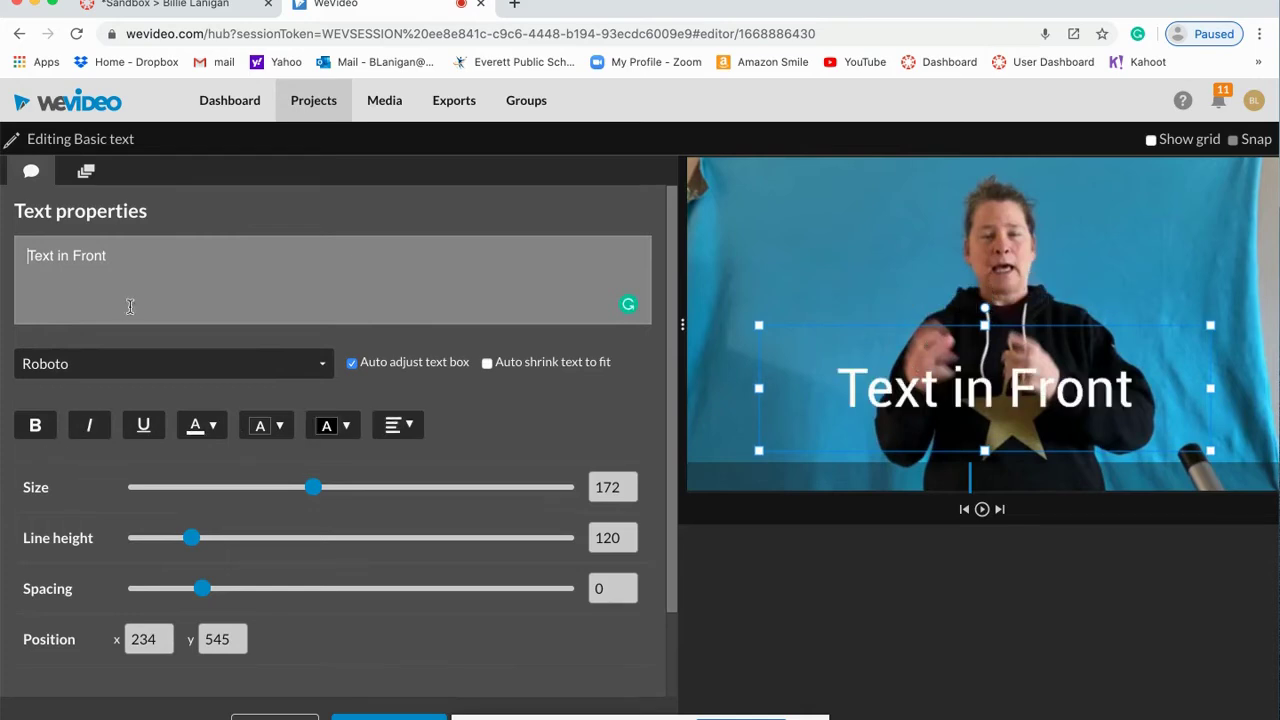
click(323, 375)
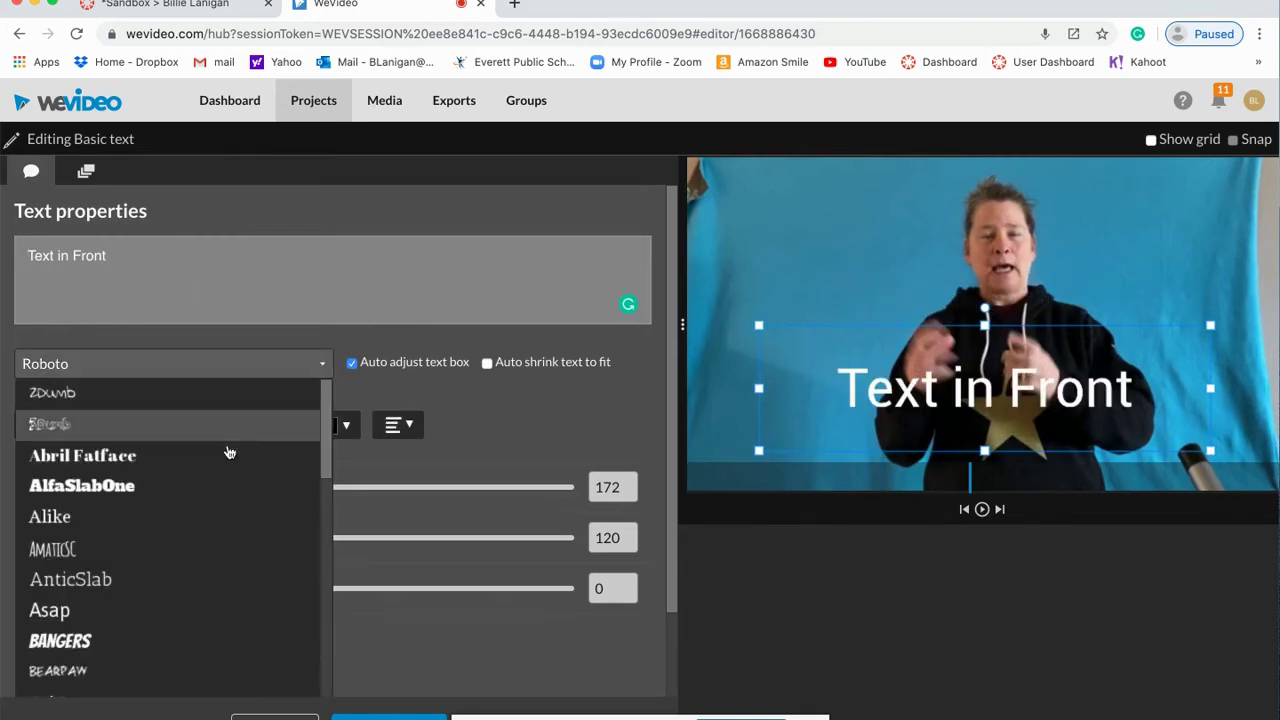
scroll(209, 469, down, 10)
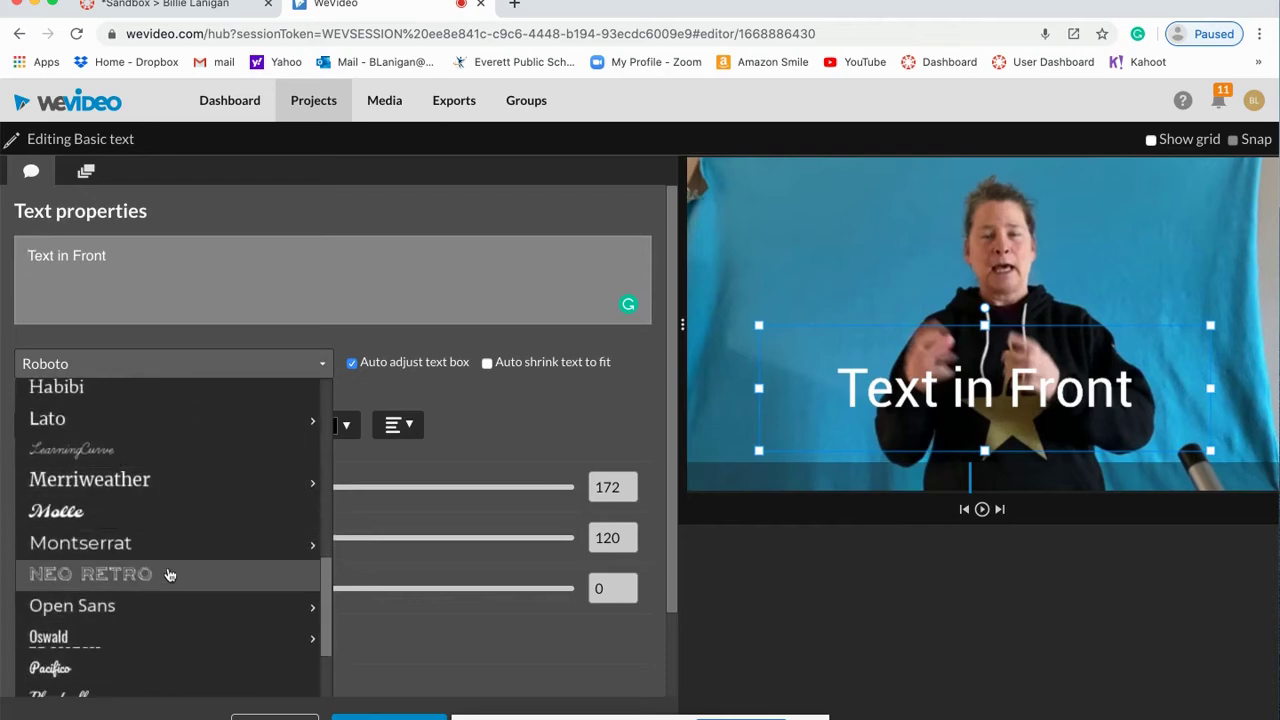
click(170, 582)
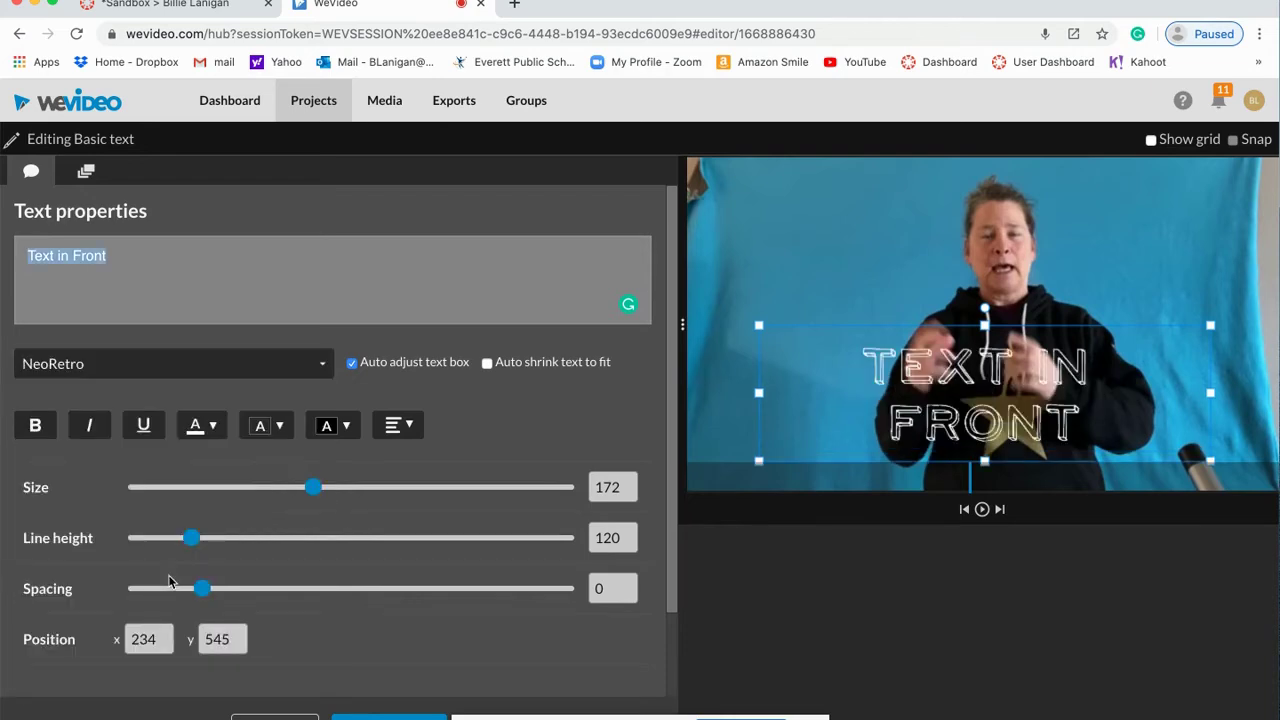
Step: Set the title text colour to white
click(210, 426)
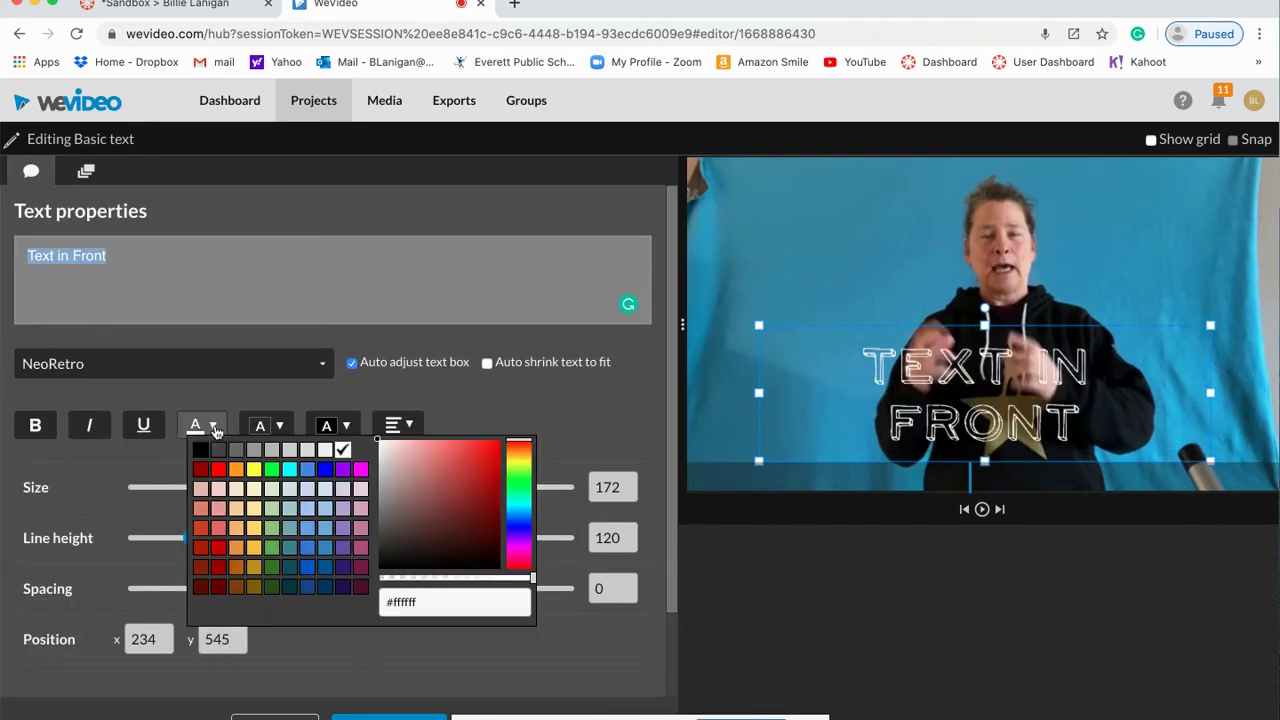
click(219, 470)
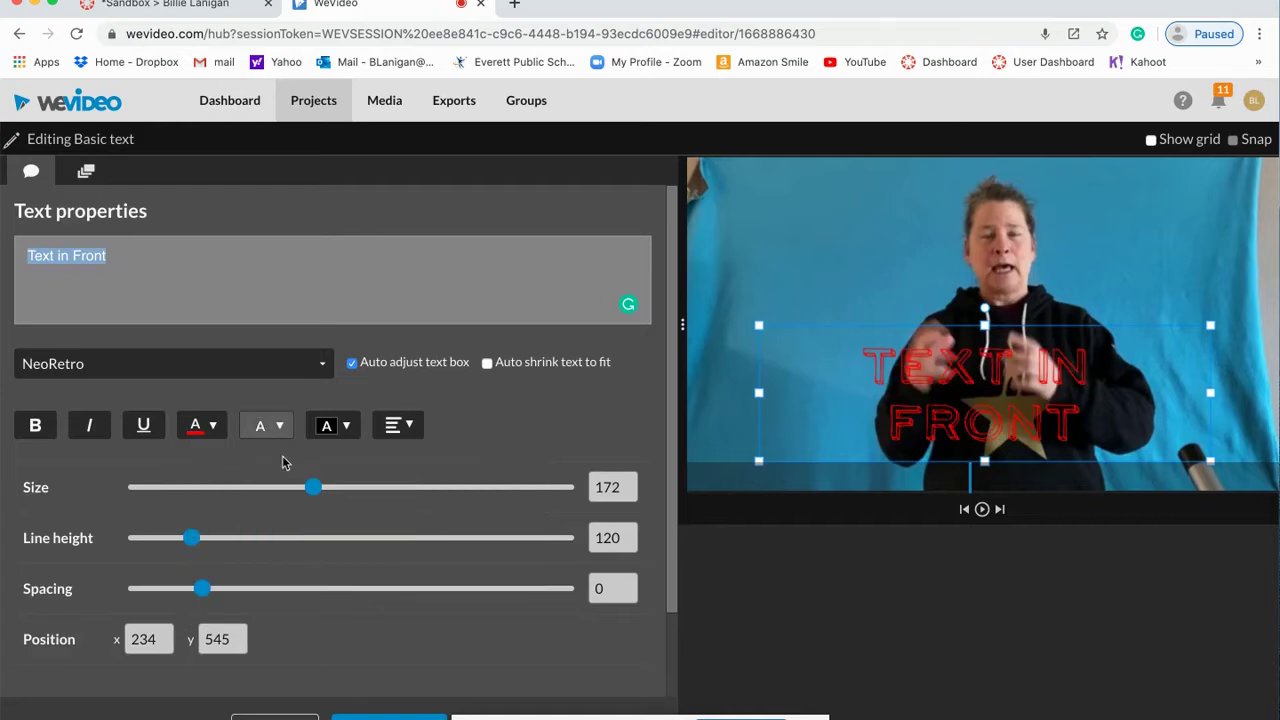
click(203, 426)
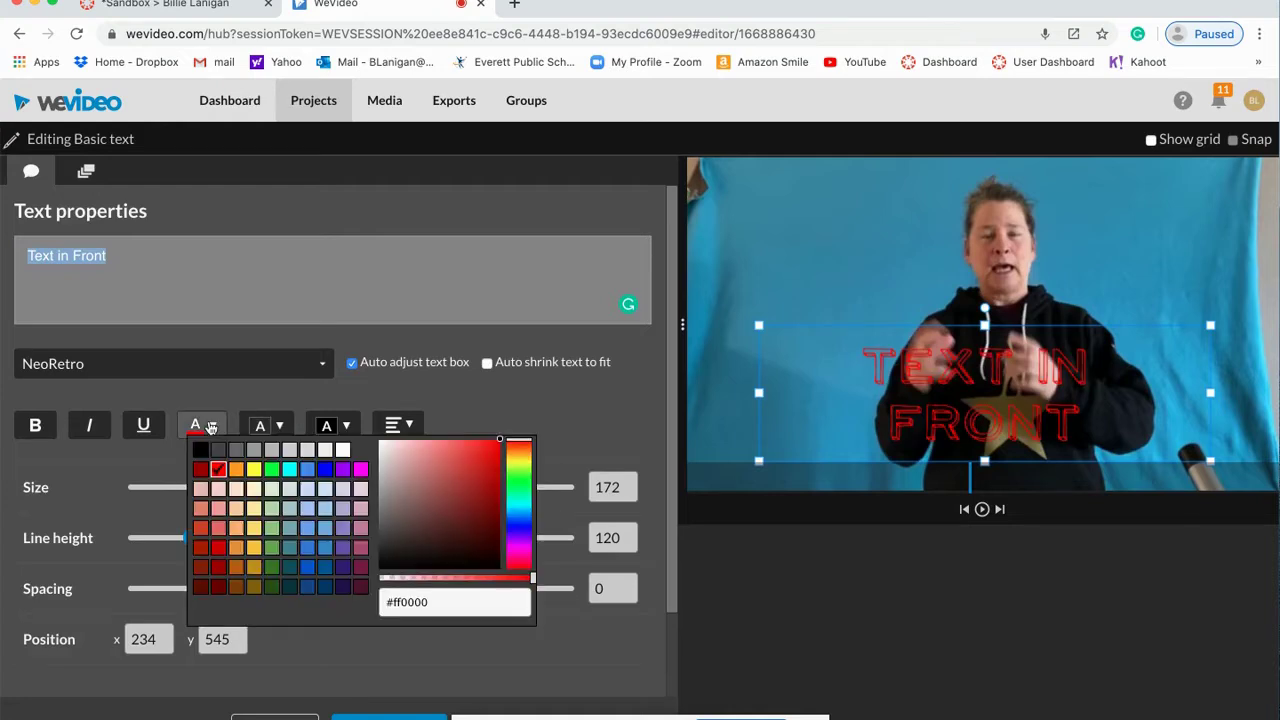
click(343, 451)
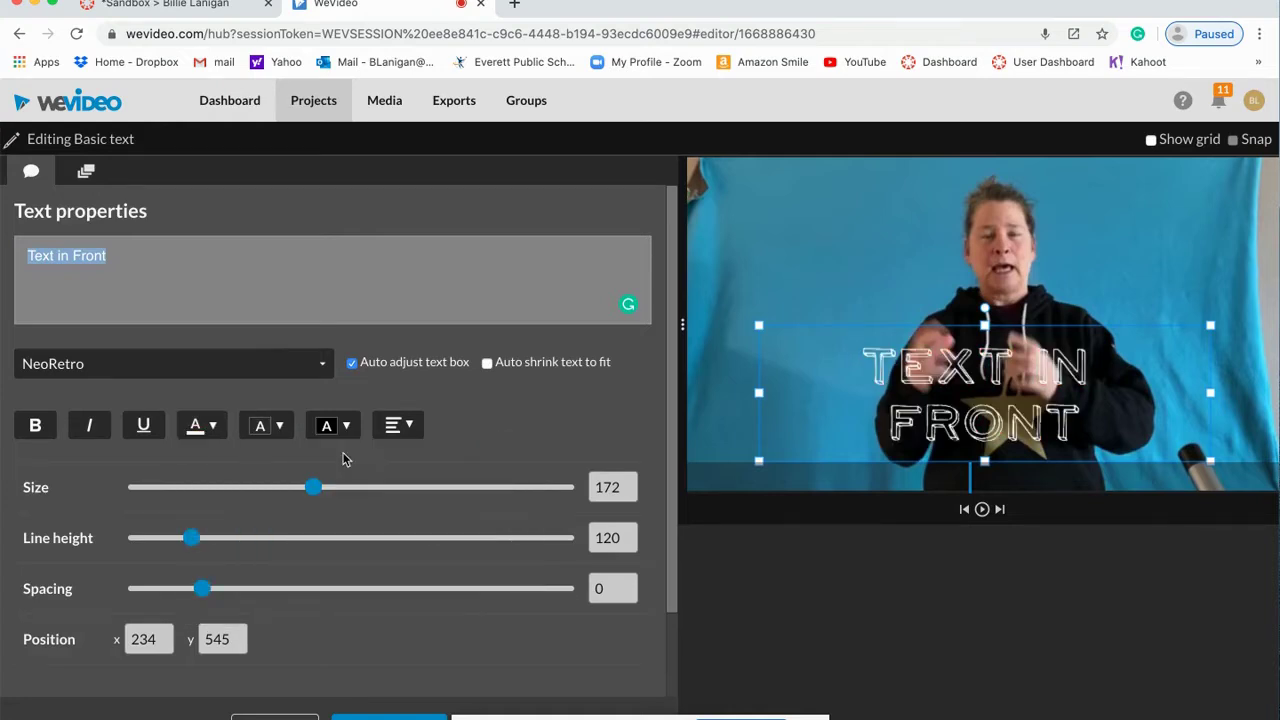
Step: Set the title text size to 138 and close the text editor
click(619, 486)
key(BackSpace)
key(BackSpace)
key(BackSpace)
text(140)
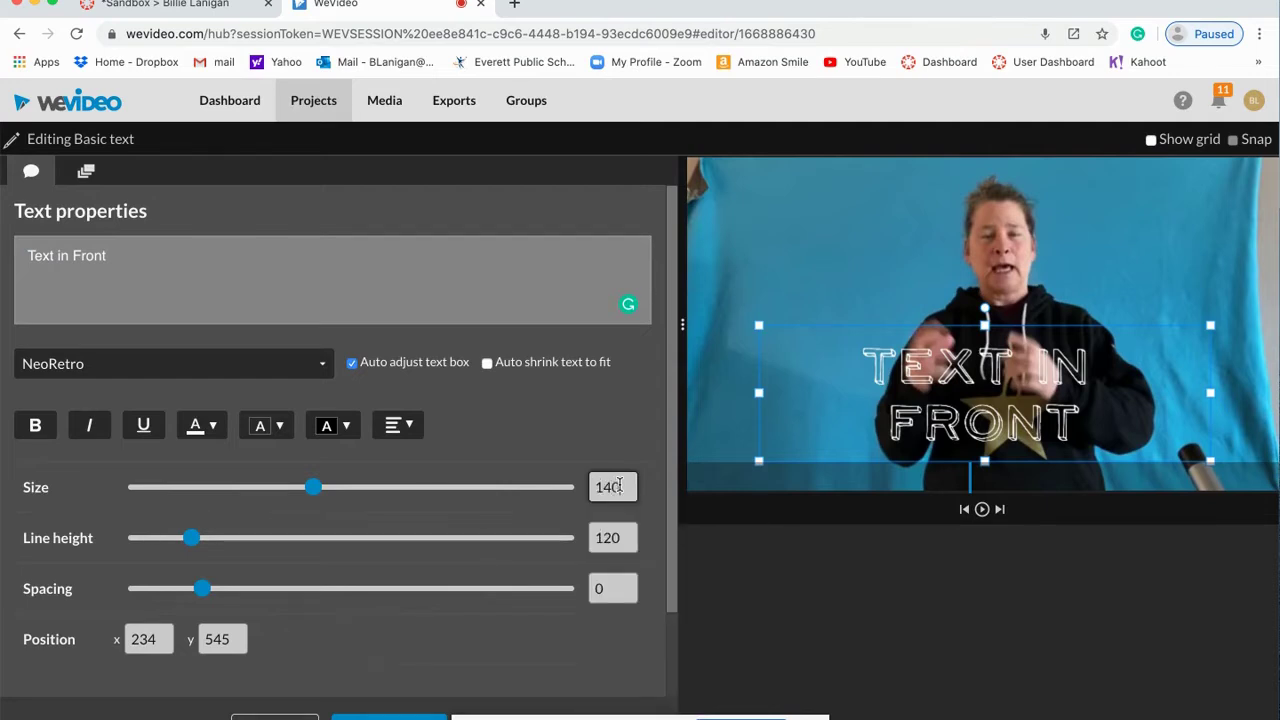
key(Return)
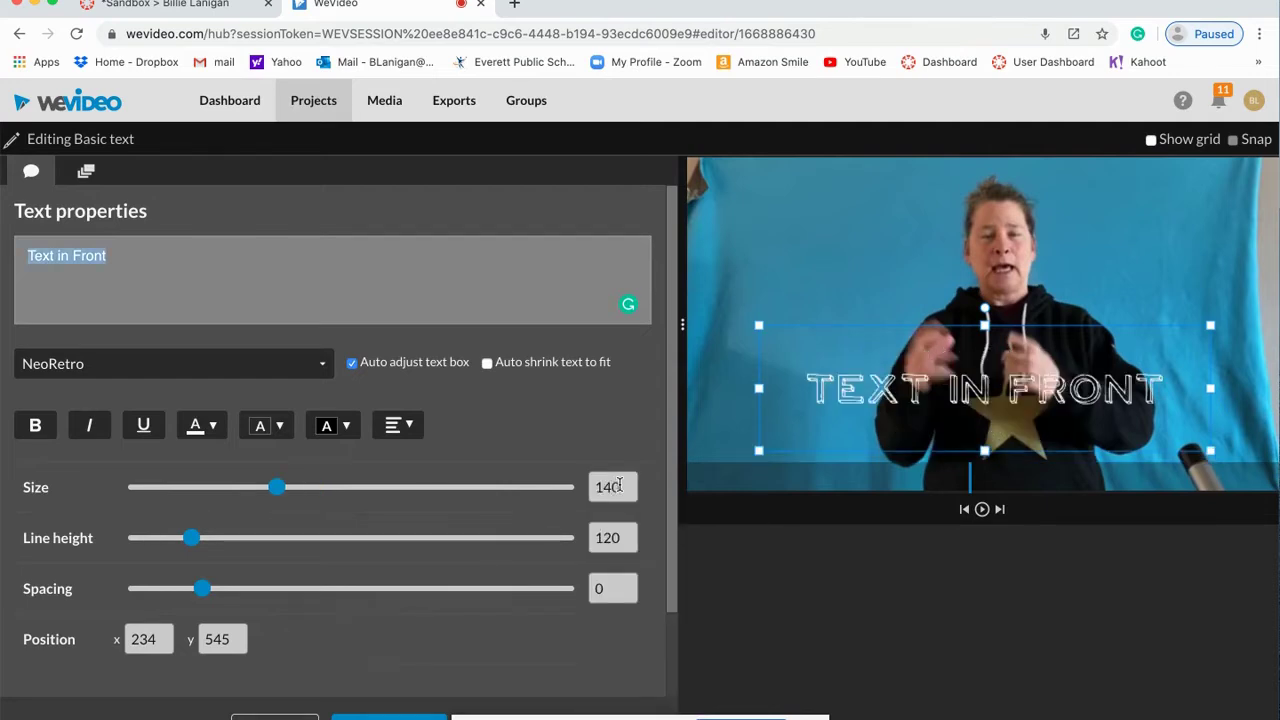
click(280, 488)
click(325, 490)
drag(325, 490, 275, 490)
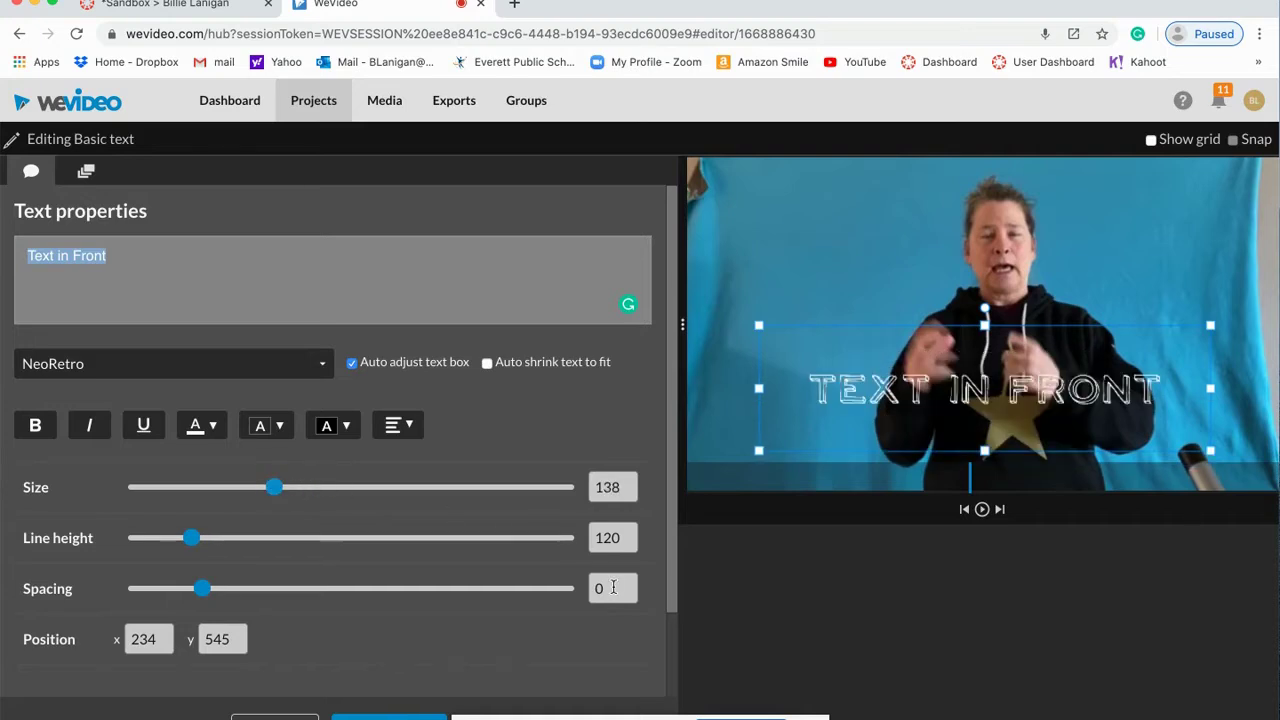
click(360, 717)
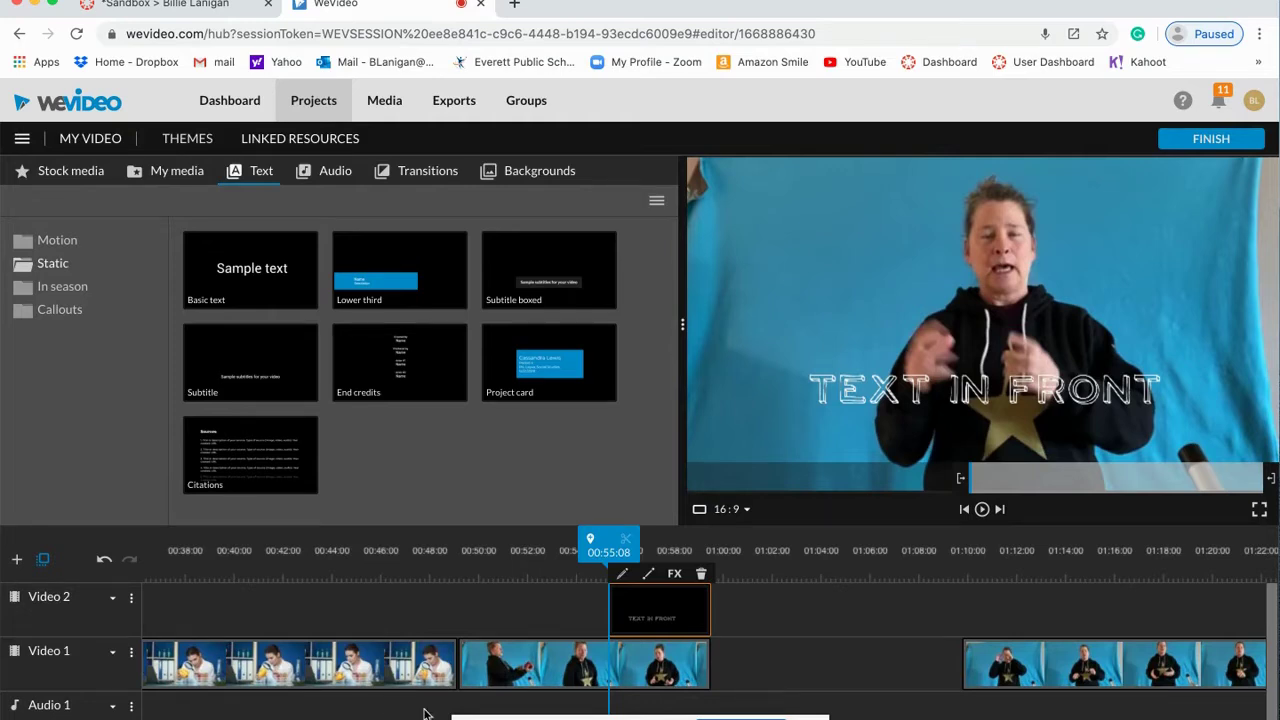
Step: Slide the IMG_2898 clip left to close the gap at 00:59:13, checking the join in playback
drag(609, 545, 587, 545)
click(983, 510)
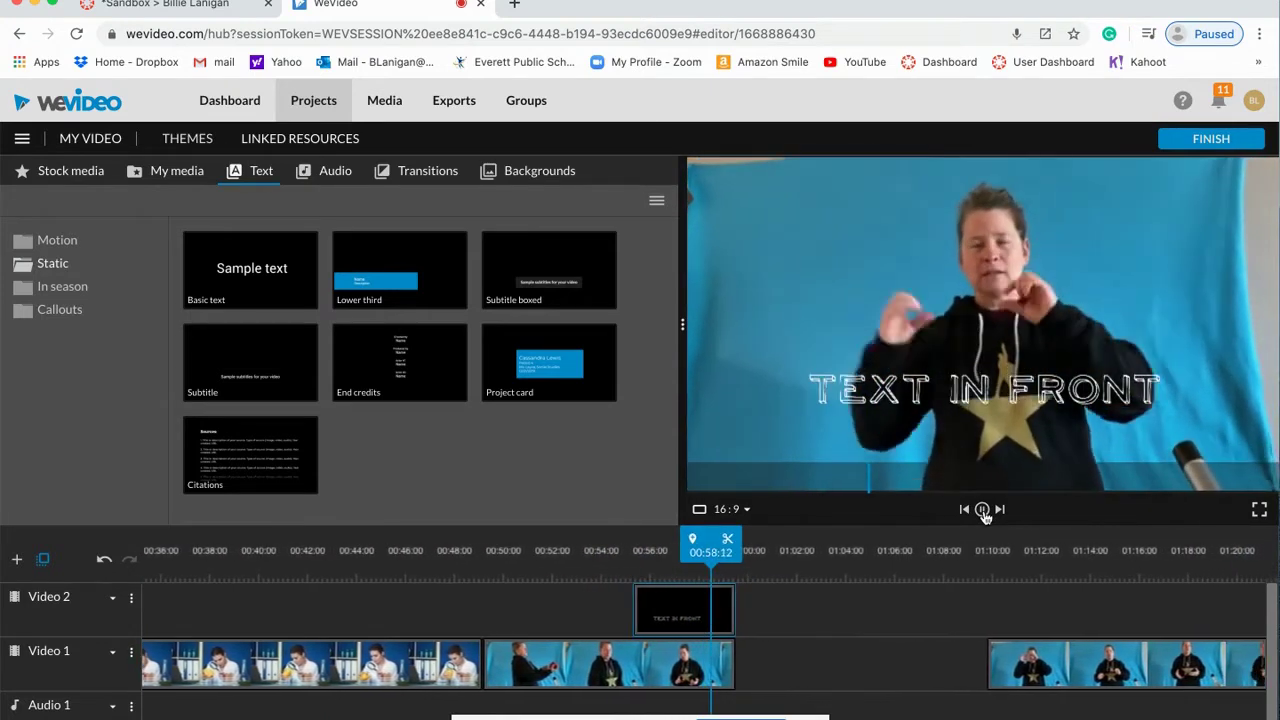
click(983, 510)
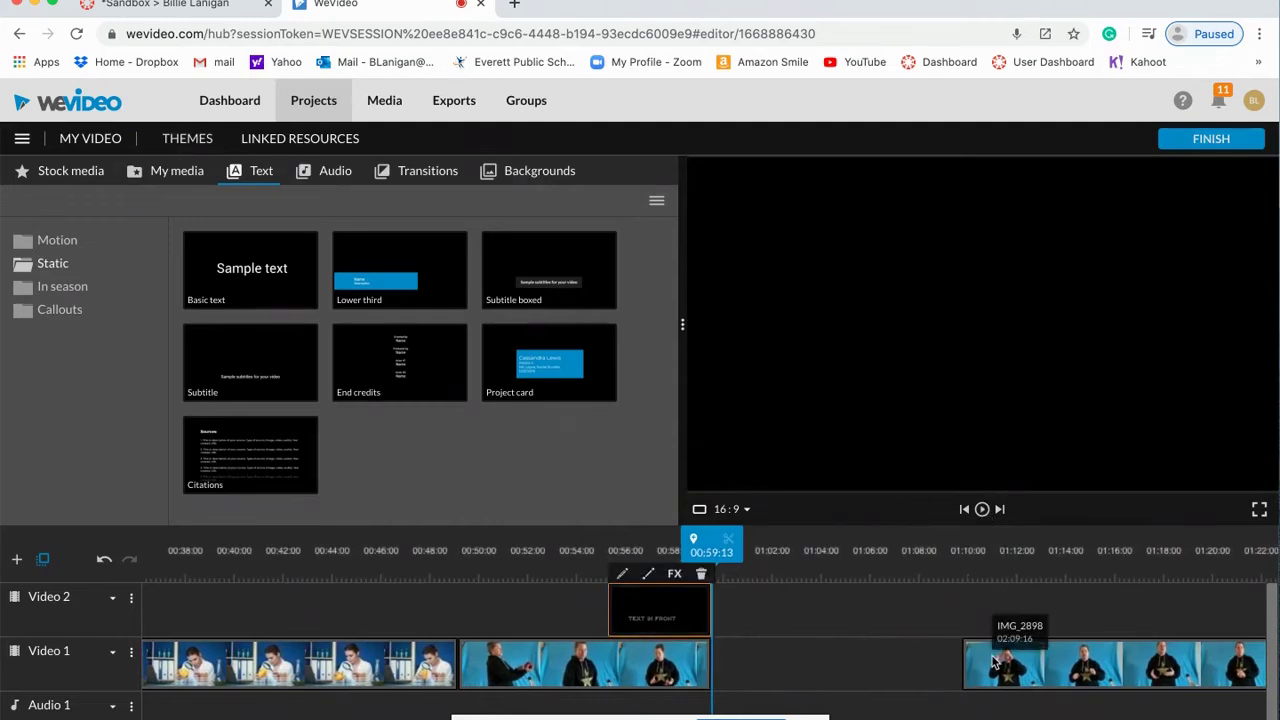
drag(993, 663, 749, 667)
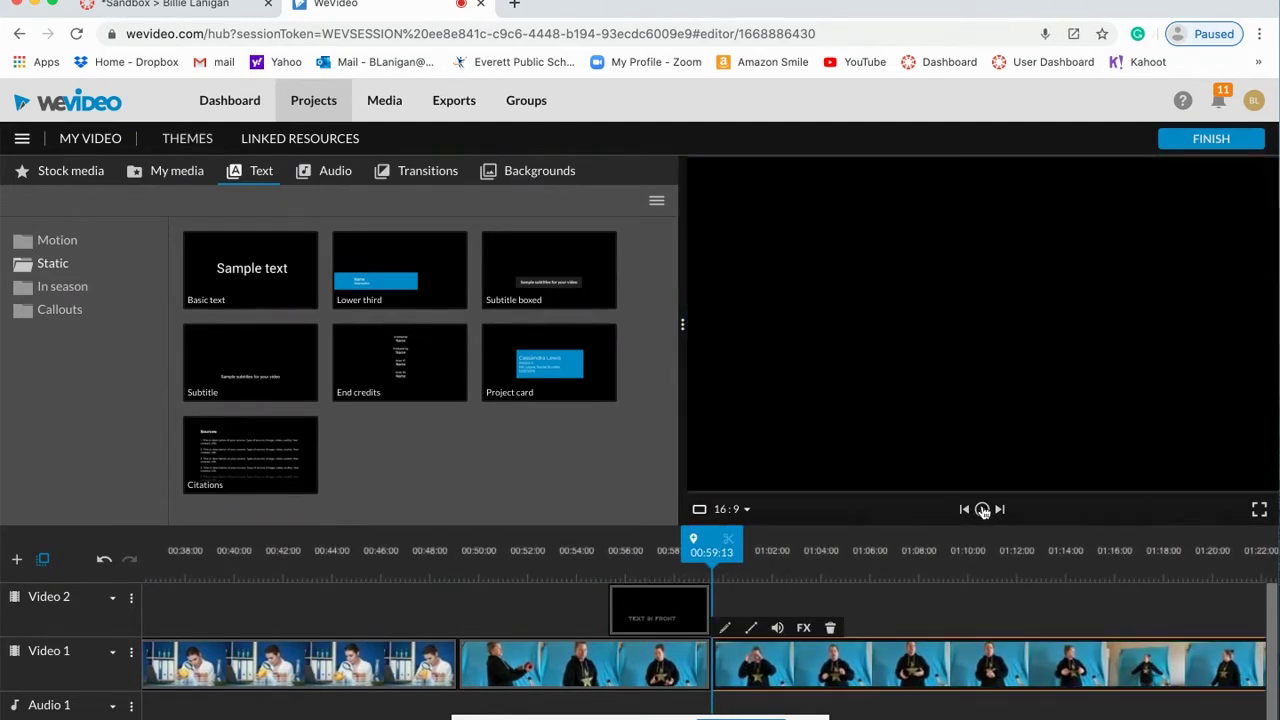
click(983, 510)
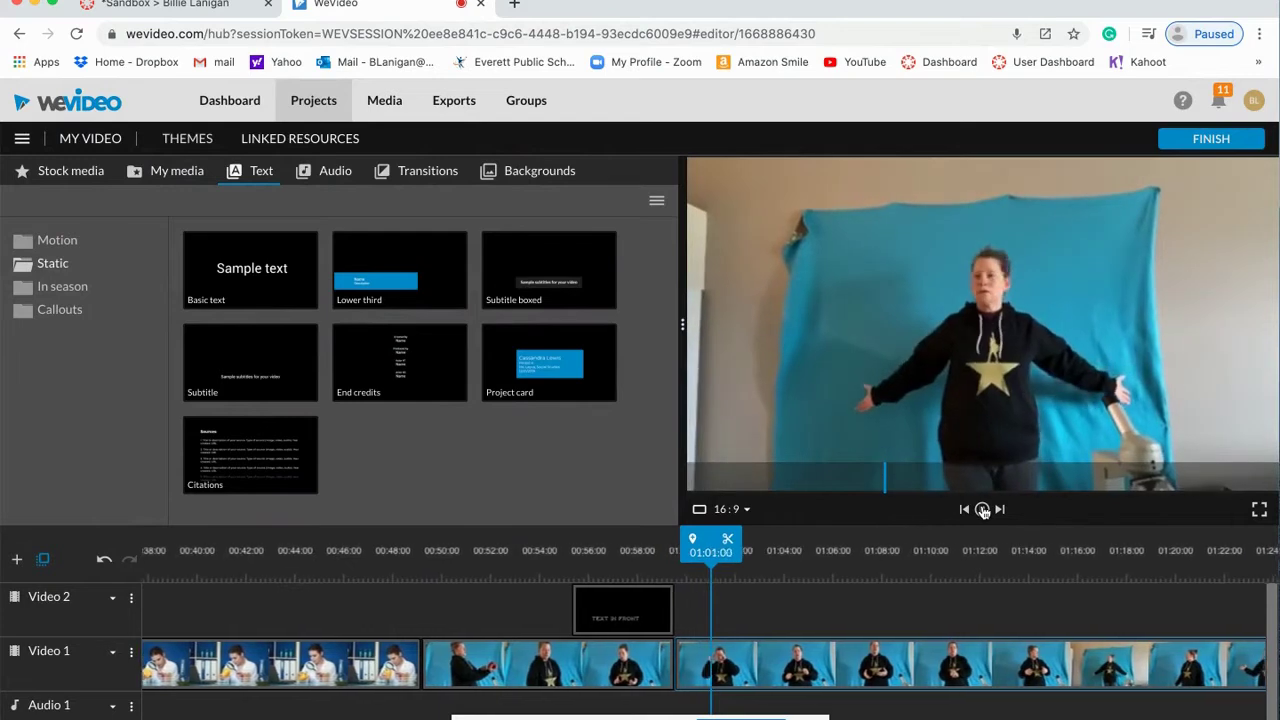
click(983, 509)
mouse_move(800, 683)
mouse_move(800, 680)
mouse_down()
mouse_move(840, 680)
mouse_move(803, 678)
mouse_up()
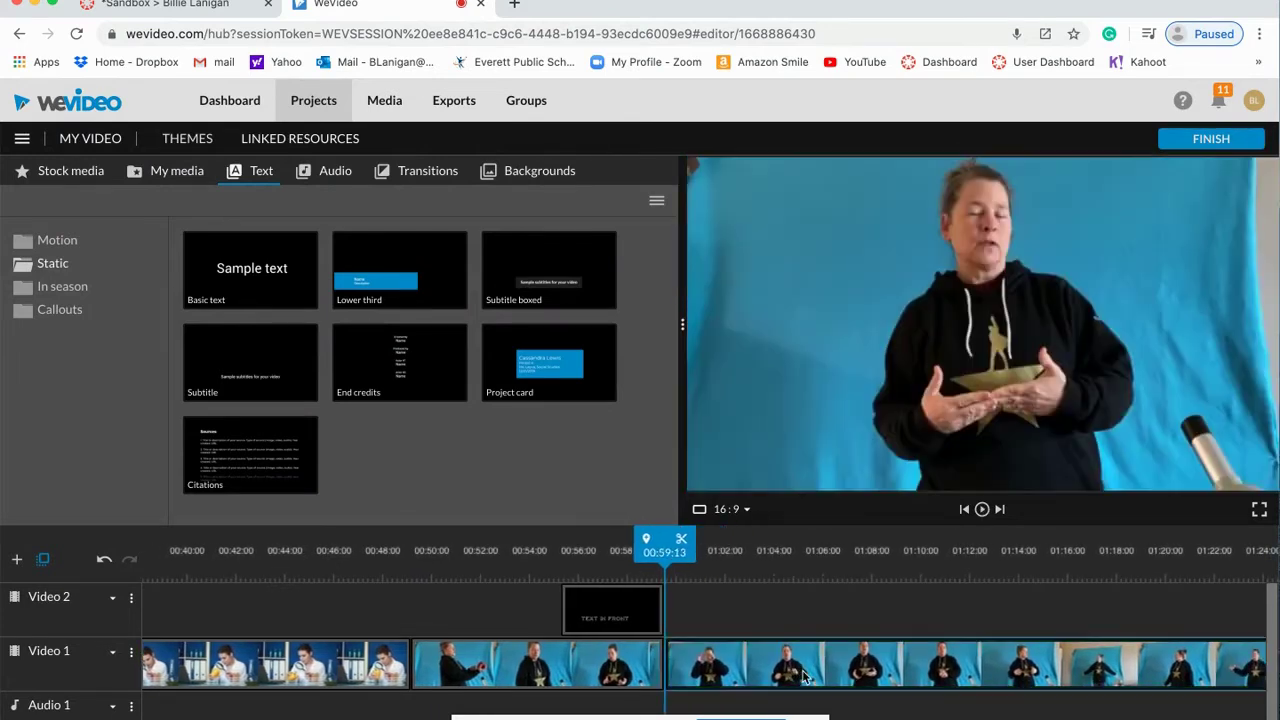
Step: Play through the Text in Front overlay and split the presenter clip at 01:04:02
click(632, 610)
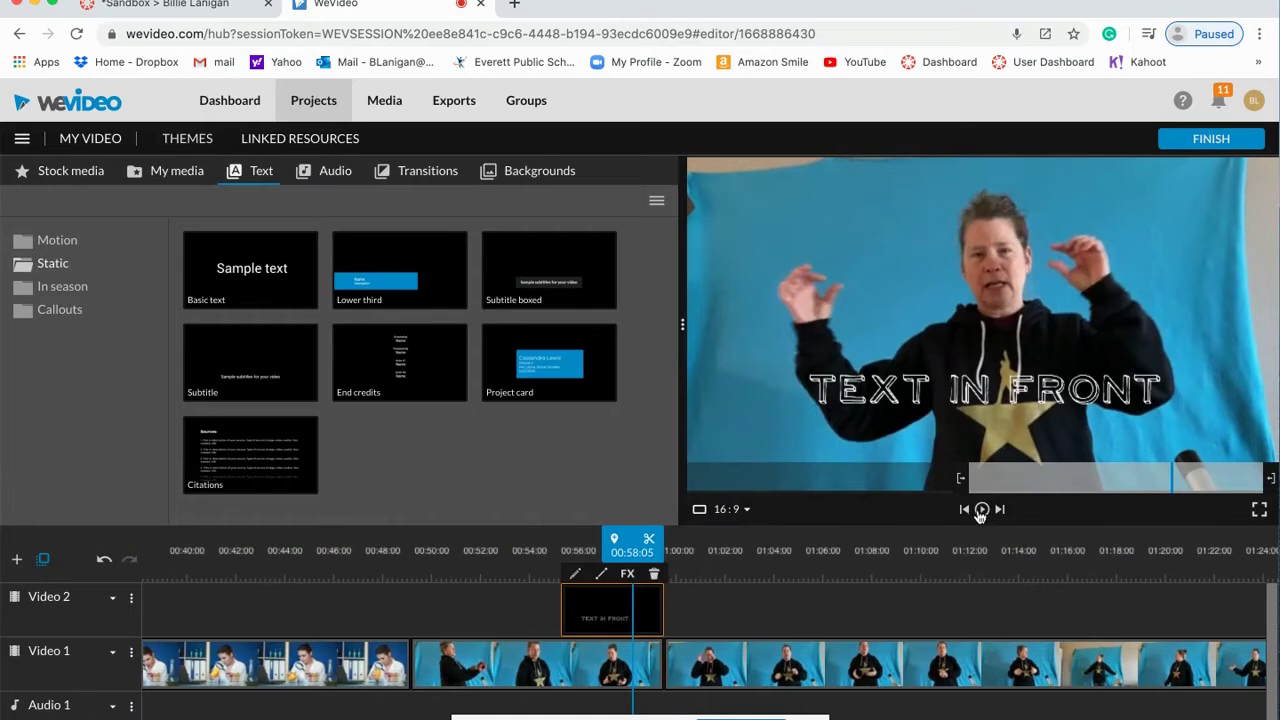
click(981, 509)
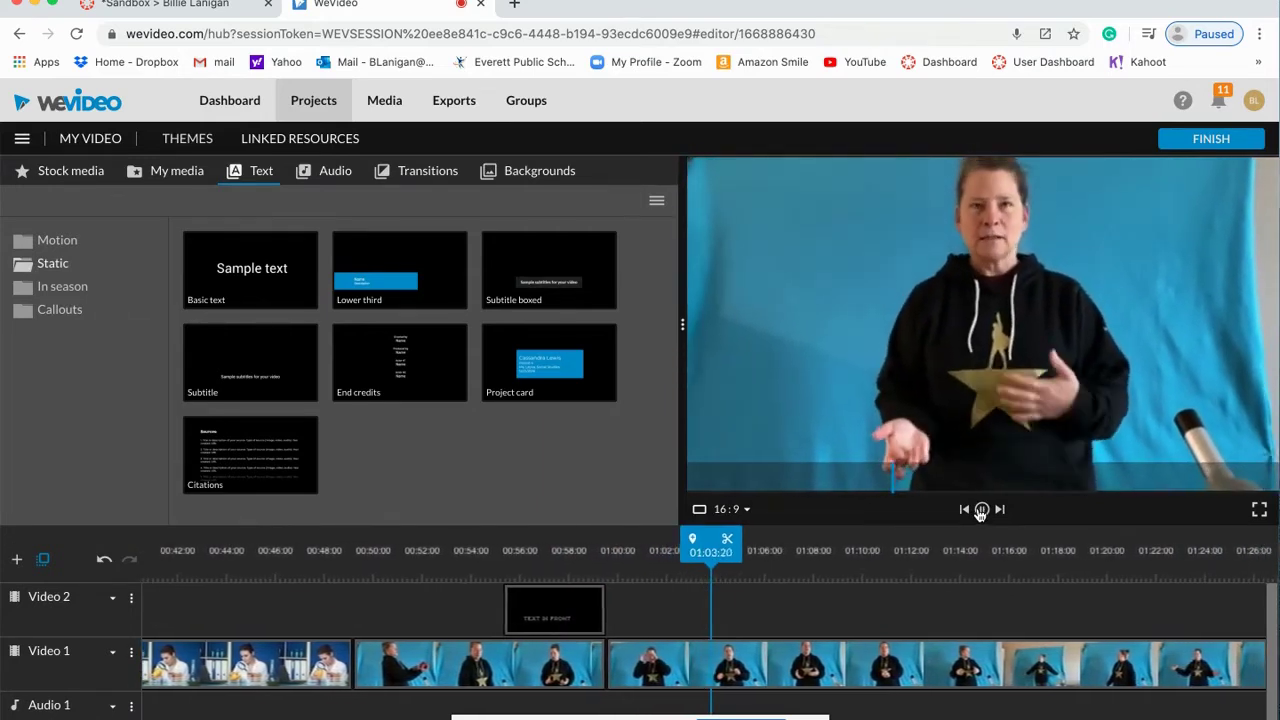
click(981, 510)
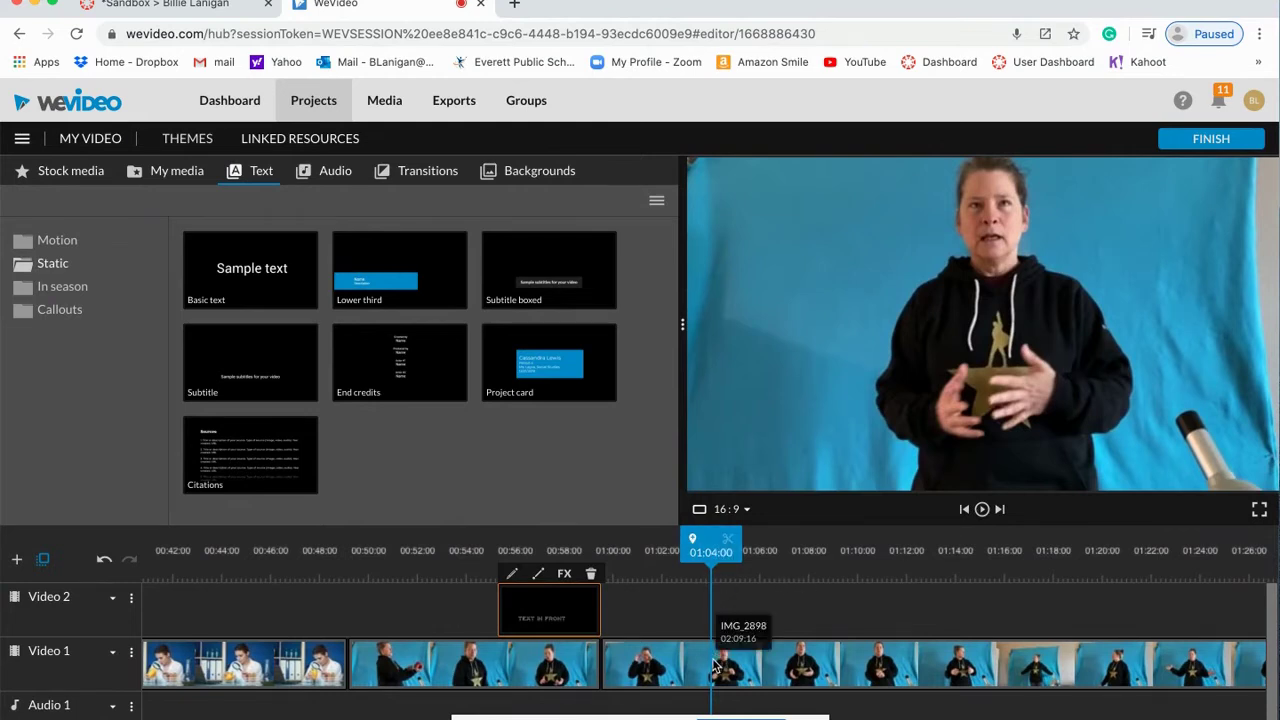
click(714, 665)
click(733, 546)
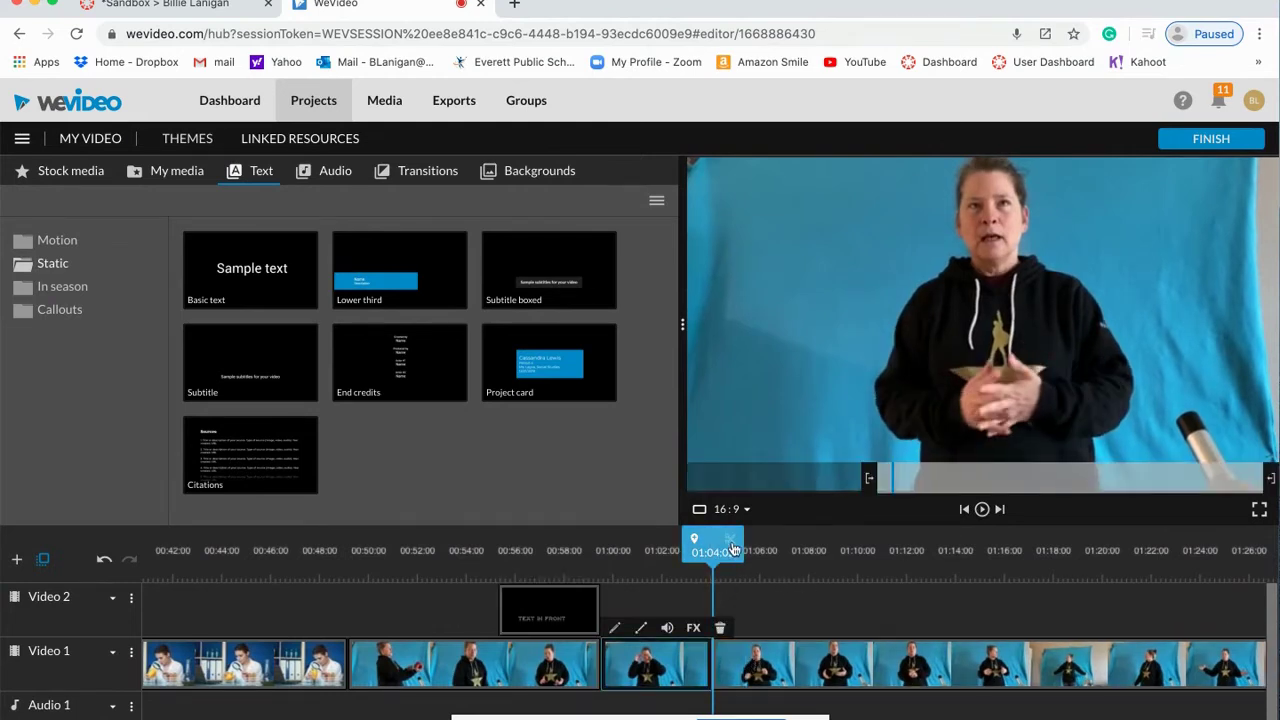
Step: Push the clip remainder to about 01:22 and drop the Bullseye - Title motion template into the gap at 01:04:02
drag(760, 665, 1181, 683)
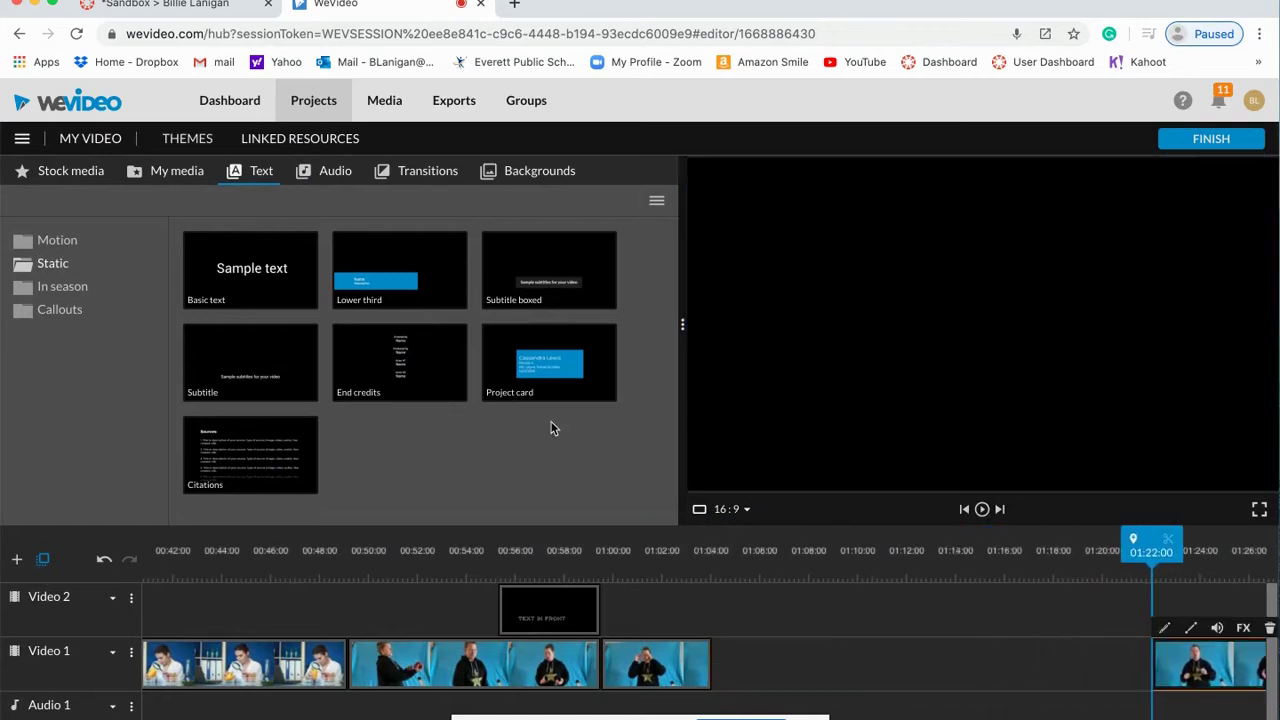
click(88, 250)
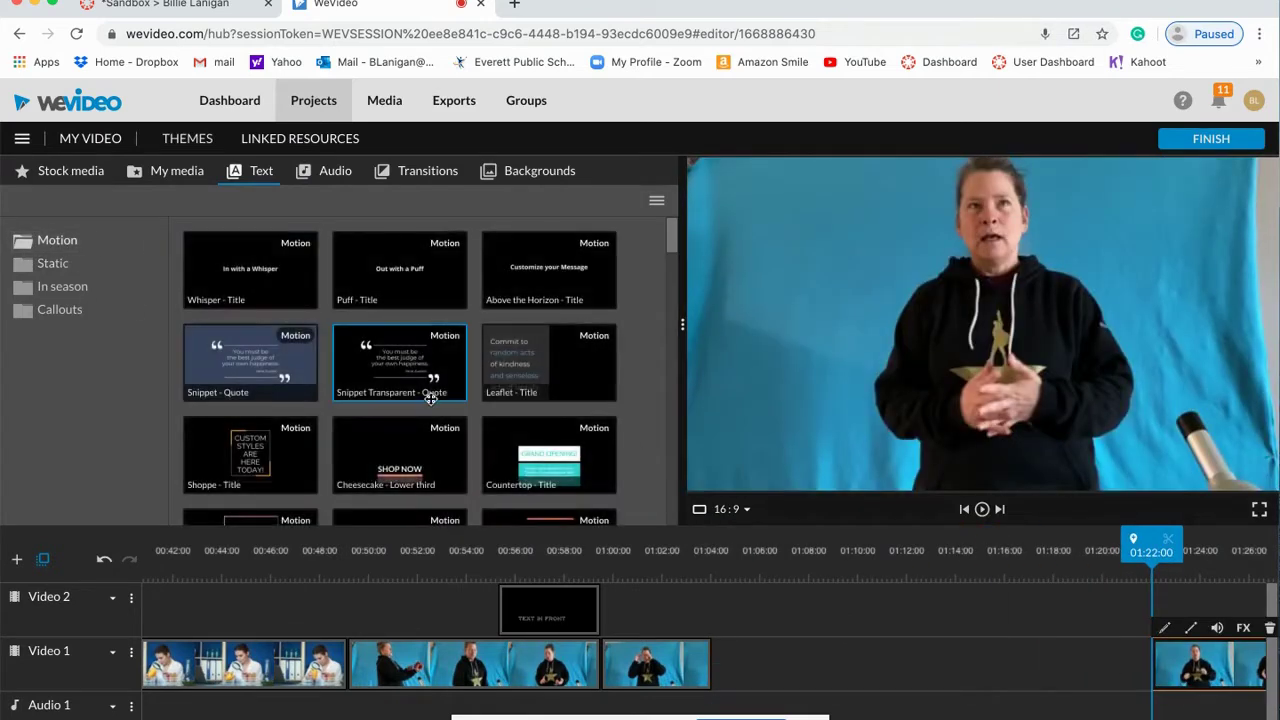
scroll(430, 398, down, 10)
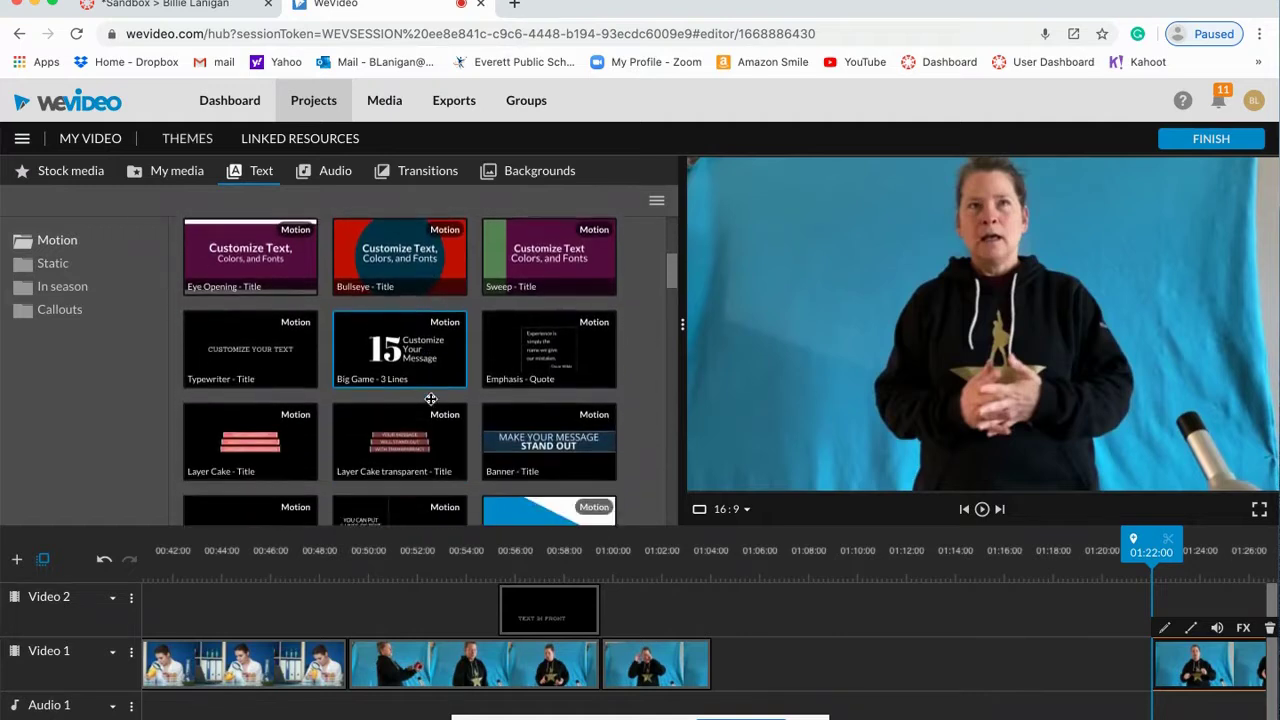
scroll(430, 398, down, 5)
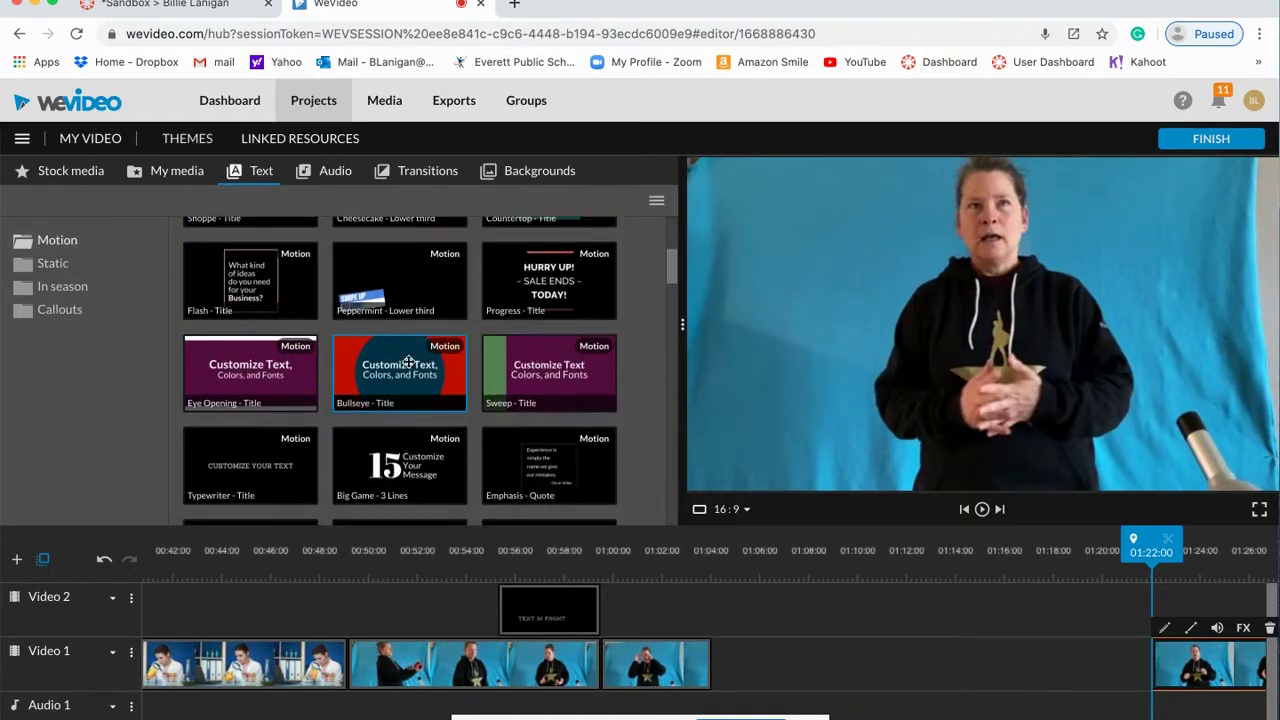
click(408, 362)
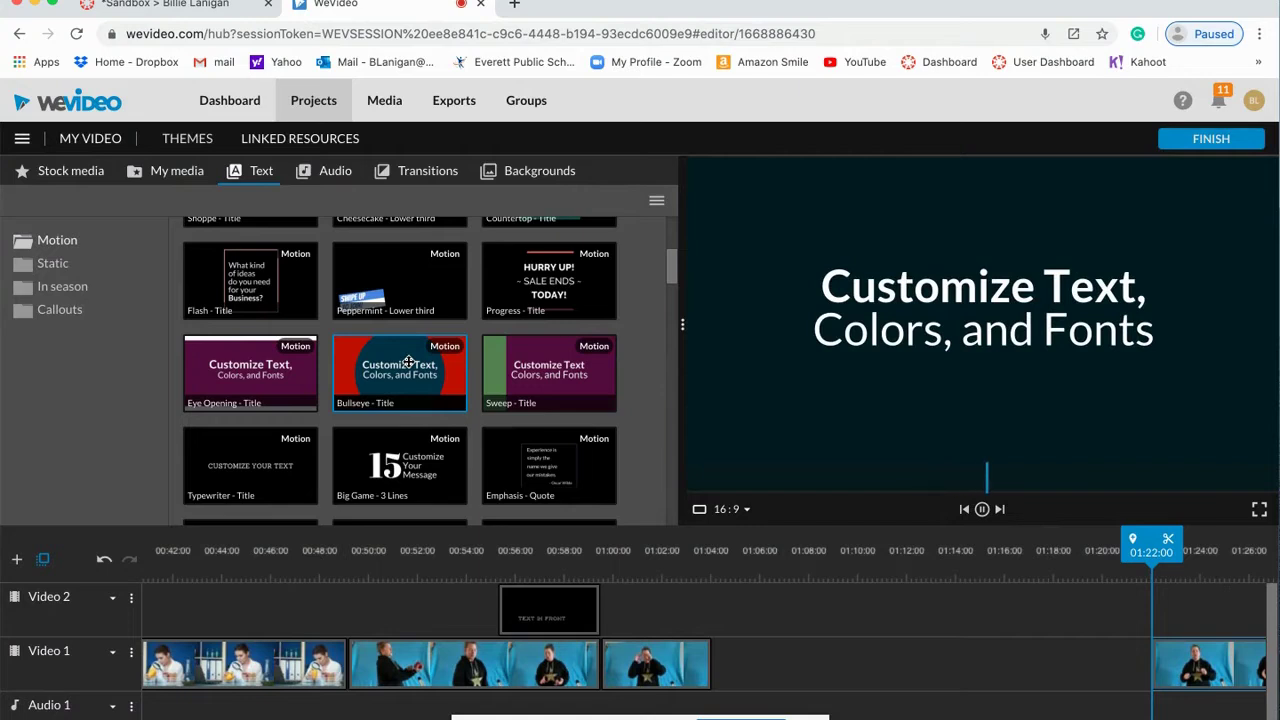
drag(408, 362, 744, 656)
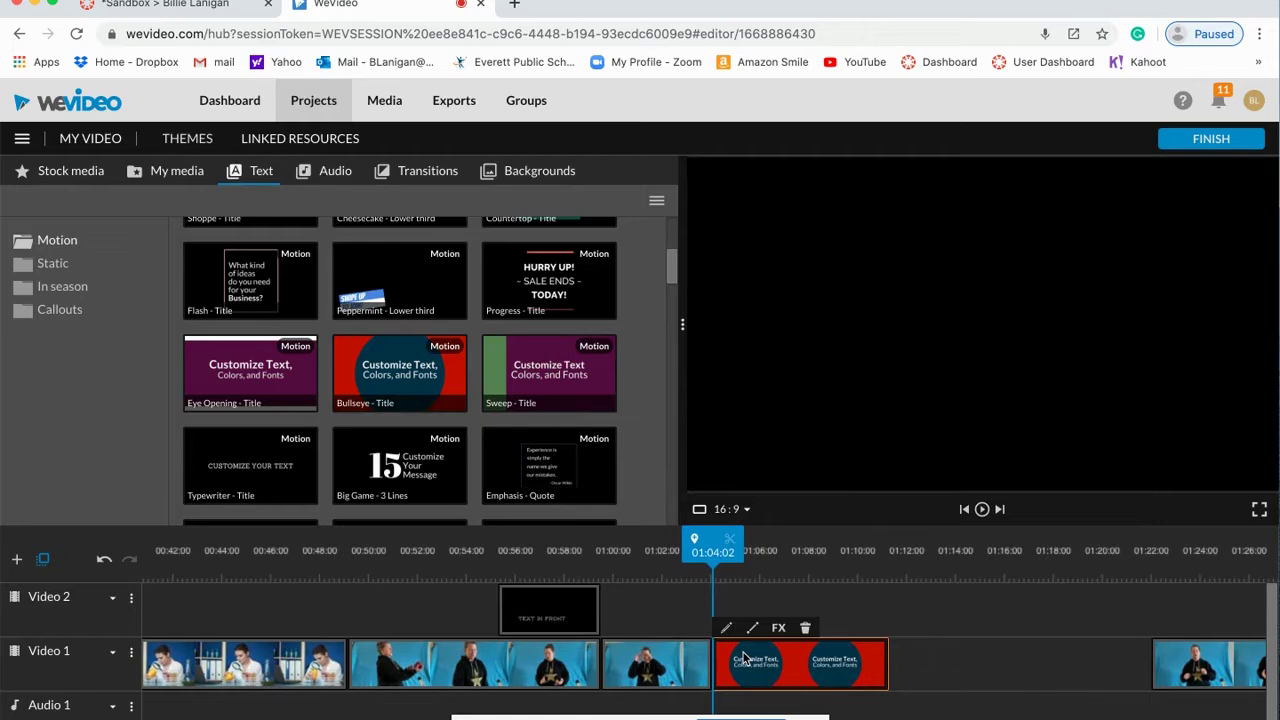
Step: Retype the Bullseye title lines as 'Test by itself' and 'For a transition'
double_click(794, 659)
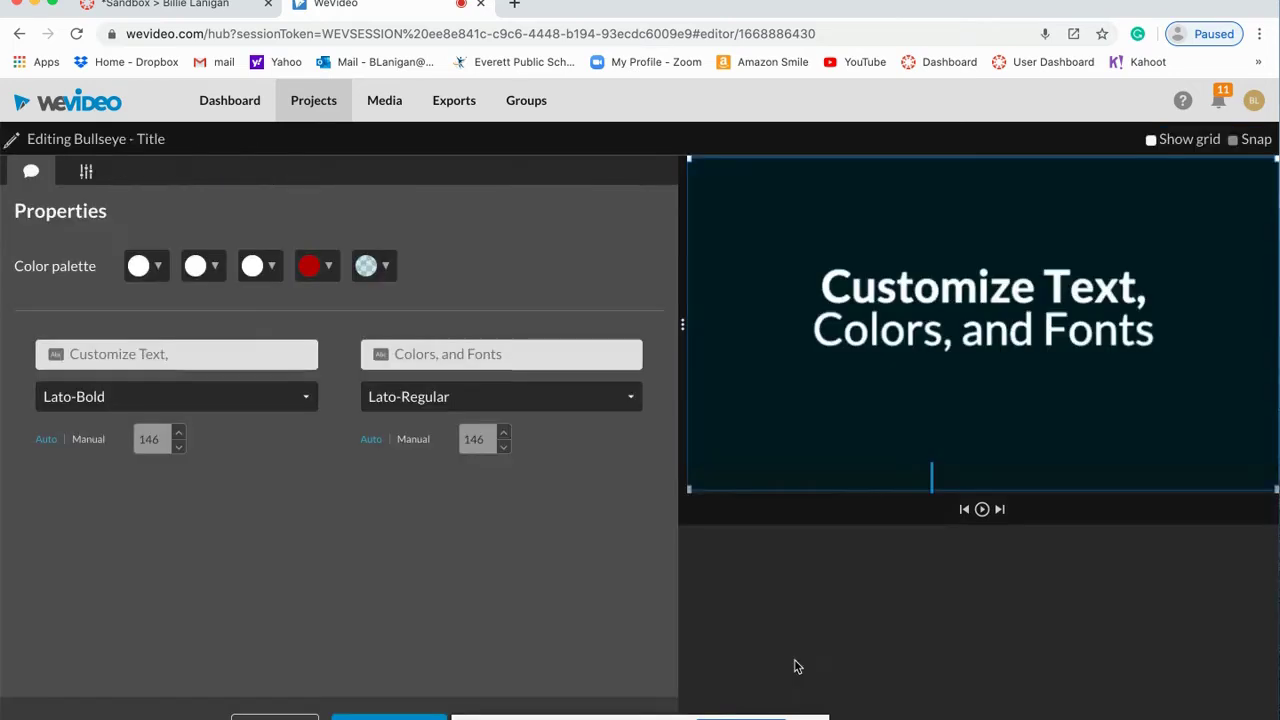
click(192, 345)
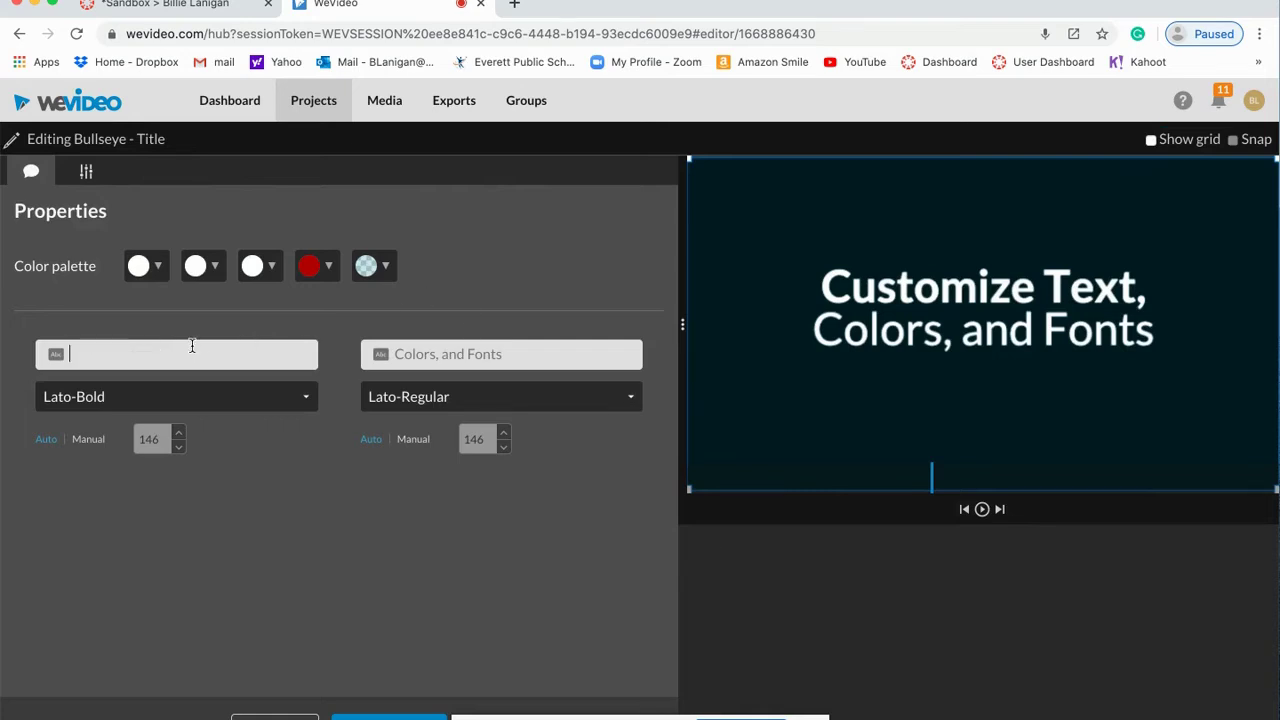
text(Test by itself)
click(468, 356)
text(For a transition)
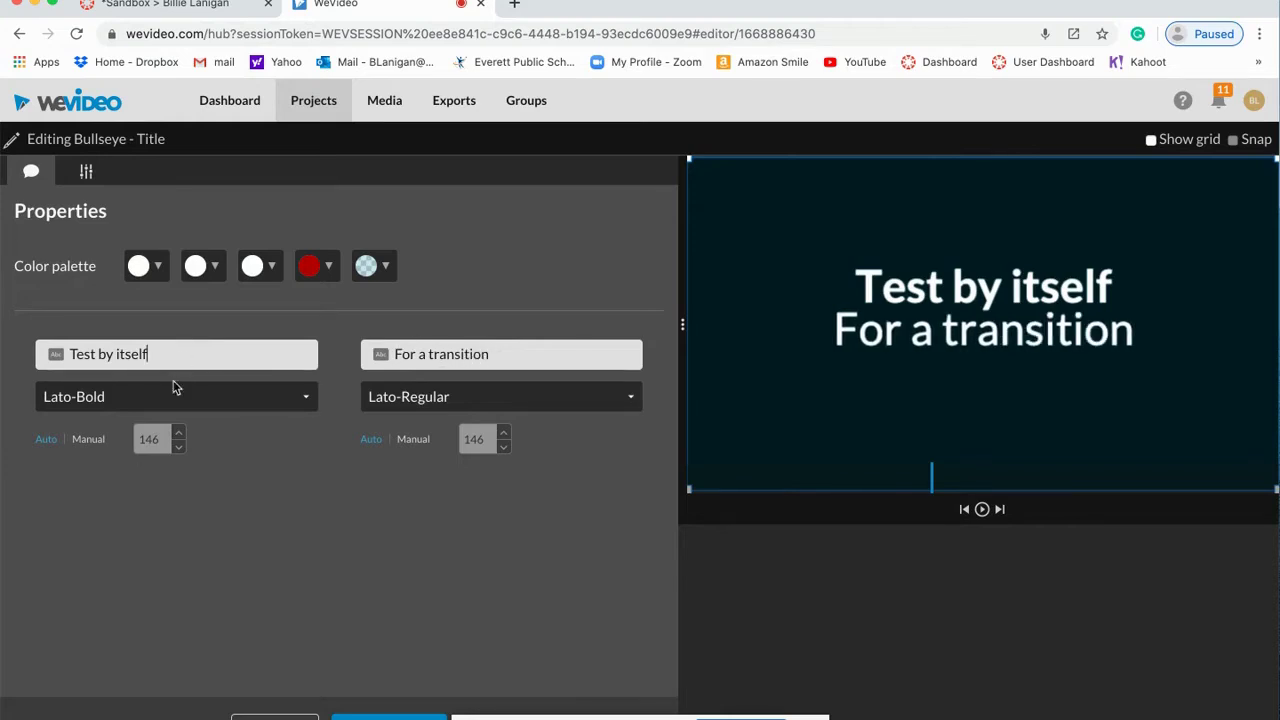
Step: Set the fonts to AlfaSlabOne and Bangers with manual sizes 150 and 120, then finish editing
click(257, 399)
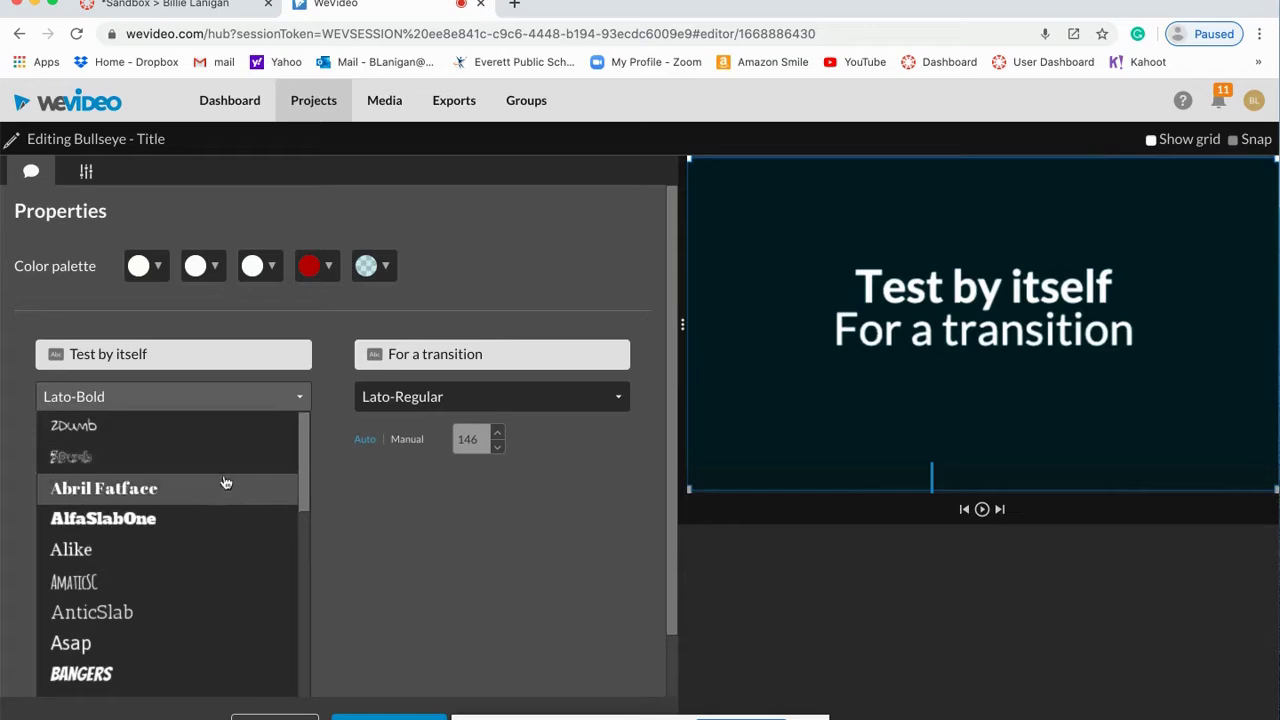
click(210, 518)
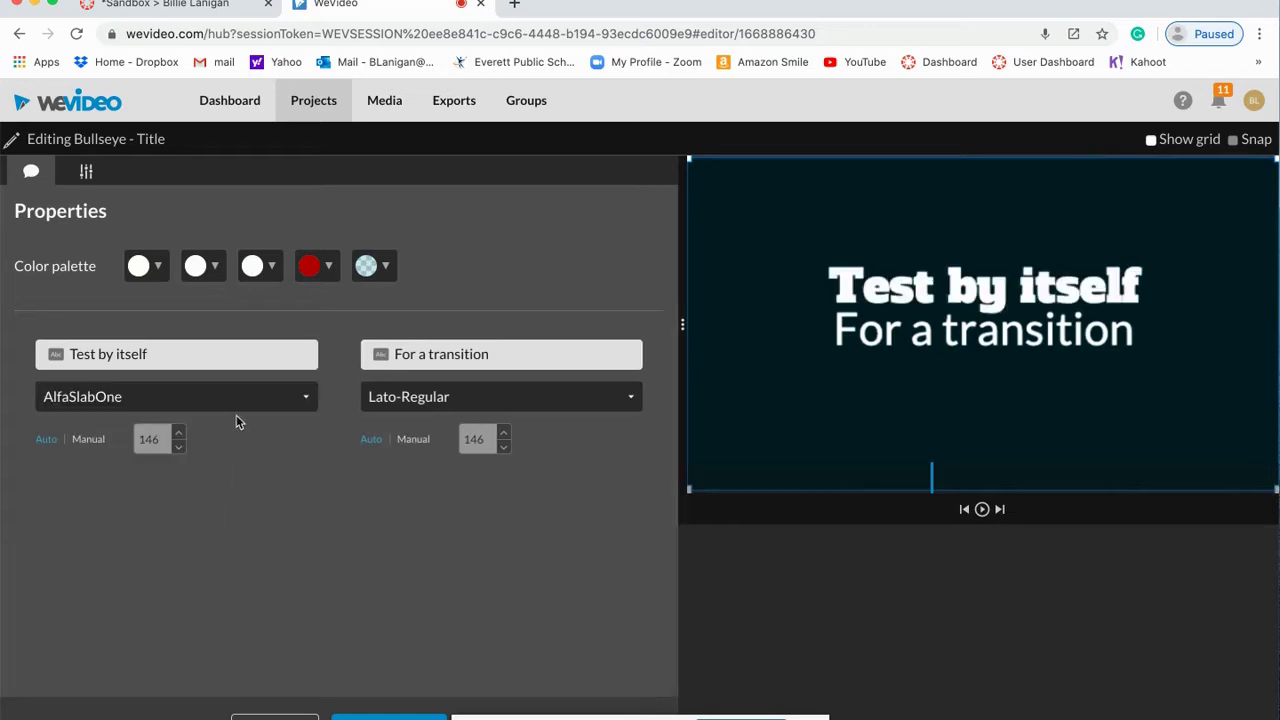
click(556, 406)
scroll(460, 584, down, 3)
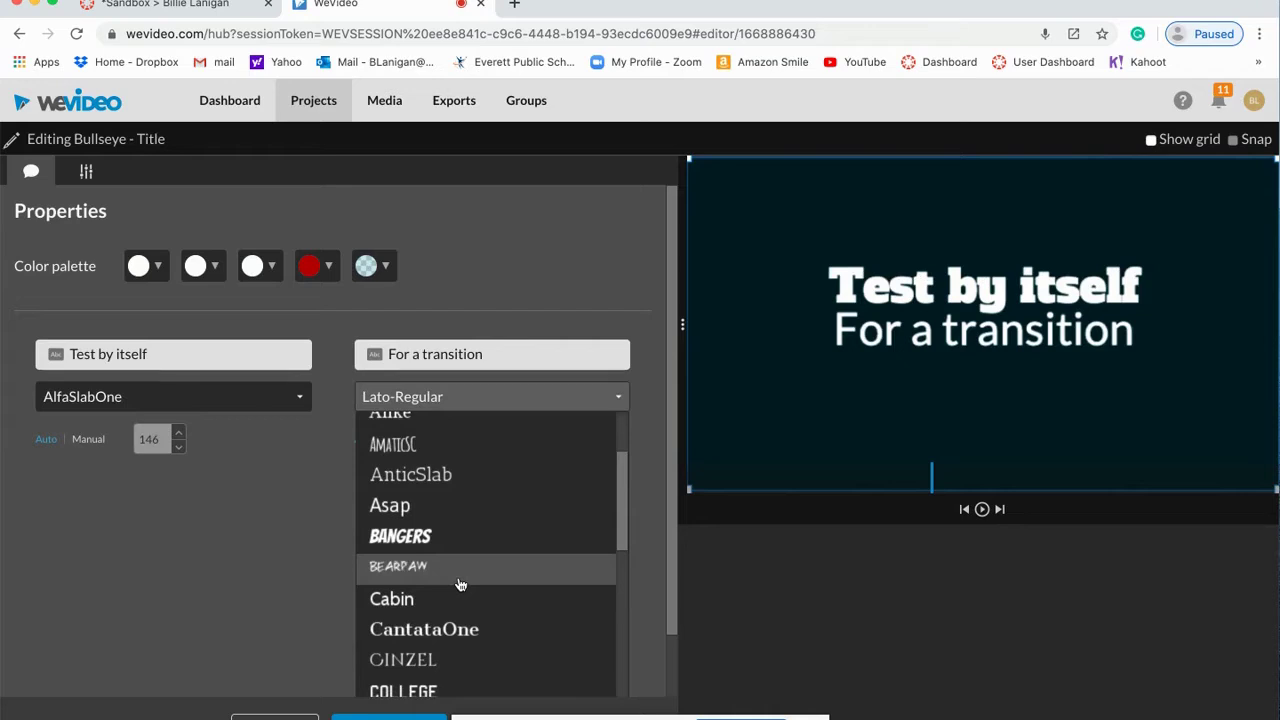
click(426, 542)
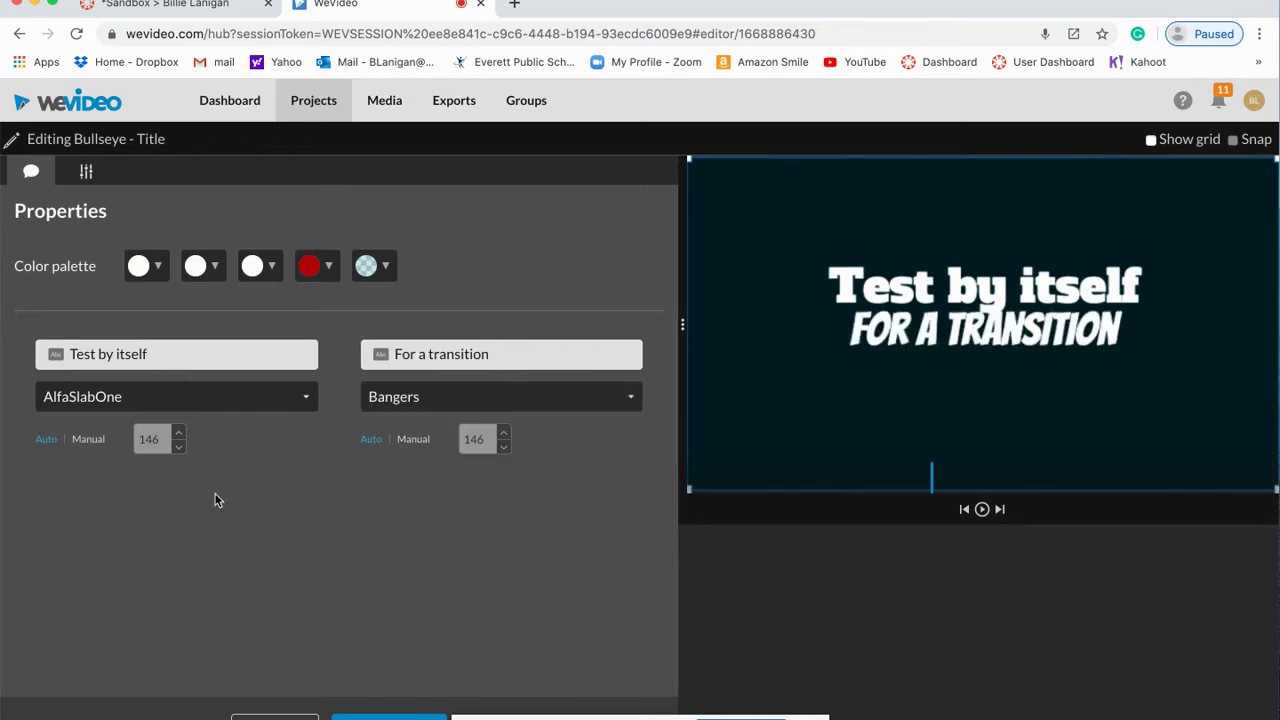
click(88, 439)
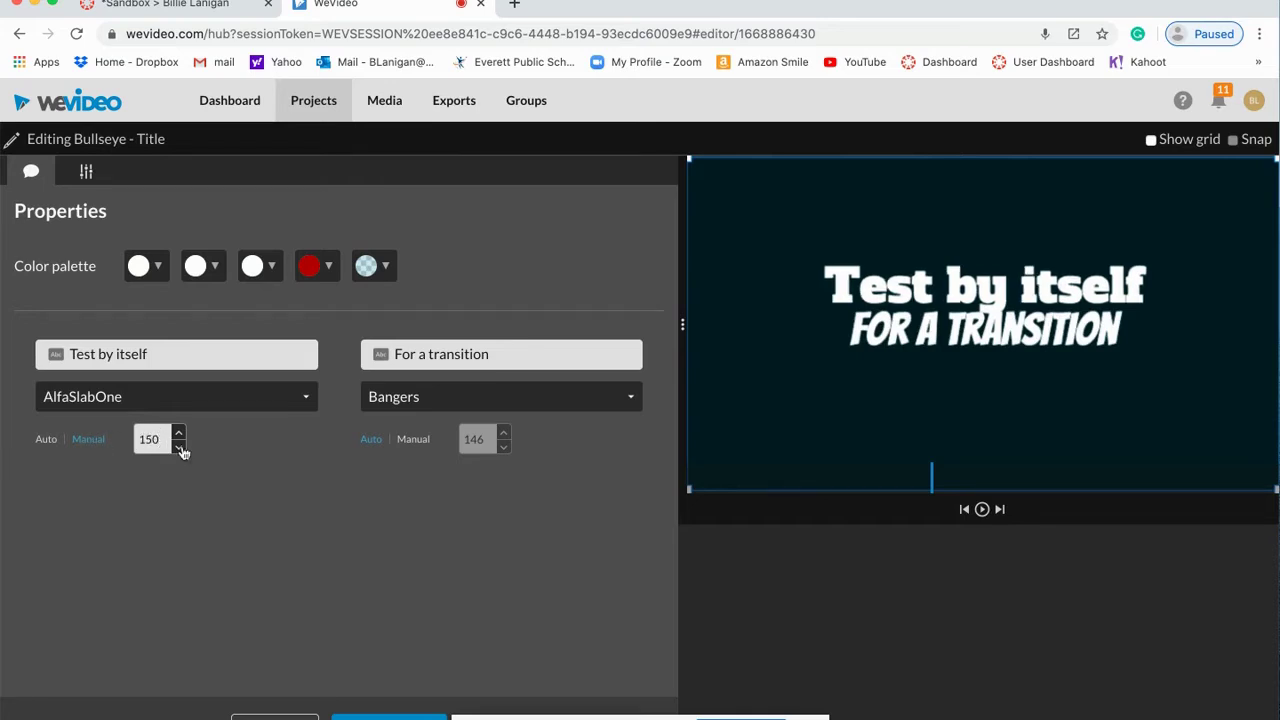
click(424, 442)
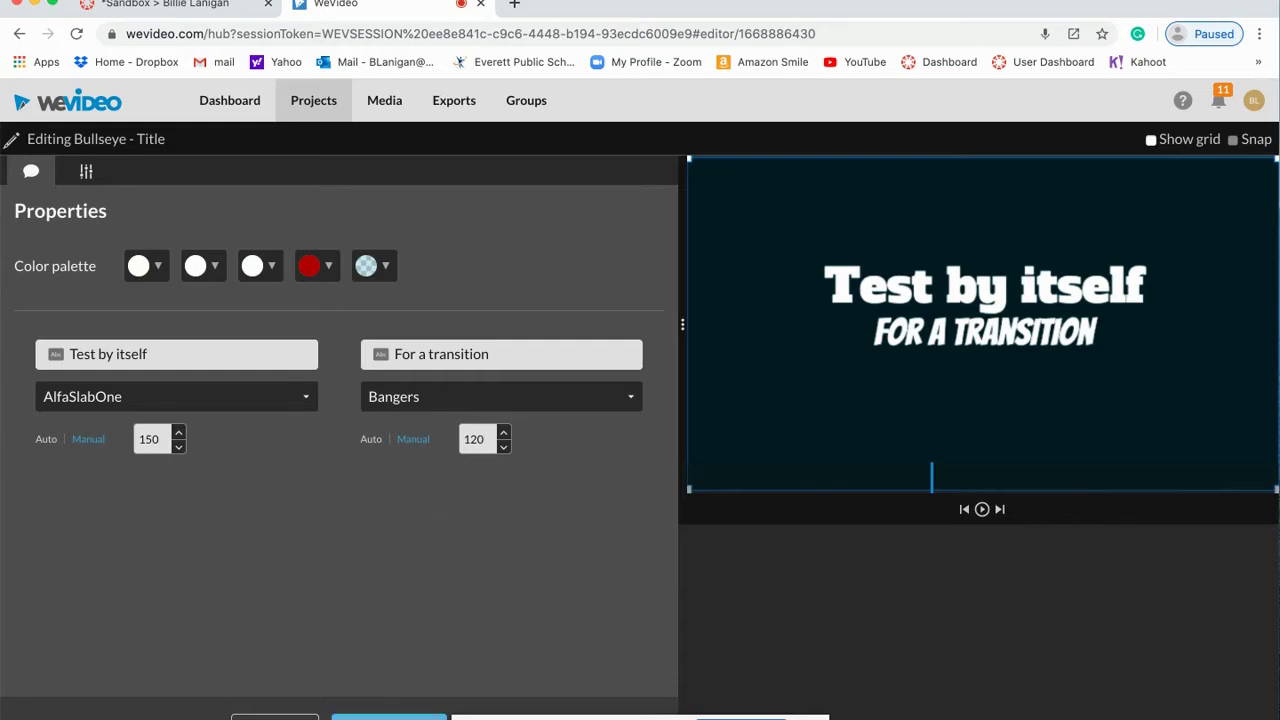
click(400, 716)
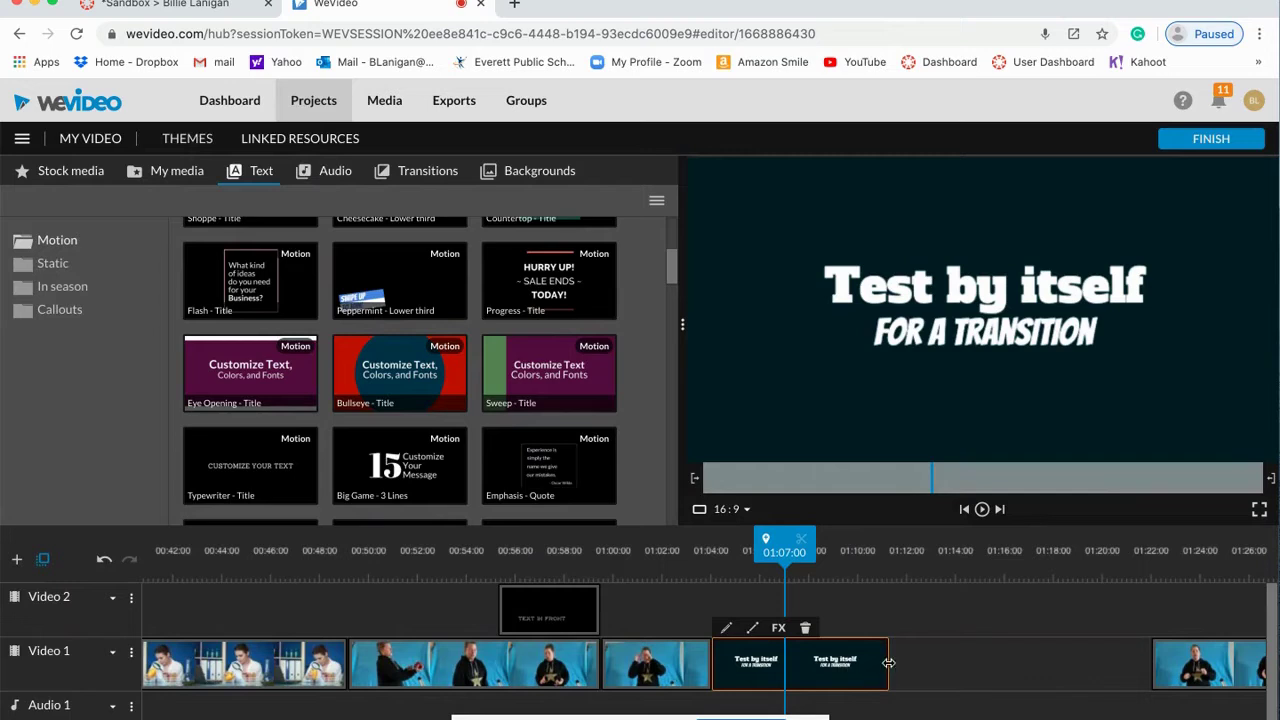
Step: Trim the title clip to end near 01:08 and pull the later presenter clip up right after it
drag(886, 662, 780, 672)
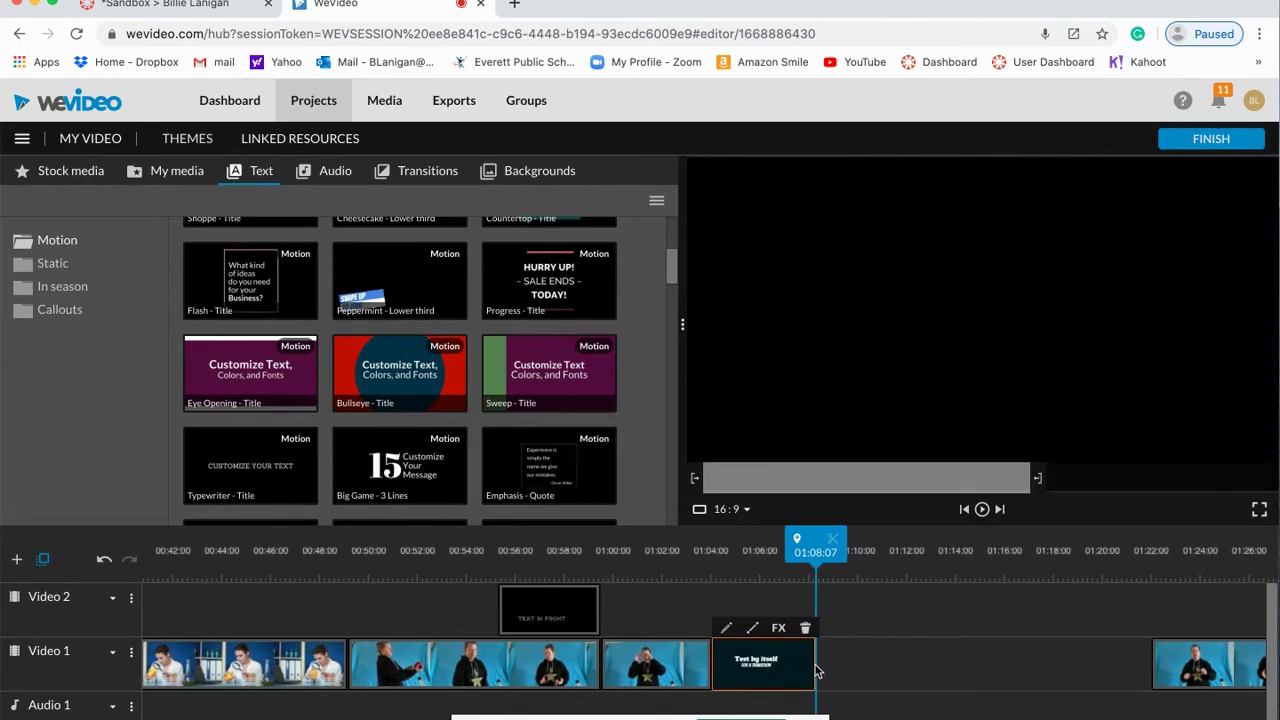
drag(818, 666, 824, 666)
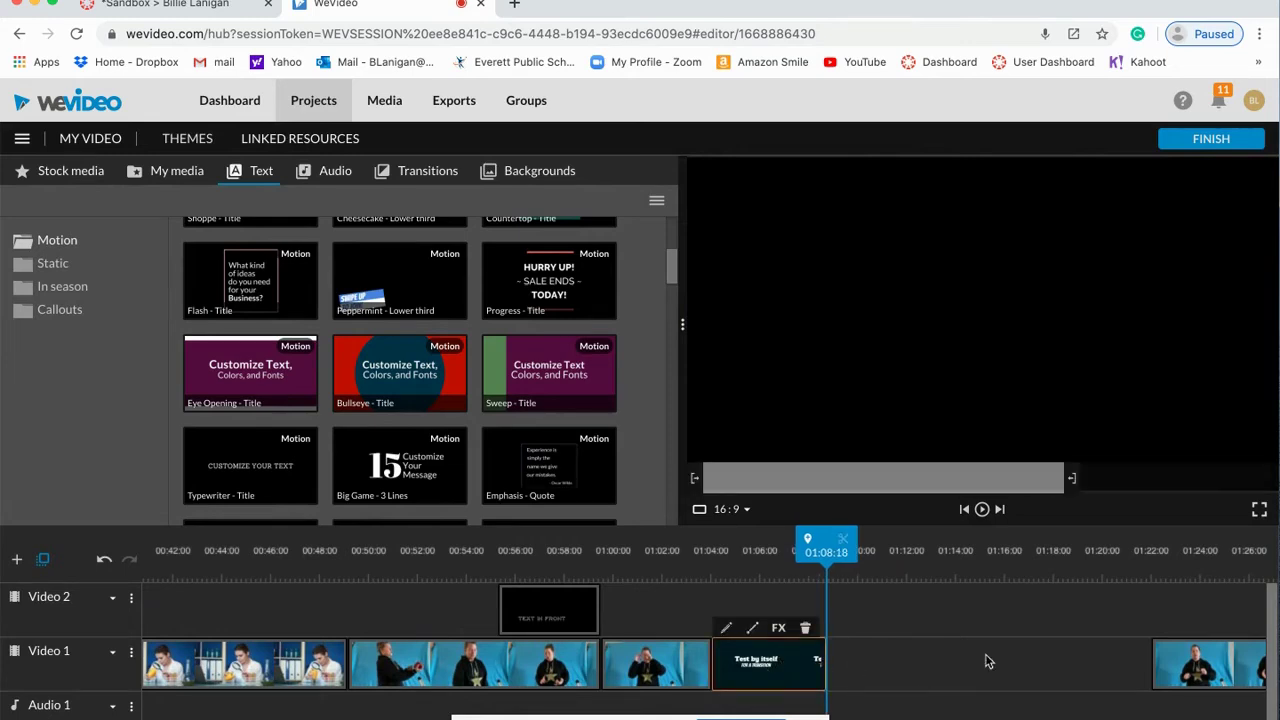
click(1162, 671)
drag(1162, 671, 835, 672)
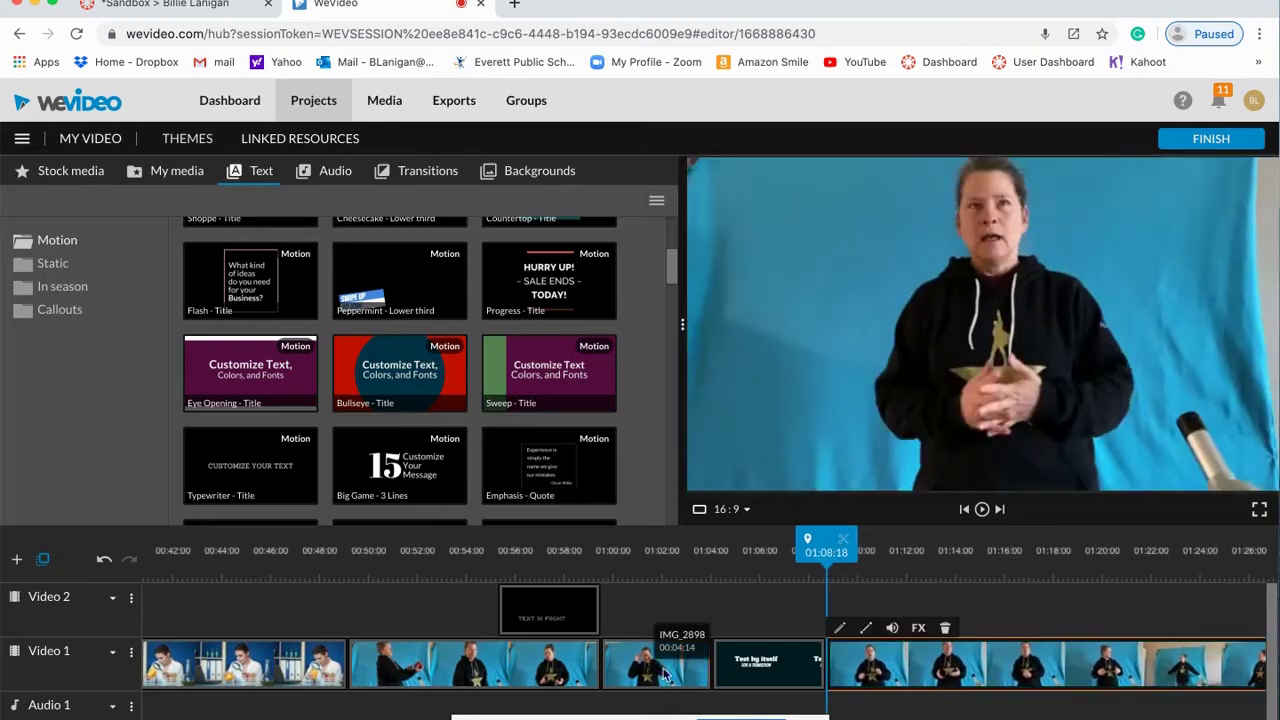
click(681, 678)
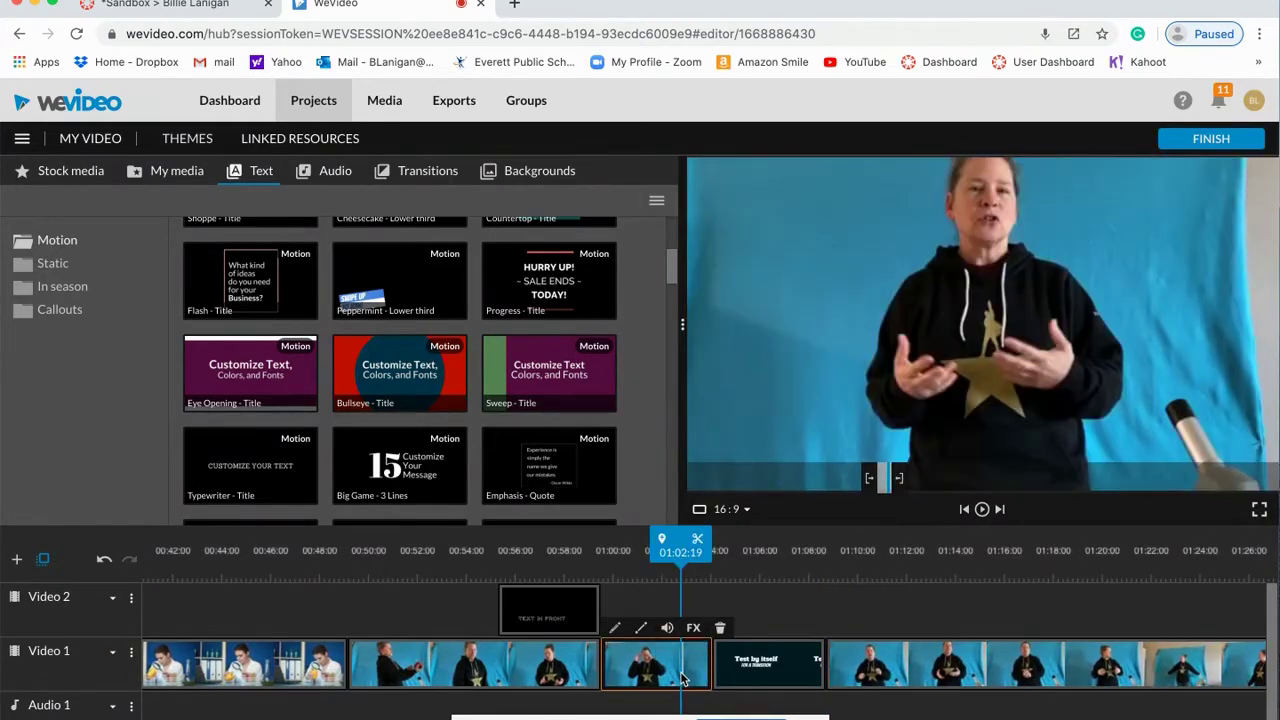
Step: Recolour the 'Test by itself' title palette to a green background with orange and pink accents
double_click(768, 678)
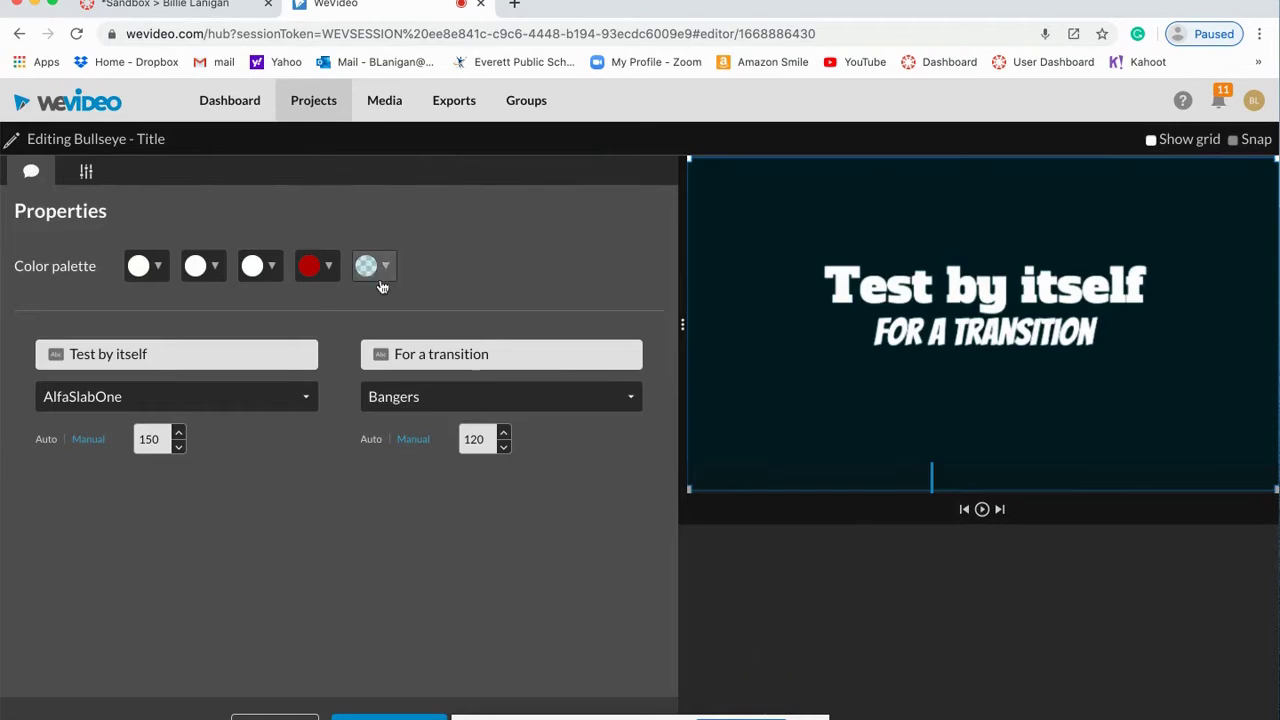
click(384, 267)
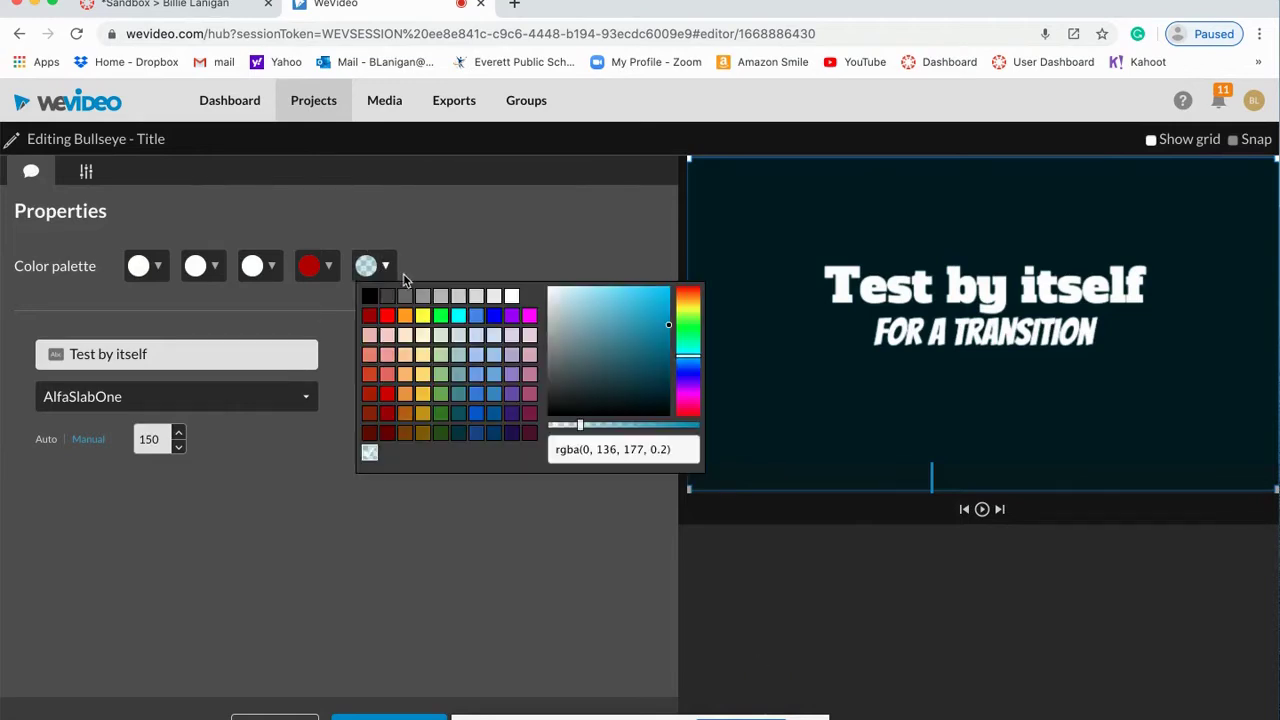
click(442, 414)
click(330, 266)
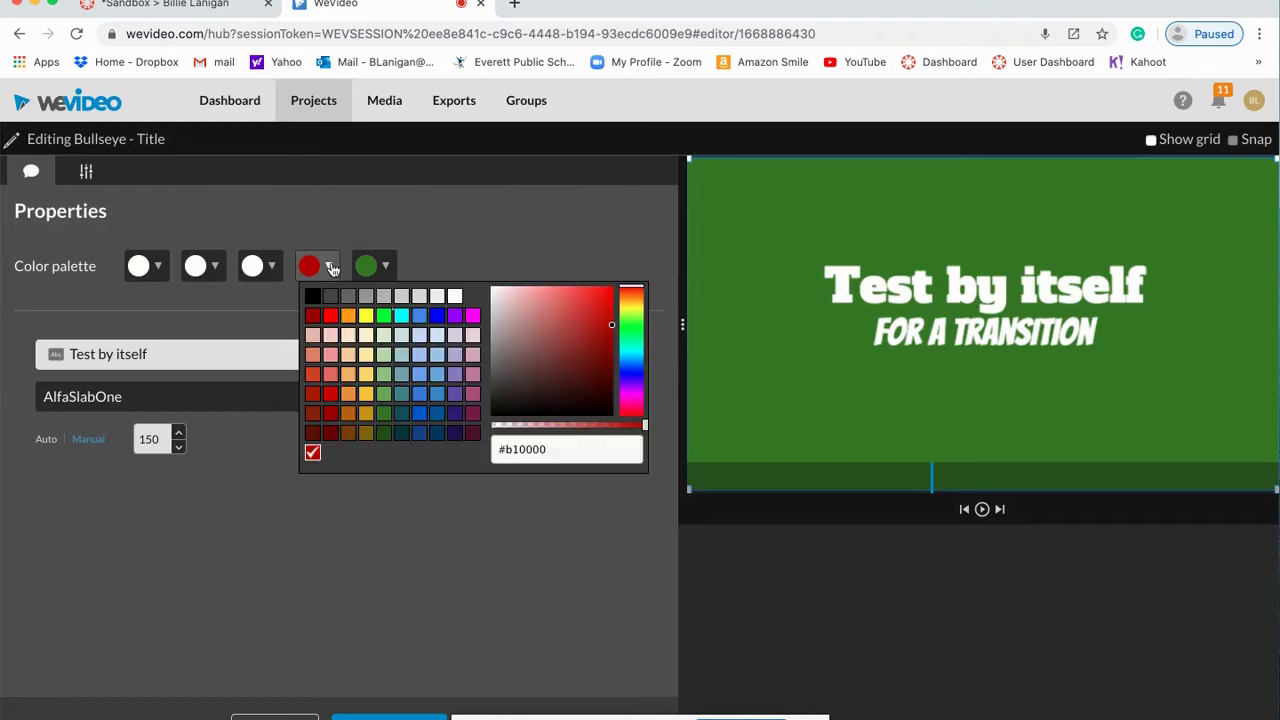
click(349, 396)
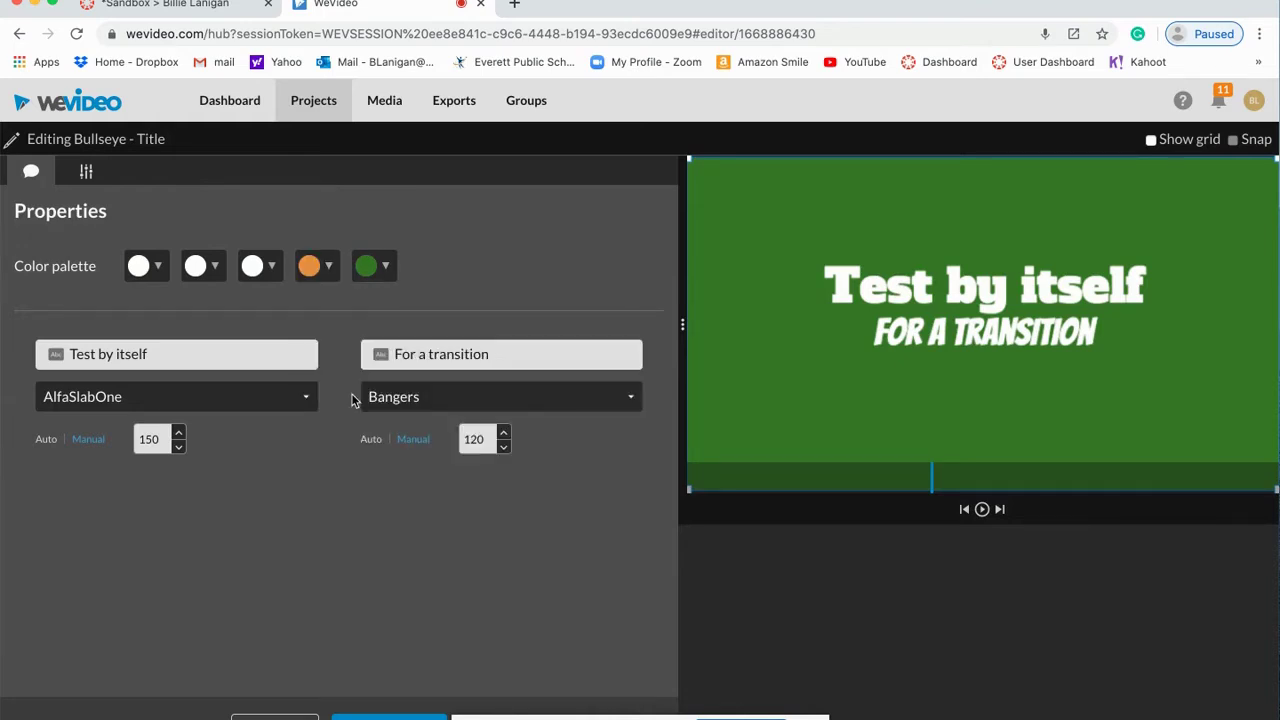
click(272, 268)
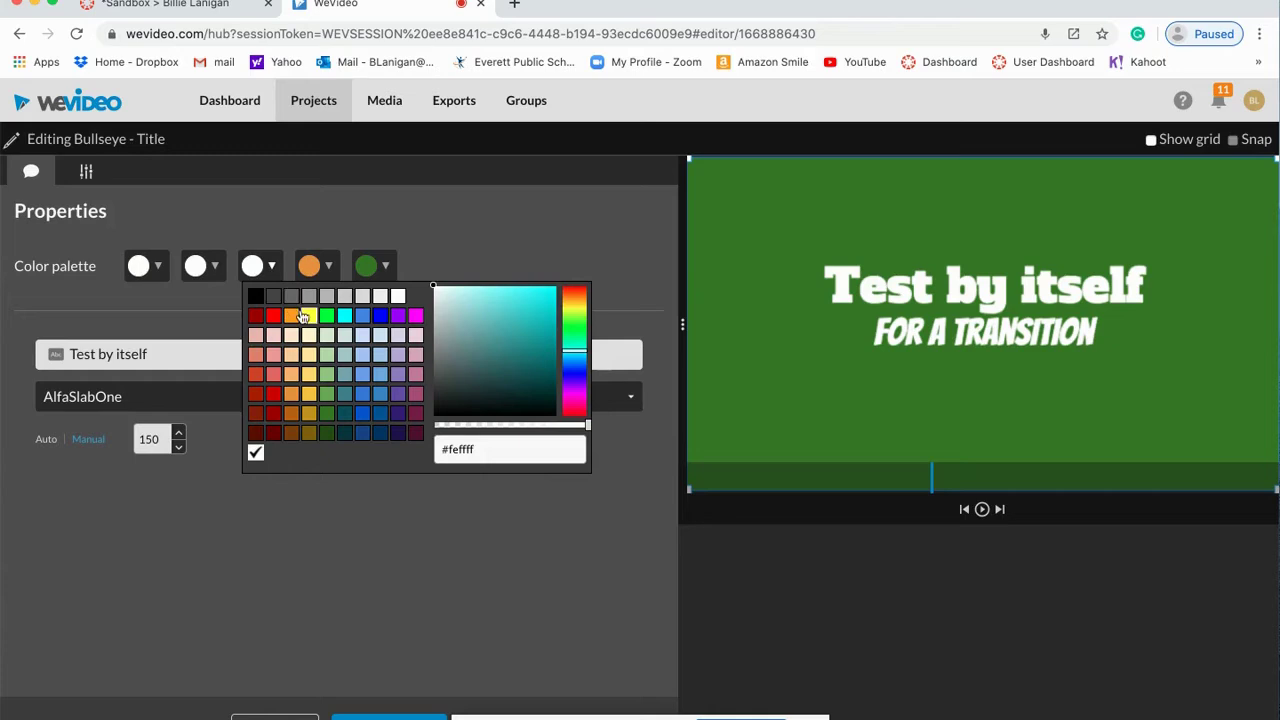
click(415, 354)
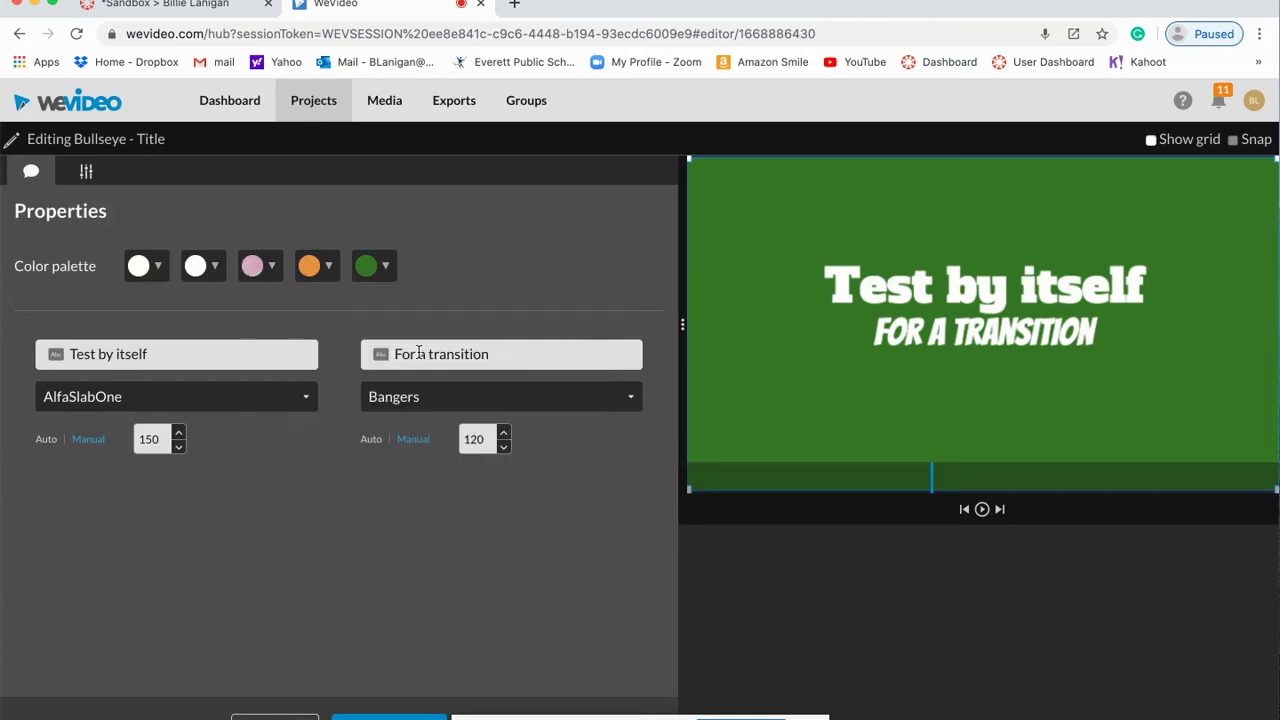
click(400, 715)
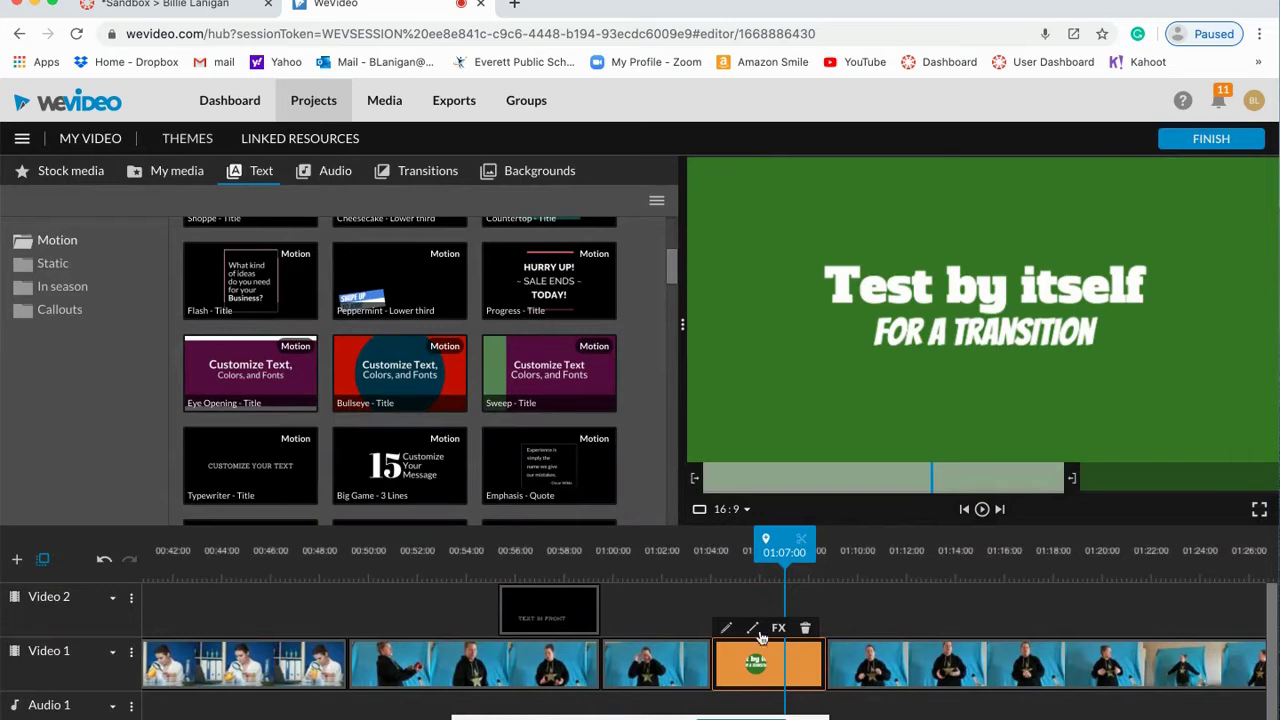
Step: Play the timeline from just before the title and stop at 01:21:04
drag(784, 548, 671, 548)
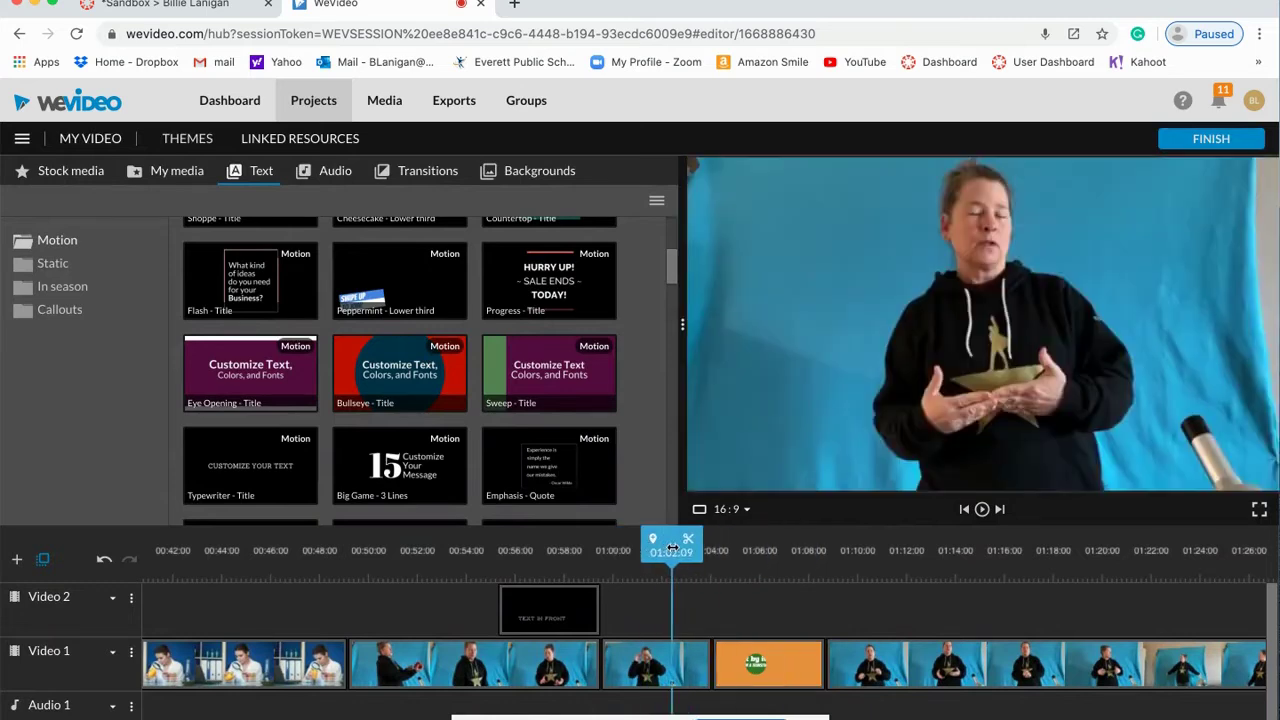
click(982, 510)
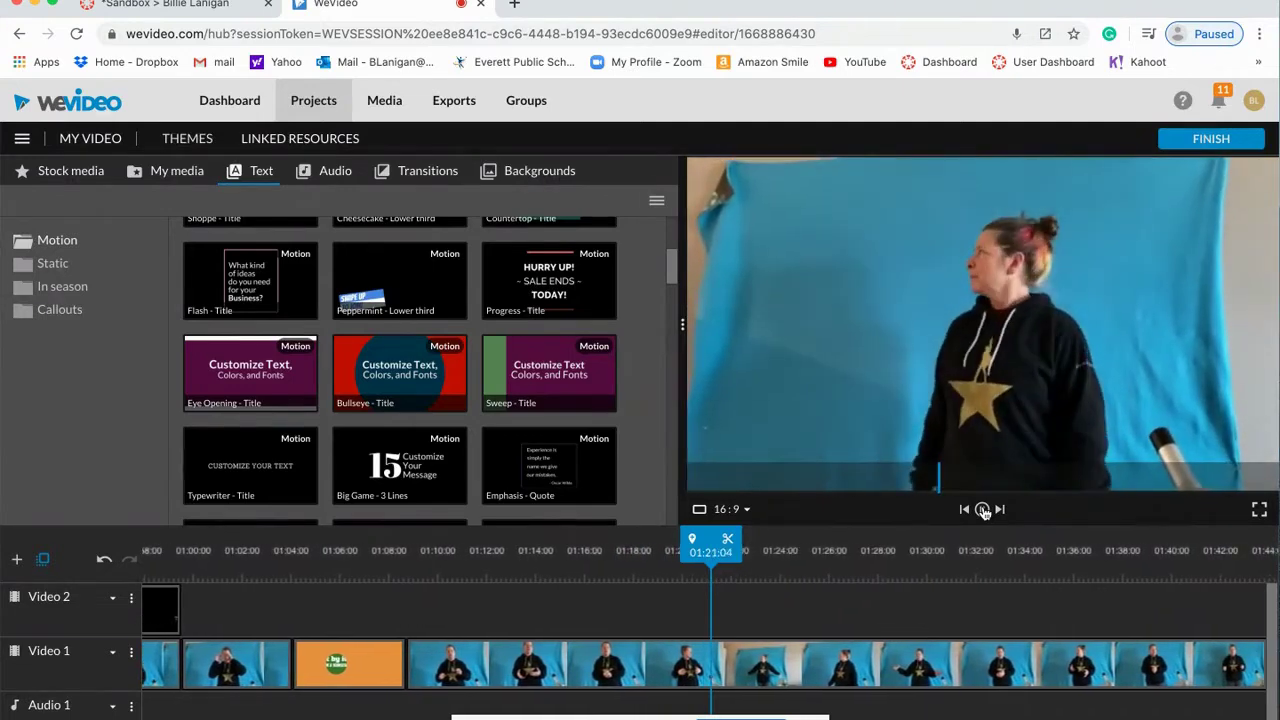
click(983, 510)
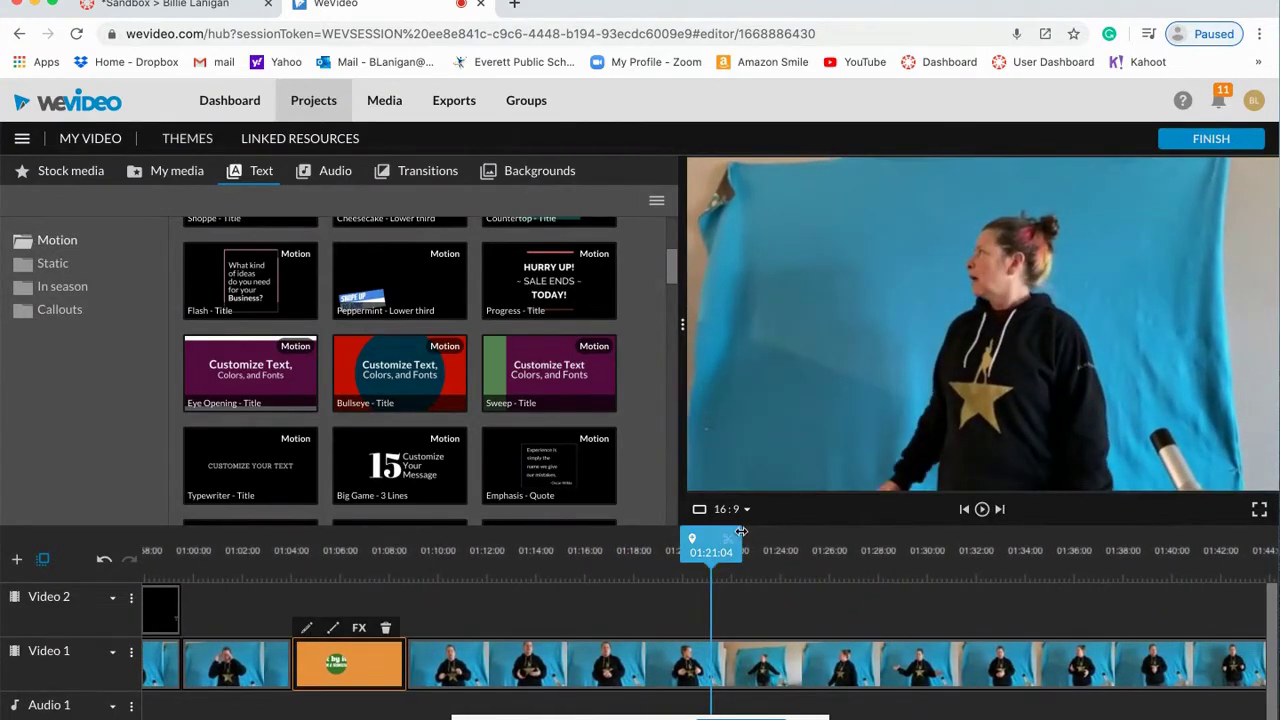
Step: Split the long presenter clip at 01:21:05 and move its second half to 01:31:06 on Video 1
click(710, 650)
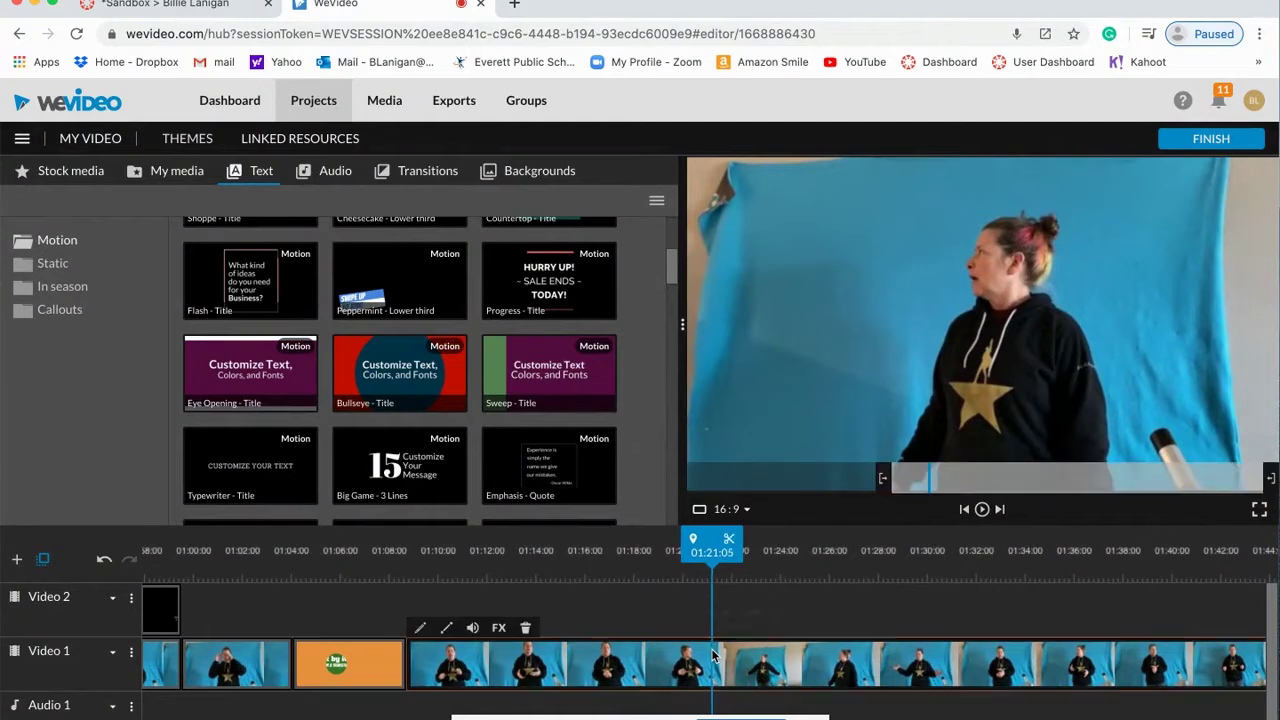
click(731, 539)
drag(778, 650, 1024, 608)
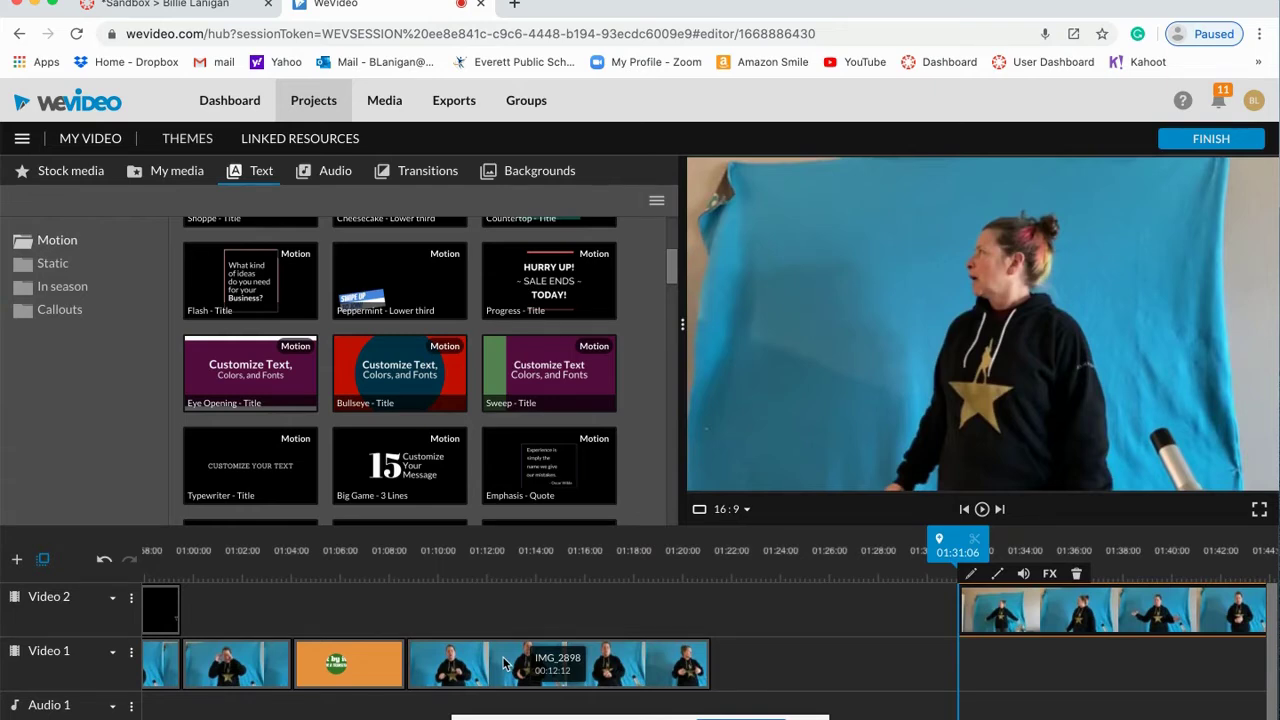
drag(1000, 612, 1000, 658)
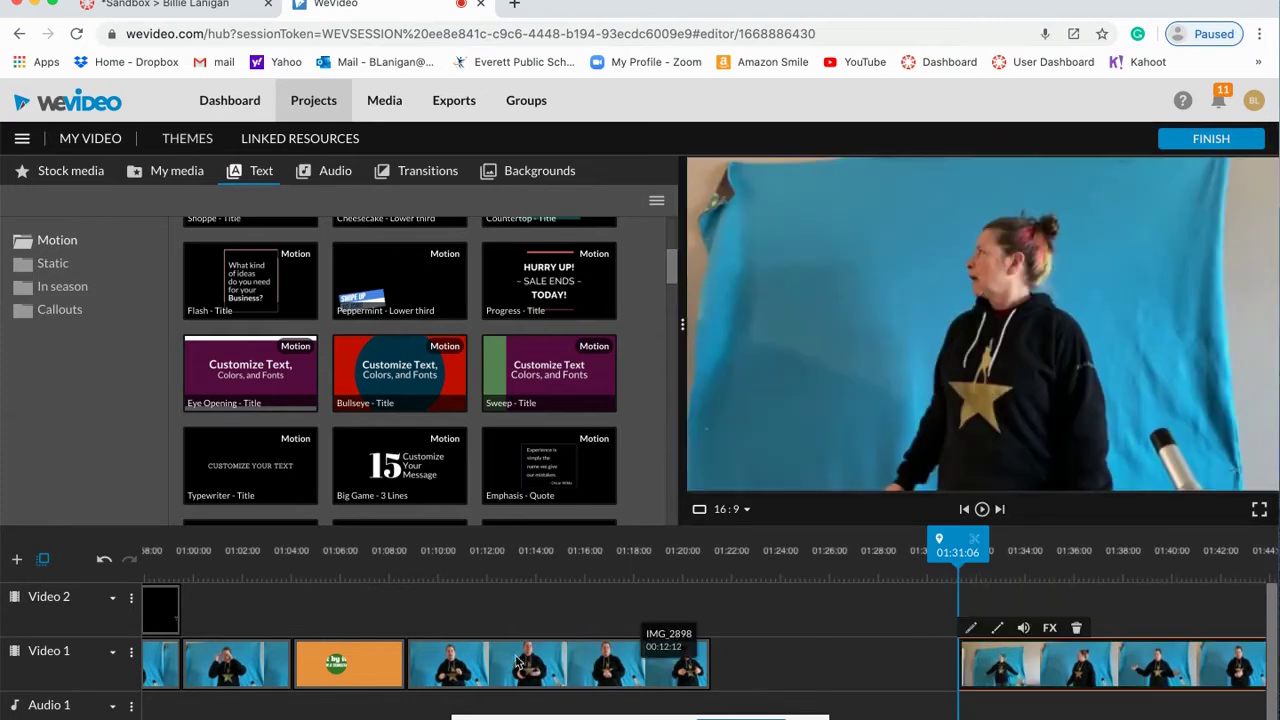
Step: Scale the IMG_2898 clip to 0.98 and move it right to position 131, 10
double_click(493, 662)
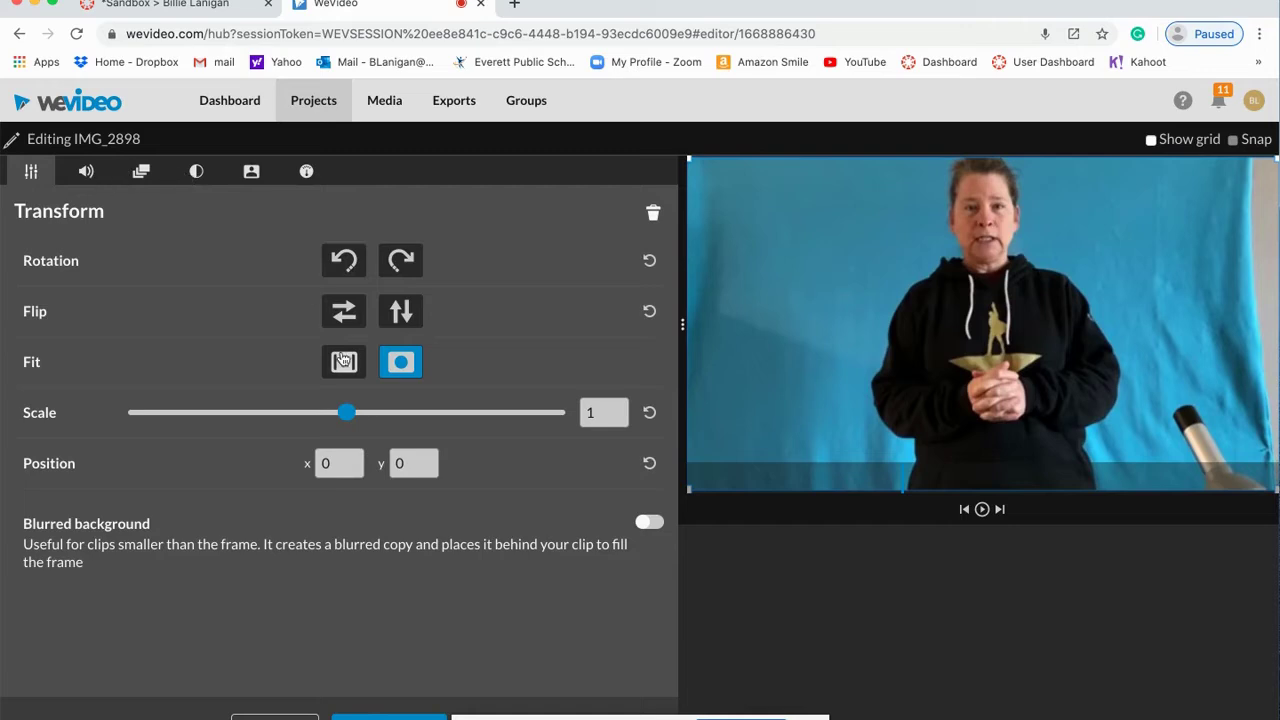
mouse_move(347, 412)
mouse_down()
mouse_move(368, 413)
mouse_move(327, 413)
mouse_up()
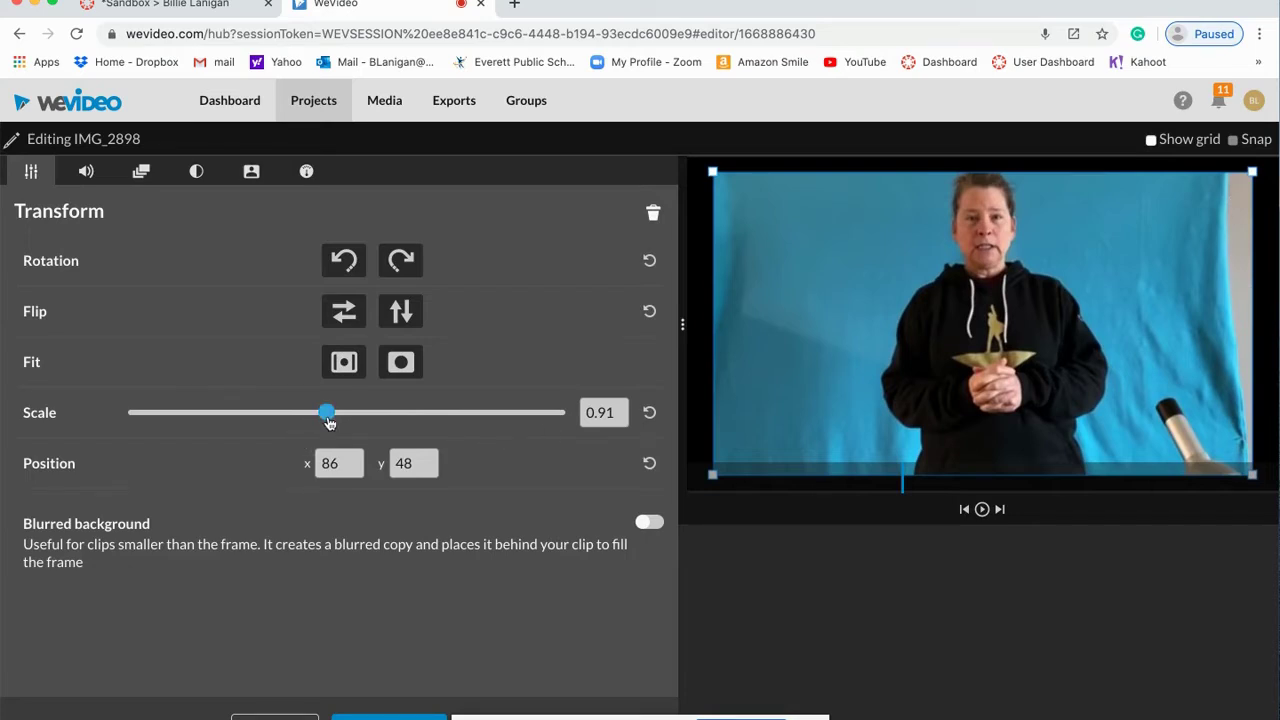
drag(328, 421, 335, 420)
drag(826, 336, 849, 334)
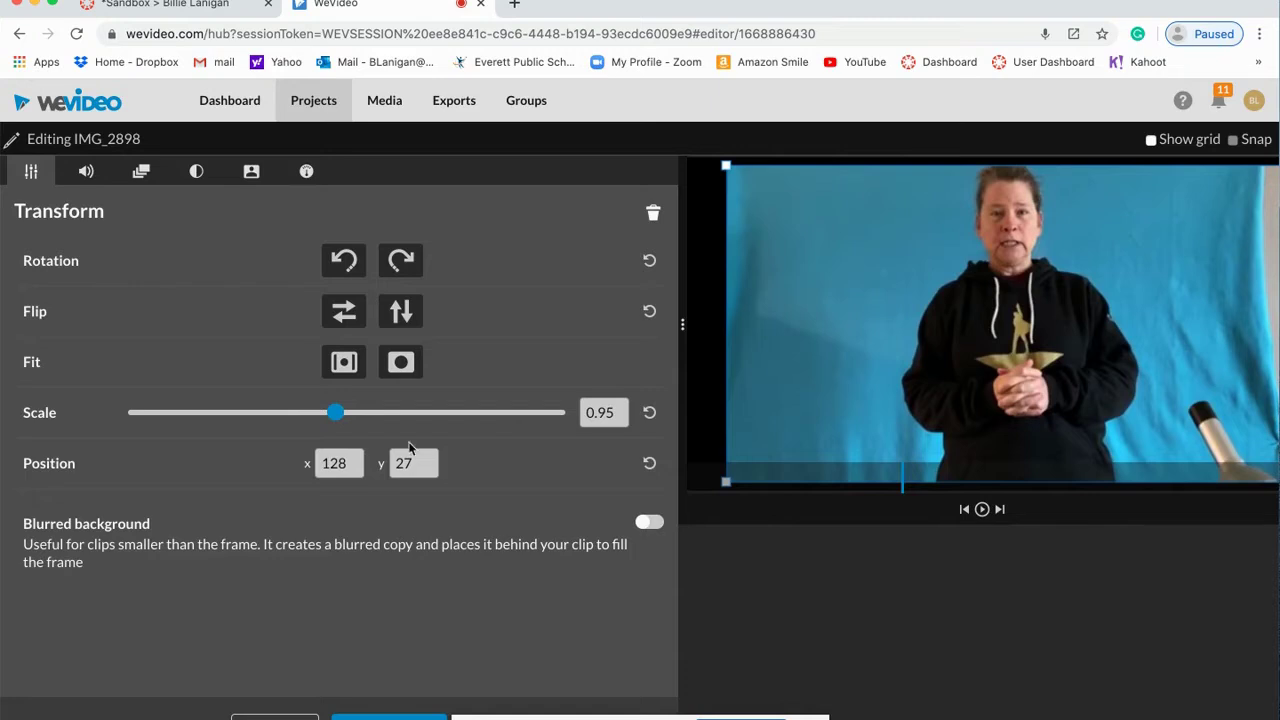
drag(341, 424, 344, 420)
drag(925, 323, 935, 322)
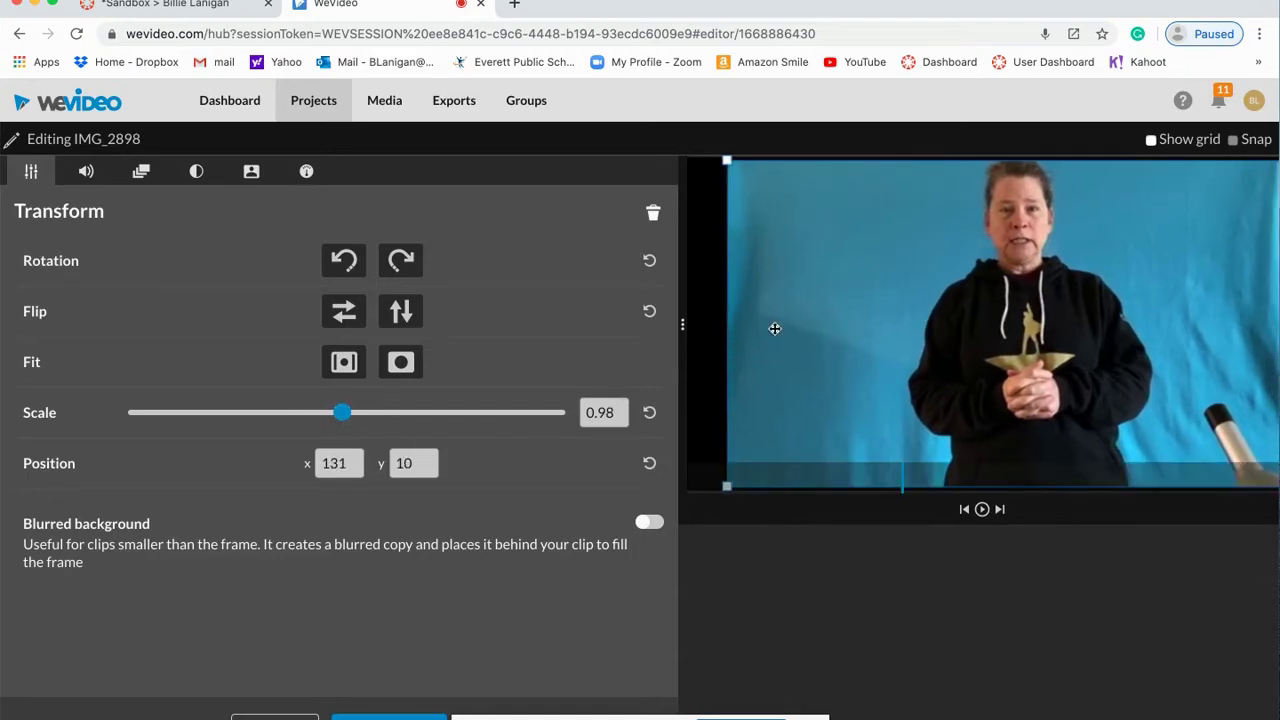
Step: Rotate the clip through four quarter turns, ending back upright
click(400, 264)
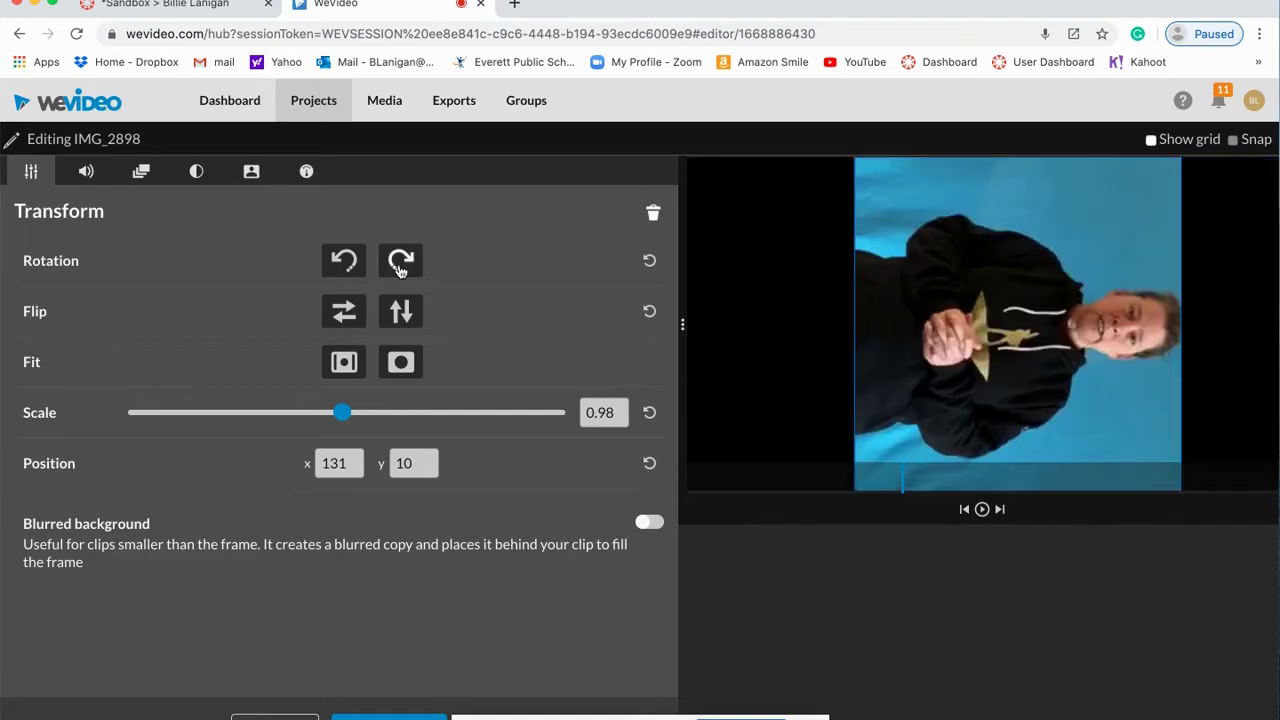
click(400, 264)
click(400, 264)
click(400, 264)
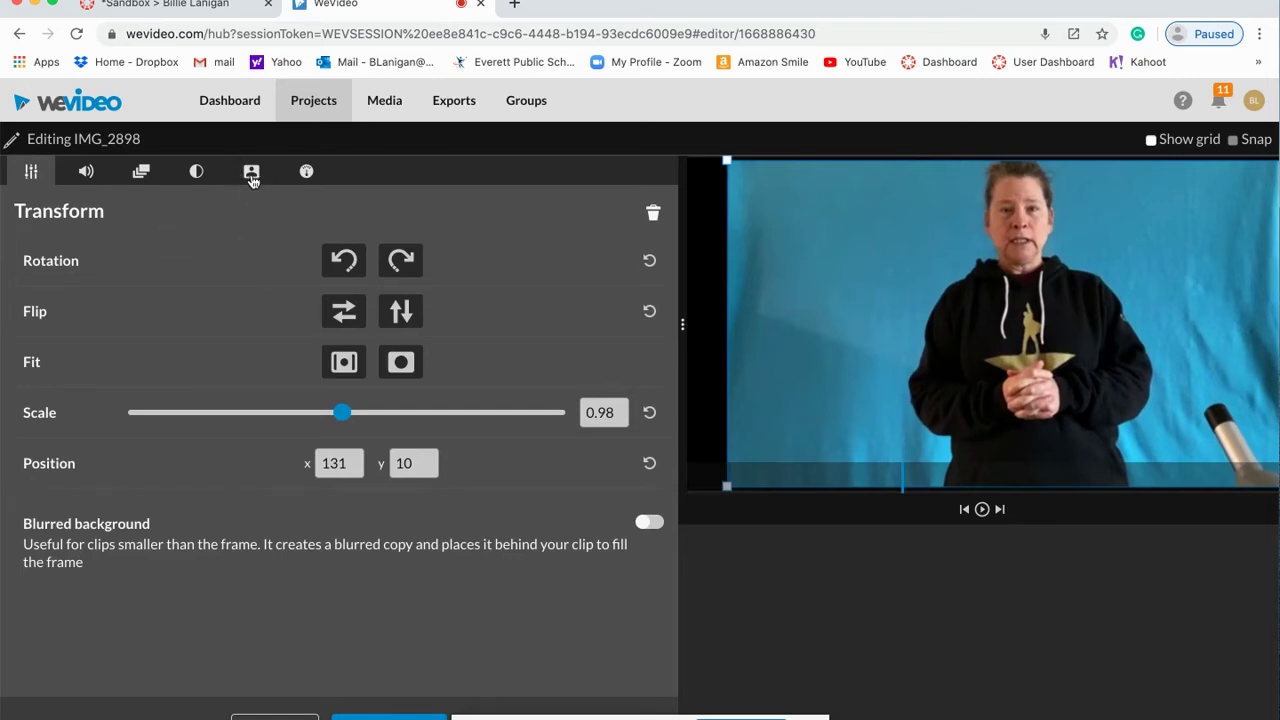
Step: Key out the clip's blue backdrop (#377f9a) with the Color Keying eyedropper
click(251, 175)
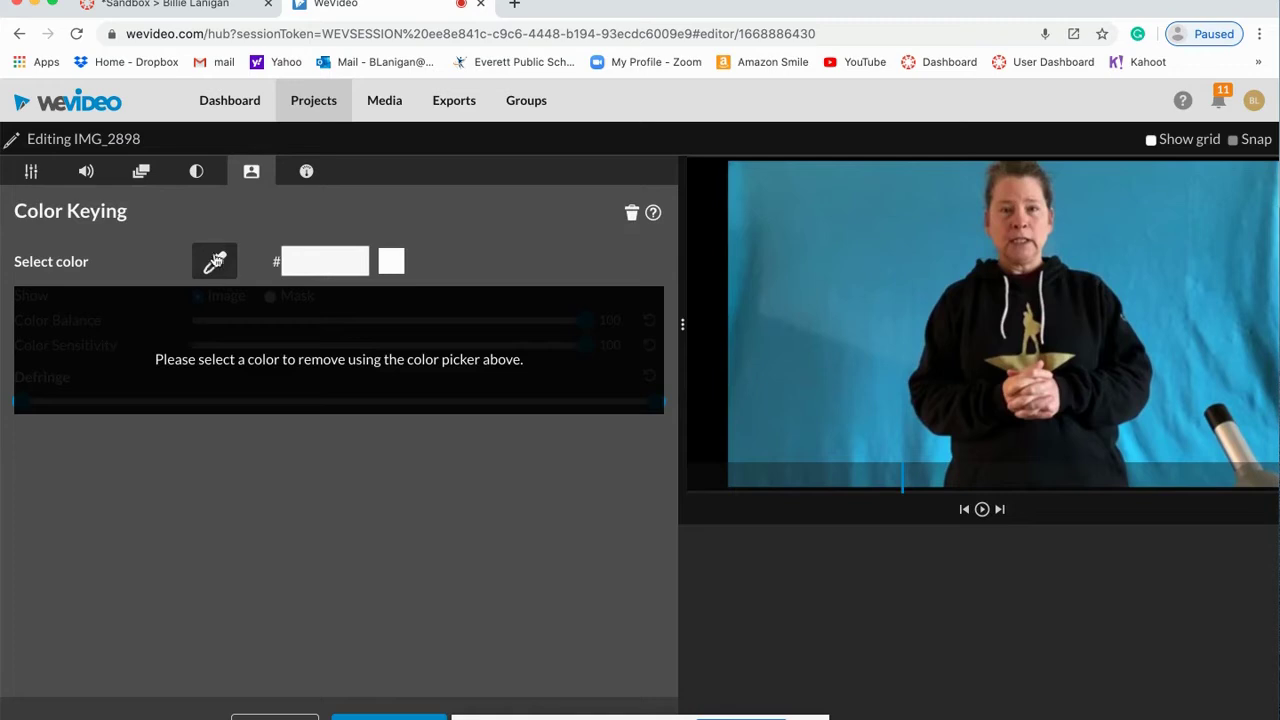
click(215, 264)
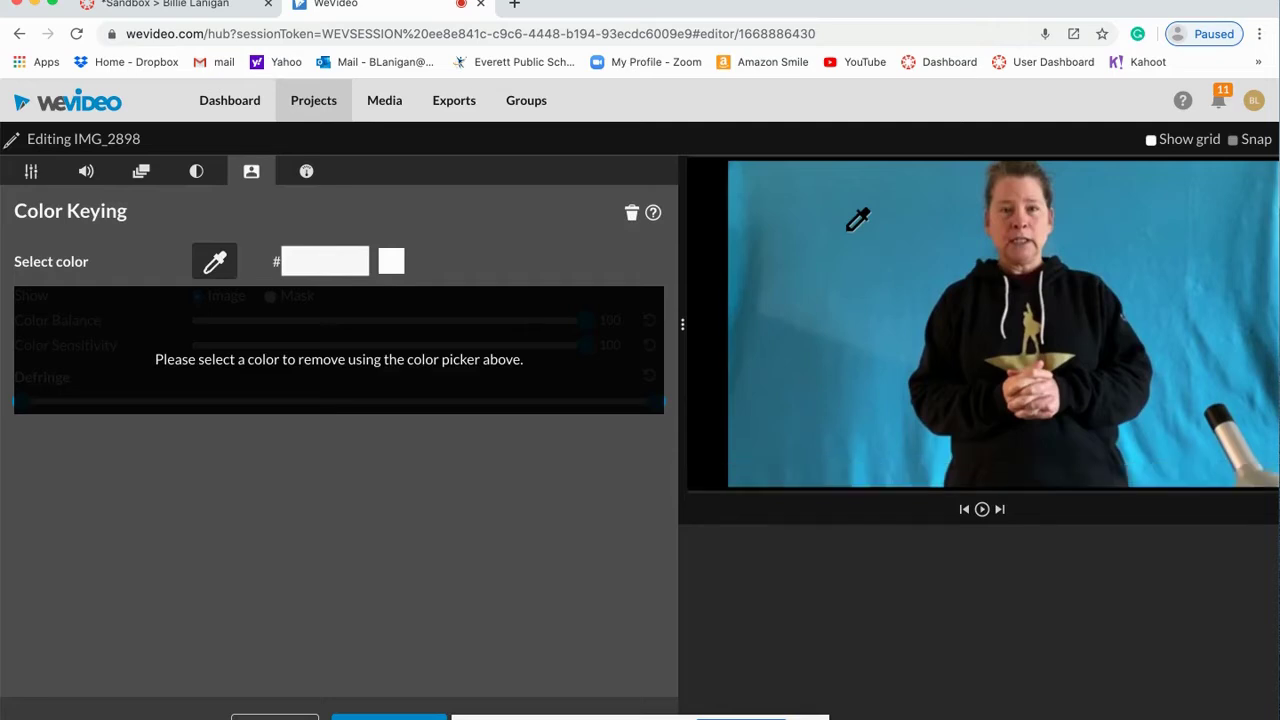
click(849, 229)
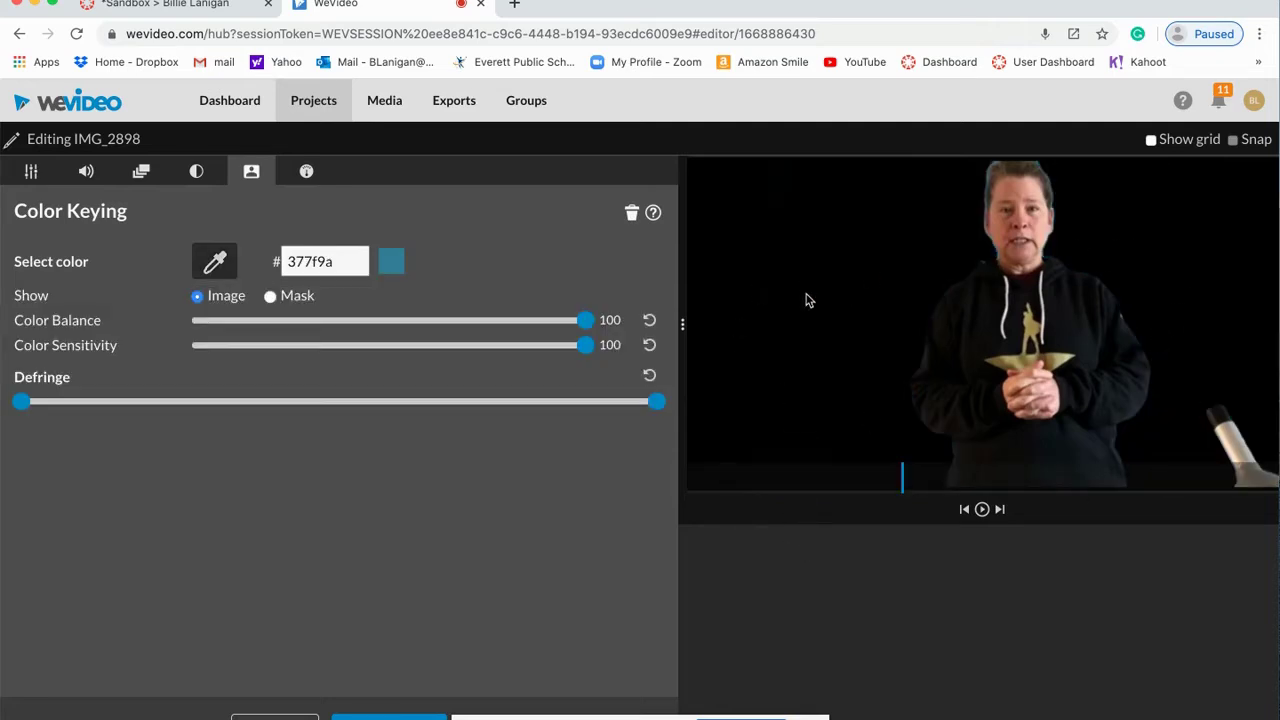
Step: In Mask view, tighten both Defringe limits, check a later frame, and apply the keying
click(270, 297)
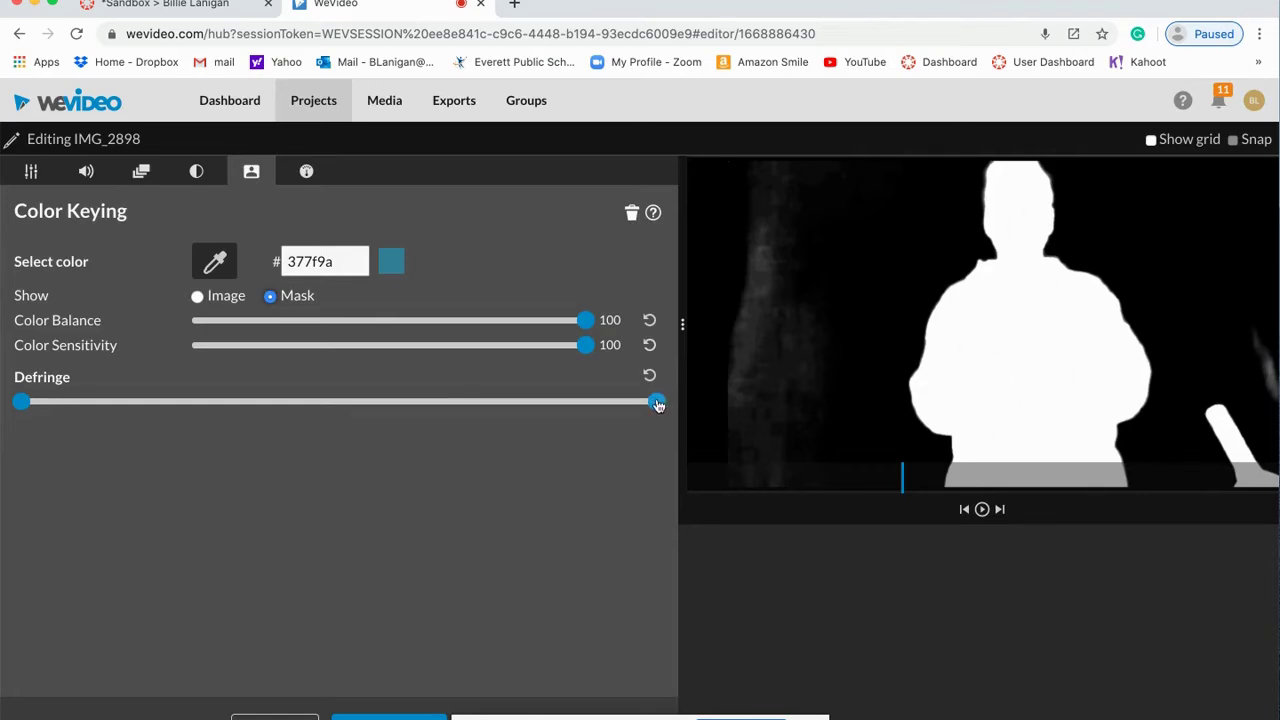
drag(656, 401, 511, 401)
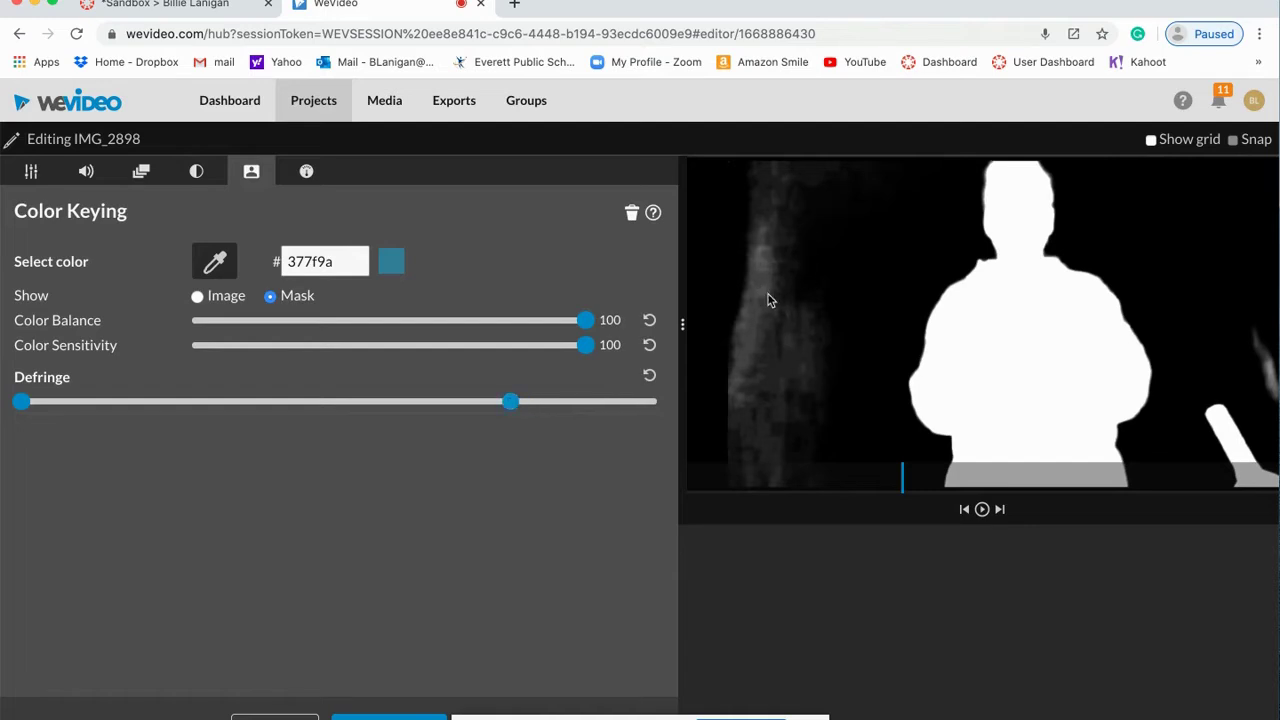
drag(511, 402, 567, 402)
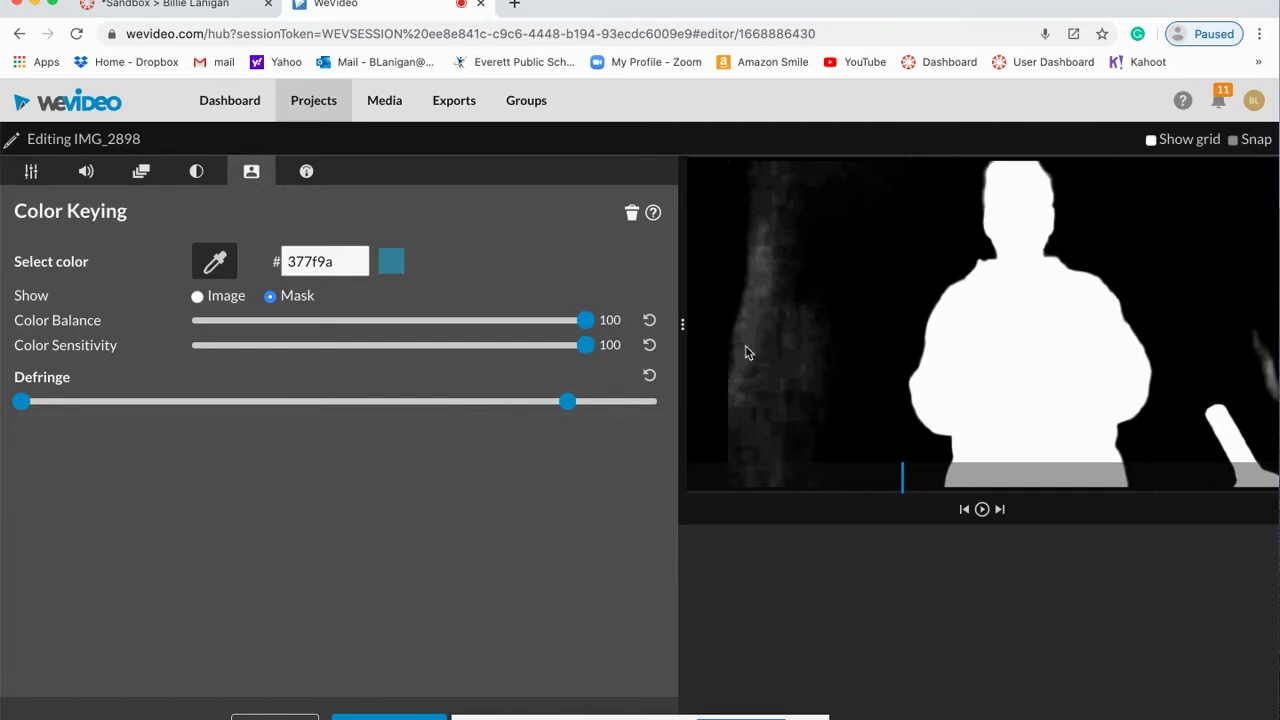
drag(24, 402, 169, 414)
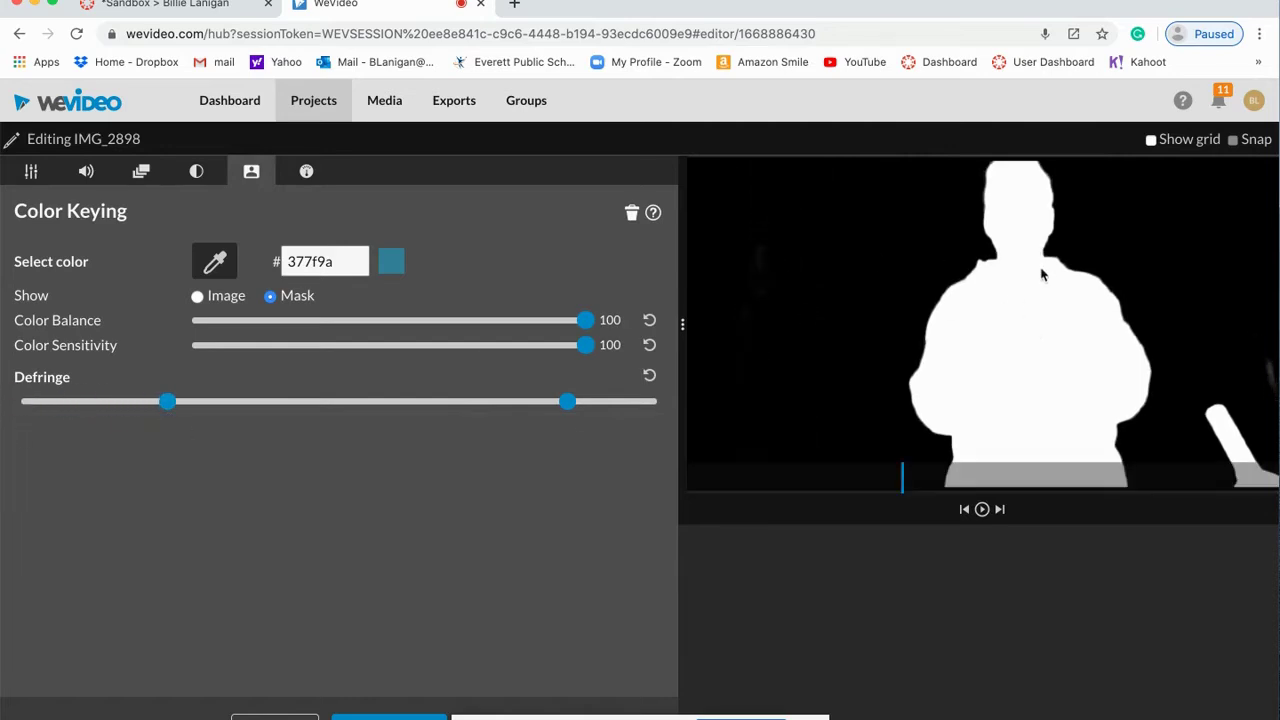
click(962, 486)
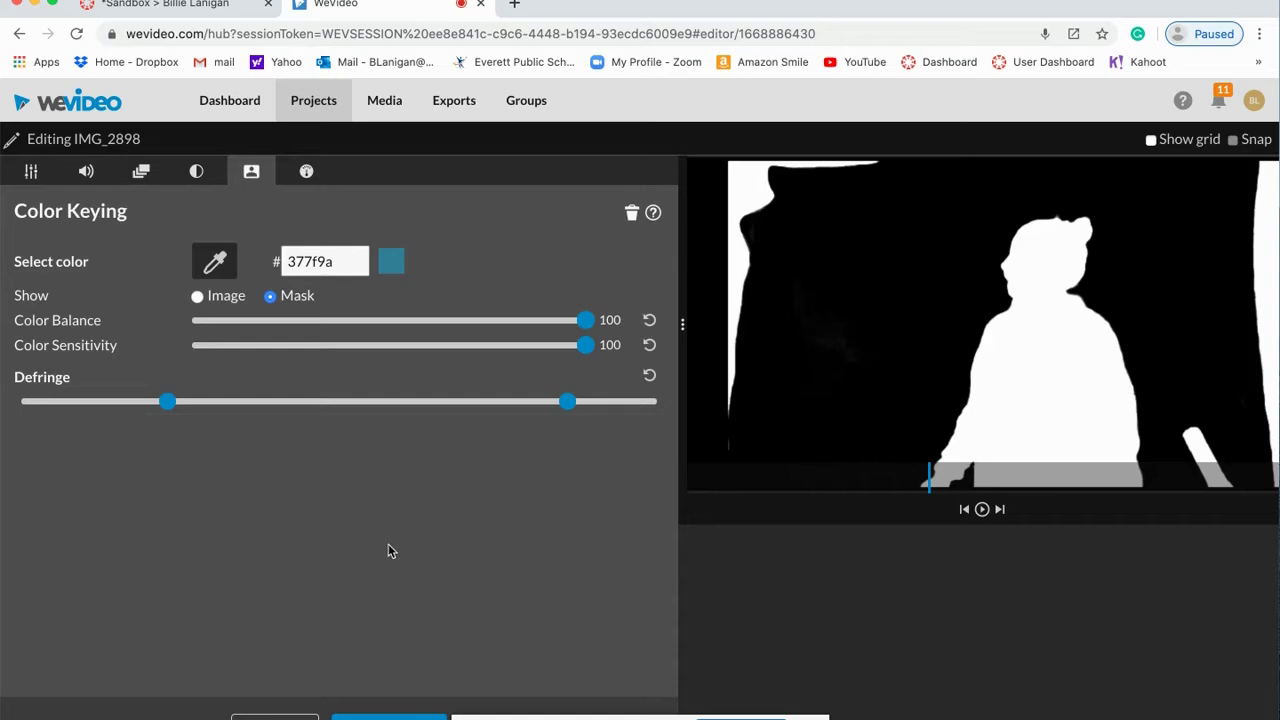
click(410, 716)
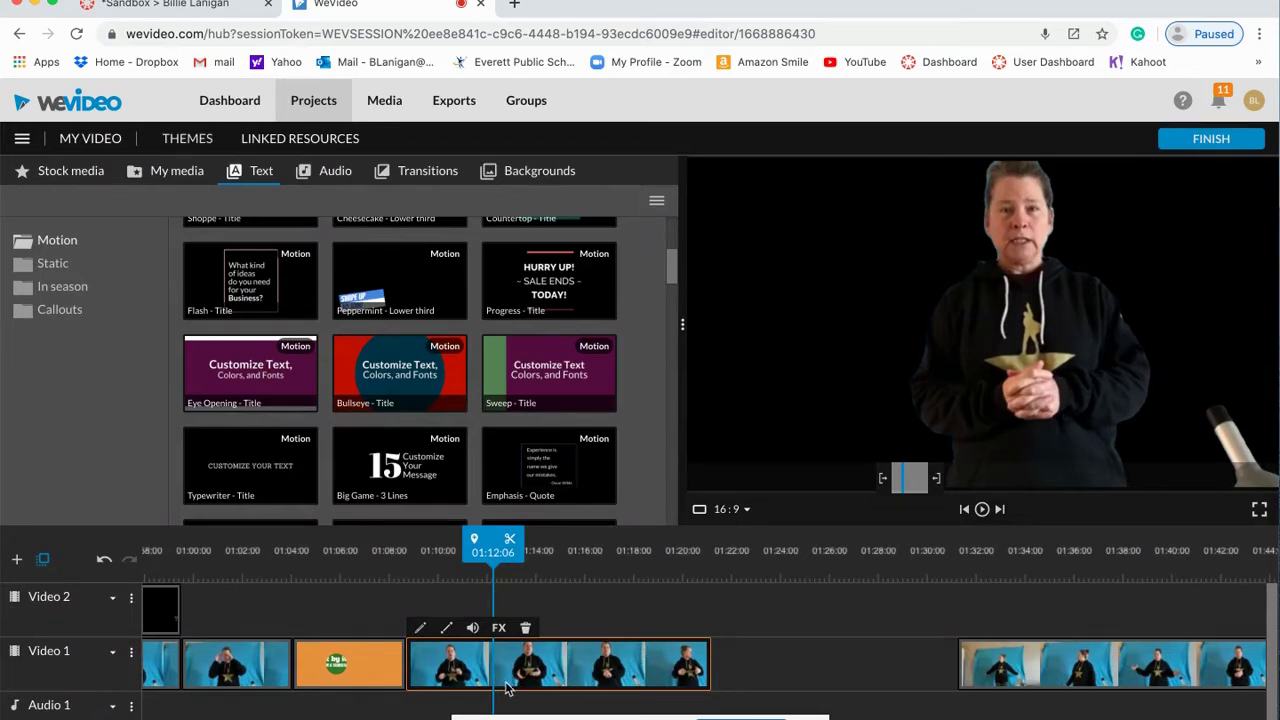
Step: Move the keyed presenter to Video 2 and place Microscopes' scope0005 on Video 1 beneath it
drag(554, 664, 557, 627)
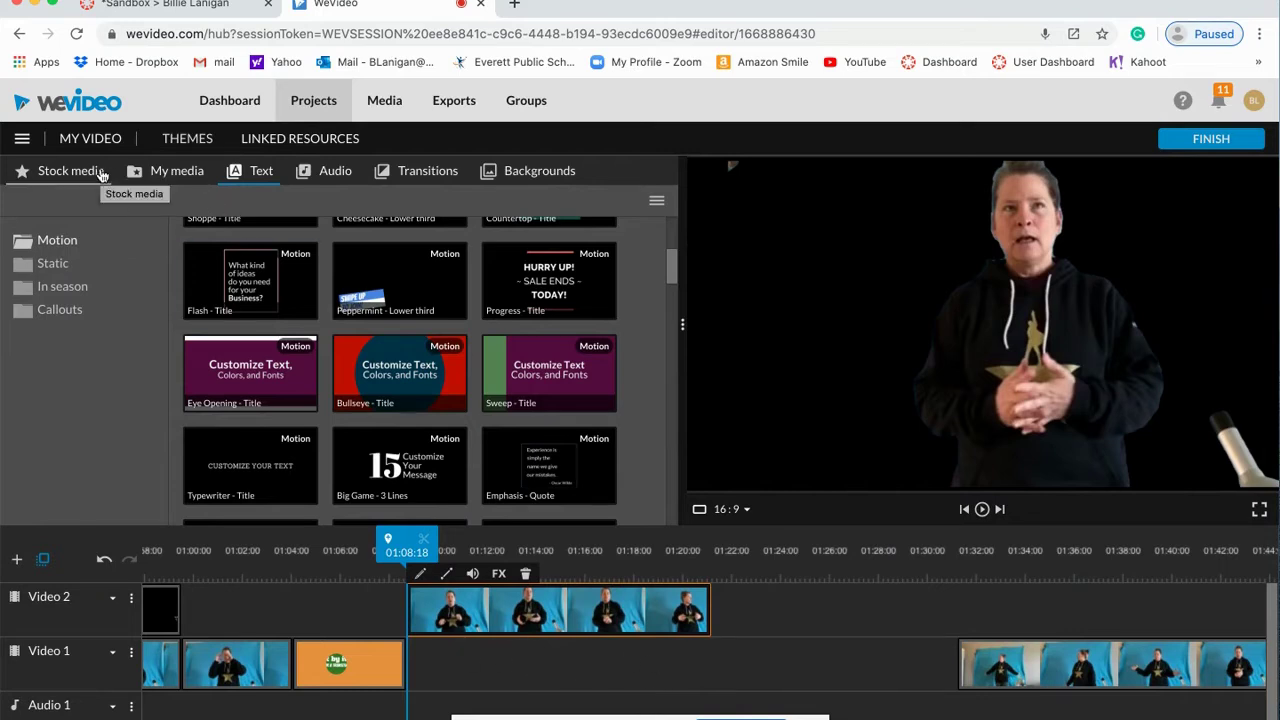
click(158, 172)
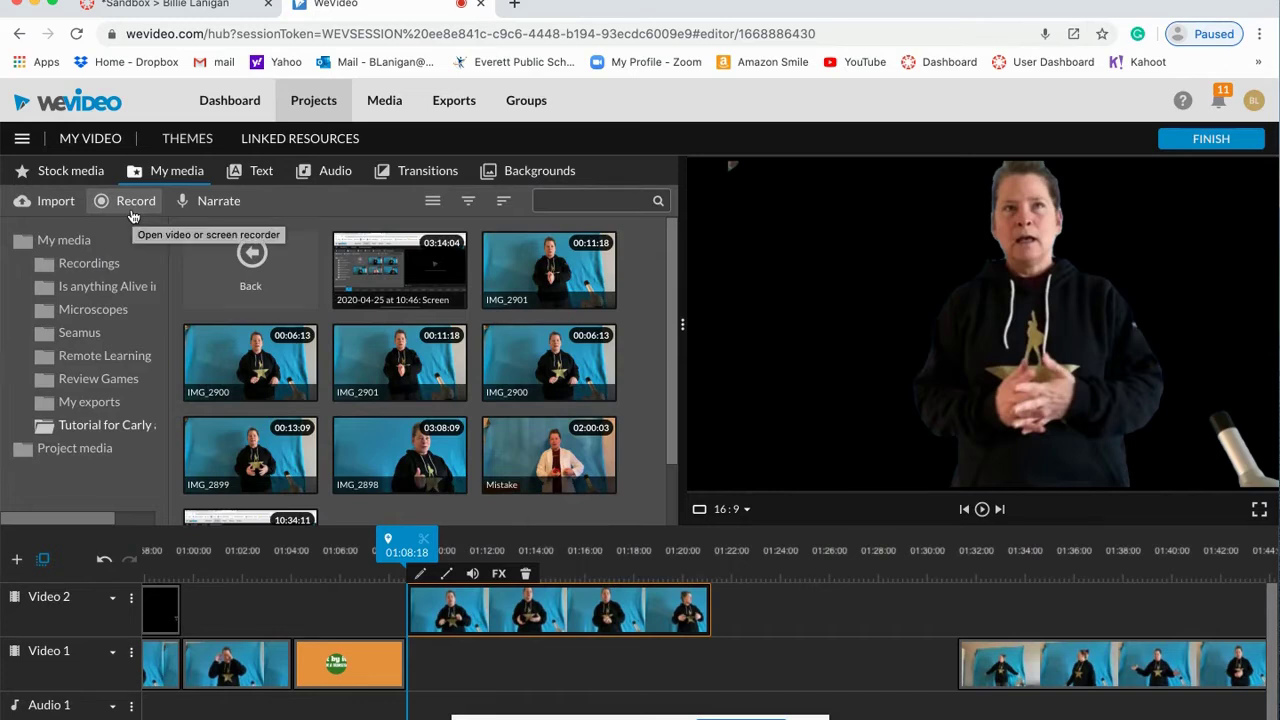
click(93, 309)
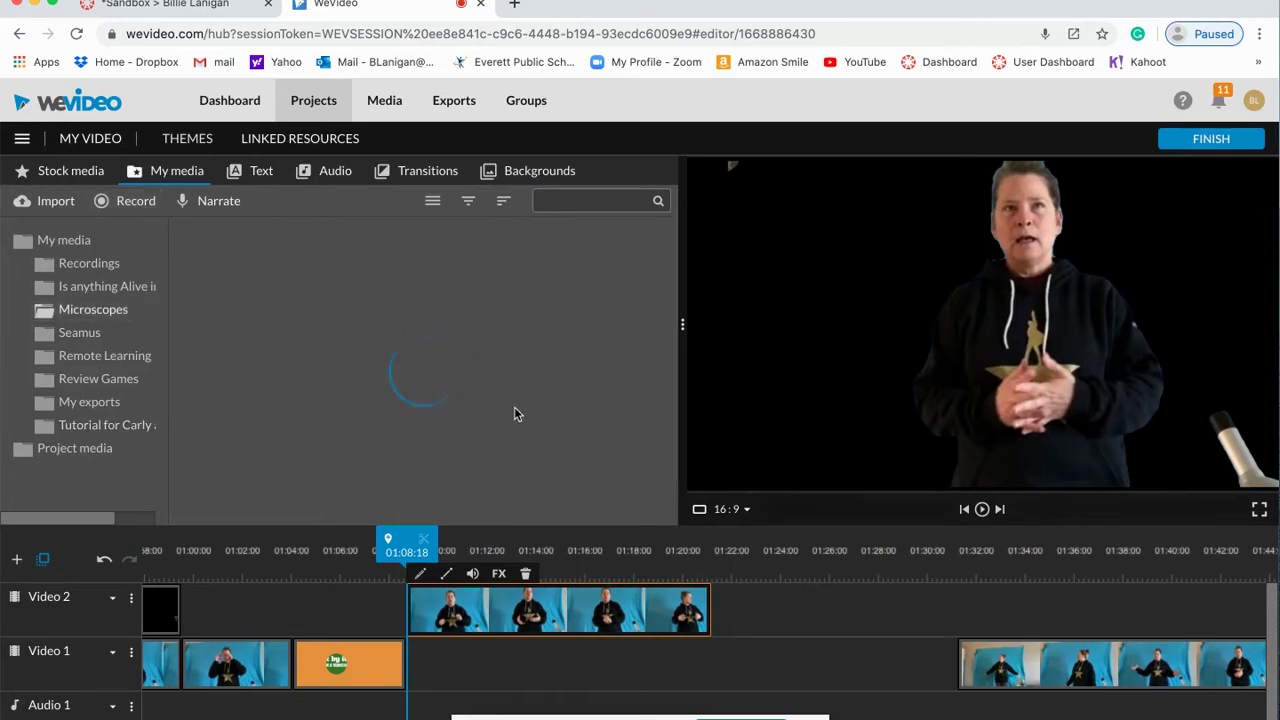
scroll(515, 413, down, 5)
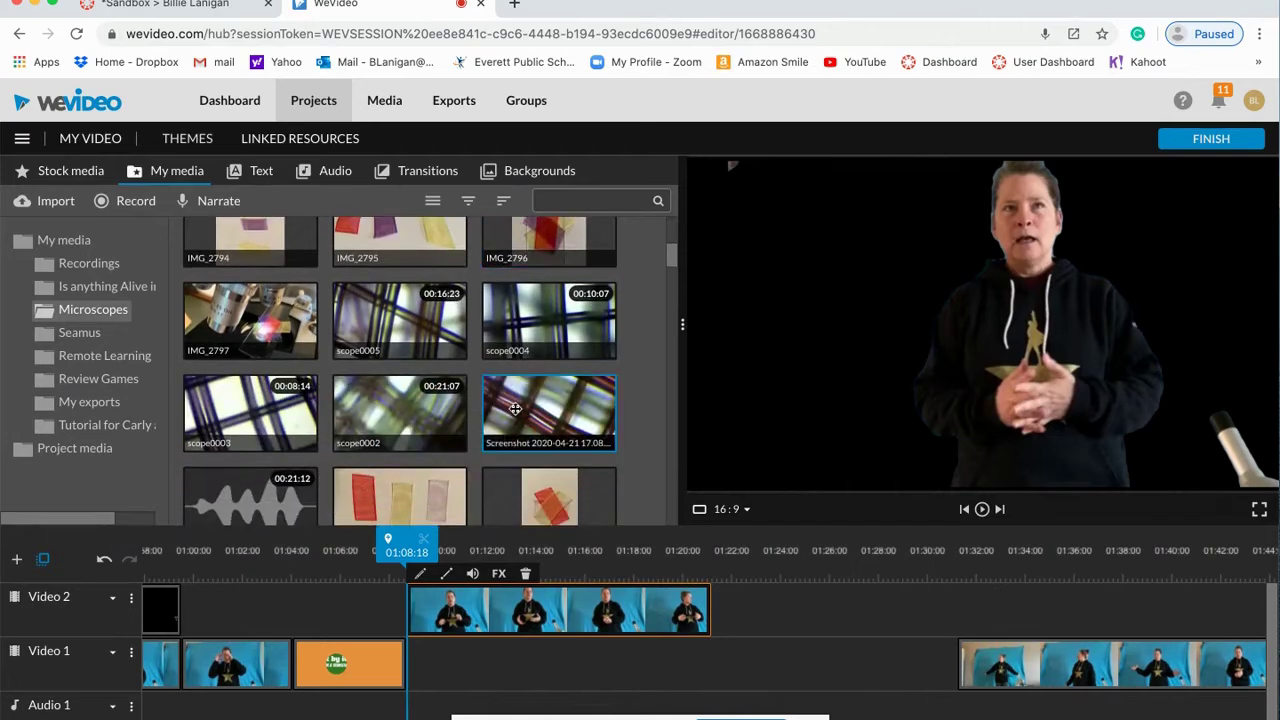
click(400, 314)
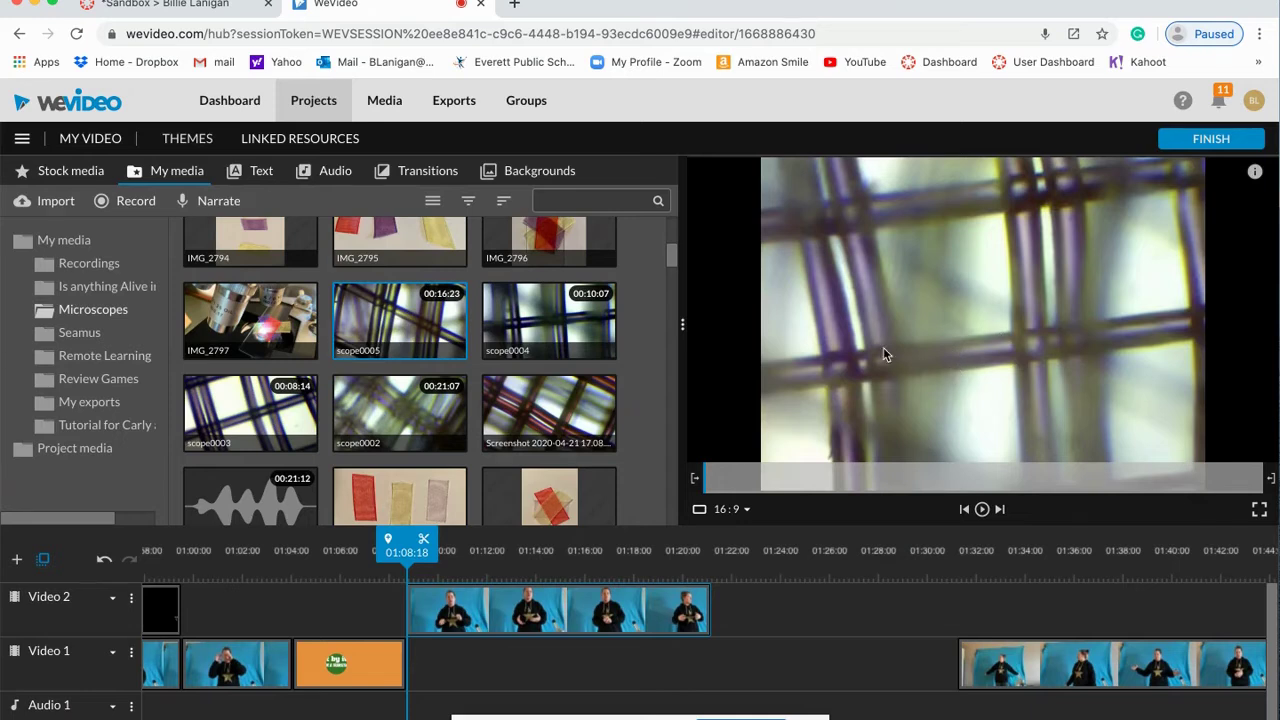
drag(415, 323, 440, 668)
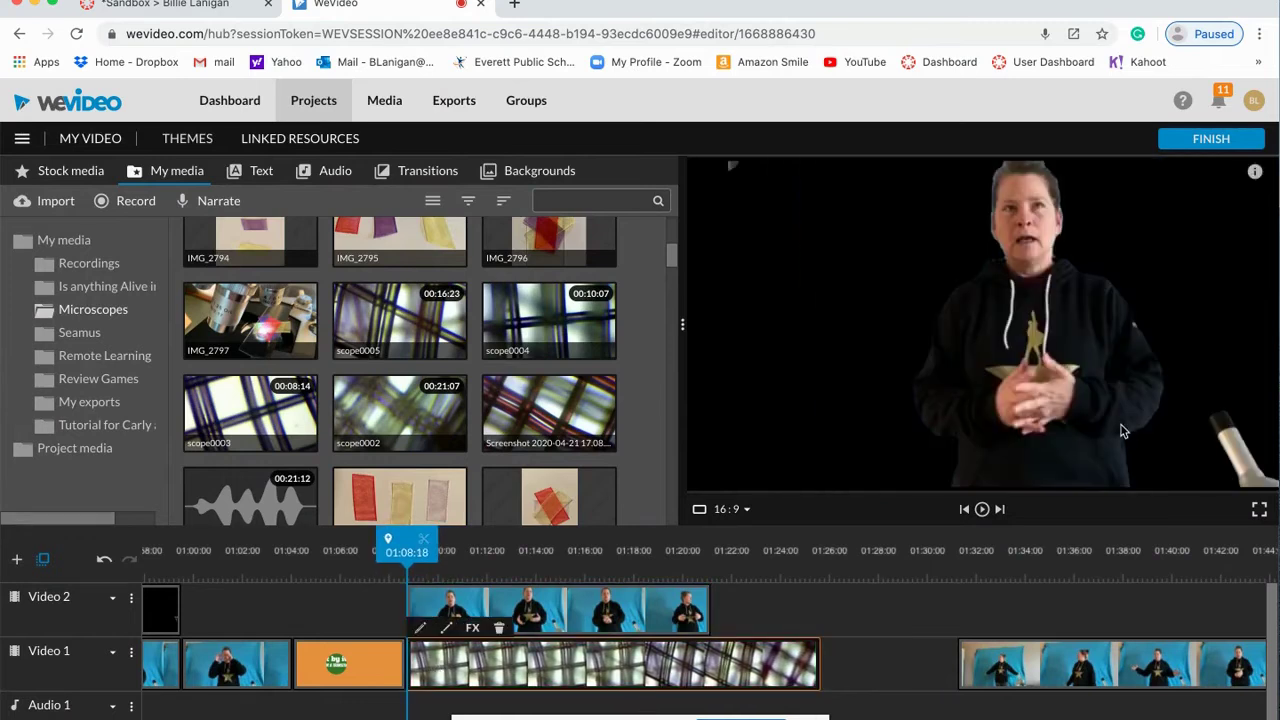
Step: Preview the composite, trim scope0005's end, then delete it from the timeline
click(983, 509)
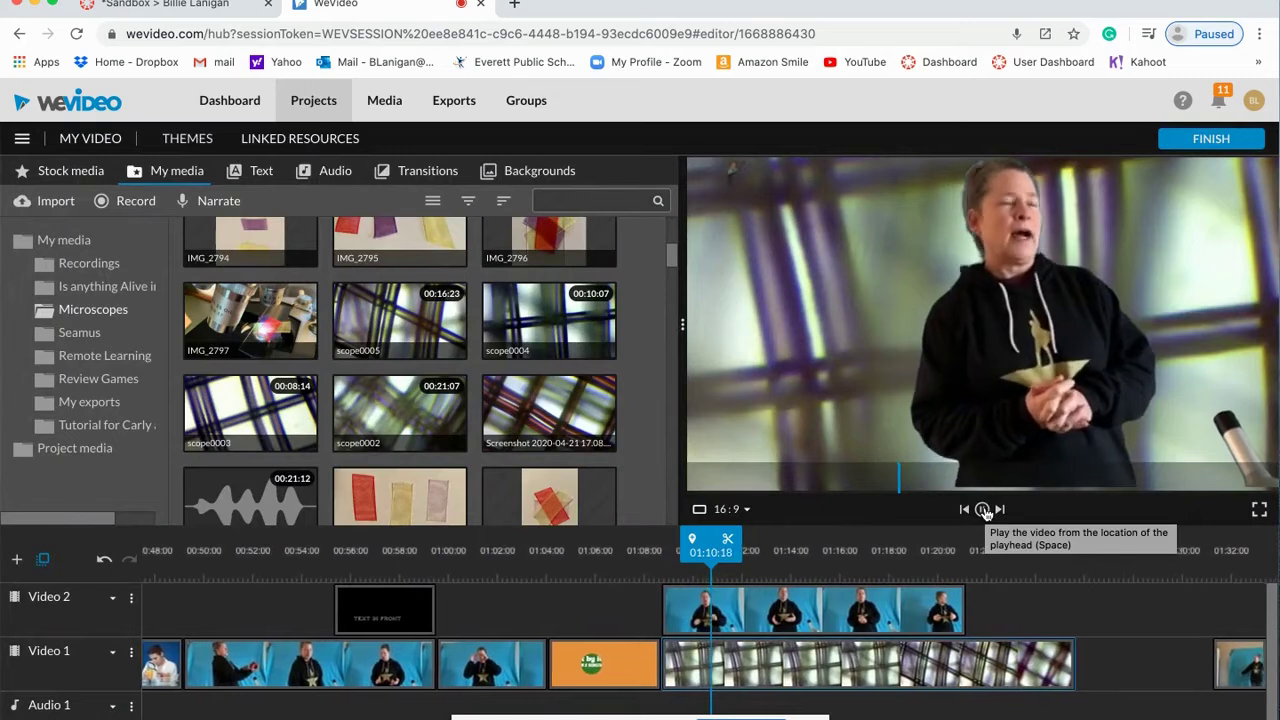
click(983, 509)
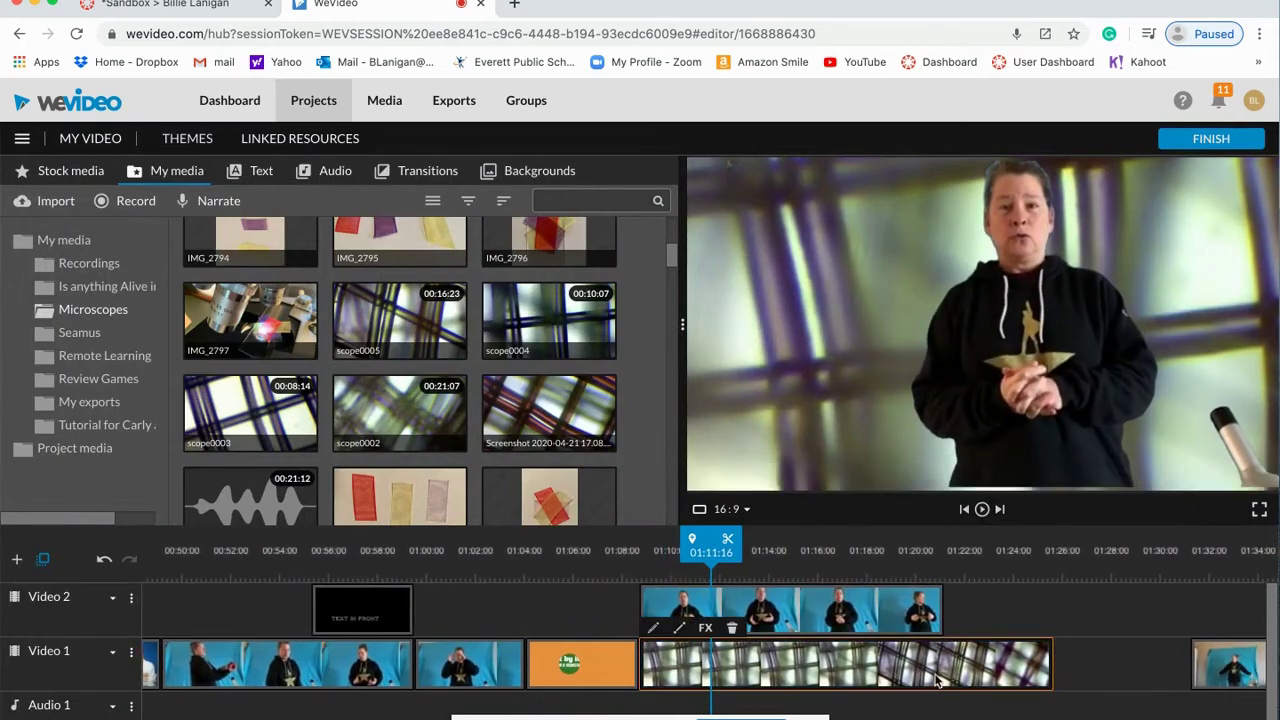
drag(1053, 664, 945, 660)
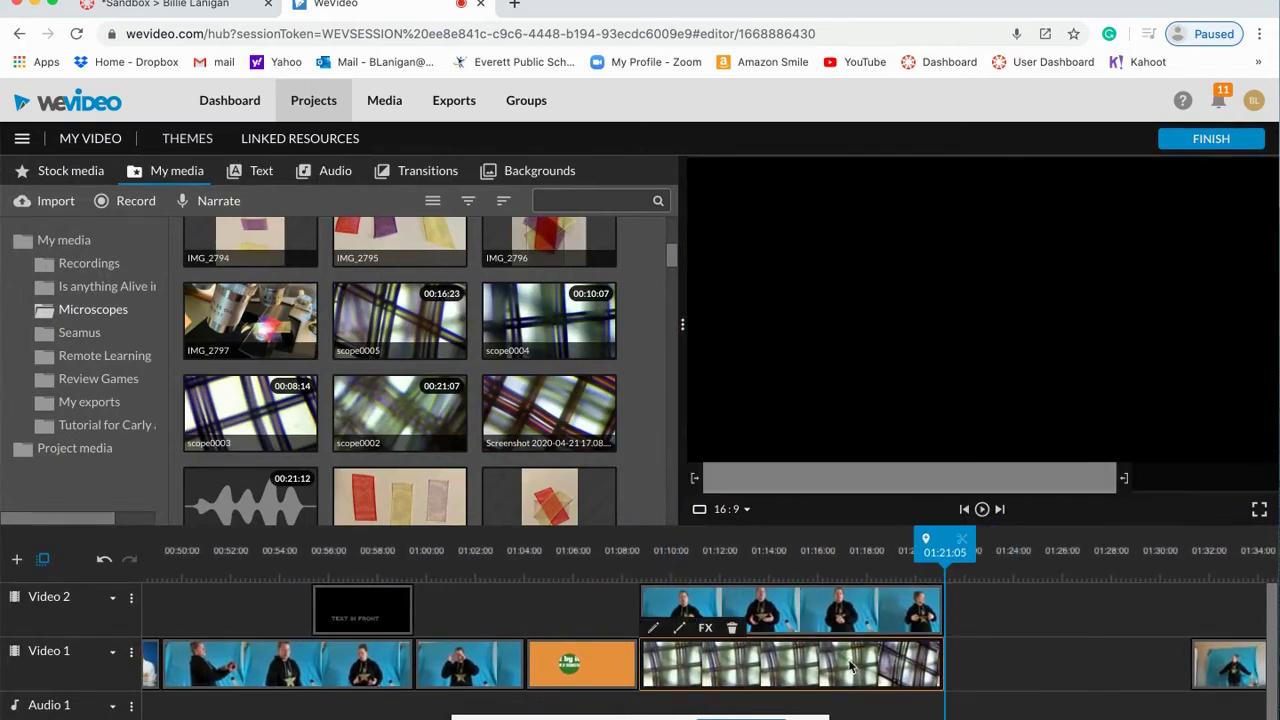
drag(829, 668, 991, 366)
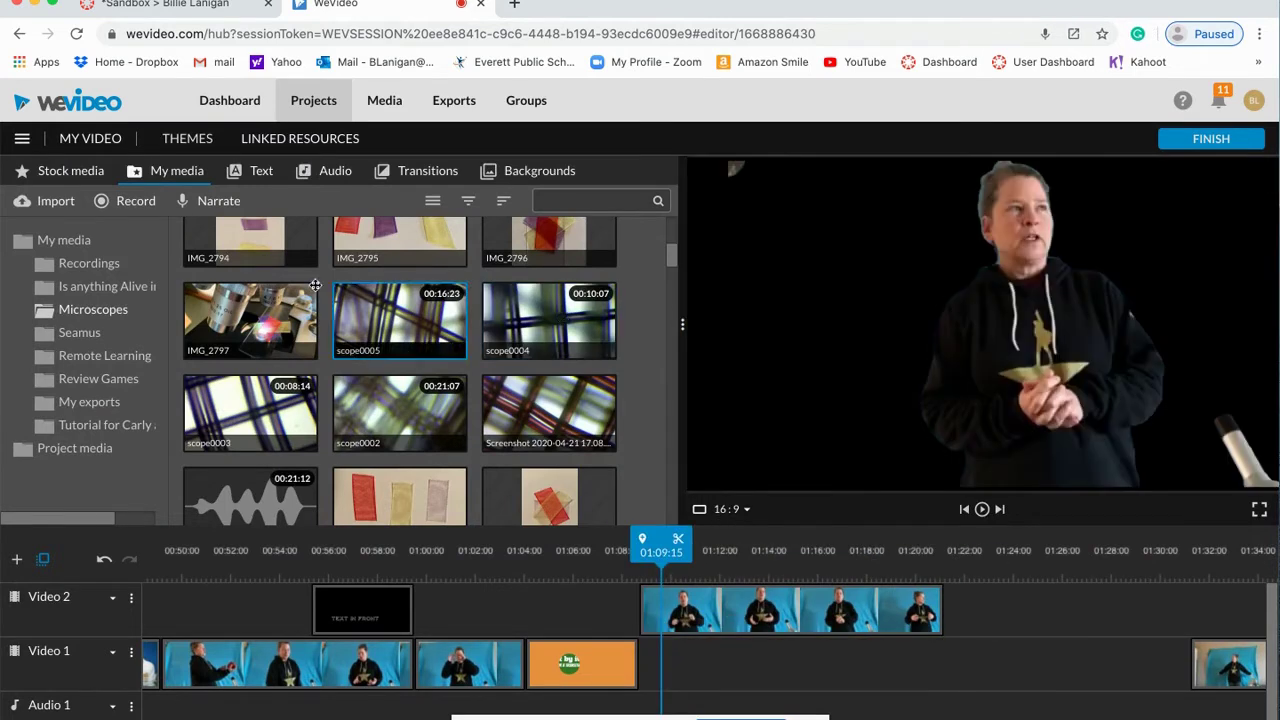
Step: Search the stock media library for 'speed boat' footage
click(70, 171)
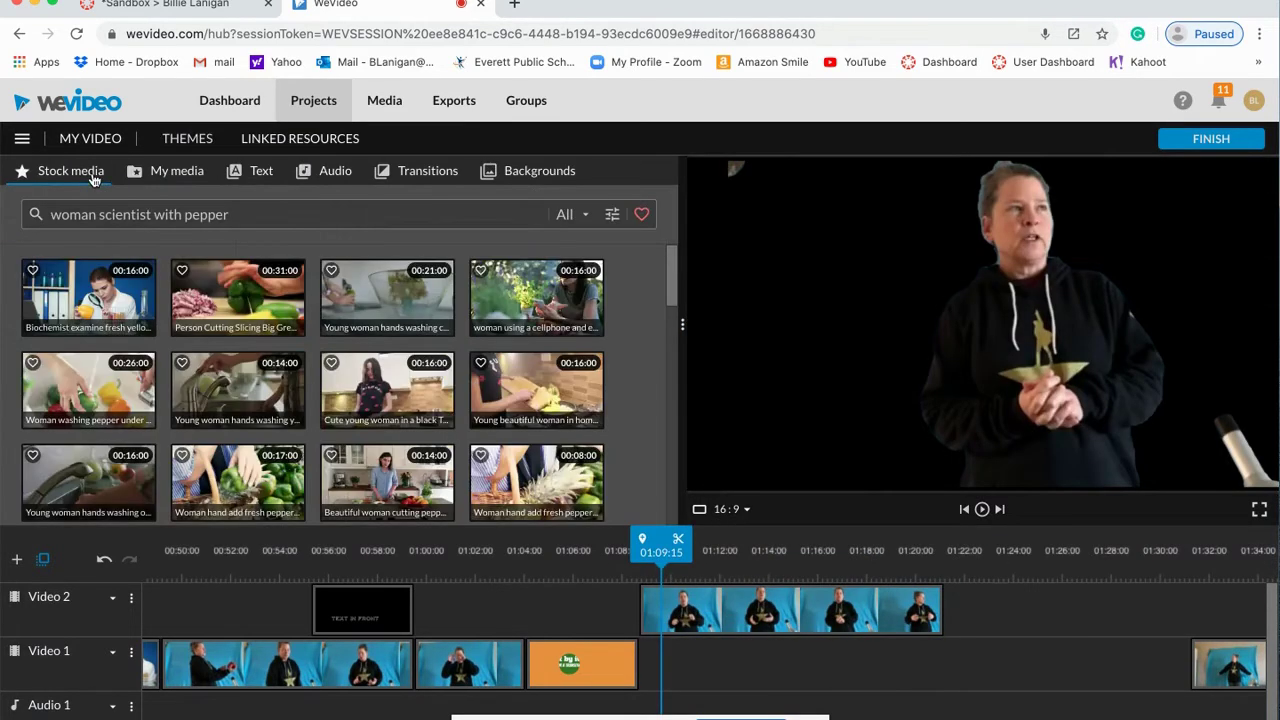
drag(229, 214, 40, 218)
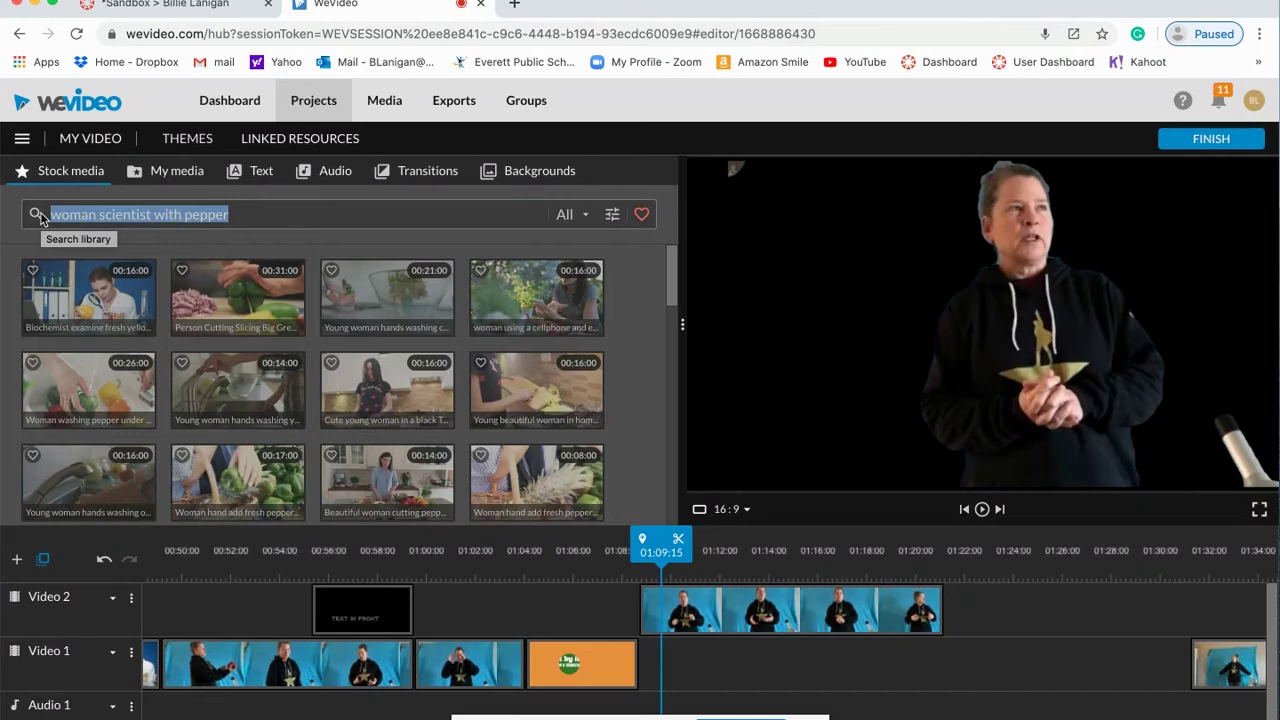
text(speed boat)
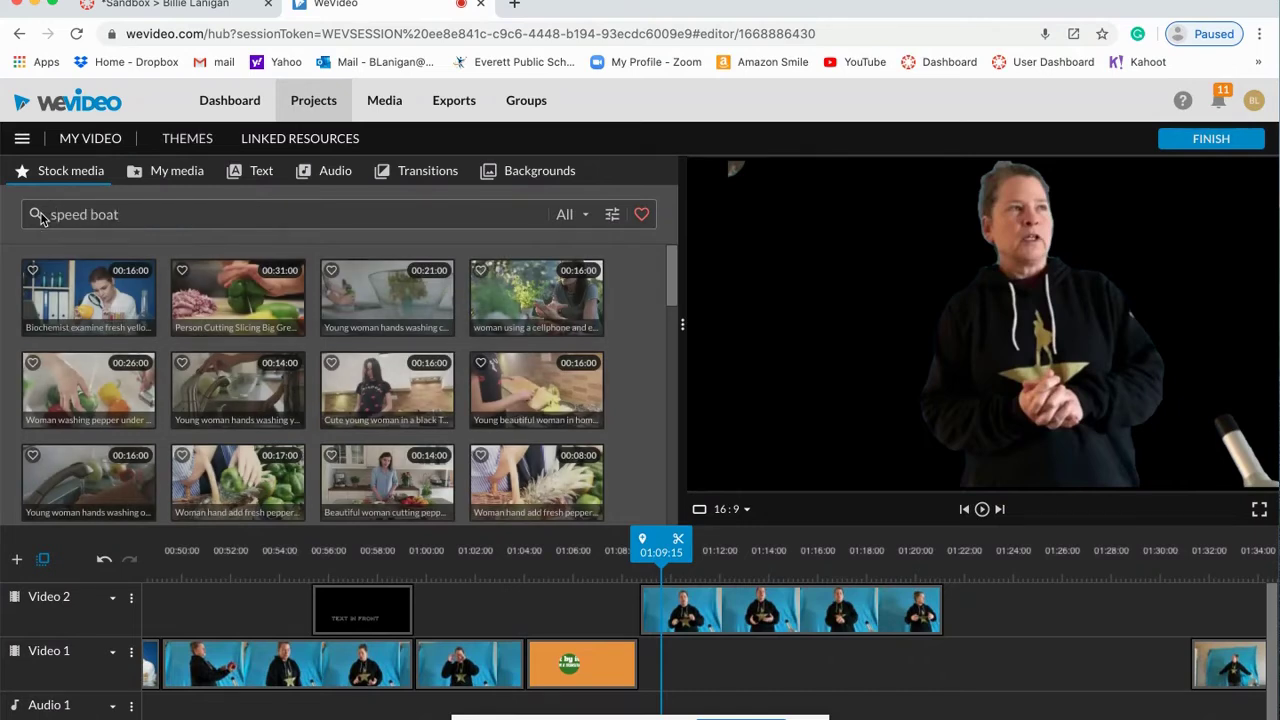
key(Return)
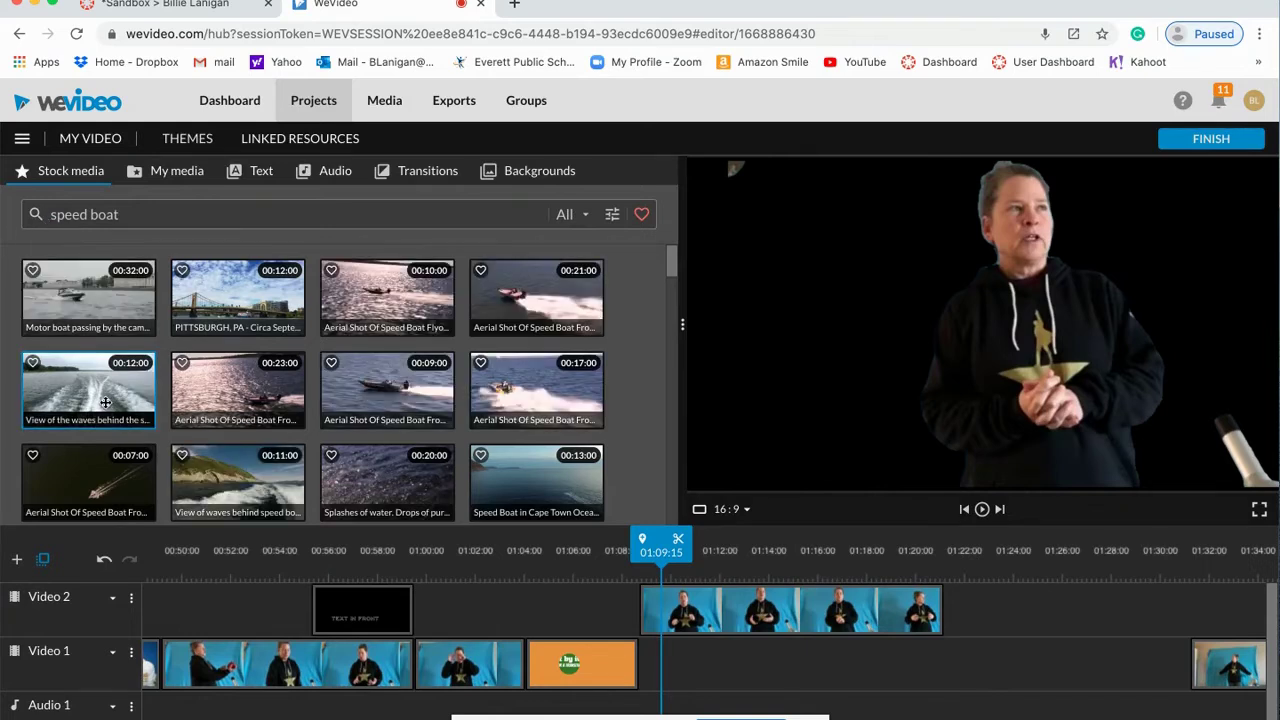
Step: Place the boat-wake clip on Video 1 under the presenter and preview the composite
drag(105, 402, 667, 665)
click(982, 510)
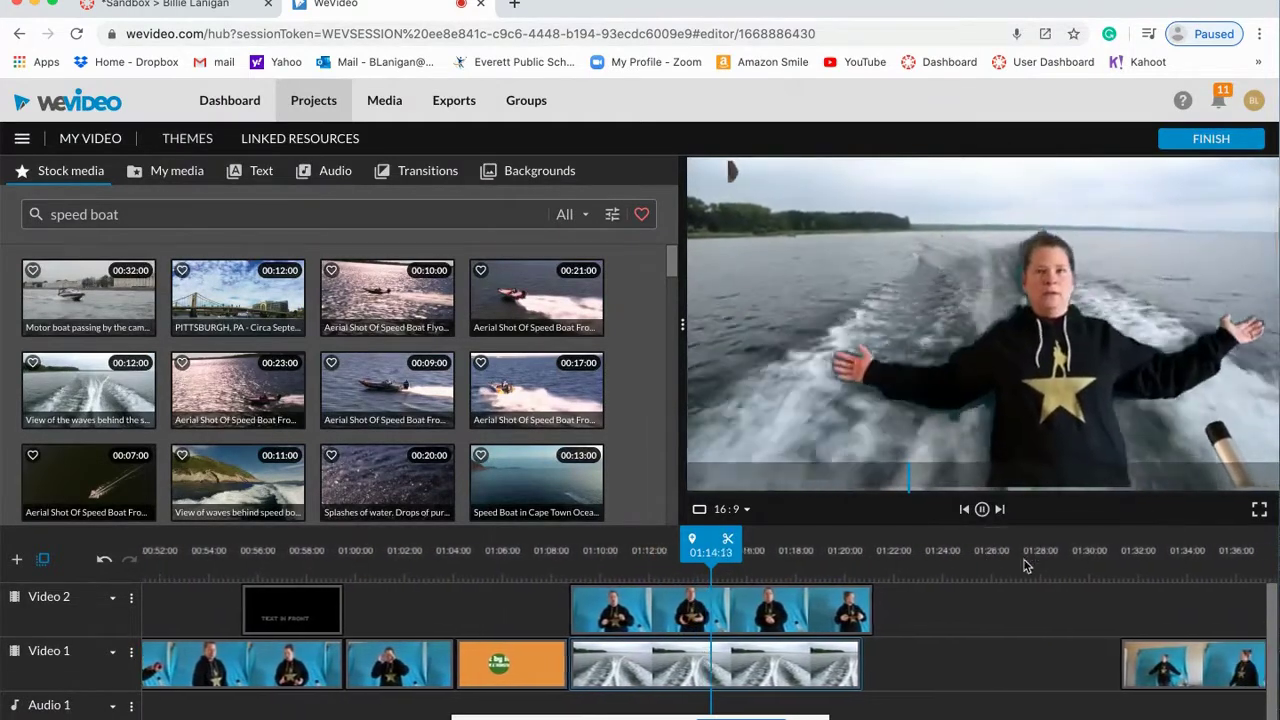
click(982, 509)
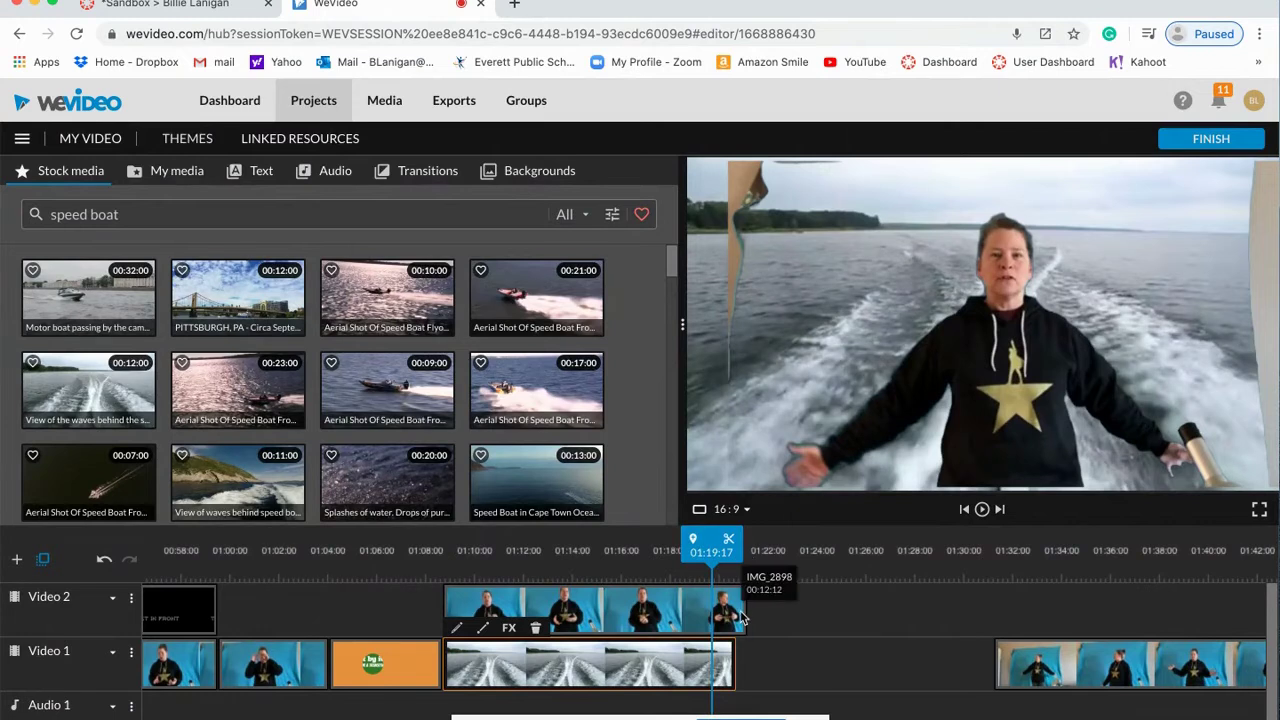
Step: Insert a second waves clip after the first boat clip and trim it to end near 01:21:05
drag(733, 657, 735, 666)
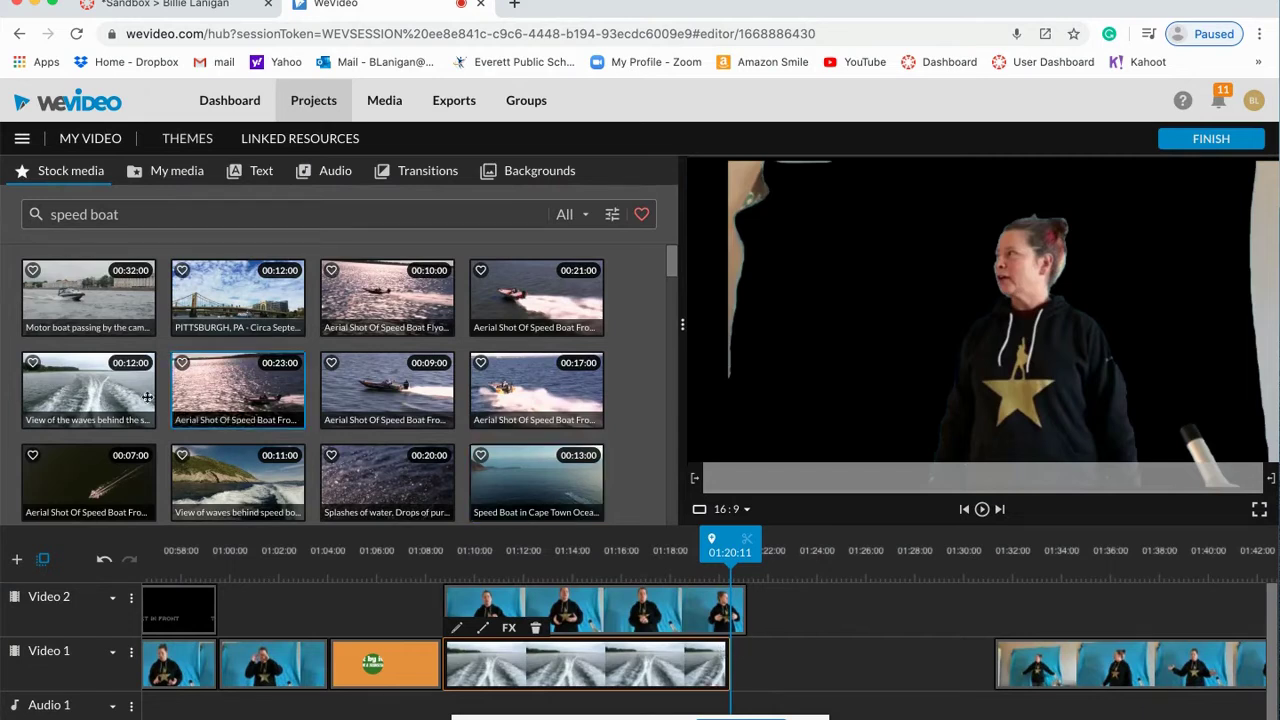
drag(130, 386, 752, 652)
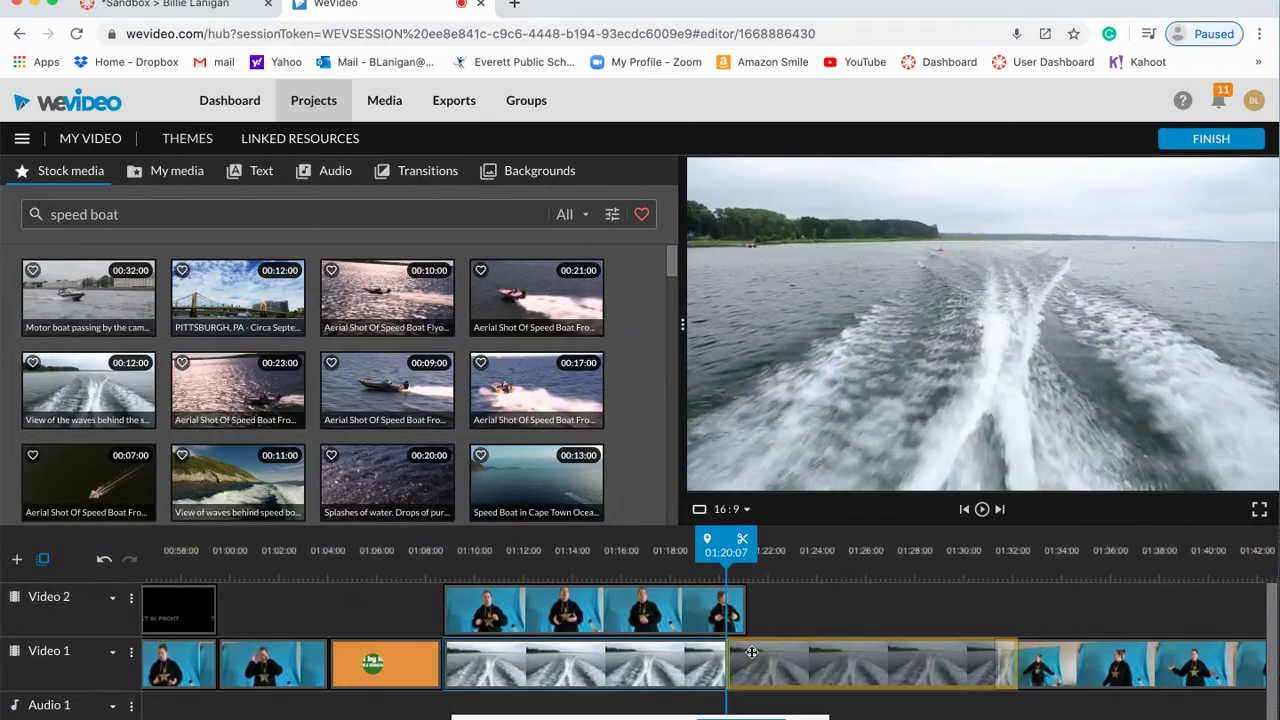
key(ctrl+z)
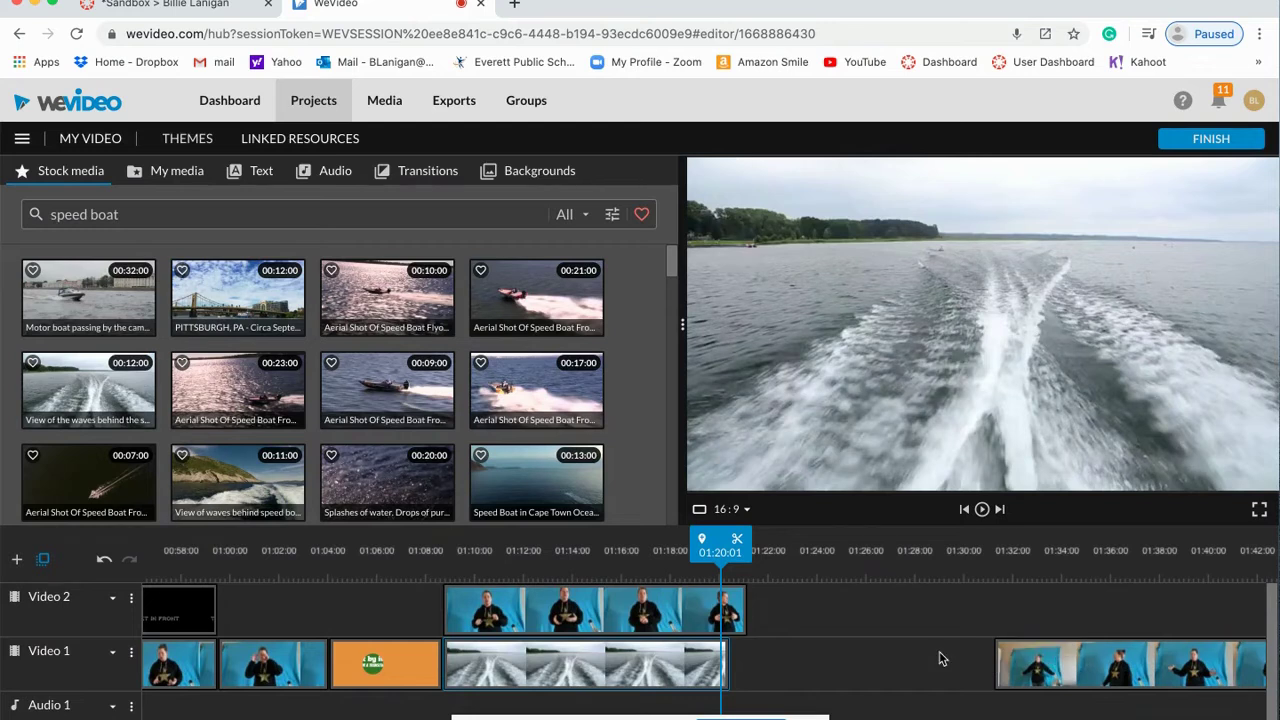
drag(88, 388, 759, 660)
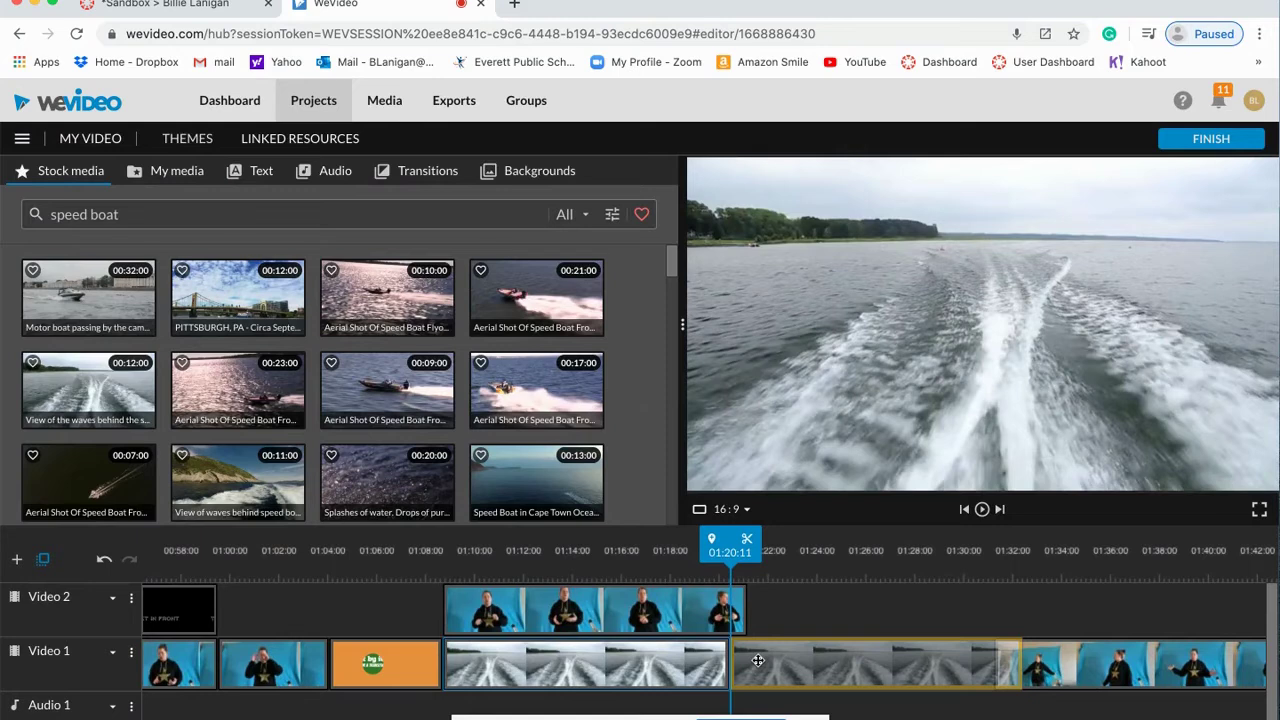
drag(764, 660, 753, 668)
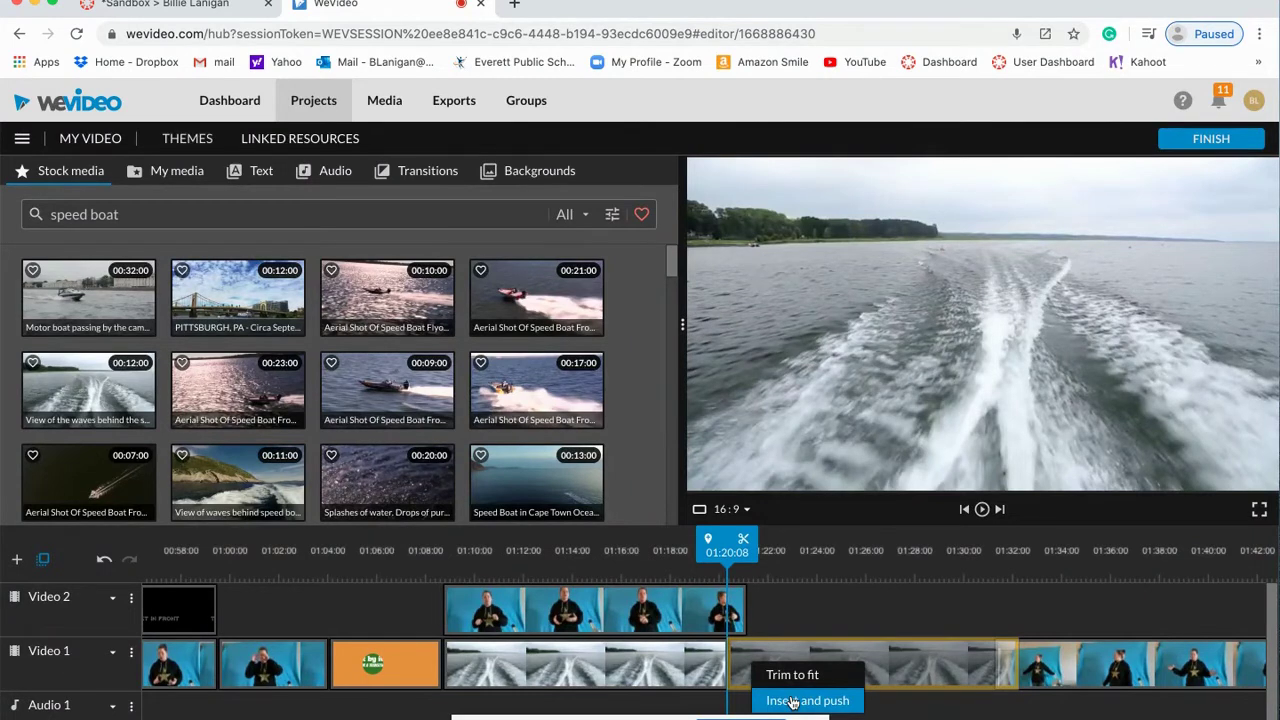
click(792, 702)
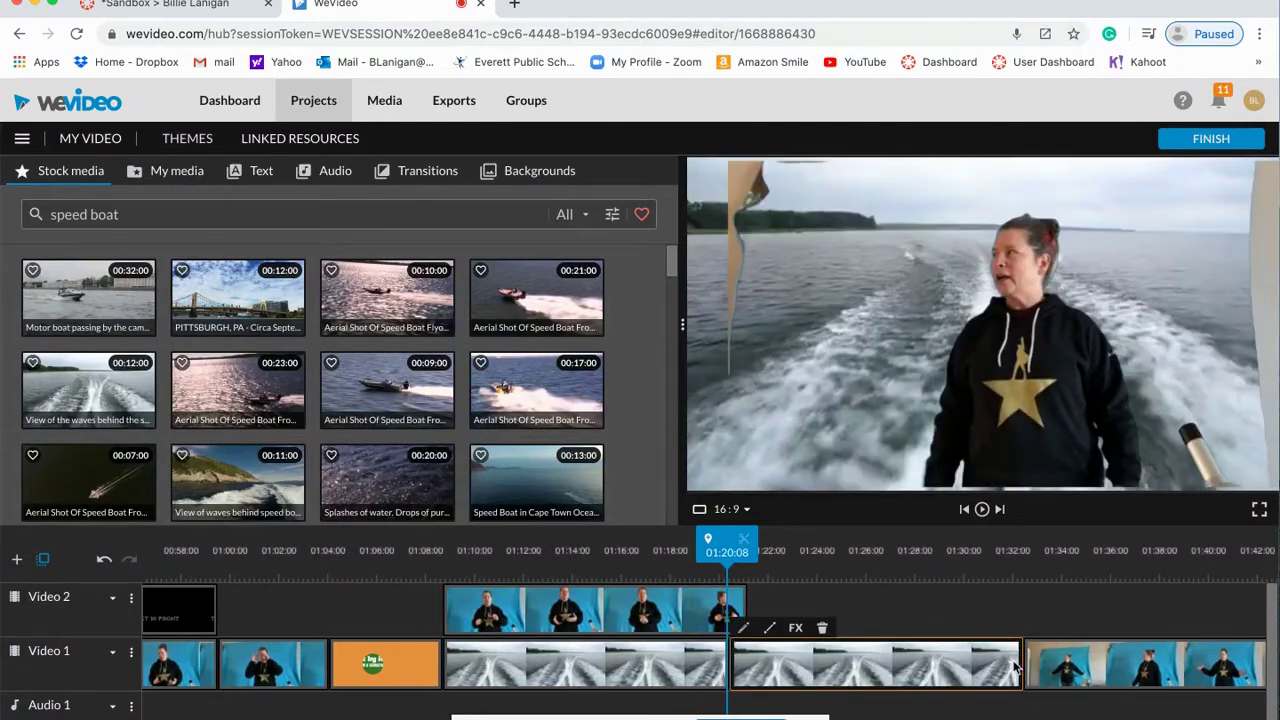
drag(1019, 662, 746, 652)
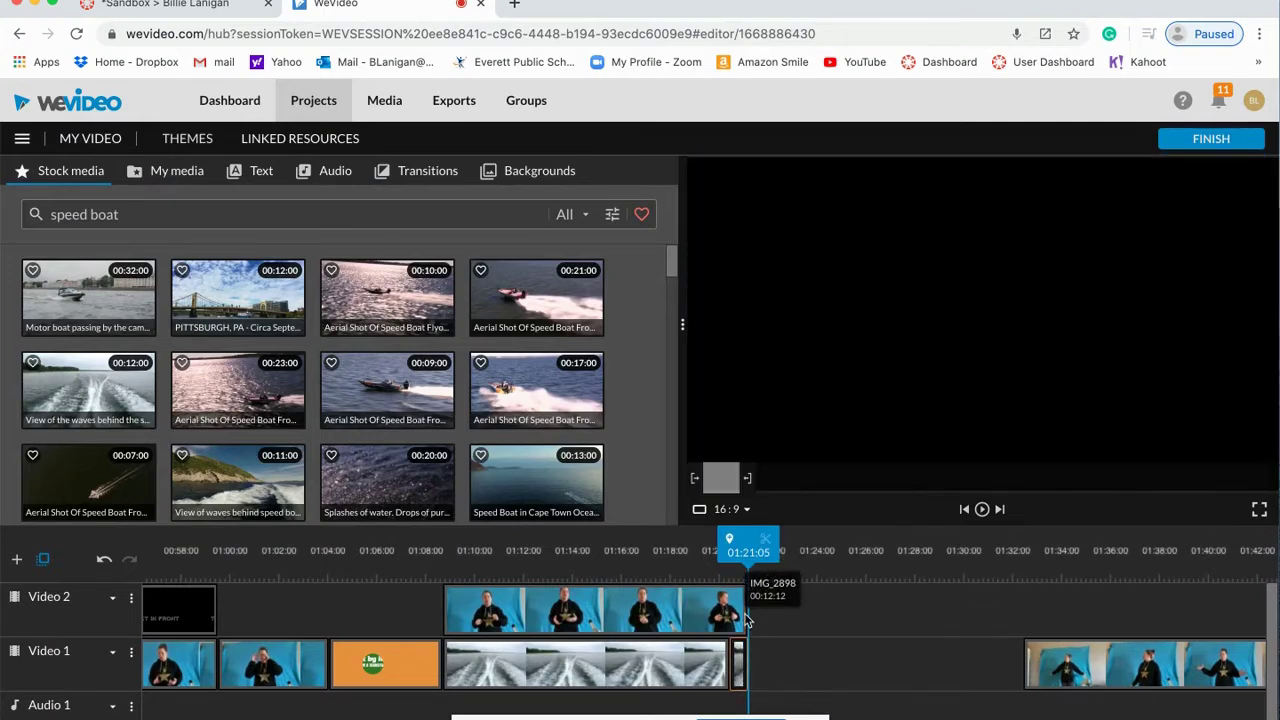
Step: Slide the next presenter clip left against the boat footage and split it at 01:26:22
drag(1068, 660, 794, 660)
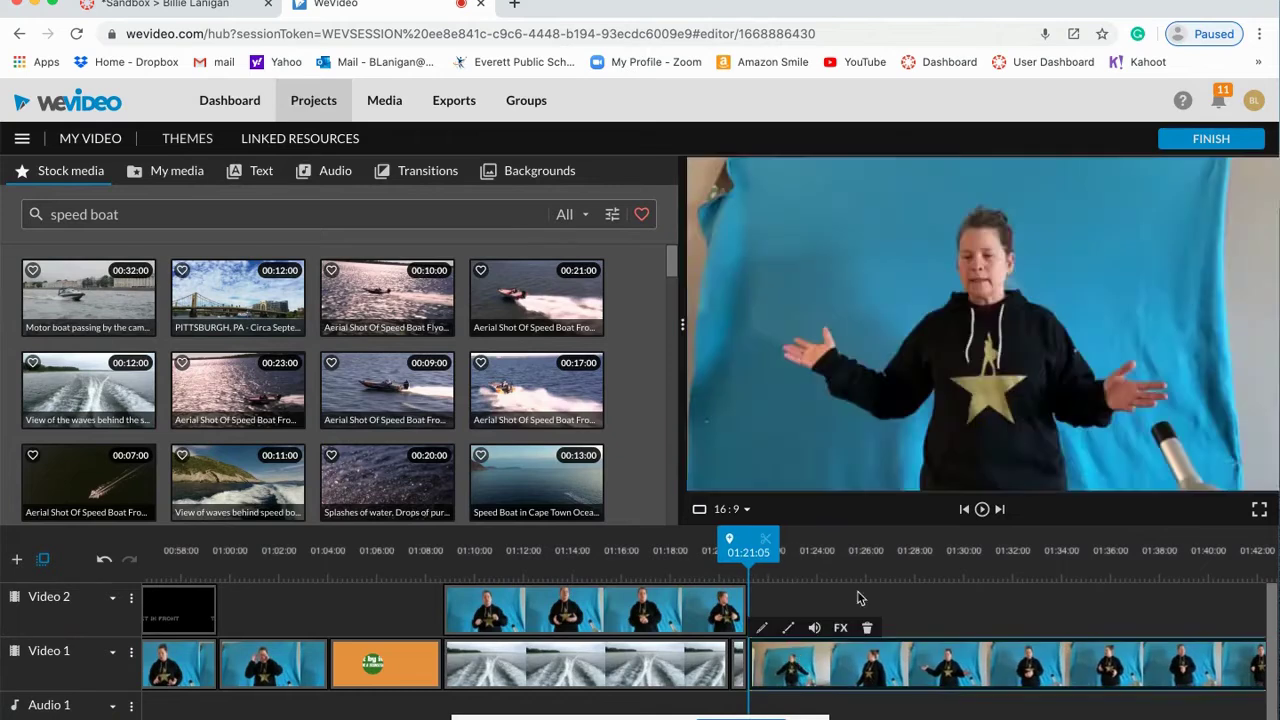
click(981, 510)
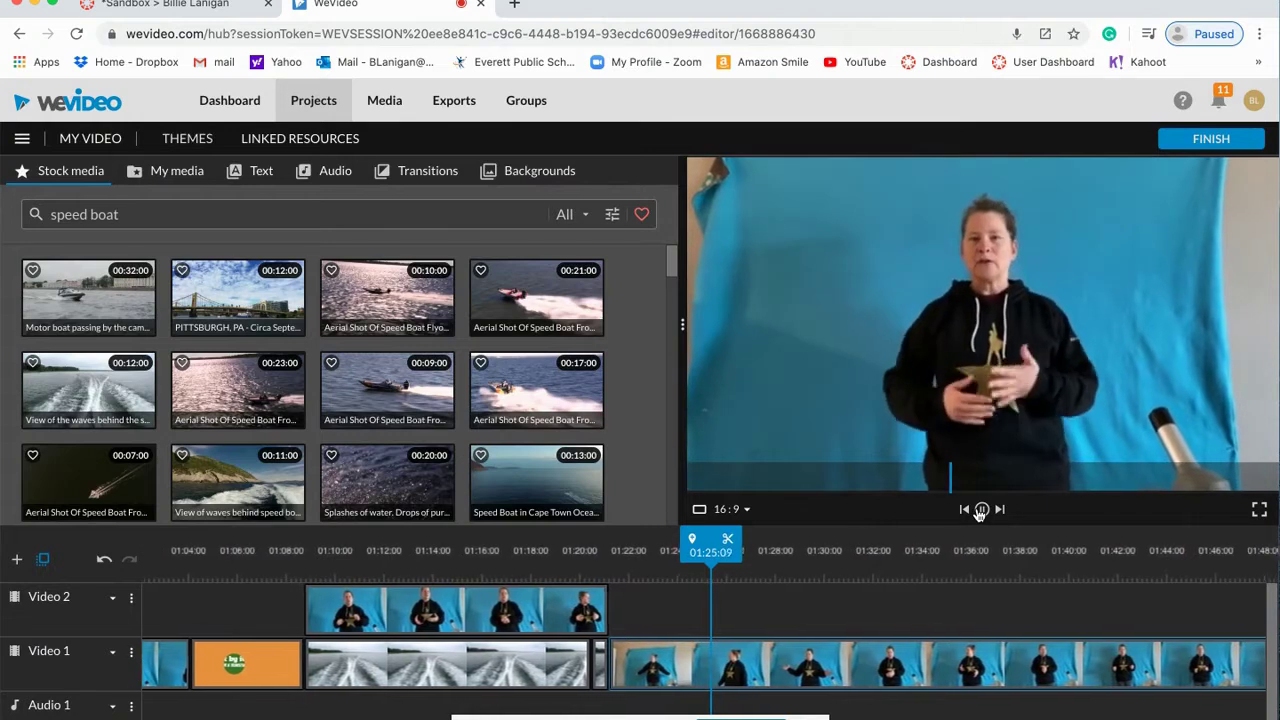
click(981, 510)
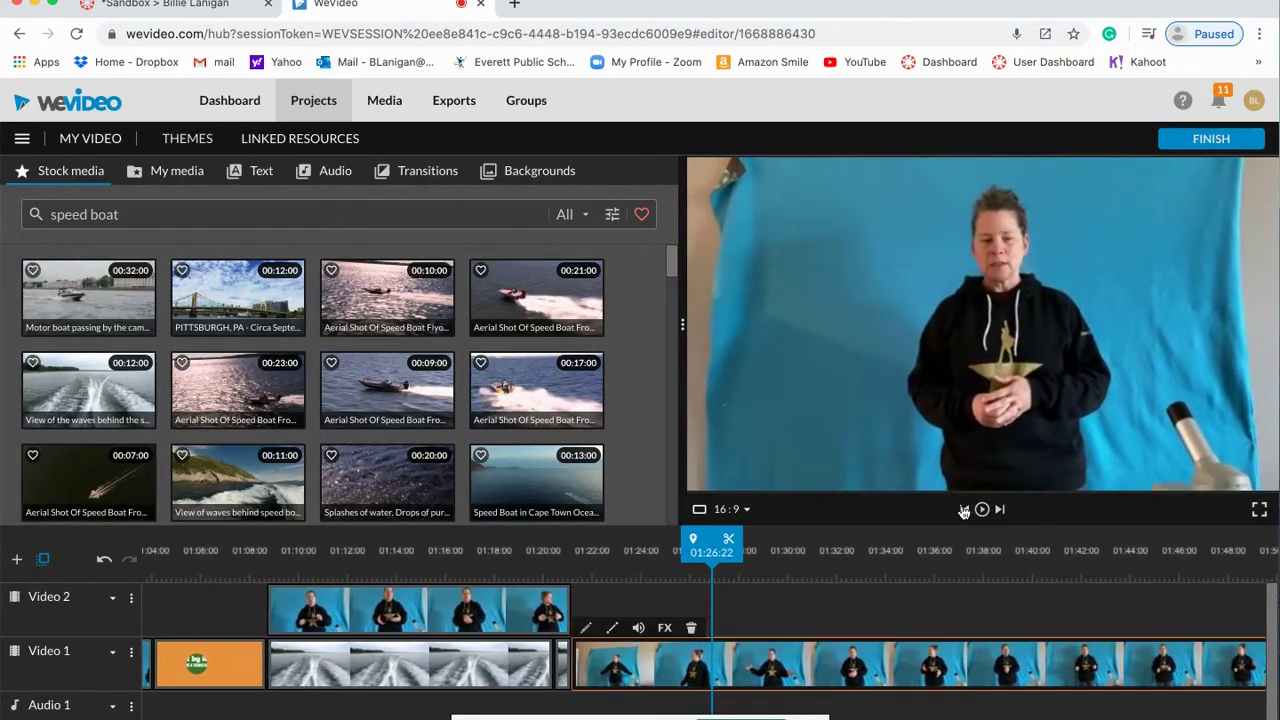
click(730, 540)
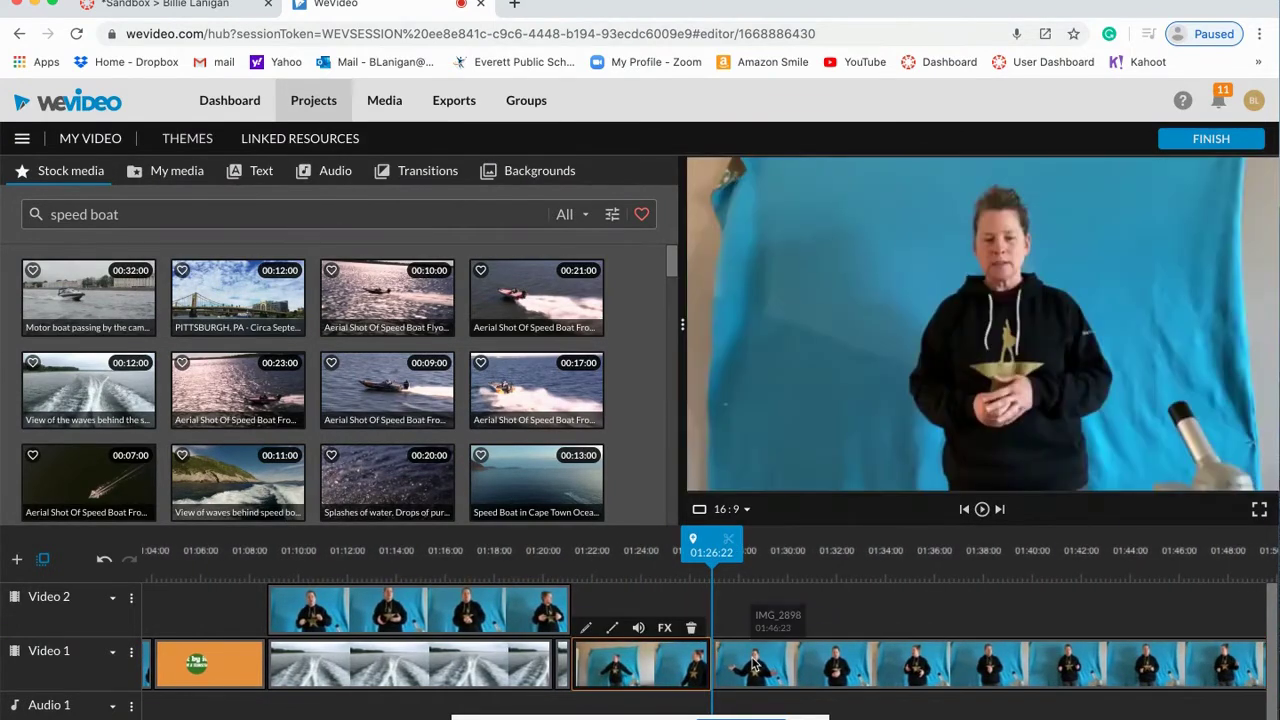
right_click(755, 667)
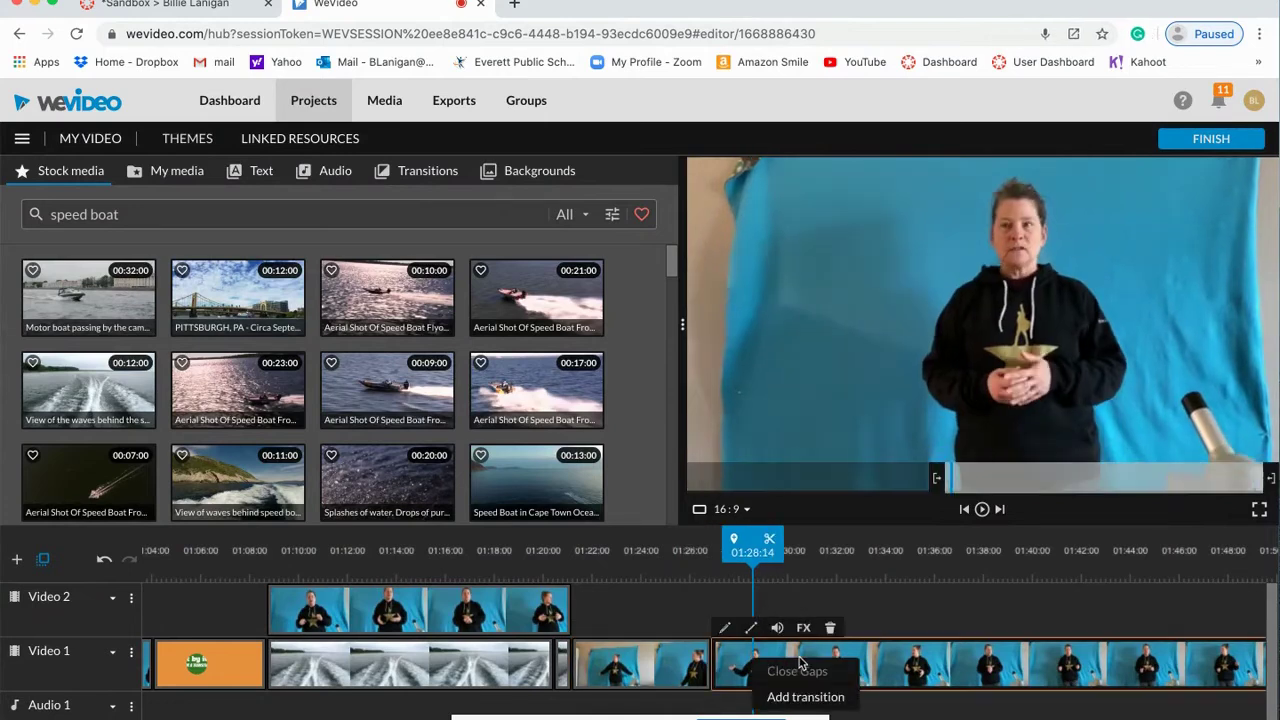
click(745, 670)
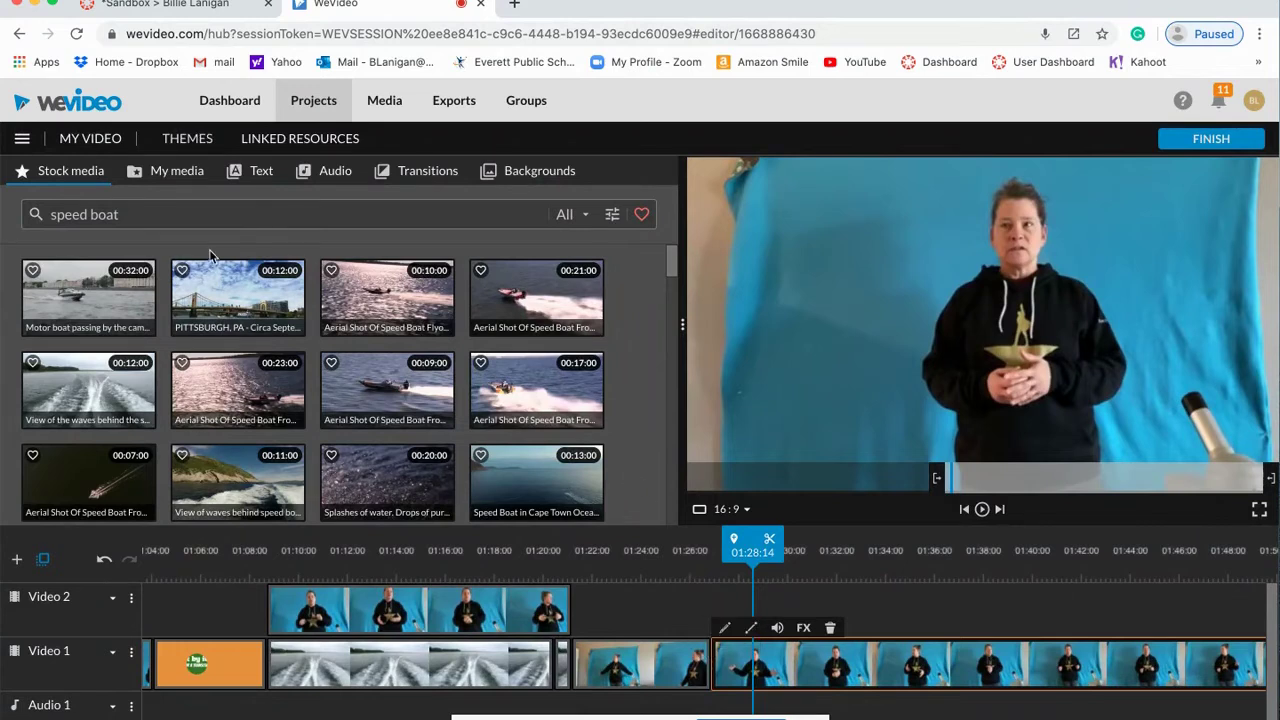
Step: Drop the 2d tile horizontal transition between clips on Video 1 and play to check it
click(420, 174)
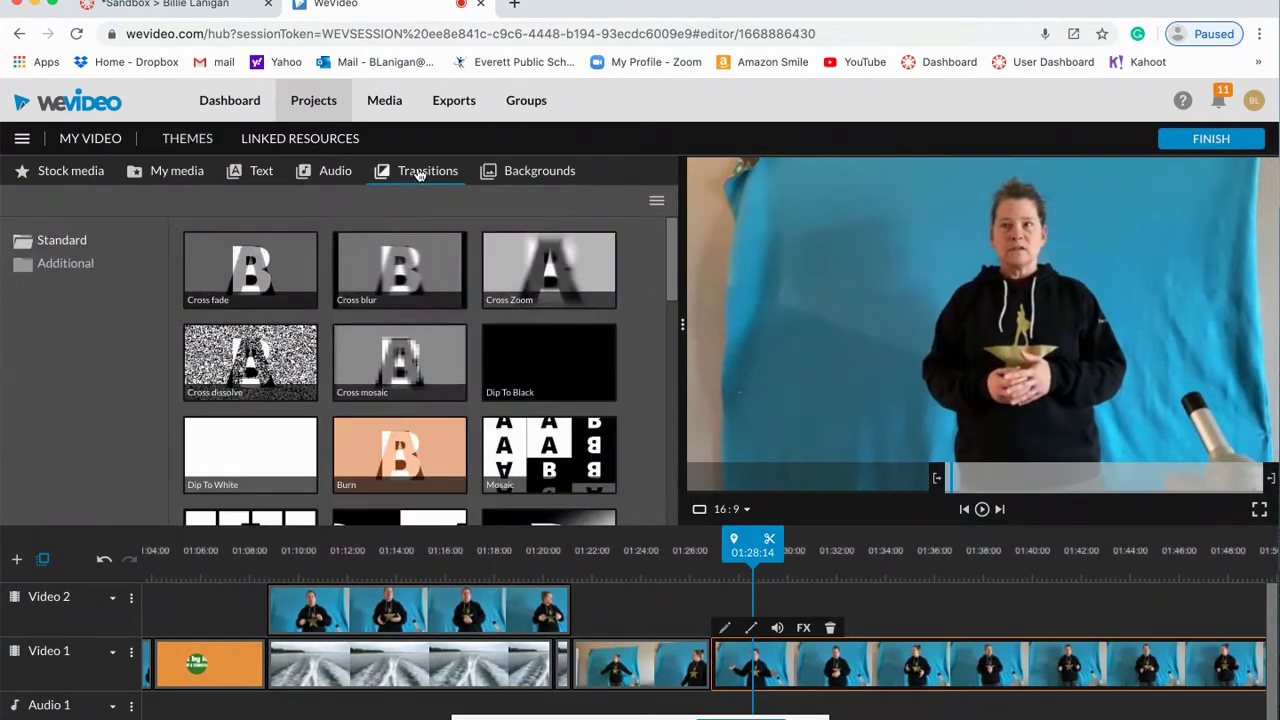
scroll(401, 394, down, 5)
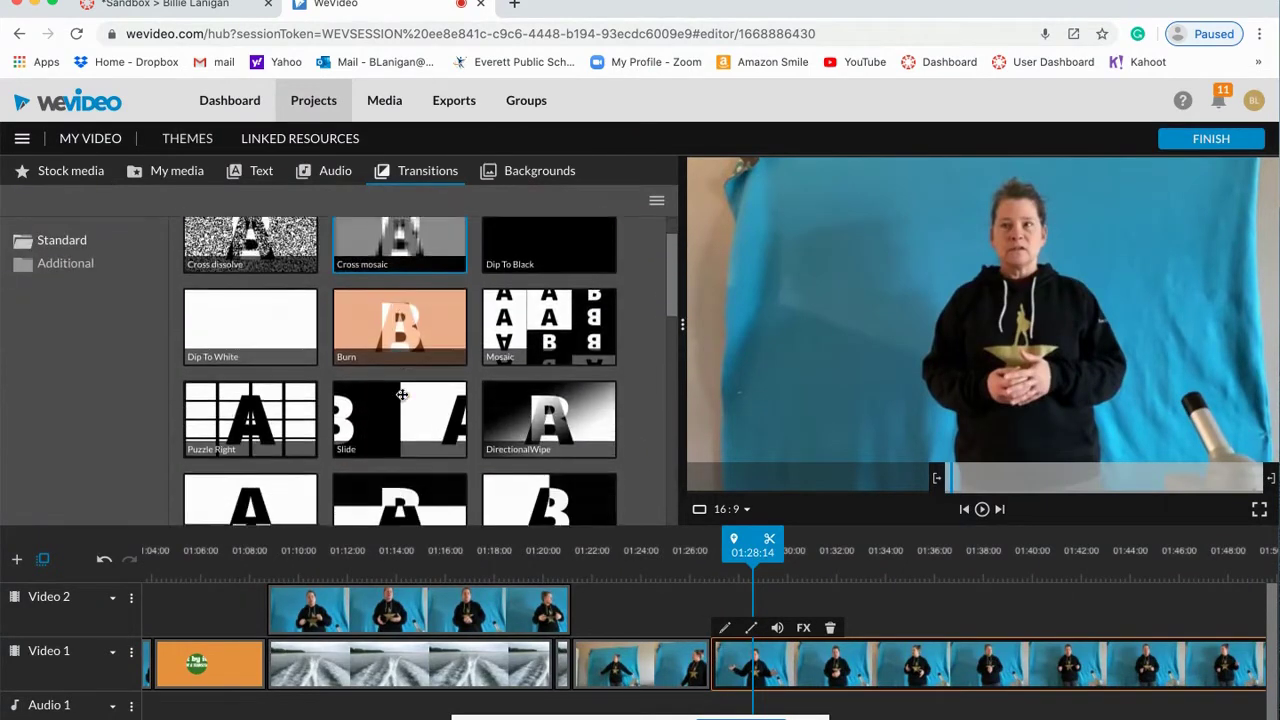
scroll(405, 400, down, 3)
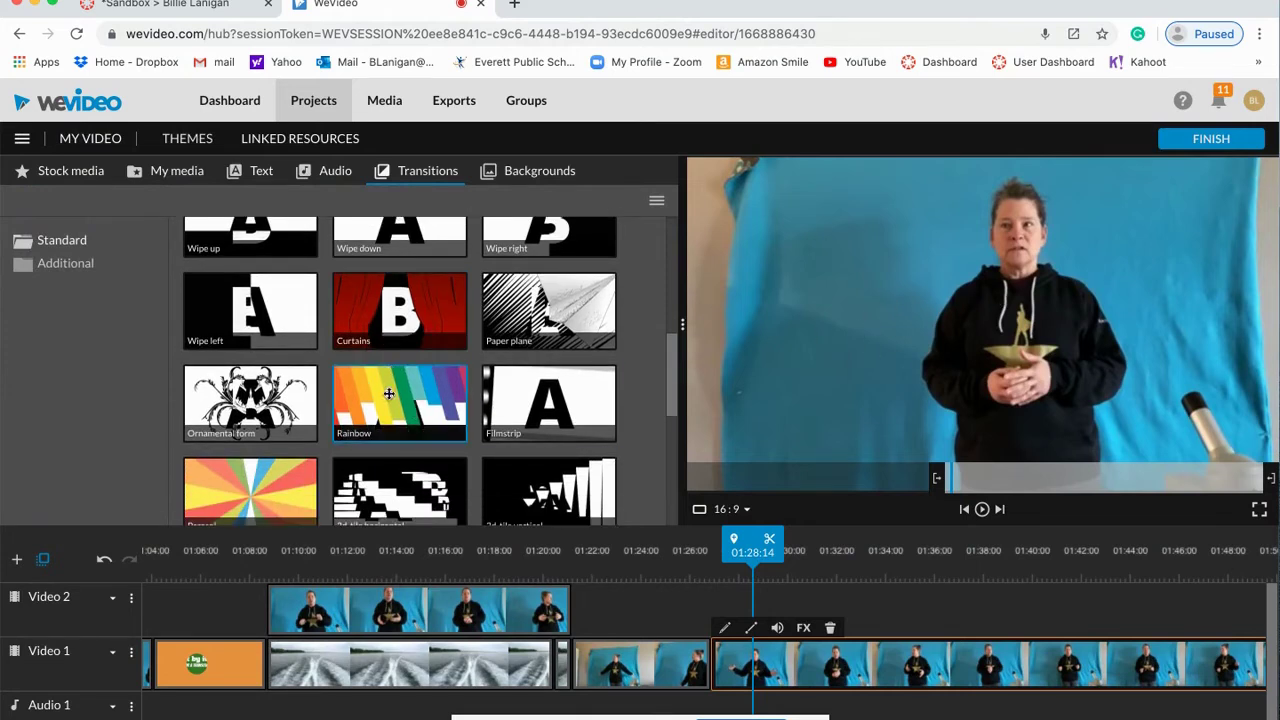
click(397, 387)
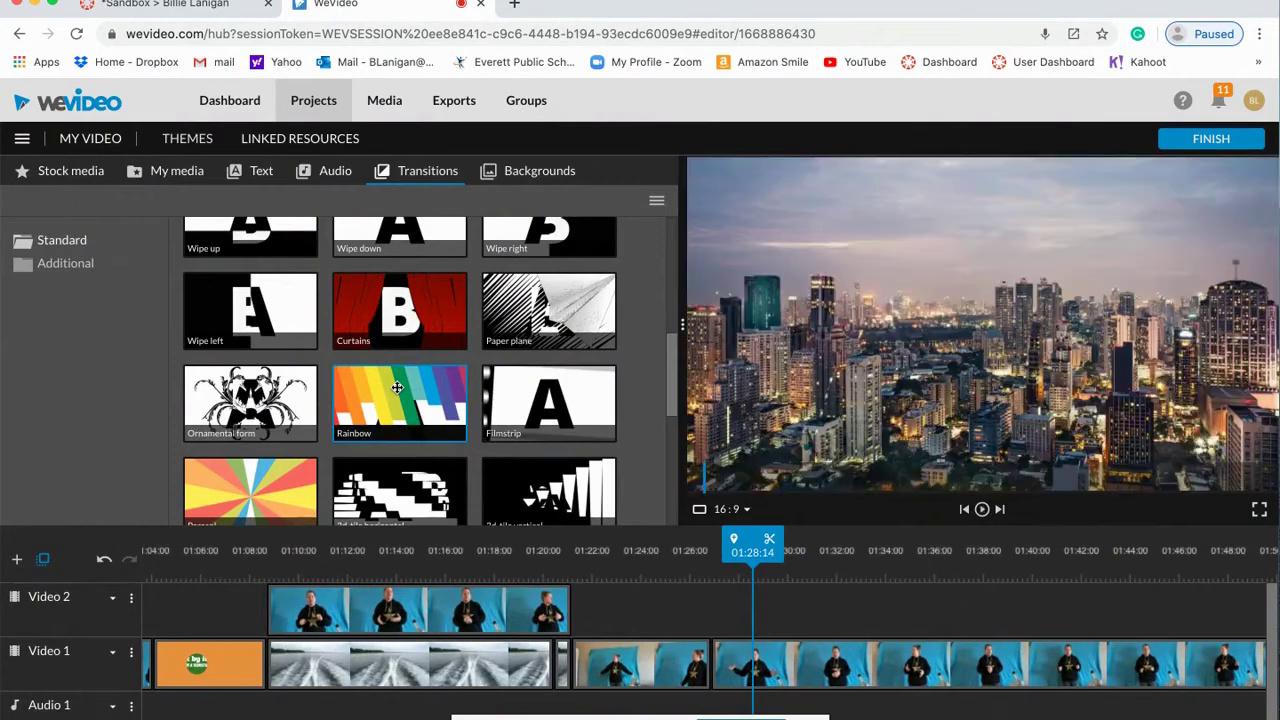
drag(393, 494, 656, 658)
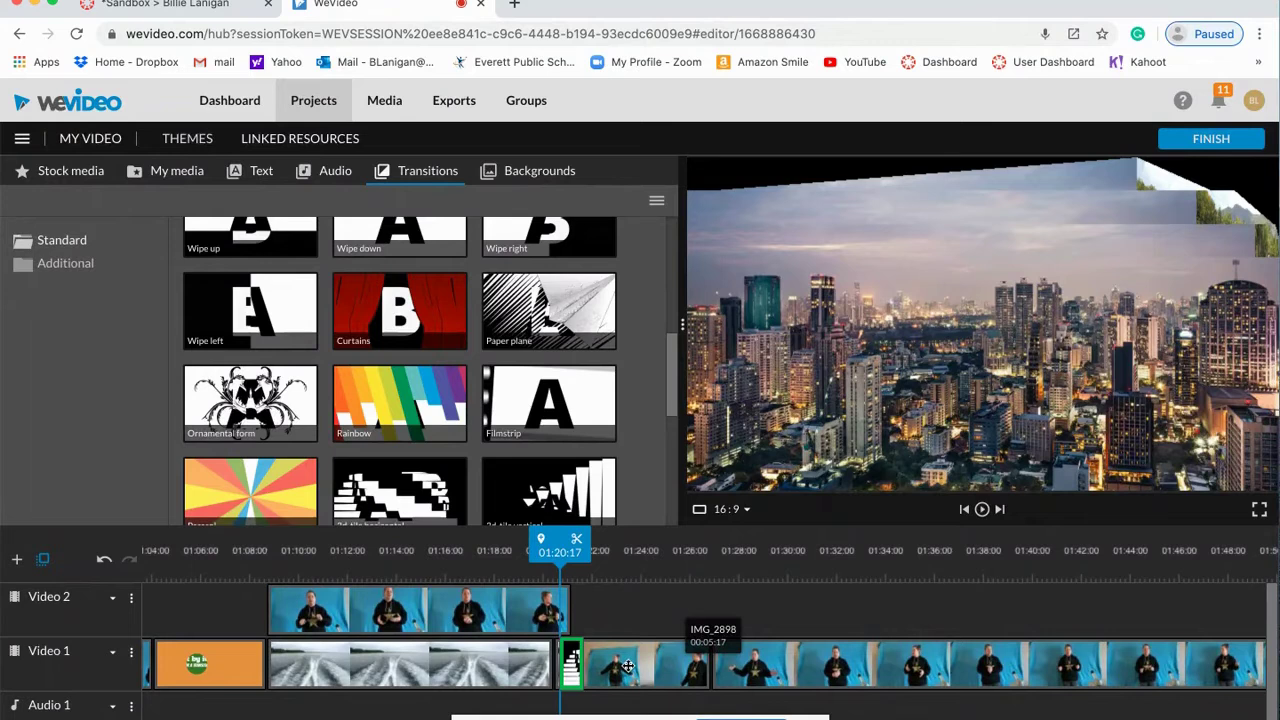
click(547, 624)
click(983, 510)
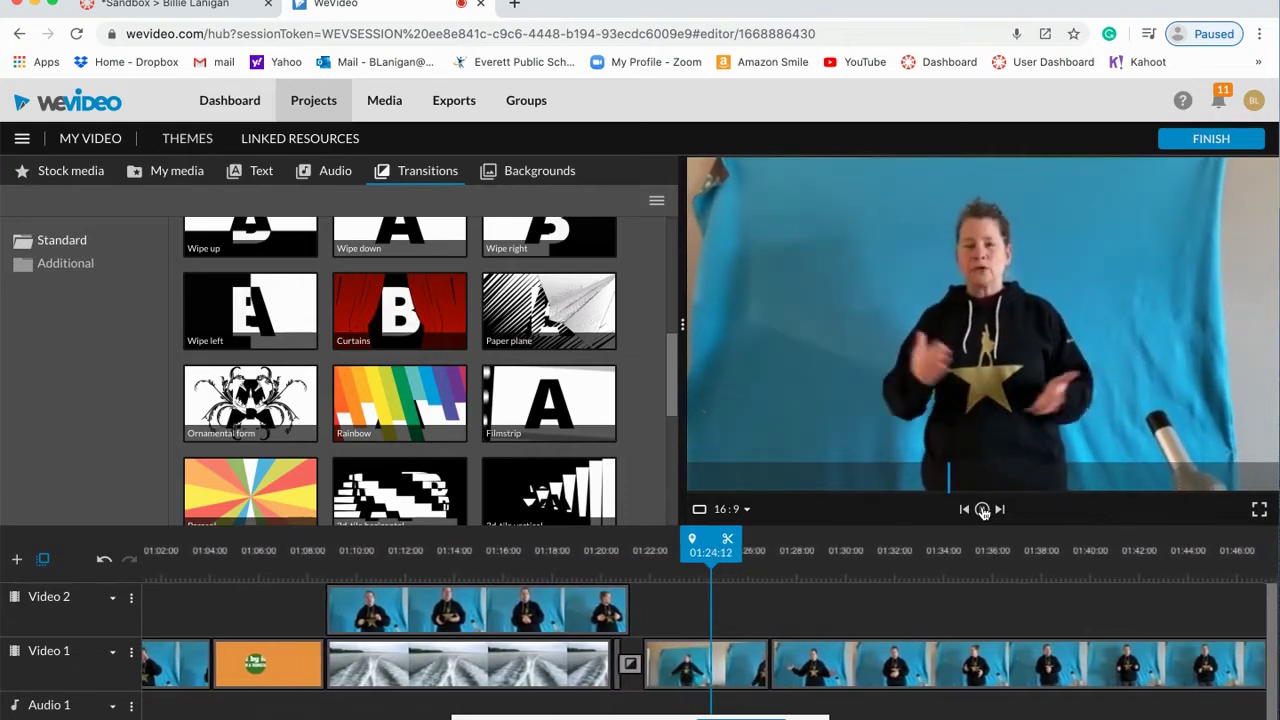
click(983, 510)
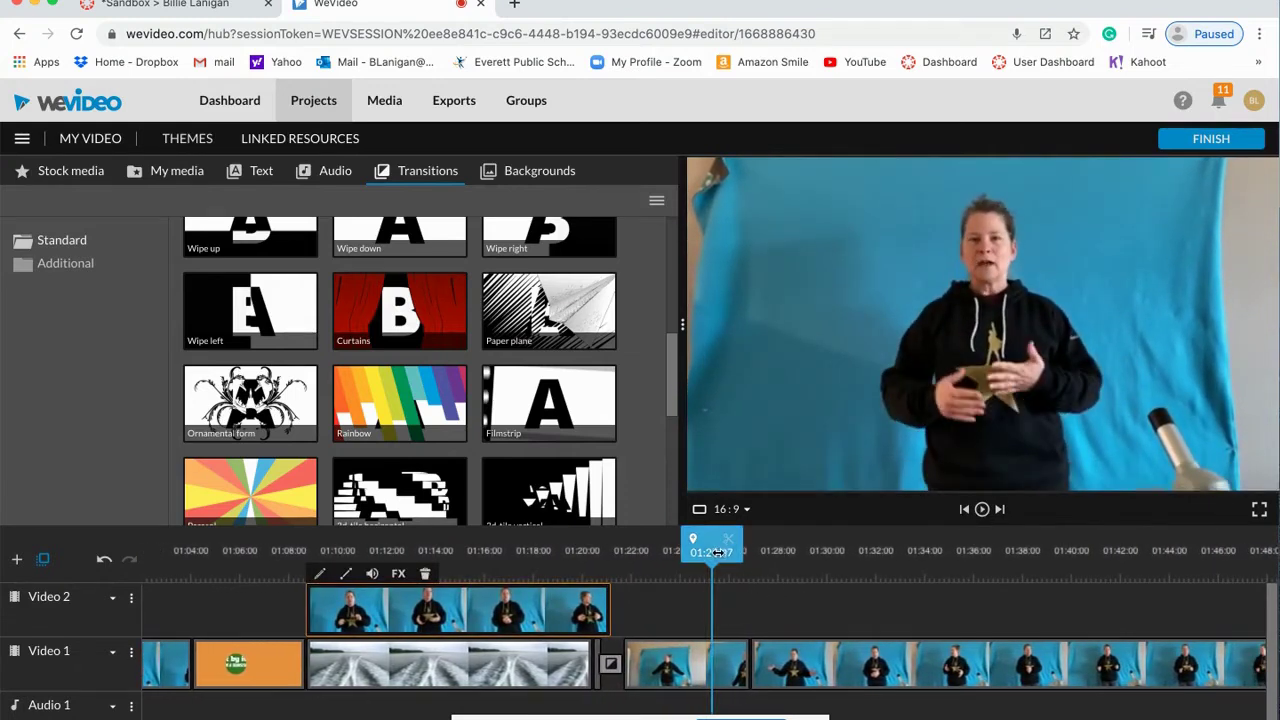
Step: Move the transition to after the short presenter clip and nudge that clip slightly left
click(713, 671)
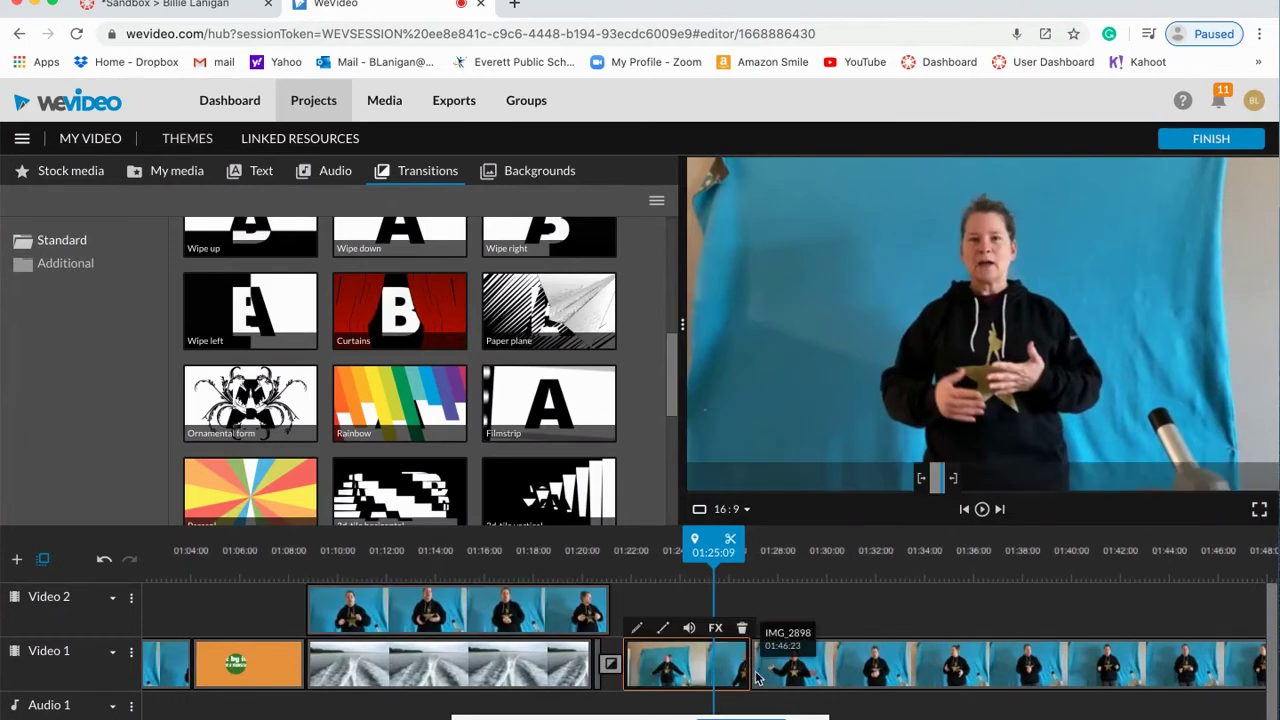
drag(611, 665, 750, 665)
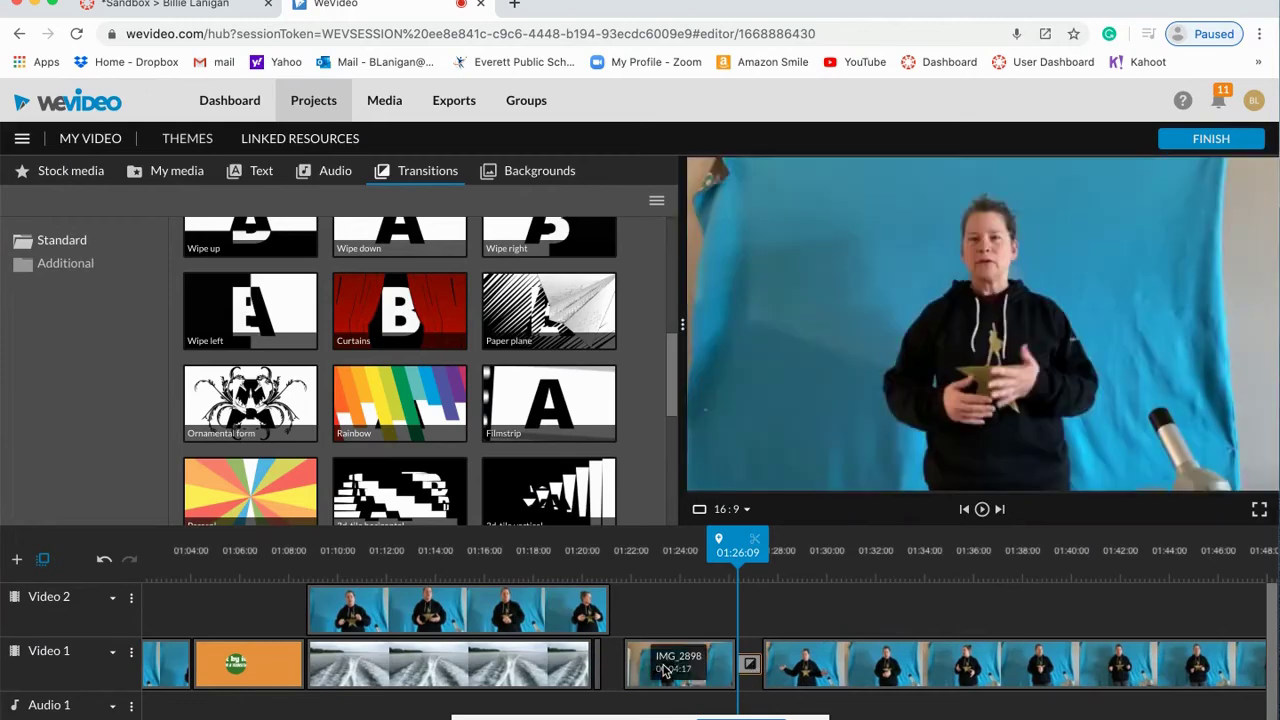
click(665, 670)
drag(665, 670, 652, 668)
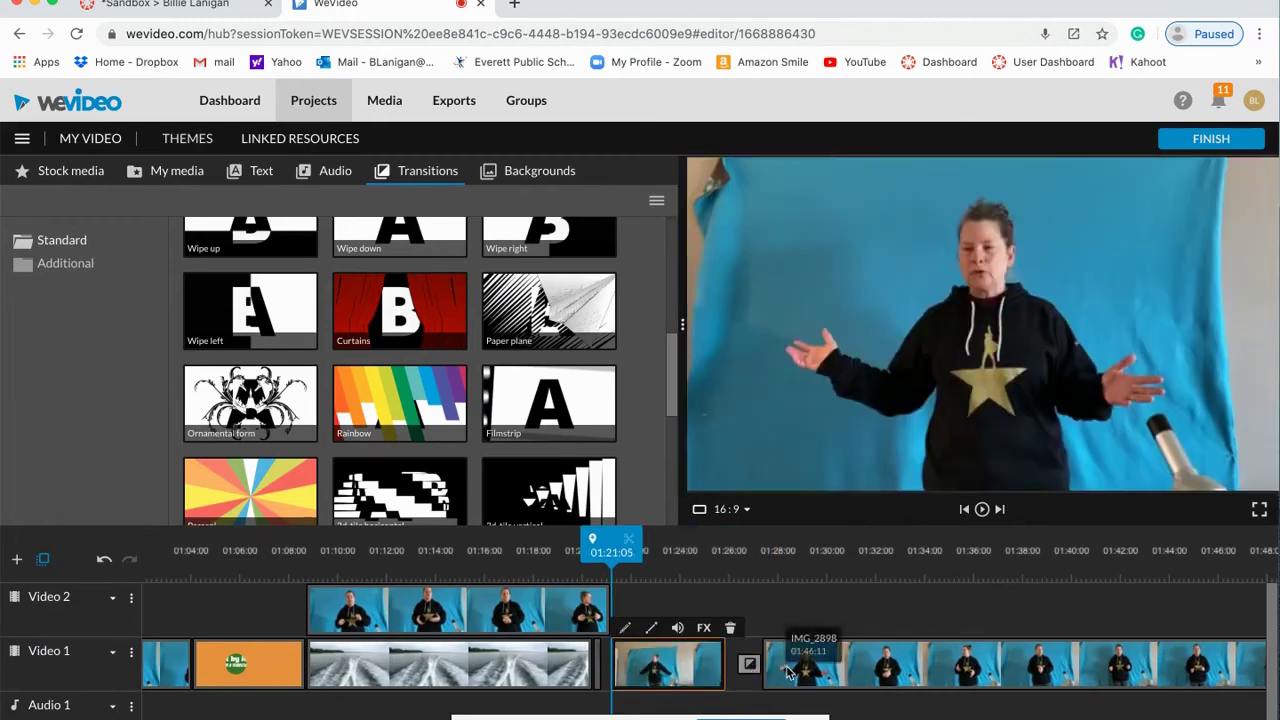
click(782, 668)
drag(782, 668, 781, 667)
click(697, 660)
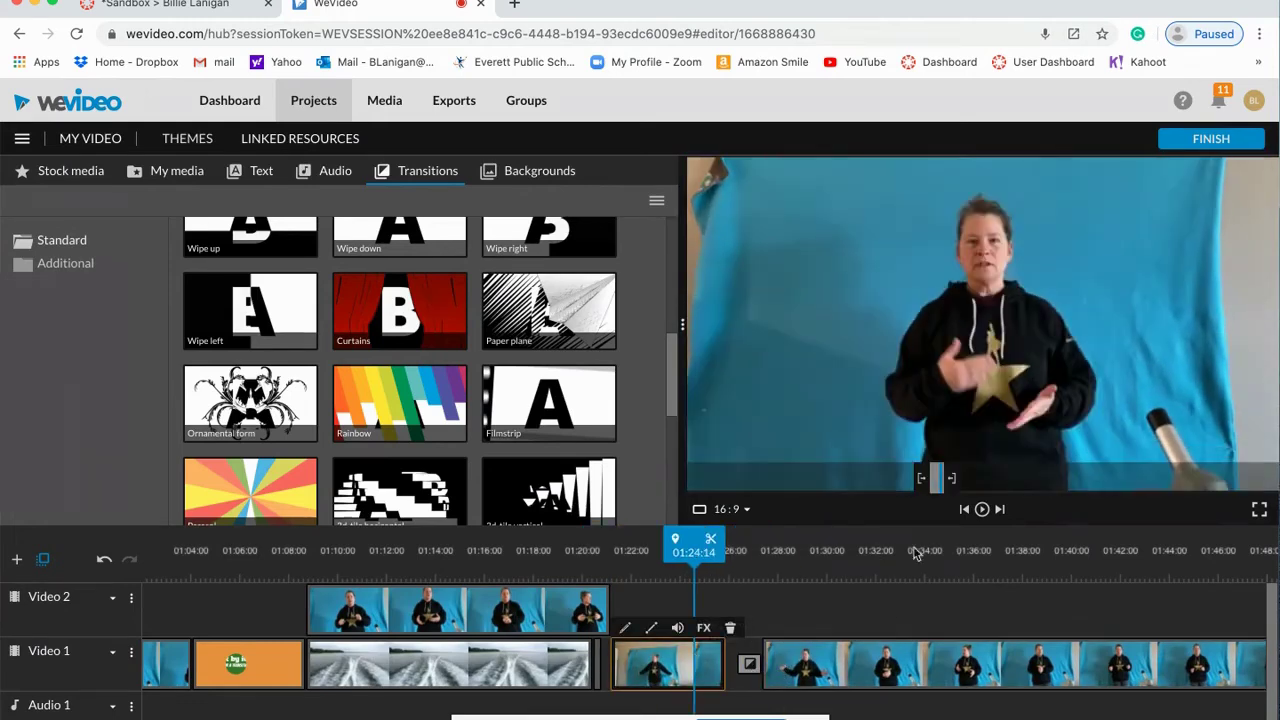
Step: Replay the 01:29–01:32 stretch to review the transition, leaving the playhead at 01:30:18
click(985, 510)
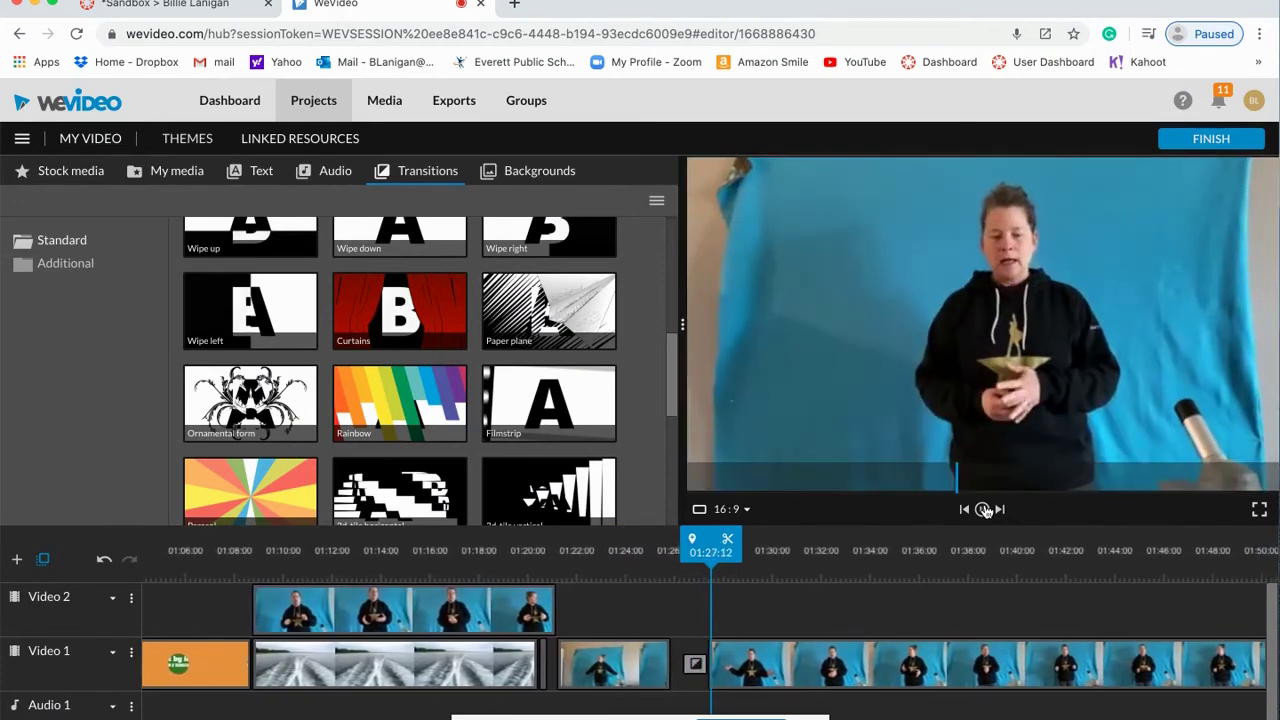
click(985, 510)
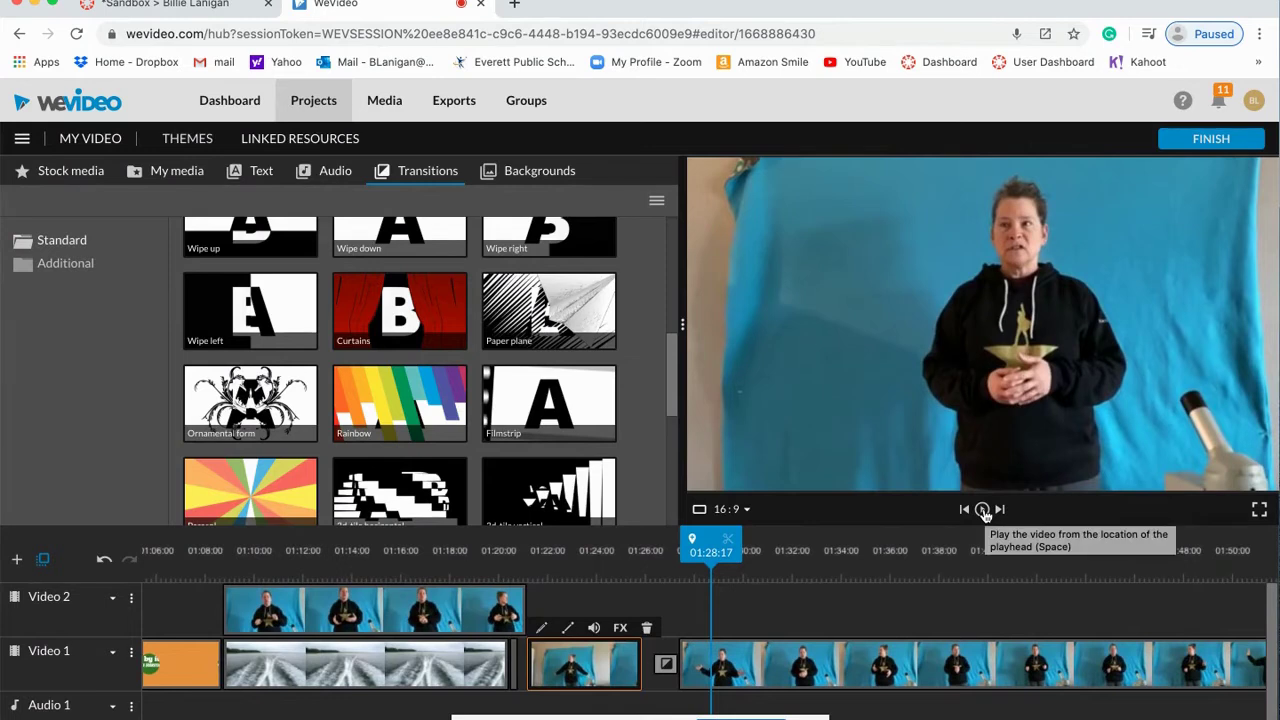
click(985, 510)
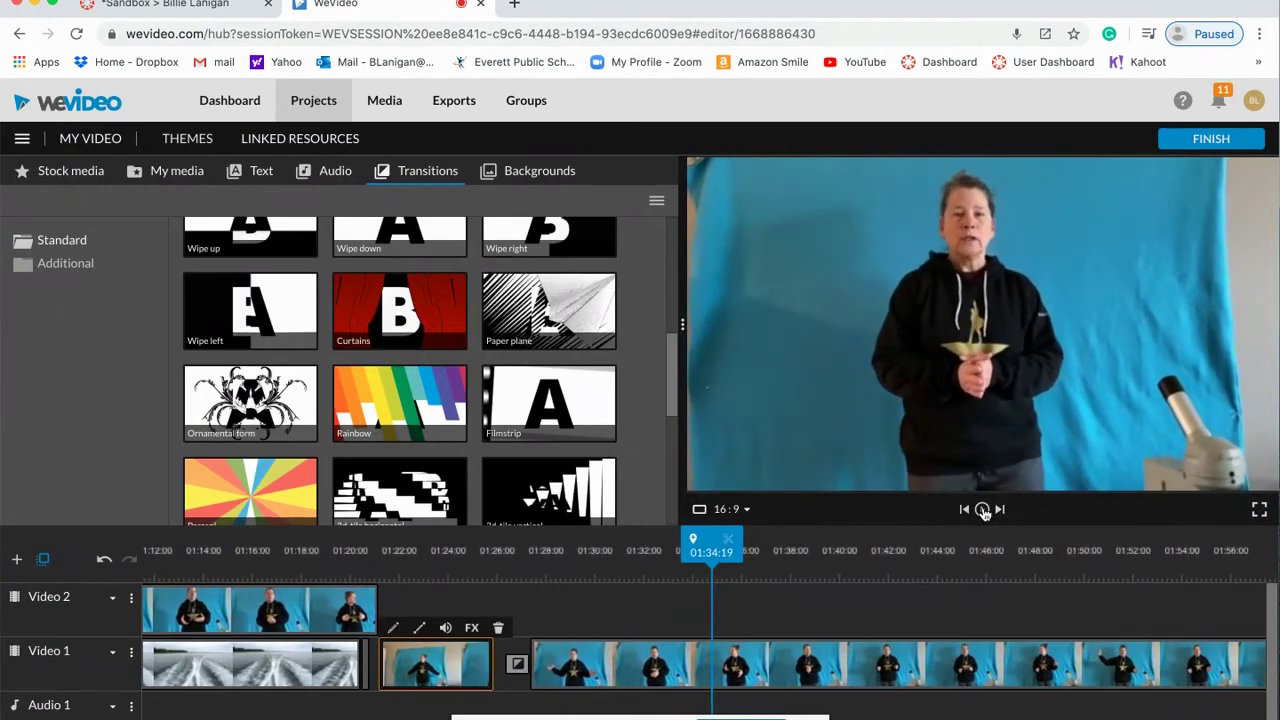
drag(713, 554, 648, 552)
click(982, 510)
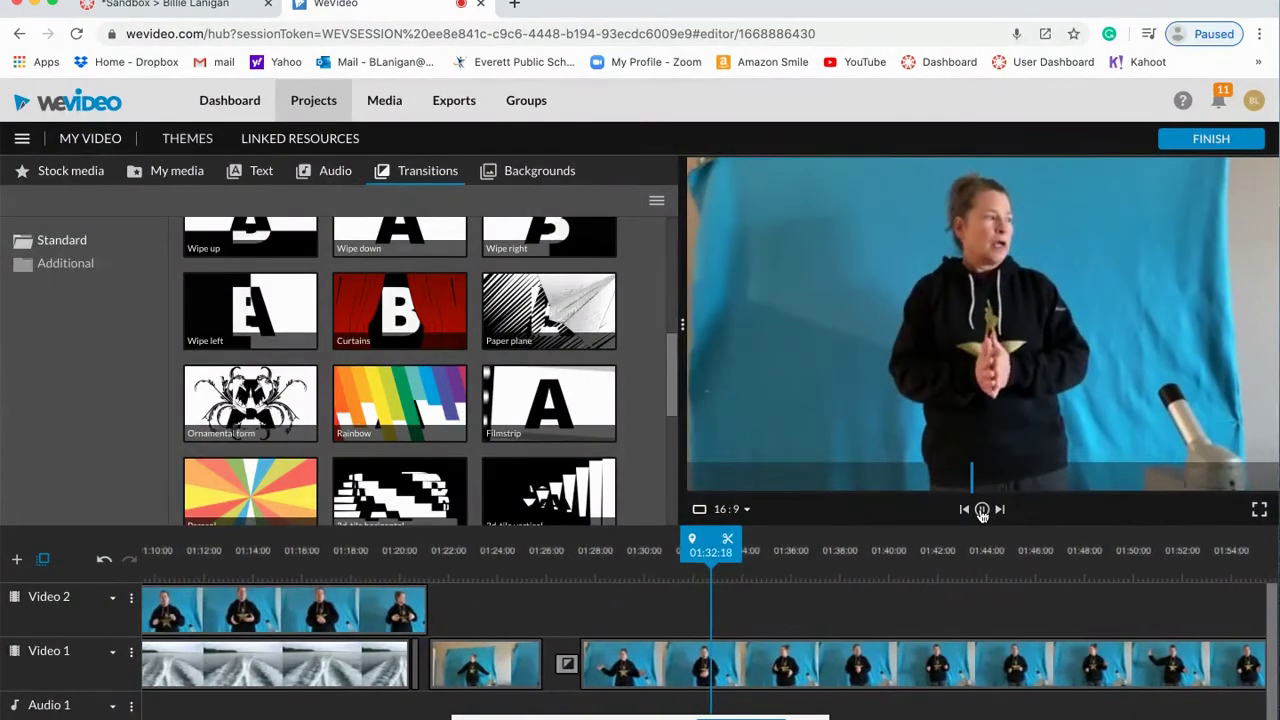
click(982, 510)
drag(695, 554, 598, 552)
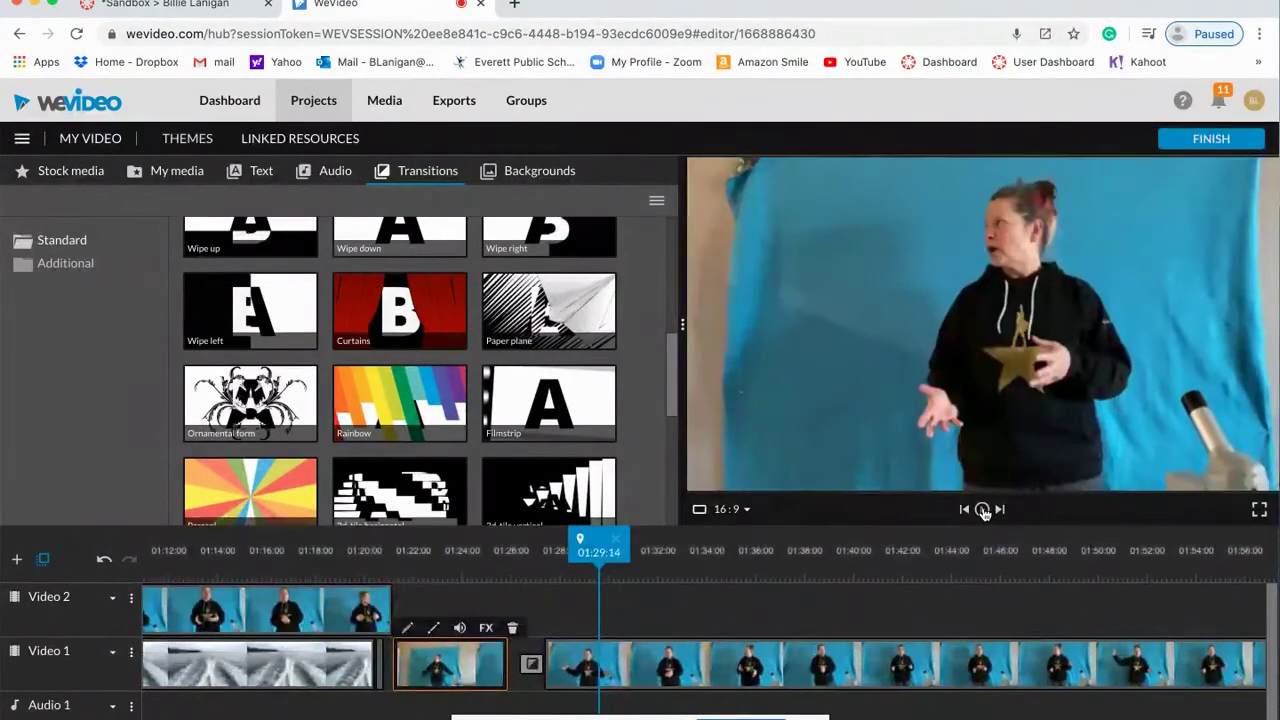
click(982, 510)
click(982, 510)
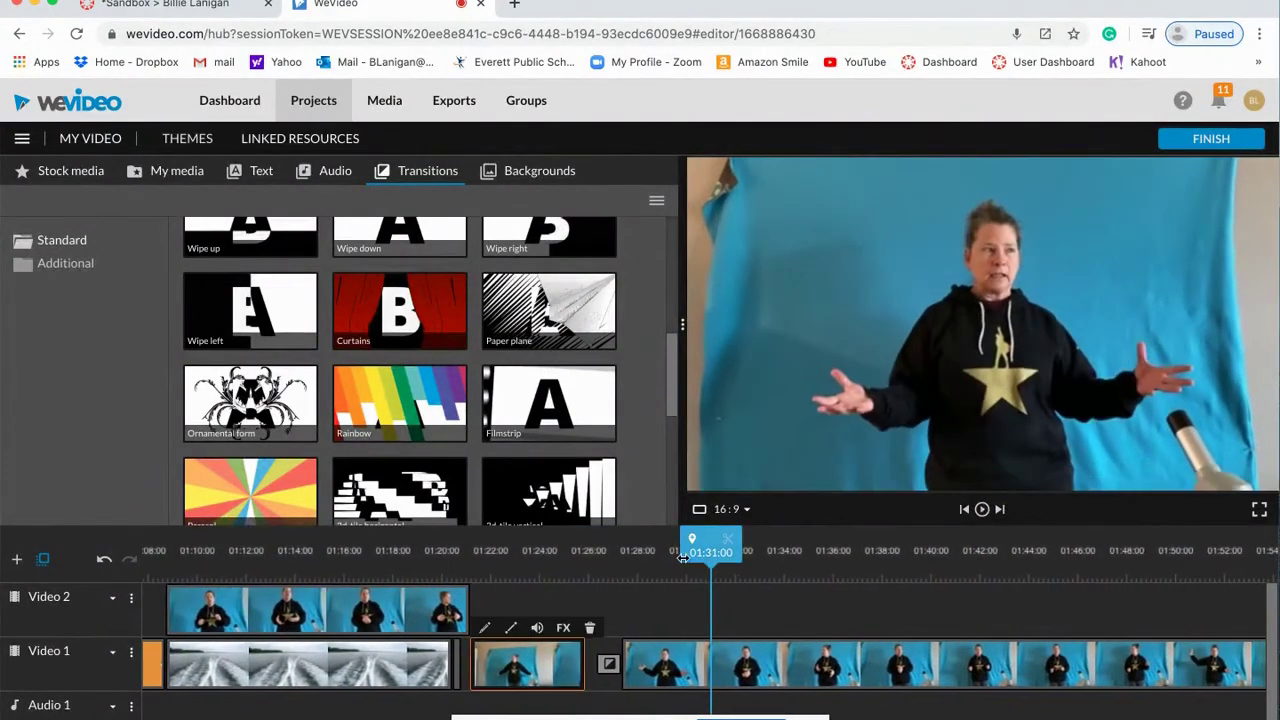
drag(711, 553, 705, 553)
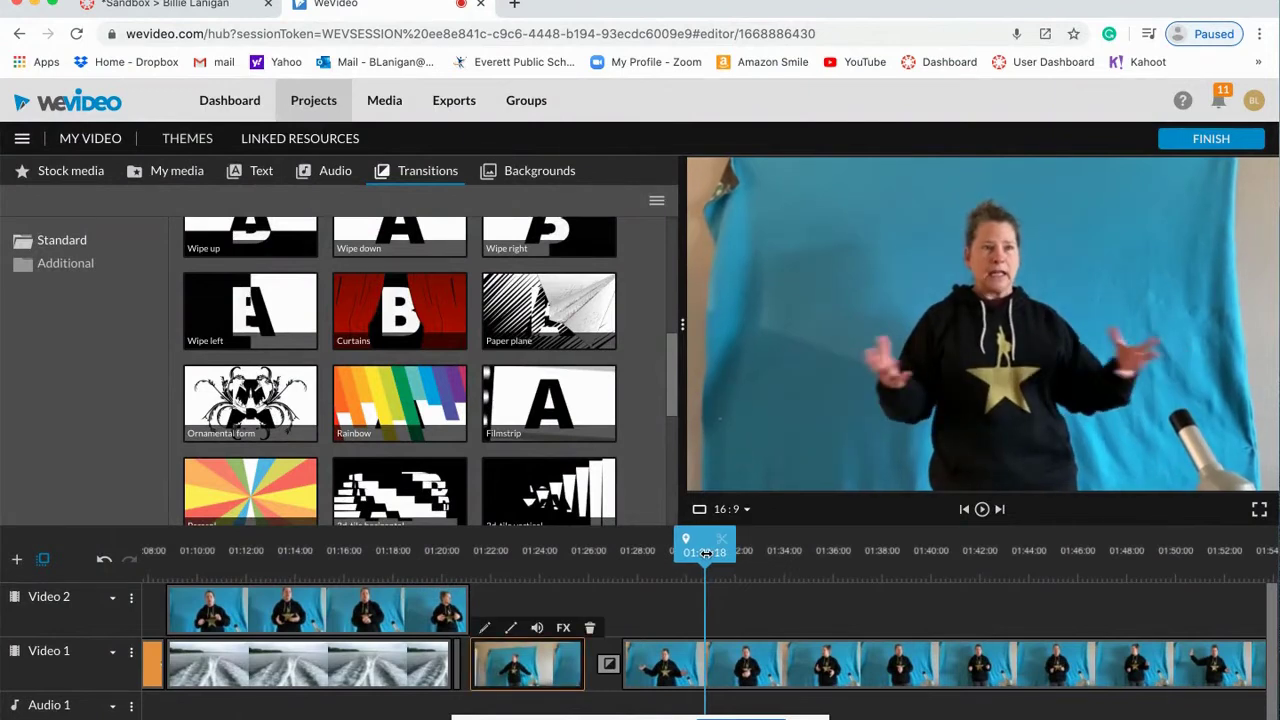
click(705, 660)
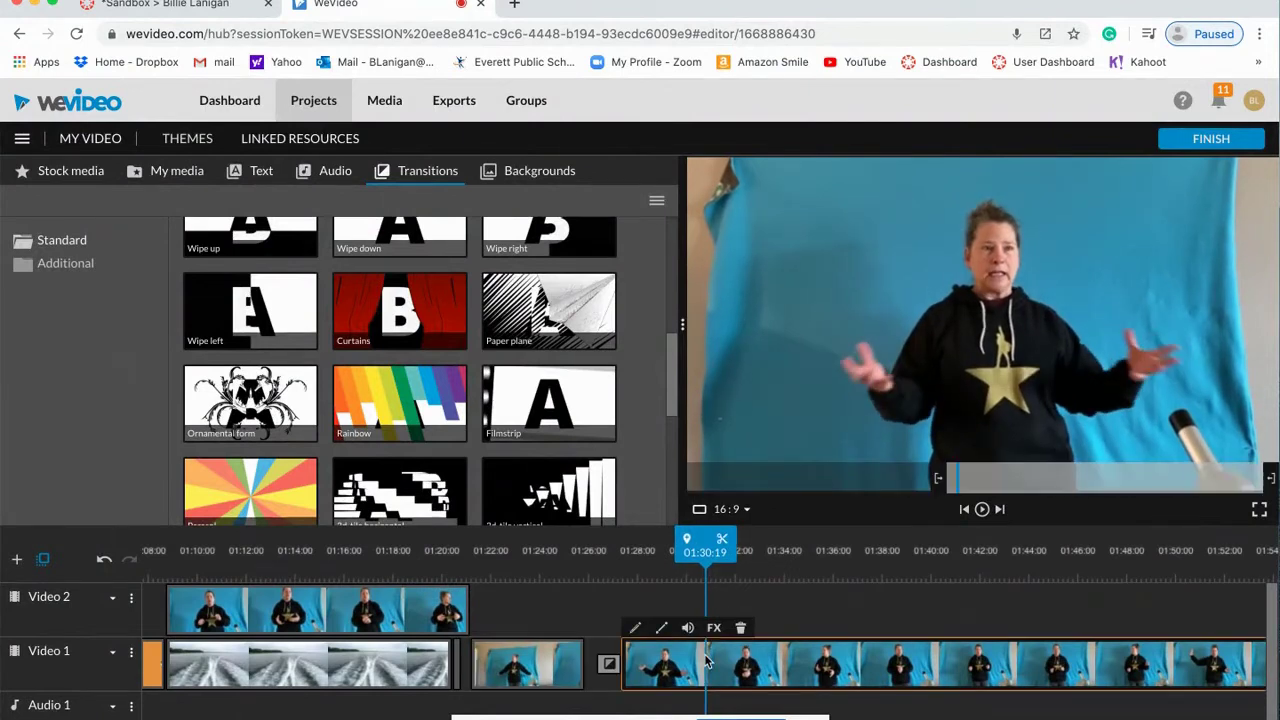
Step: Split the long presenter clip at 01:30:19 and play from the split point
click(721, 539)
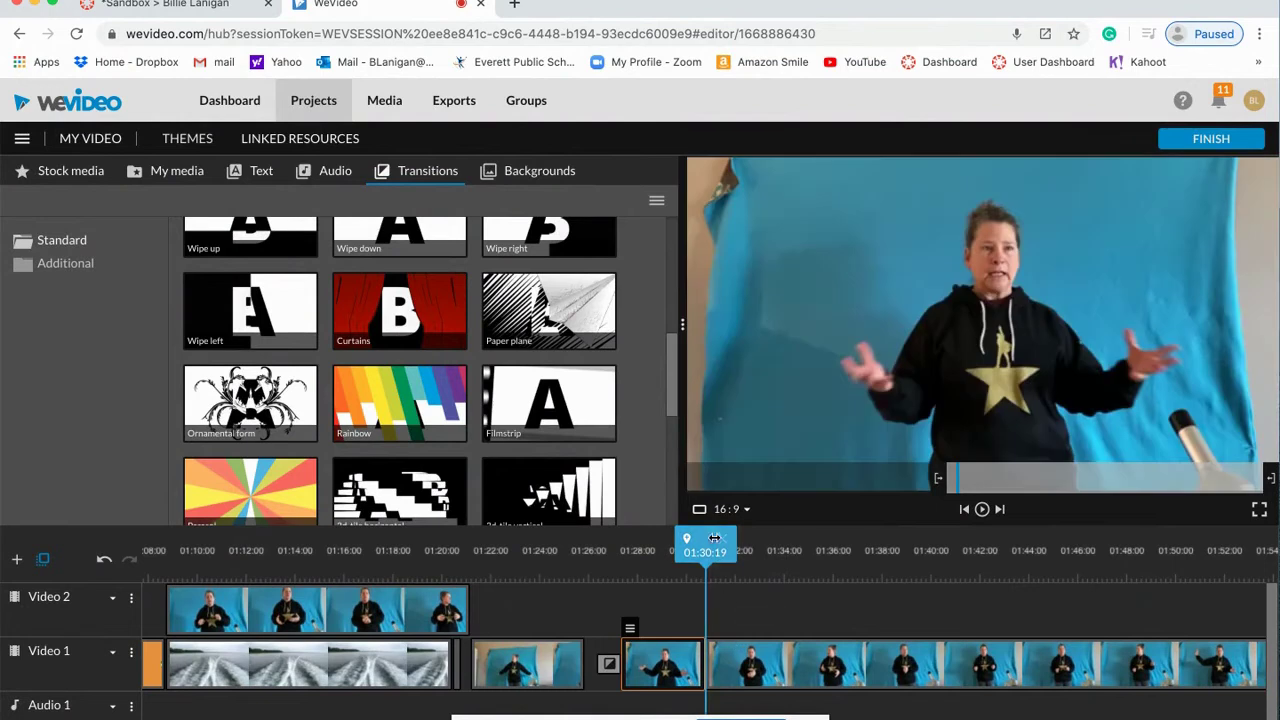
drag(714, 538, 767, 540)
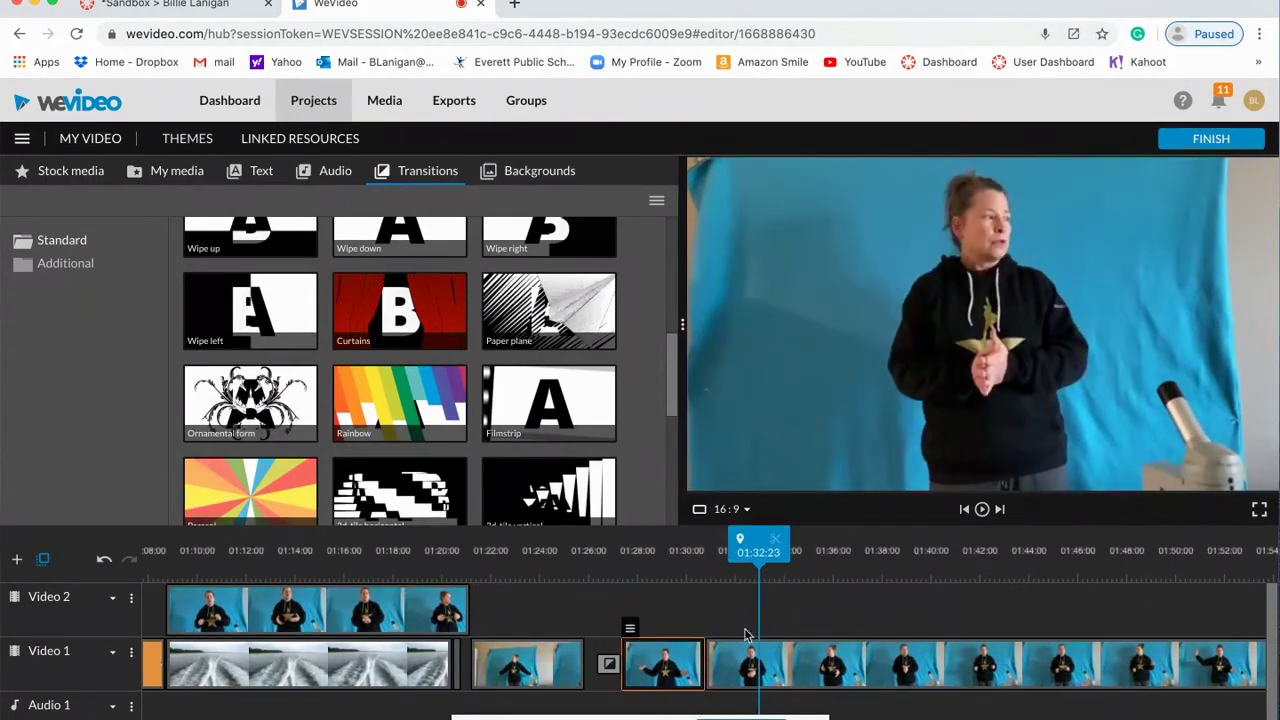
drag(690, 630, 672, 672)
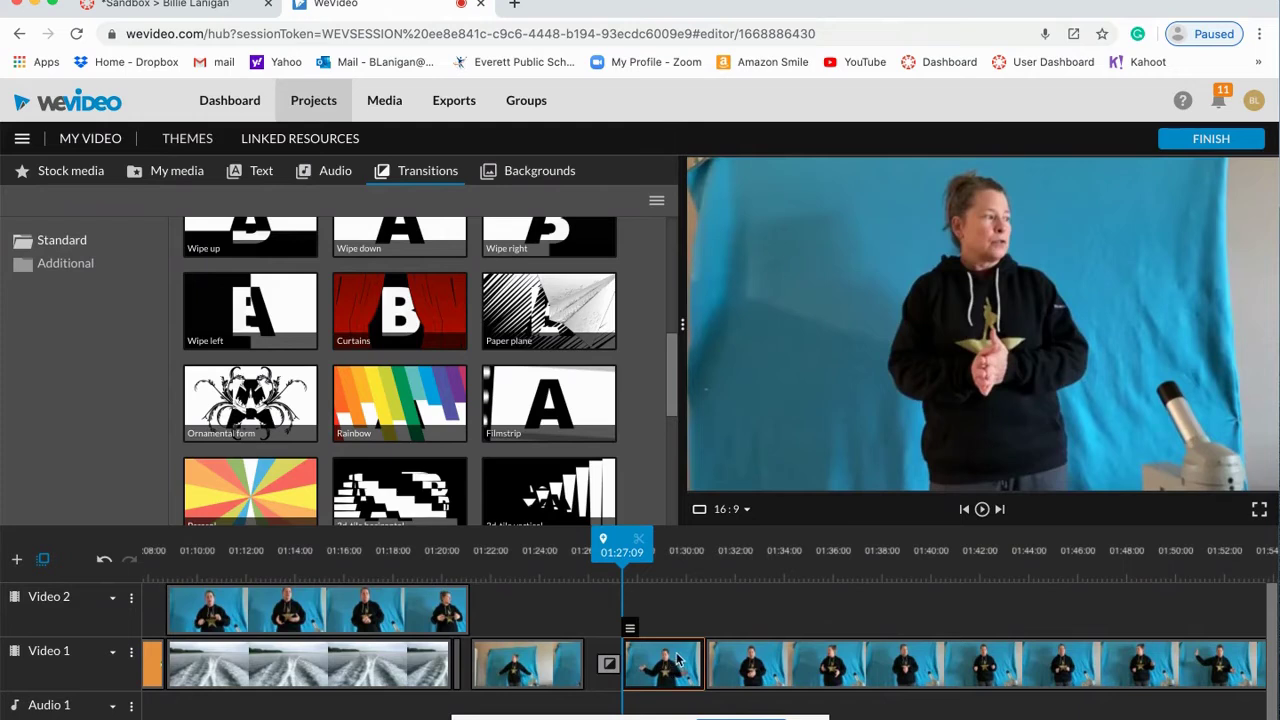
drag(622, 545, 705, 545)
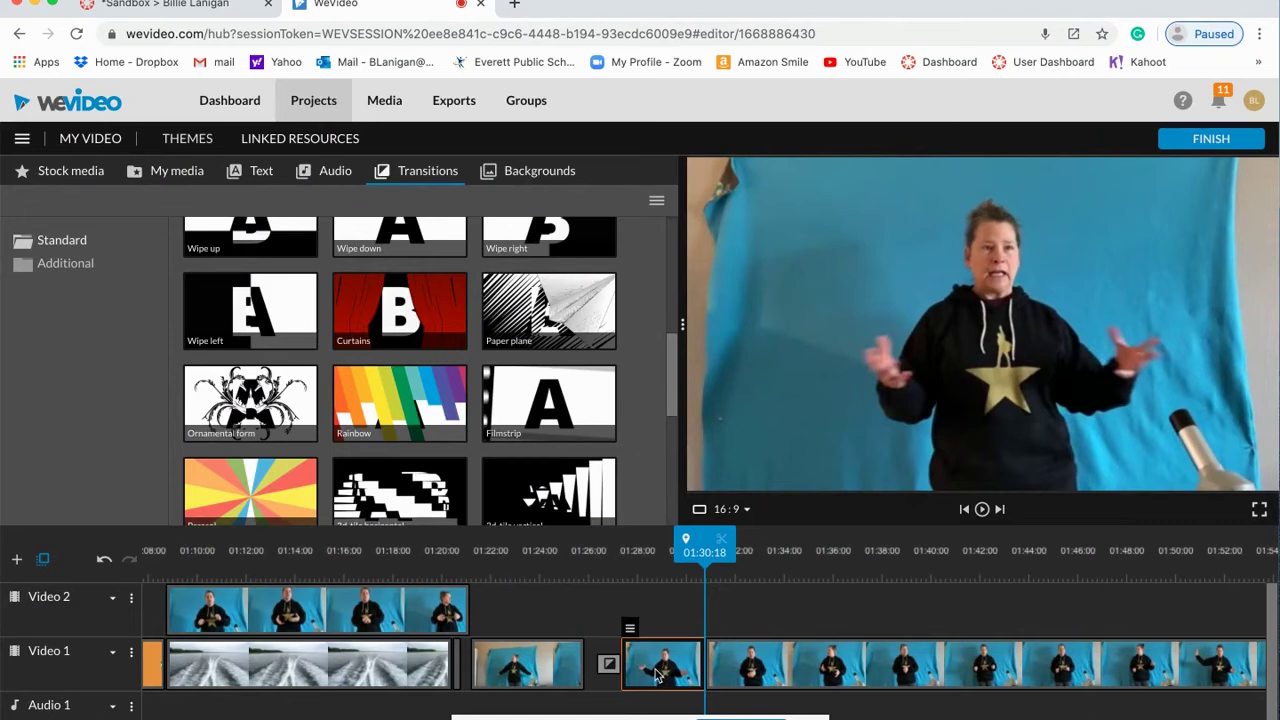
click(983, 510)
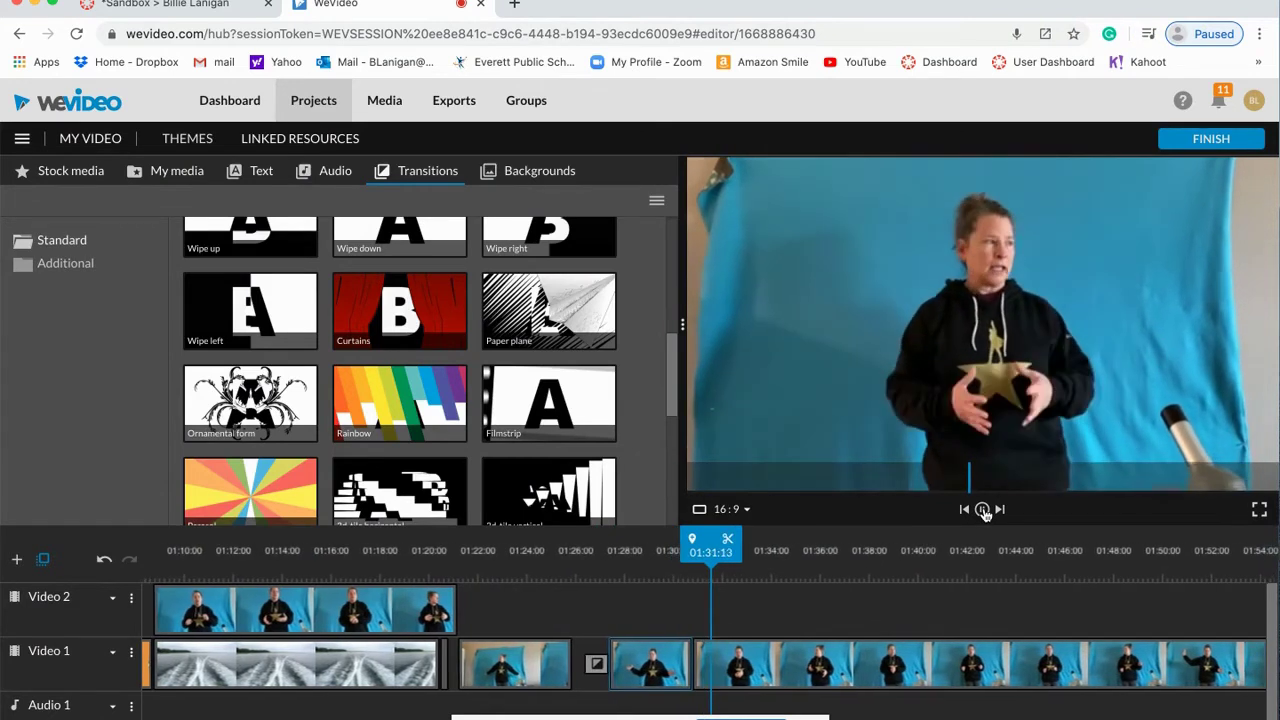
click(983, 510)
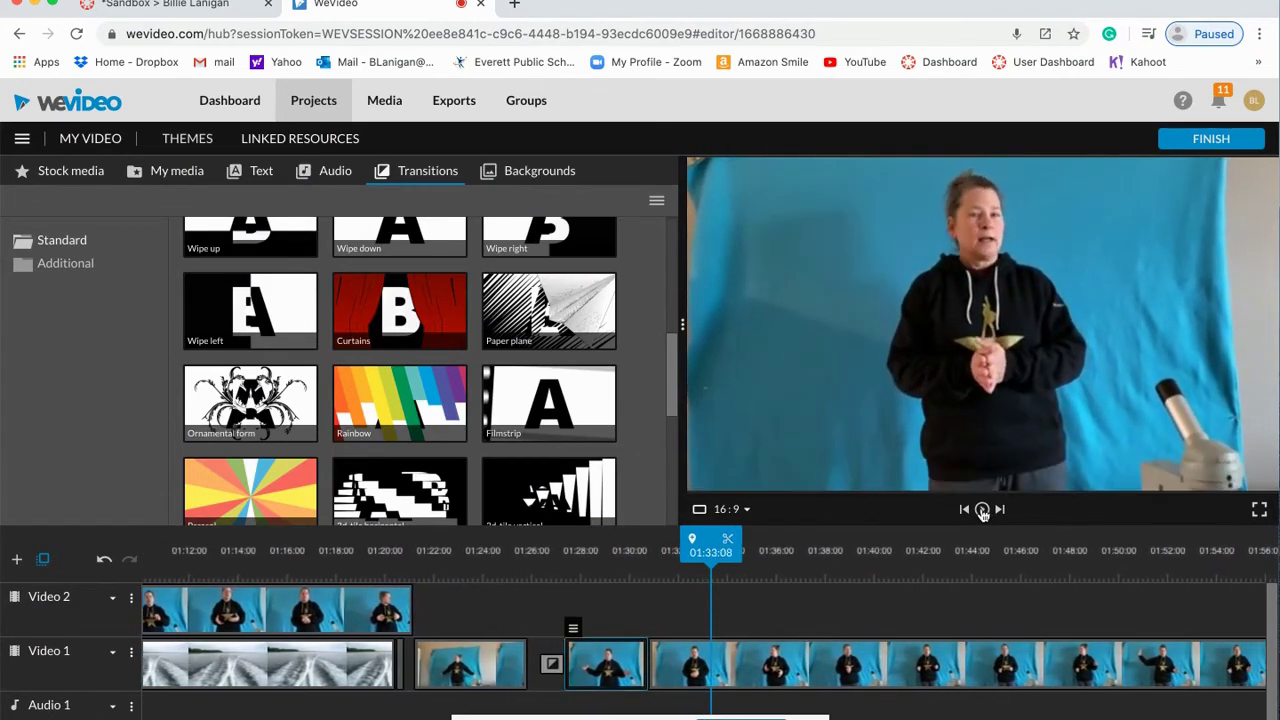
Step: Shift the second piece right to about 01:33:17, leaving a gap, and reopen the speed-boat stock results
drag(710, 548, 647, 548)
drag(671, 660, 741, 660)
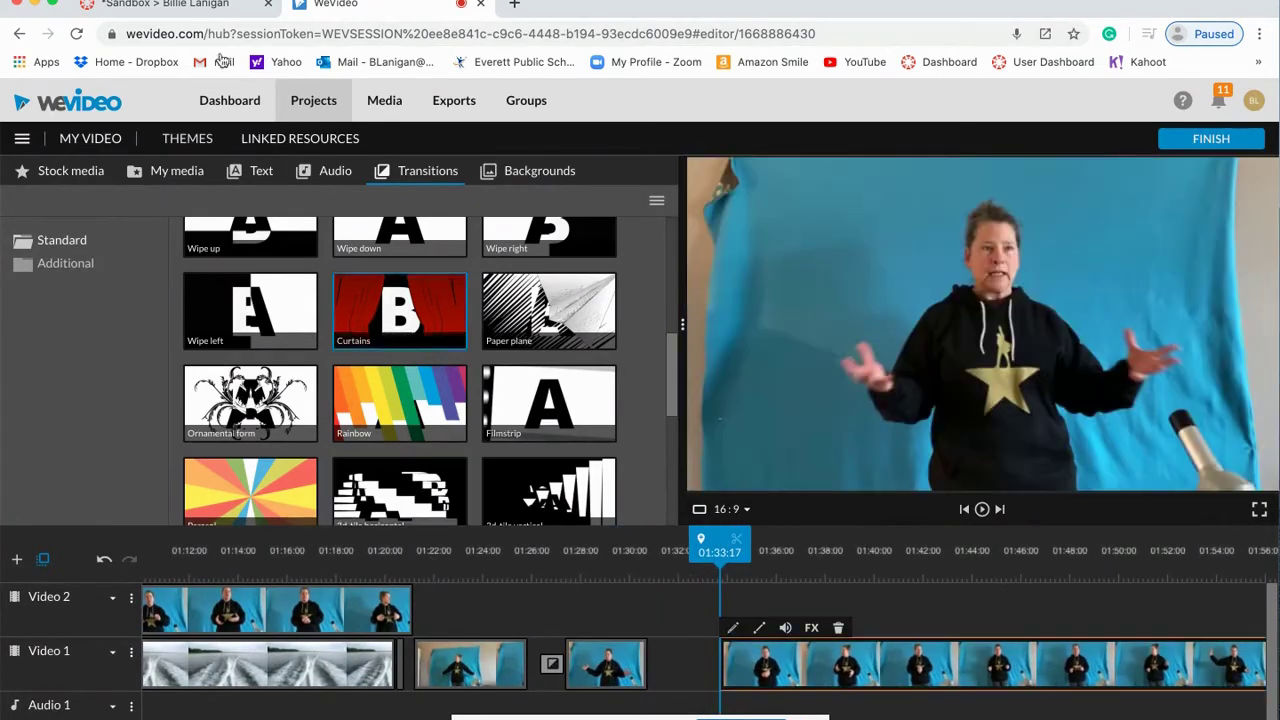
click(84, 175)
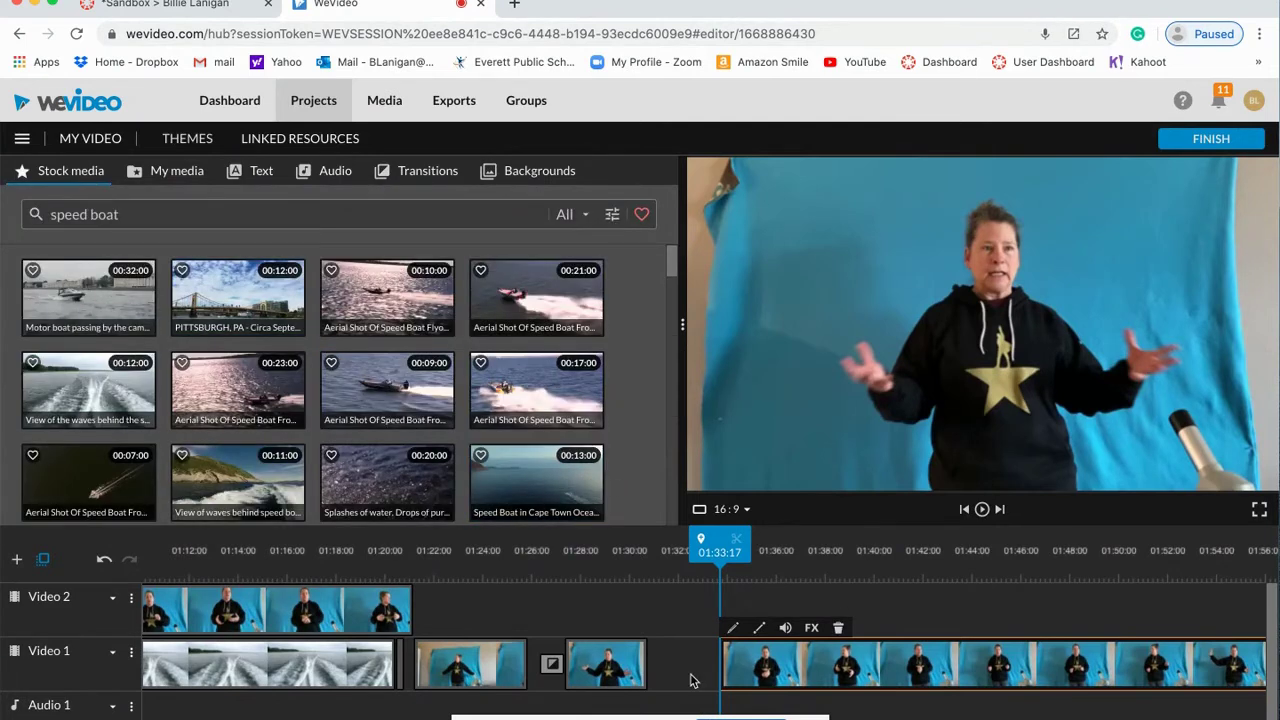
Step: Widen the Video 1 gap, search stock media for 'Excited', and preview the Girl Having Good News clip
drag(755, 672, 832, 672)
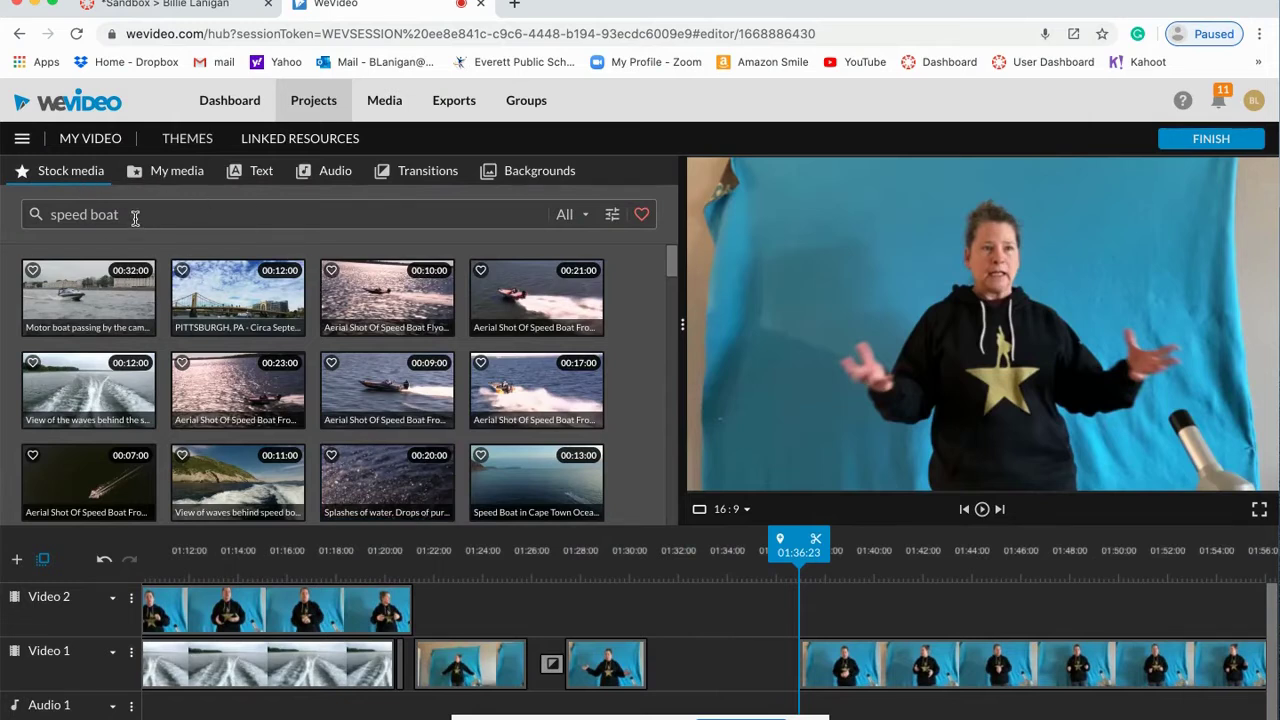
drag(135, 218, 54, 219)
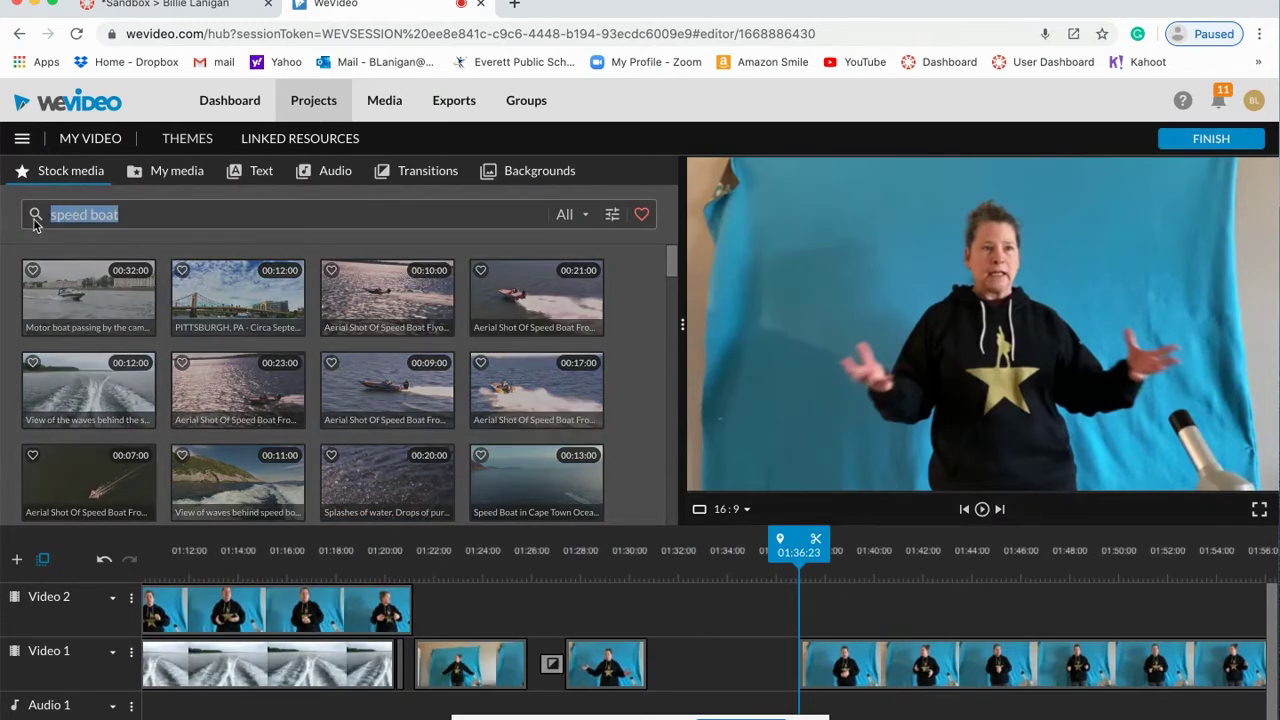
text(Ex)
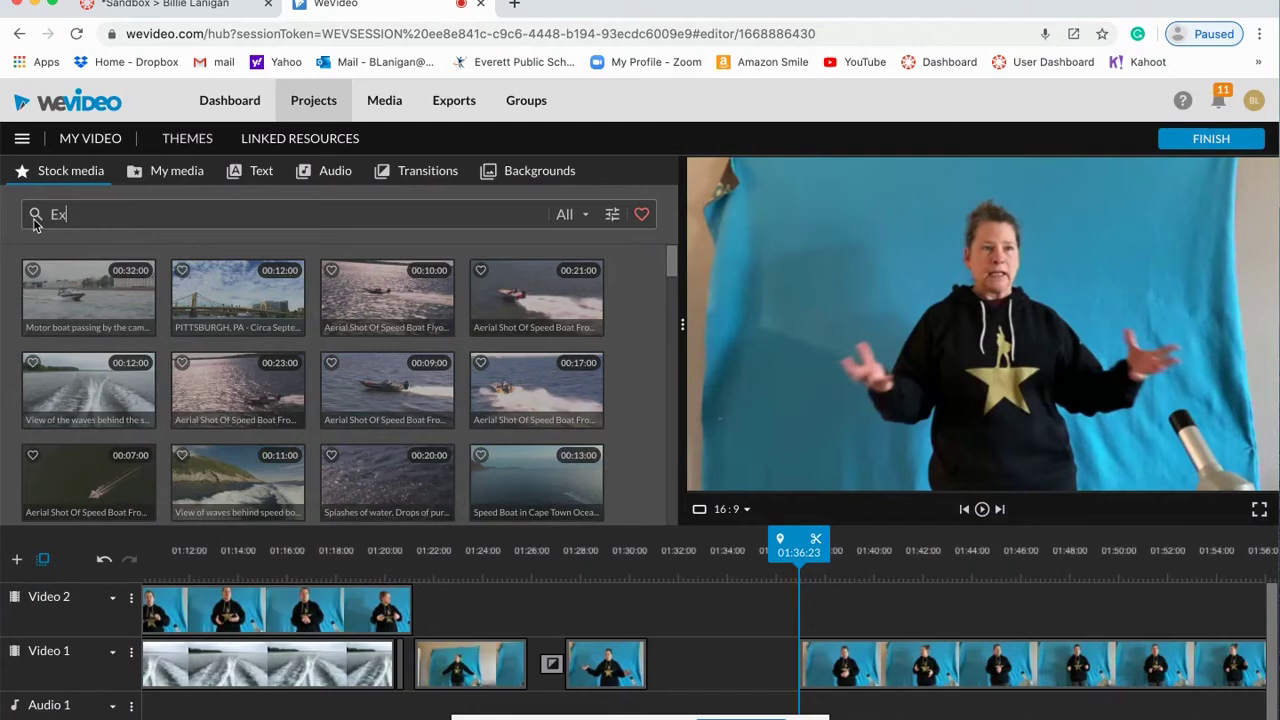
key(Return)
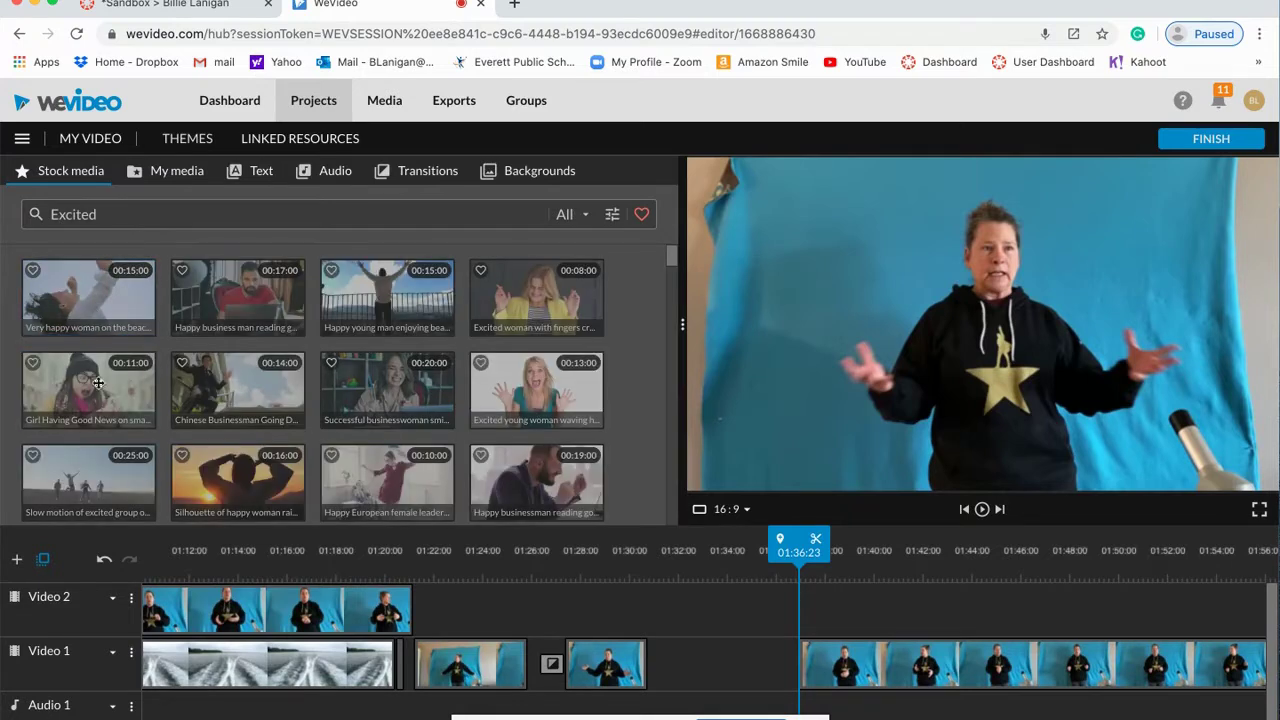
click(98, 383)
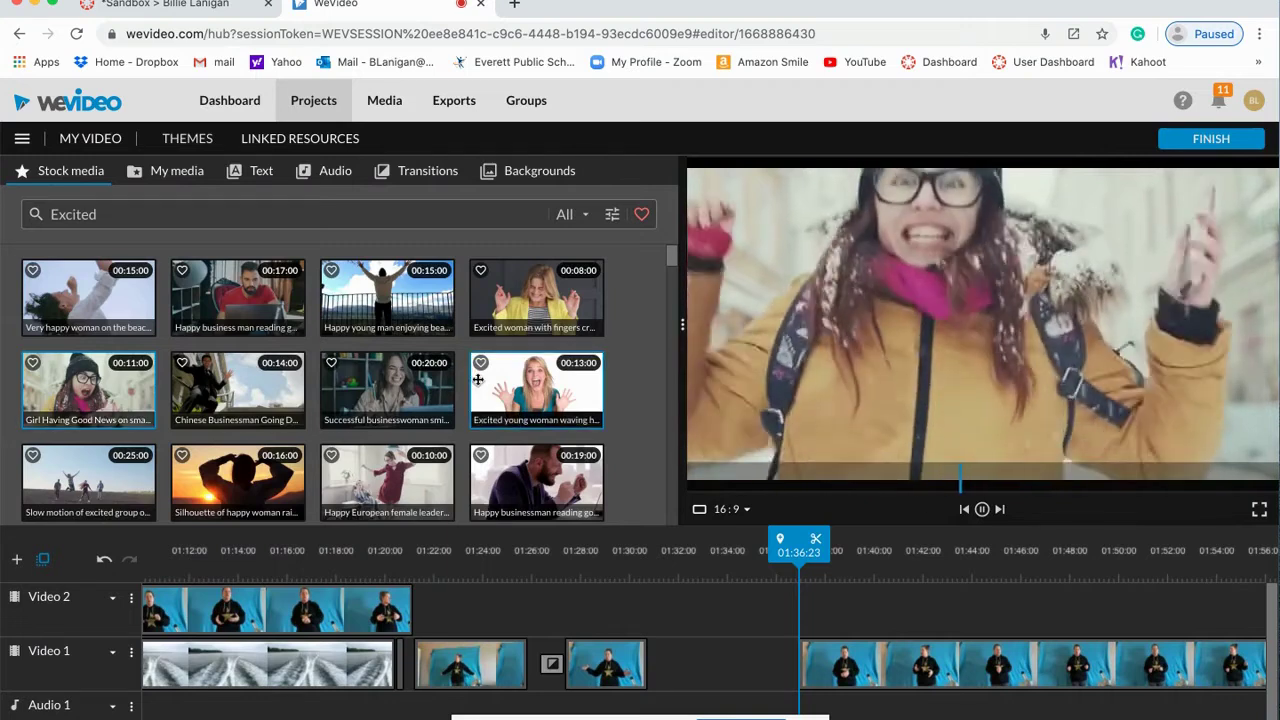
Step: Preview the waving and fingers-crossed women, then insert the Happy businessman clip into the Video 1 gap with Trim to fit
click(517, 383)
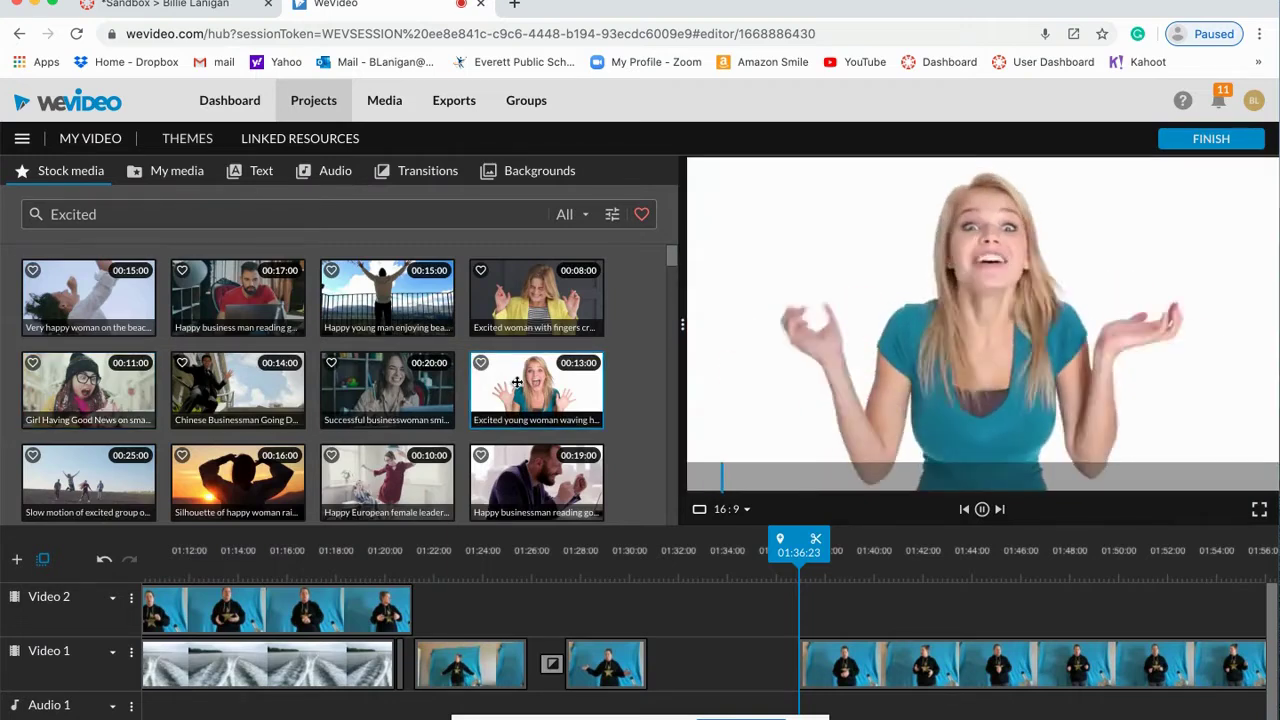
click(507, 309)
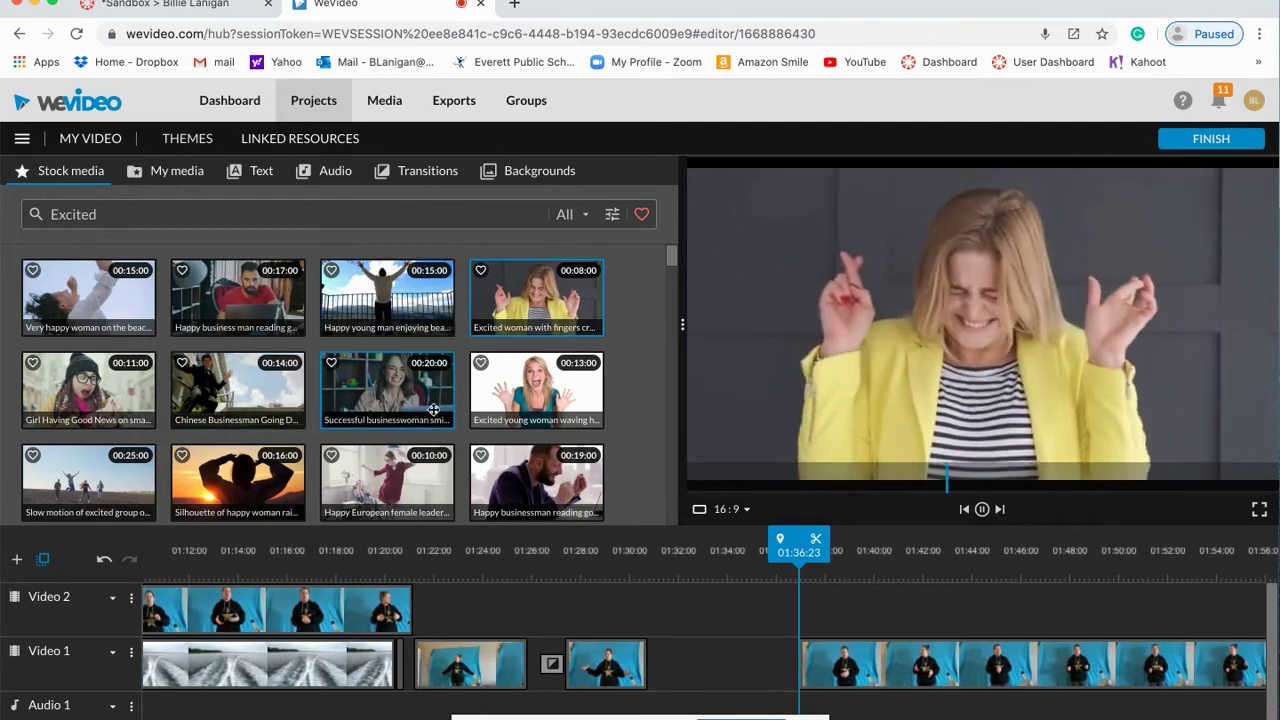
click(532, 482)
drag(532, 482, 677, 662)
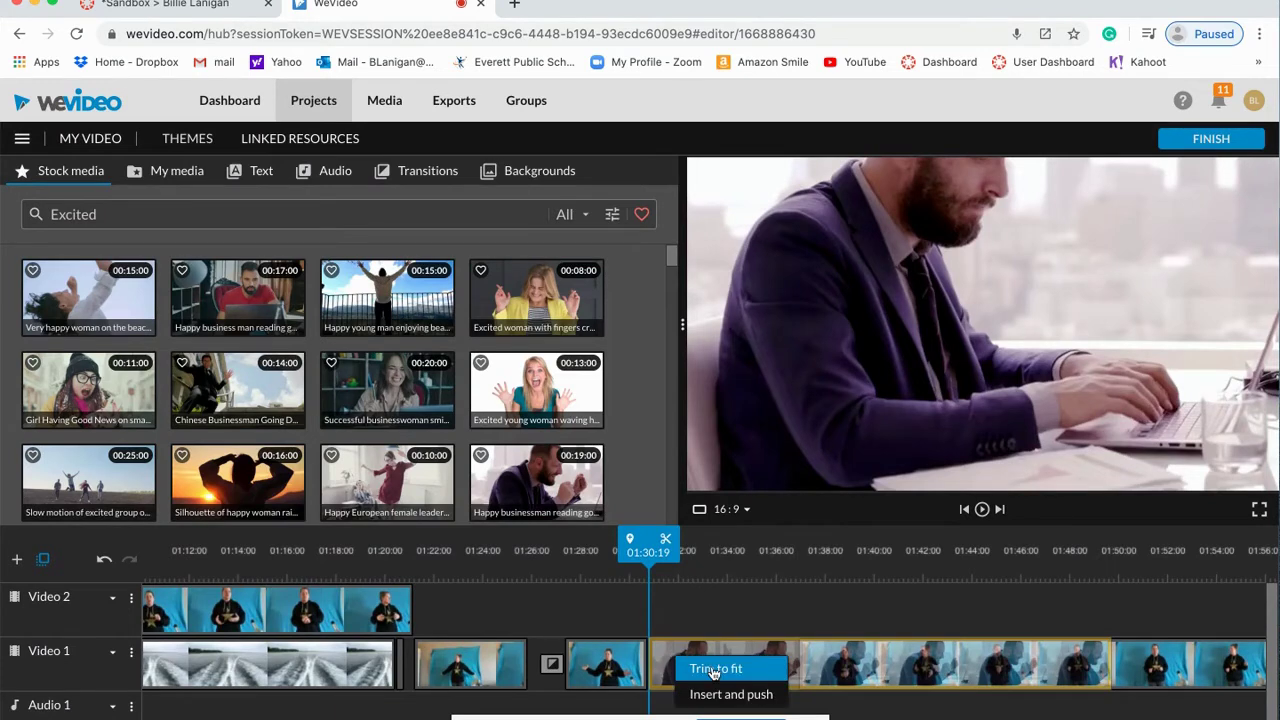
click(718, 669)
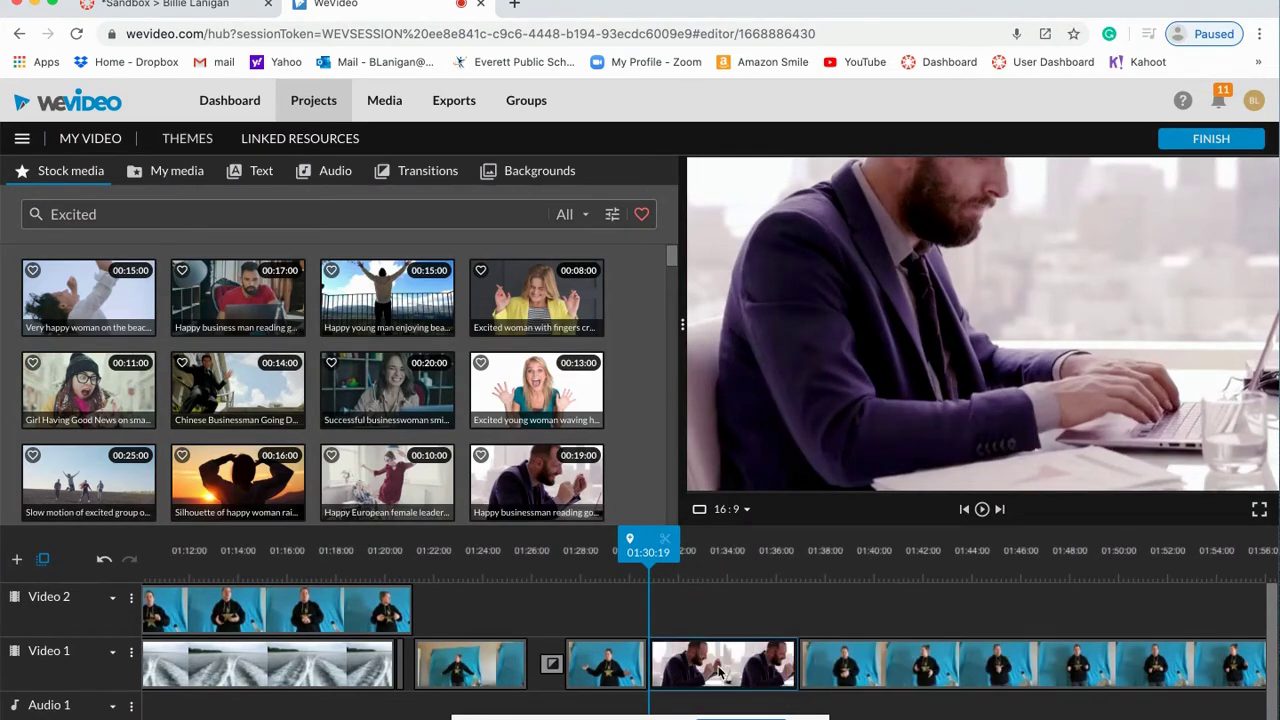
Step: Play back the edit from just before the new businessman clip
drag(648, 548, 635, 548)
click(983, 511)
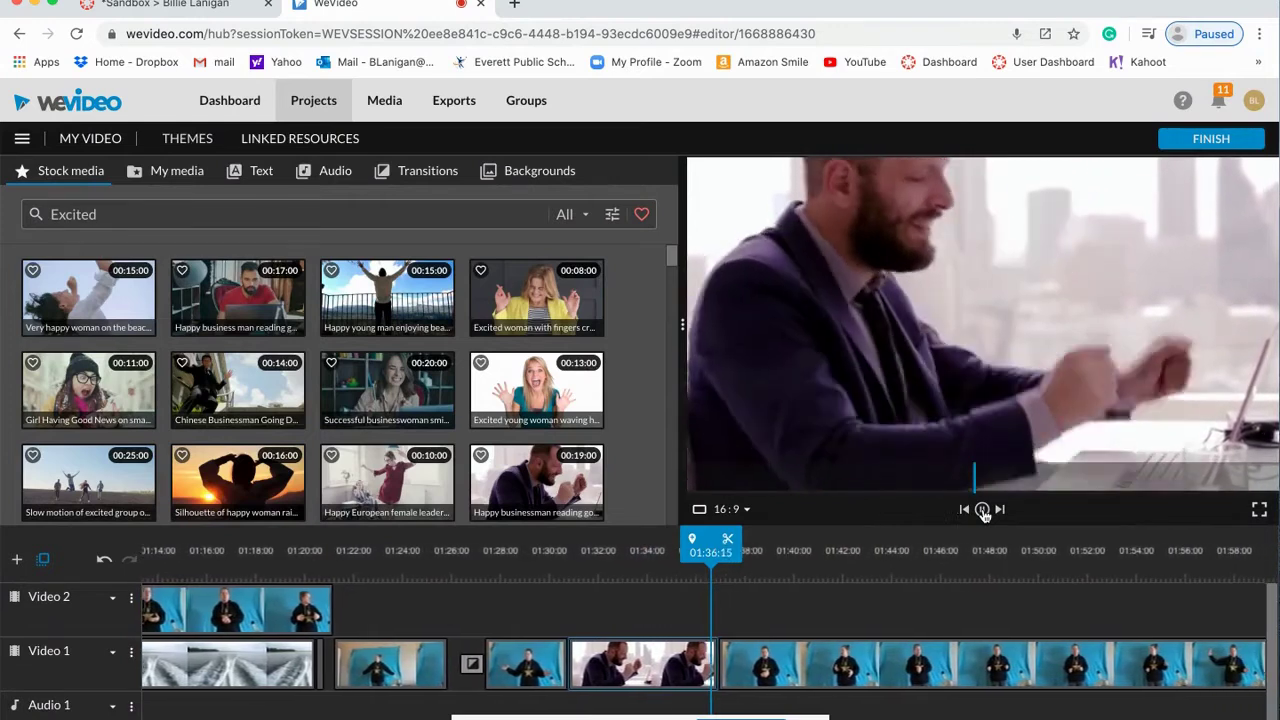
click(983, 509)
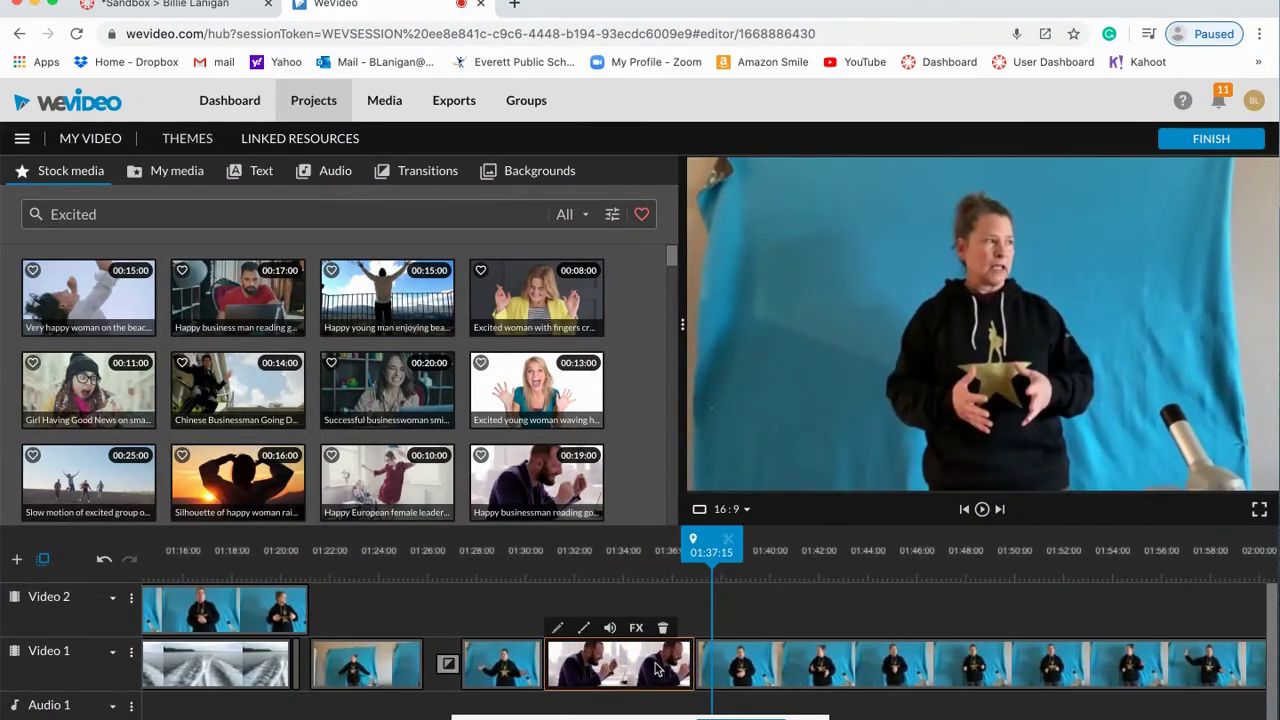
Step: Swap the businessman clip for Excited young woman waving, trimmed to fit, and play it
drag(632, 668, 963, 323)
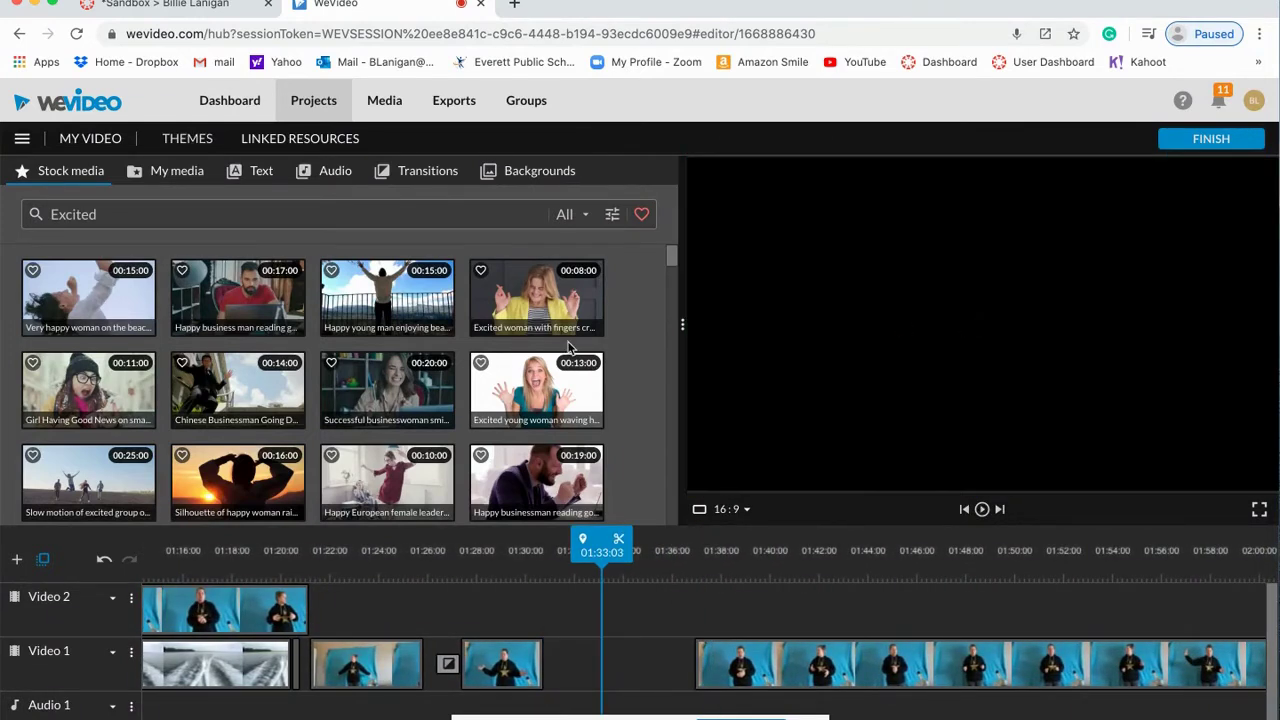
drag(545, 390, 570, 658)
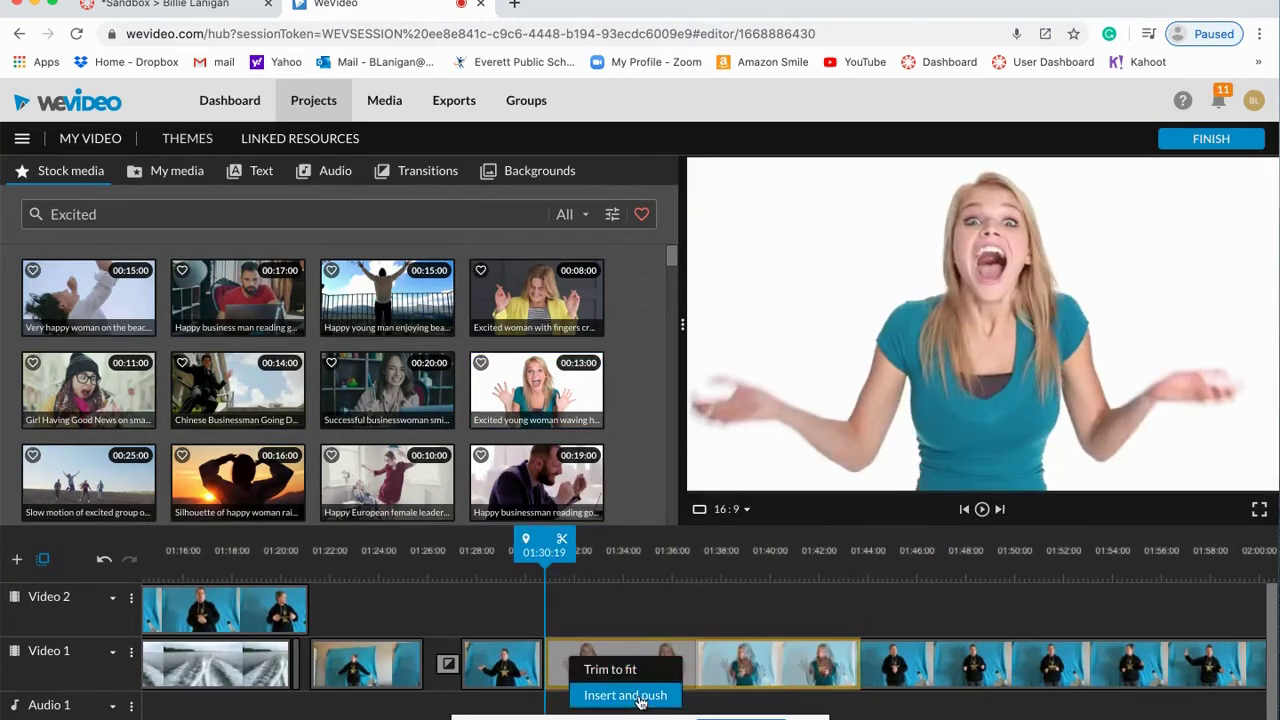
click(610, 669)
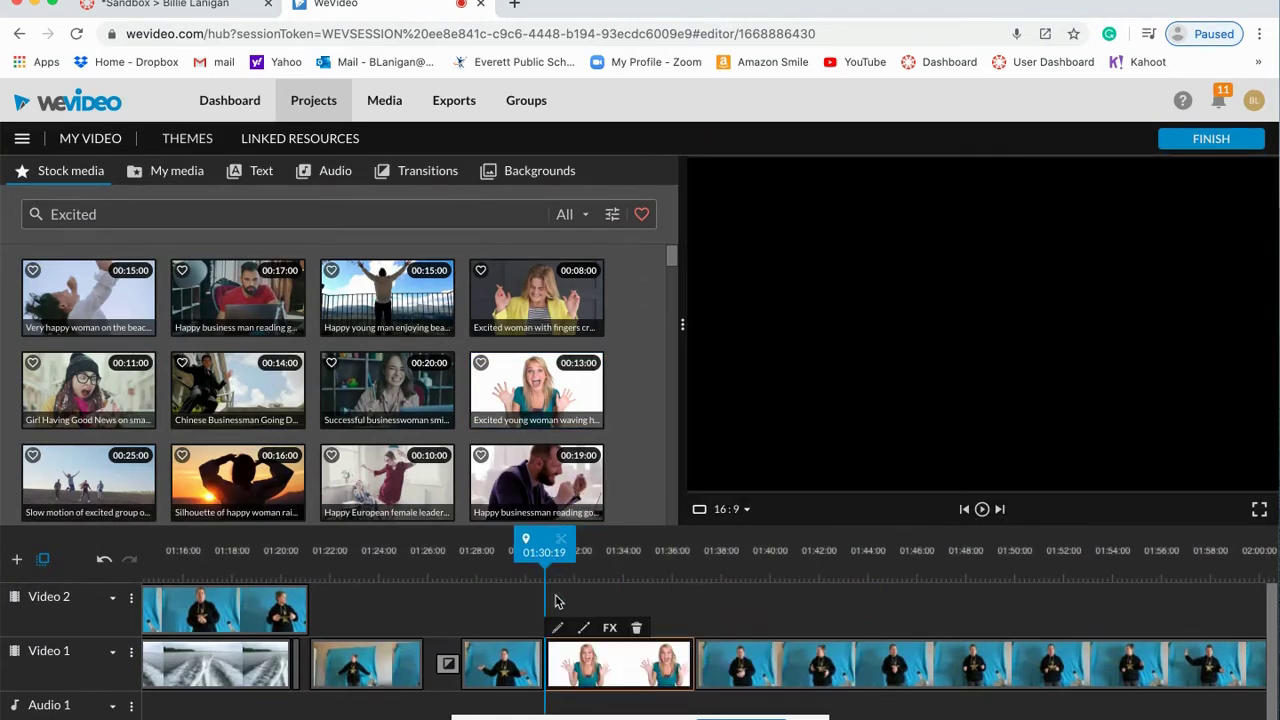
click(984, 510)
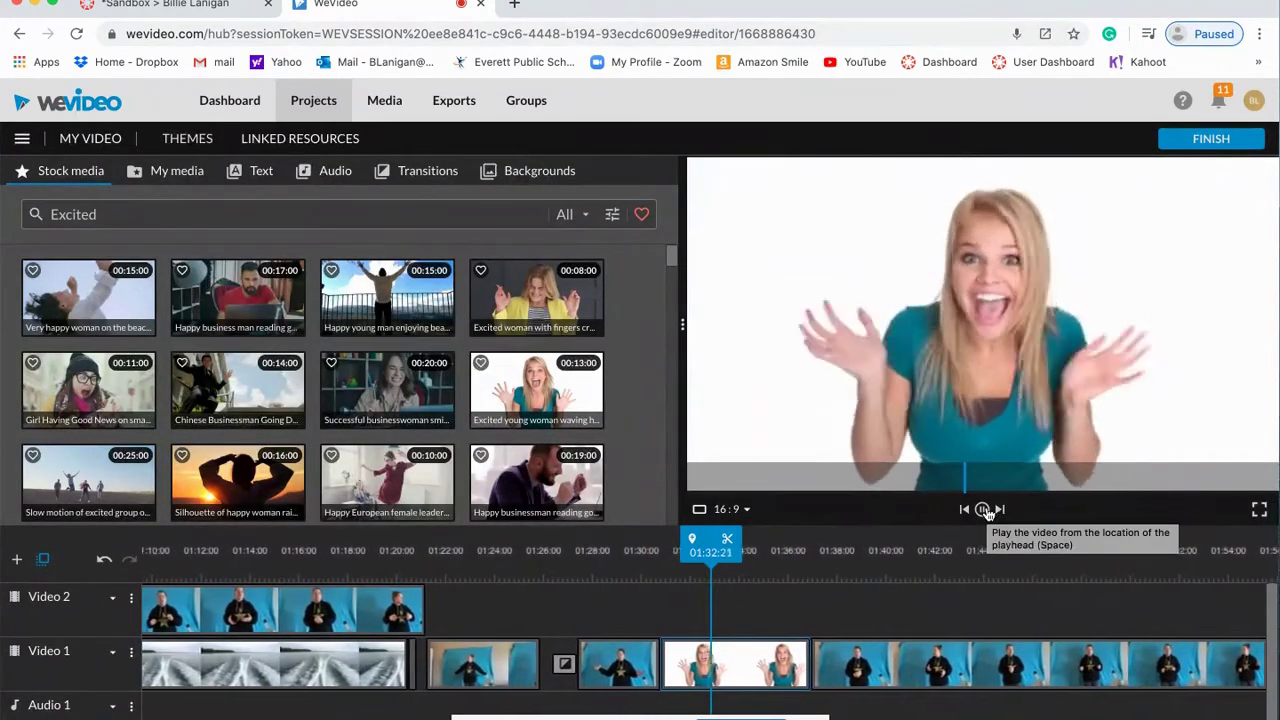
click(984, 510)
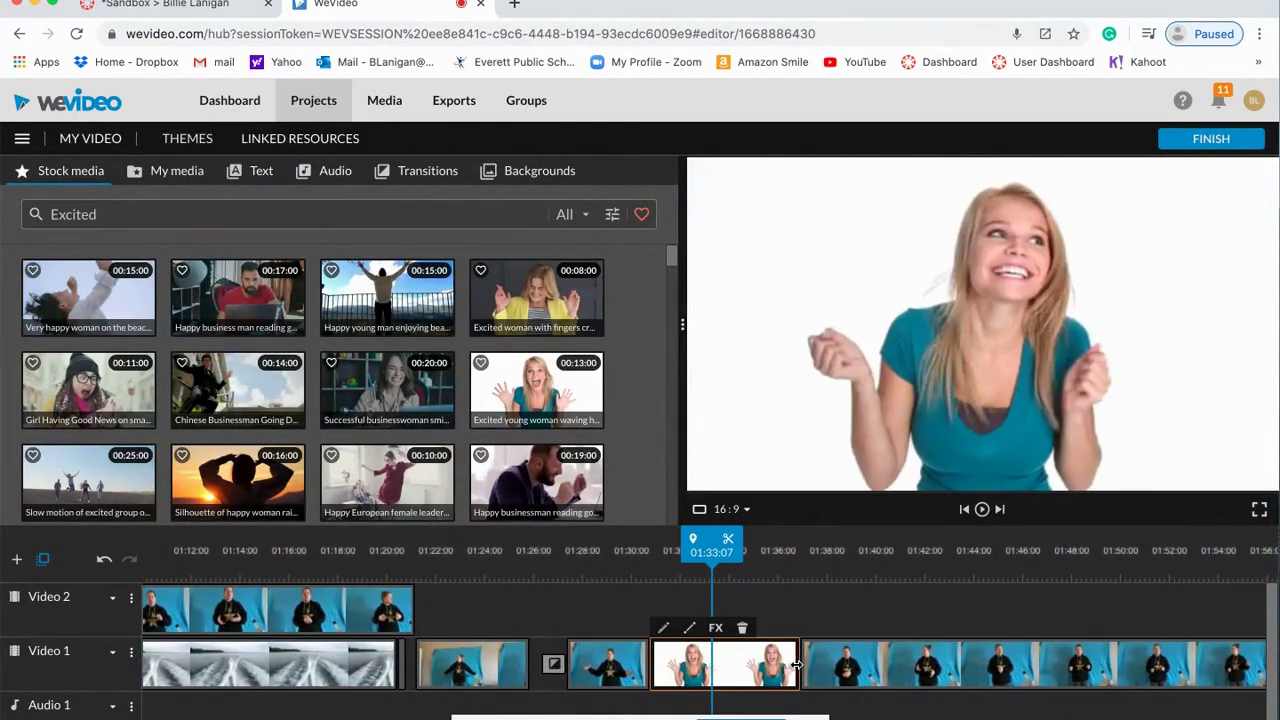
Step: Shorten the woman clip's end, slide IMG_2898 left to close the gap, and replay from 01:29:16
drag(796, 665, 739, 665)
drag(835, 670, 772, 668)
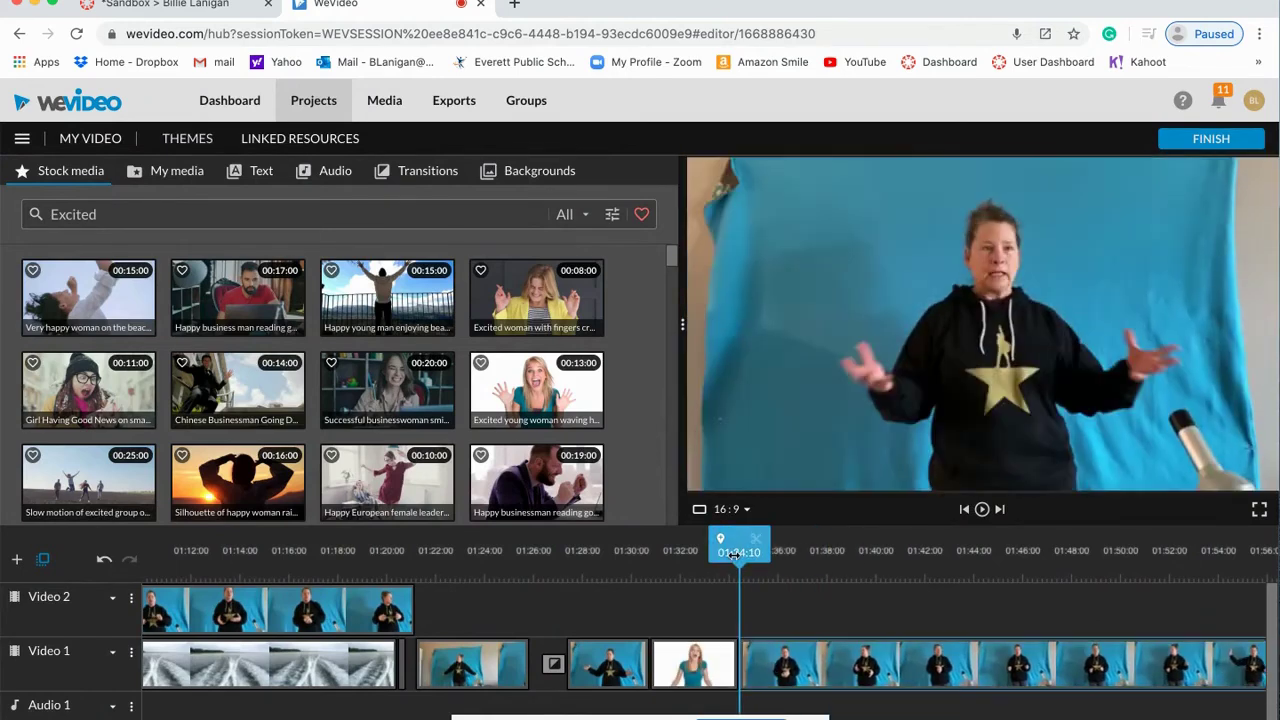
drag(737, 550, 620, 553)
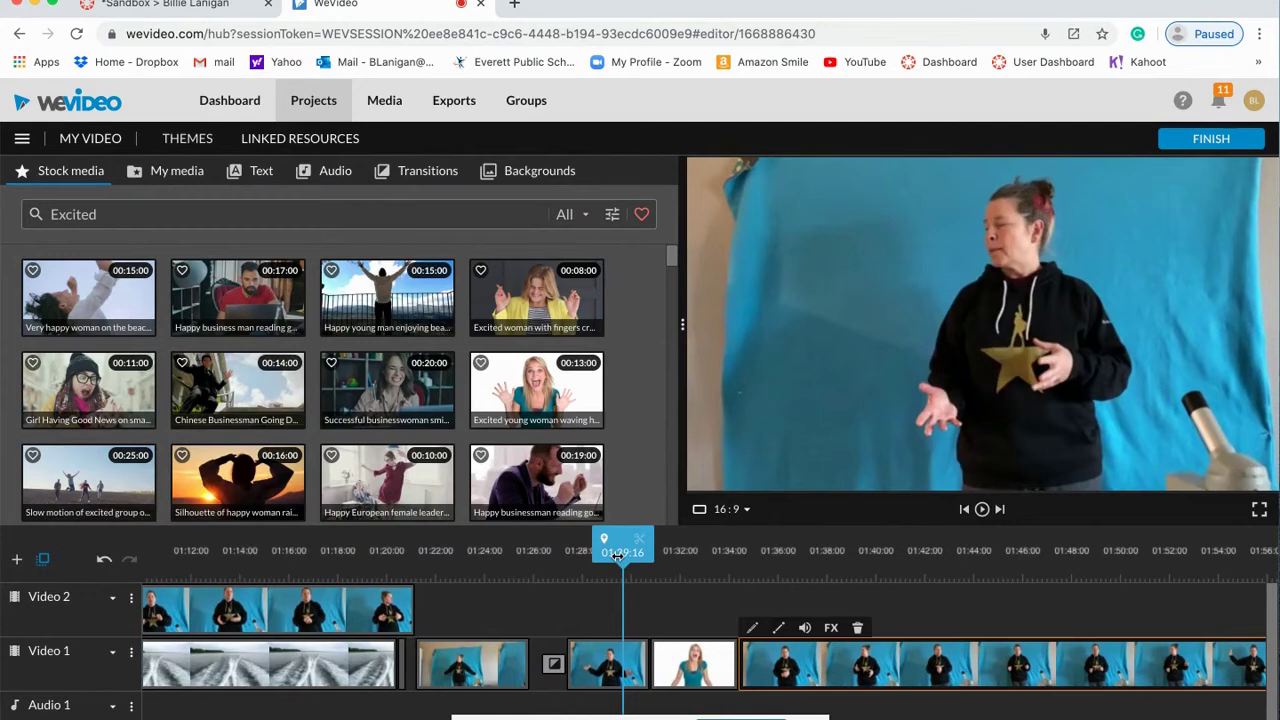
click(982, 510)
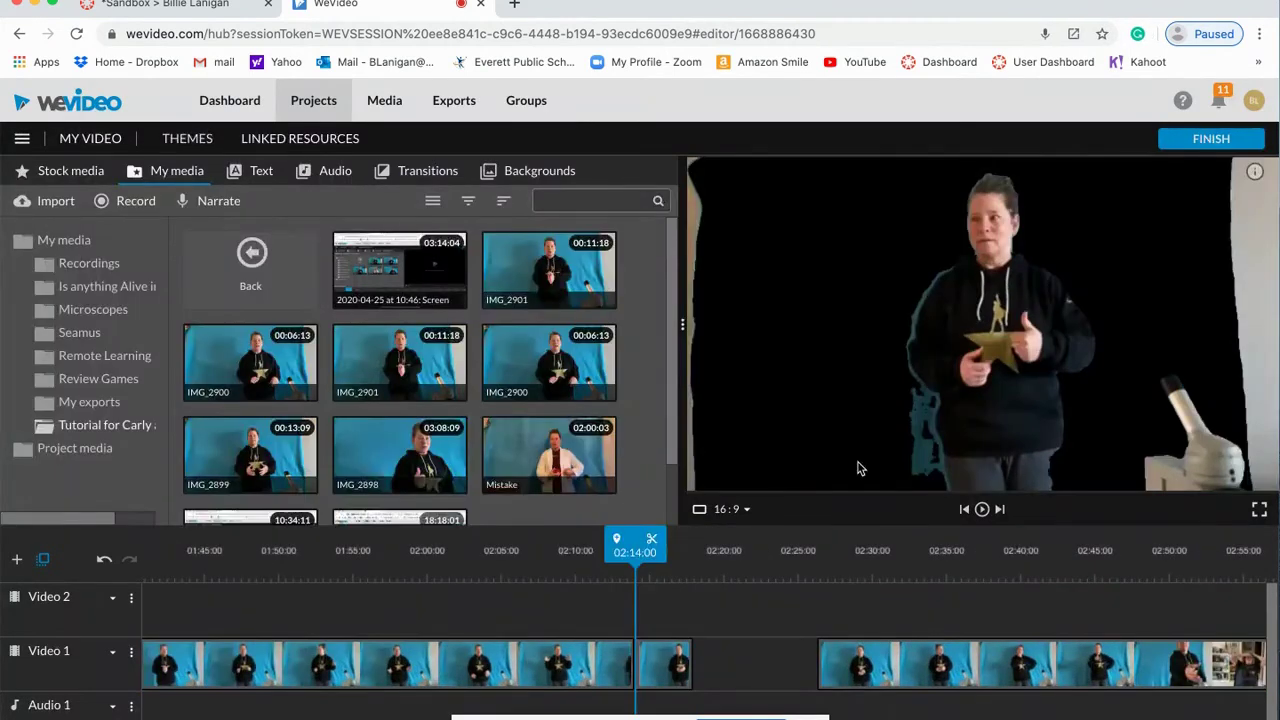
Step: Push the later presenter clip to 03:04:22 and drag the Mistake clip toward 02:18:00 on Video 1
drag(567, 455, 1138, 676)
scroll(945, 675, right, 5)
drag(938, 674, 1233, 675)
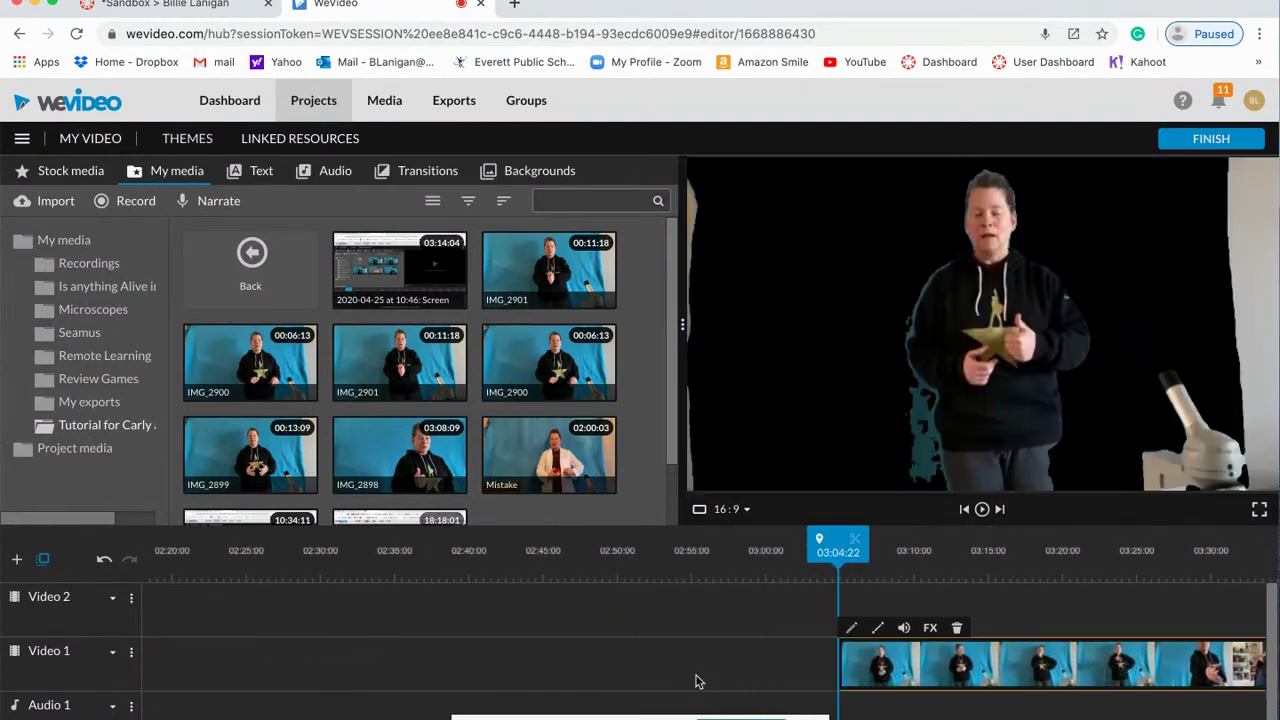
scroll(690, 680, left, 3)
drag(529, 467, 476, 664)
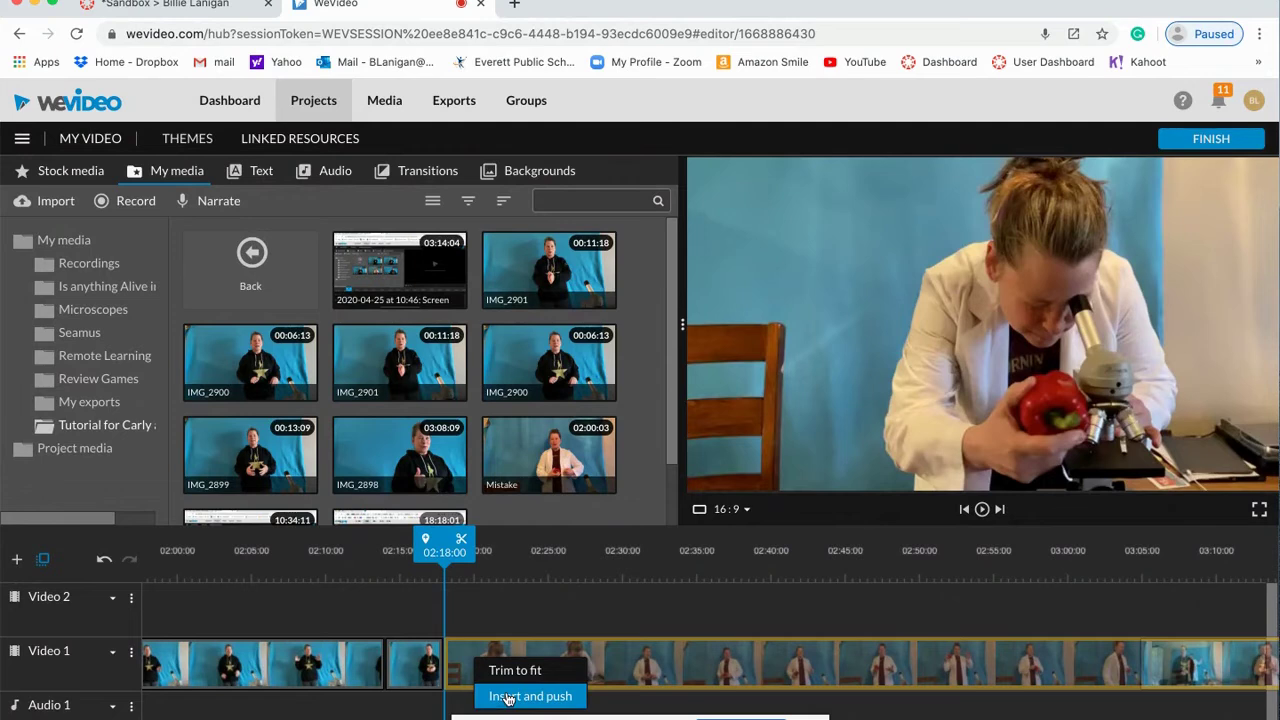
Step: Fit the Mistake clip into the gap with Trim to fit and play it from 02:15:24
click(514, 672)
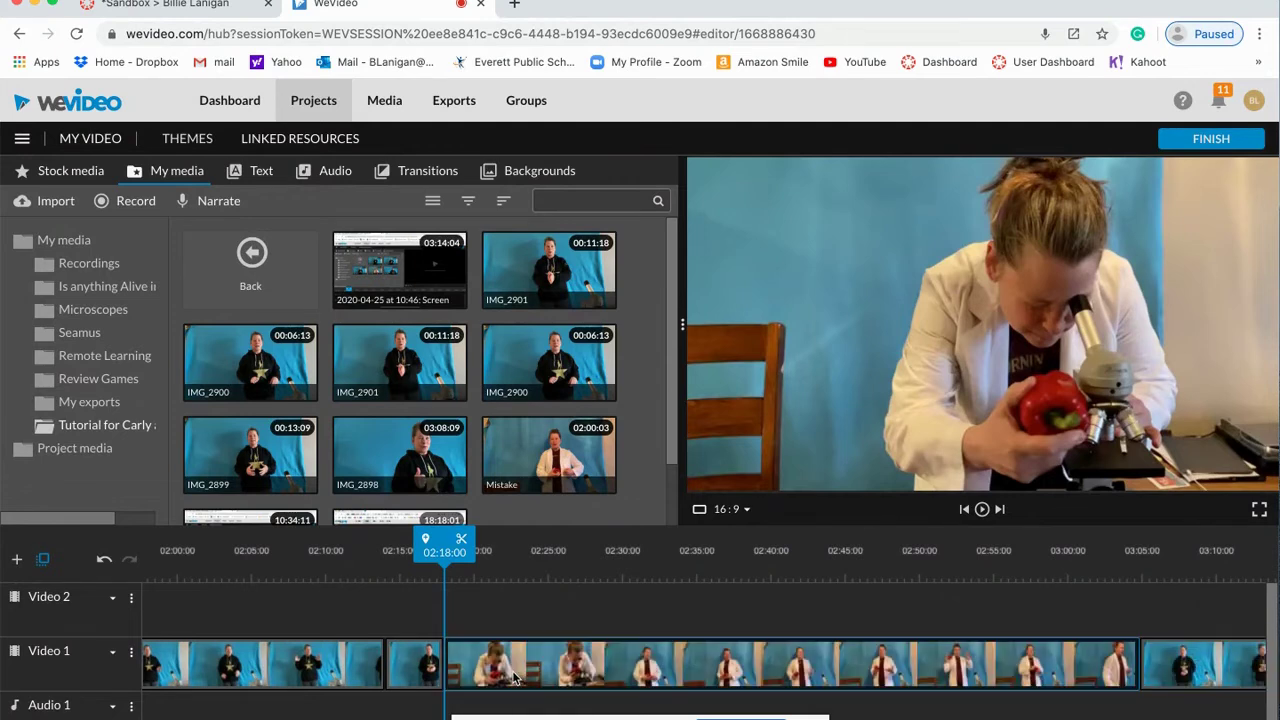
click(981, 511)
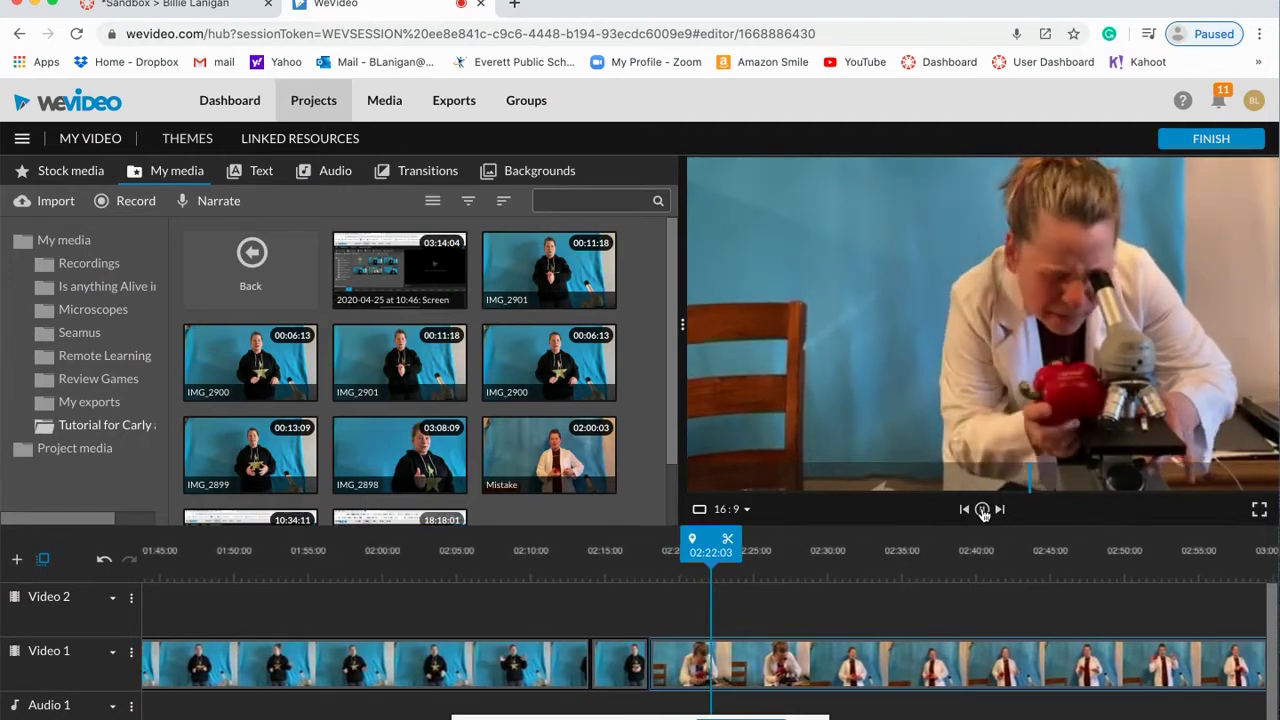
drag(718, 548, 615, 548)
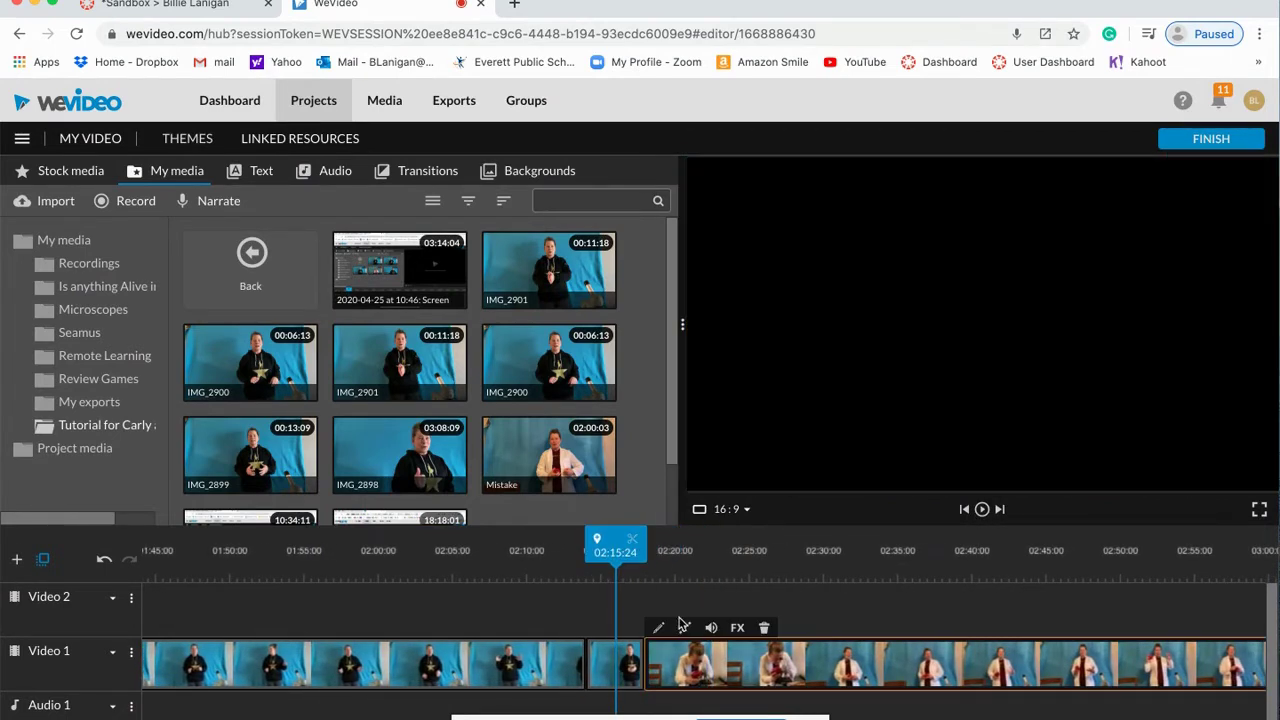
Step: Trim the Mistake clip's start and end and slide it against the previous presenter clip
drag(648, 660, 760, 675)
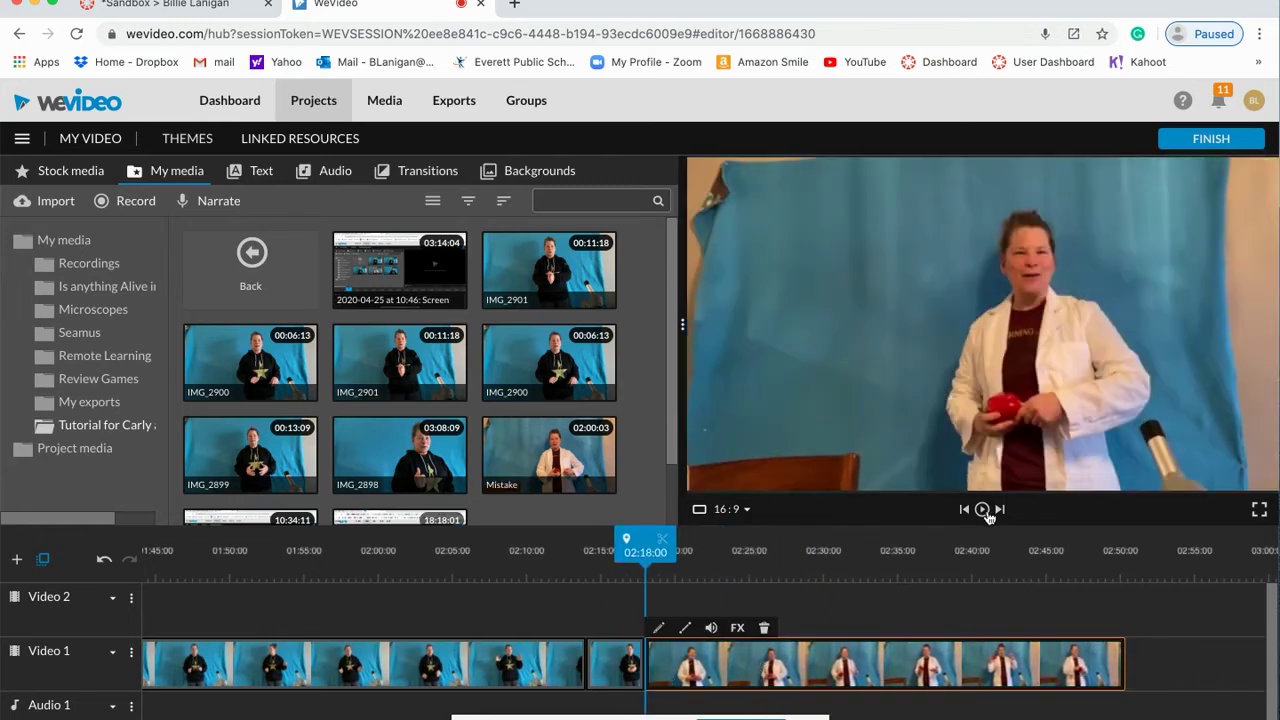
drag(1125, 672, 1226, 672)
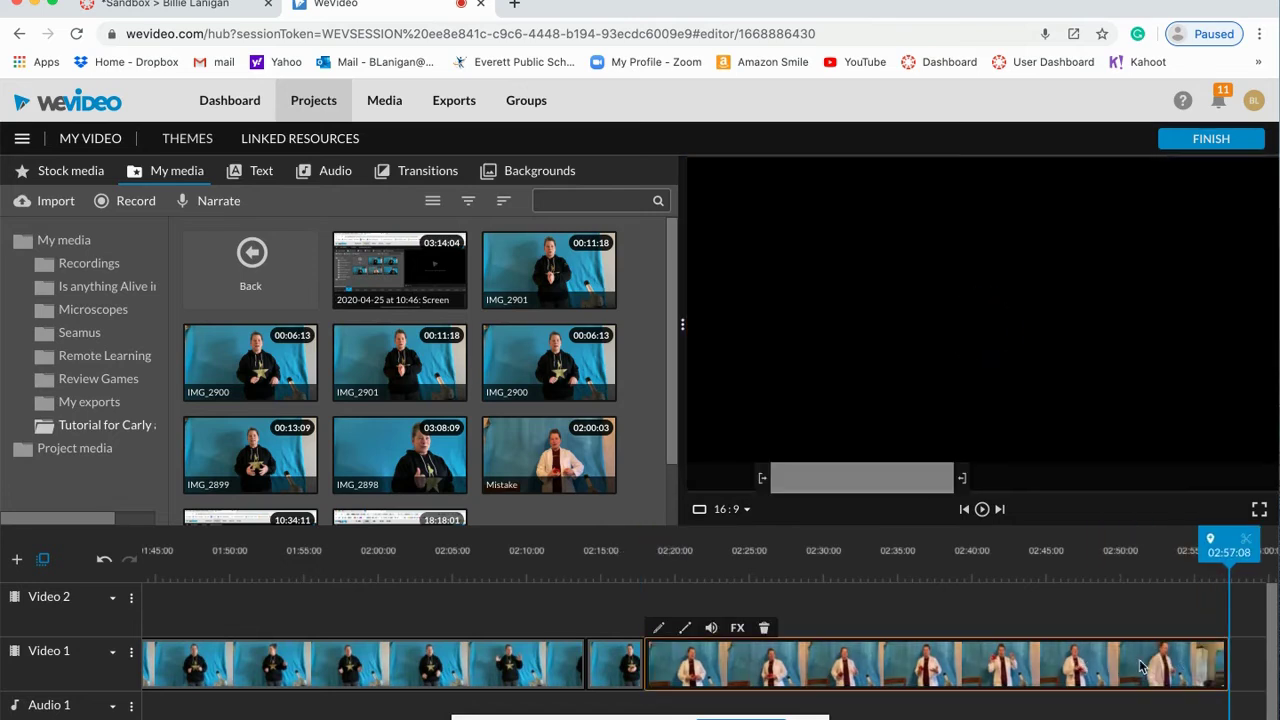
drag(648, 672, 836, 672)
drag(925, 670, 746, 670)
drag(1033, 660, 1200, 643)
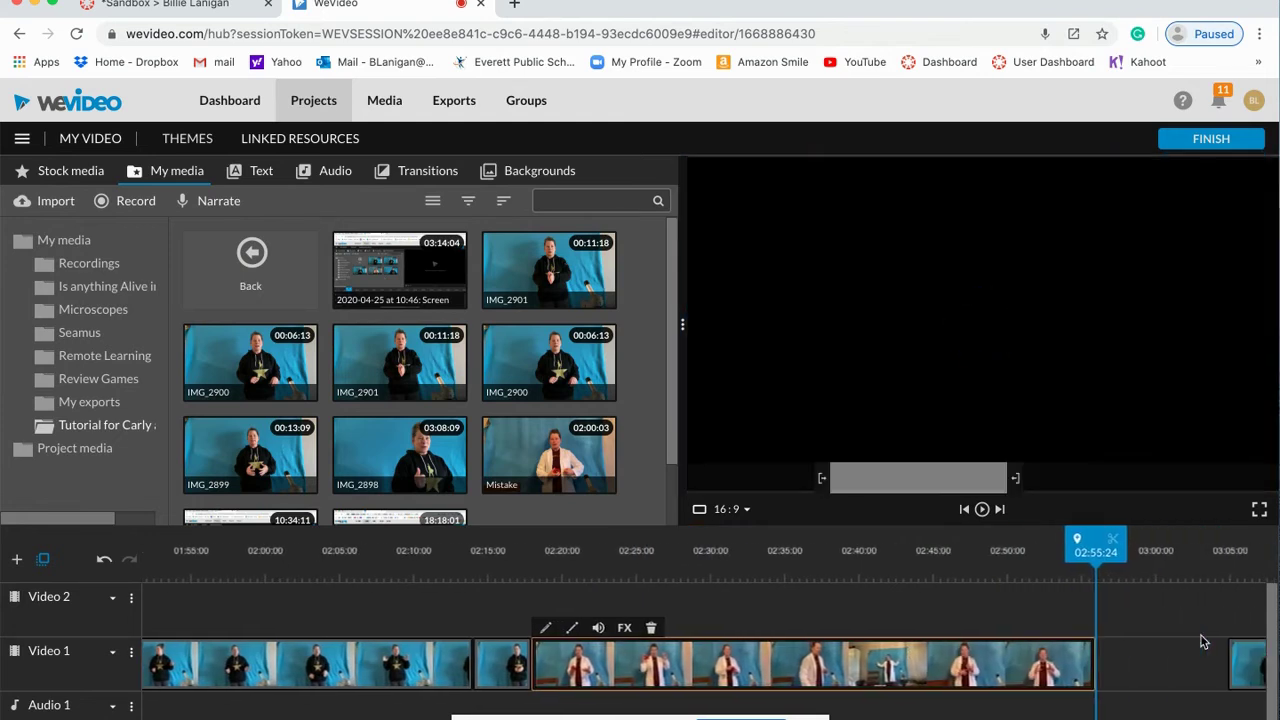
Step: Colour-key the Mistake clip's blue backdrop by sampling #50747c with the eyedropper
double_click(695, 673)
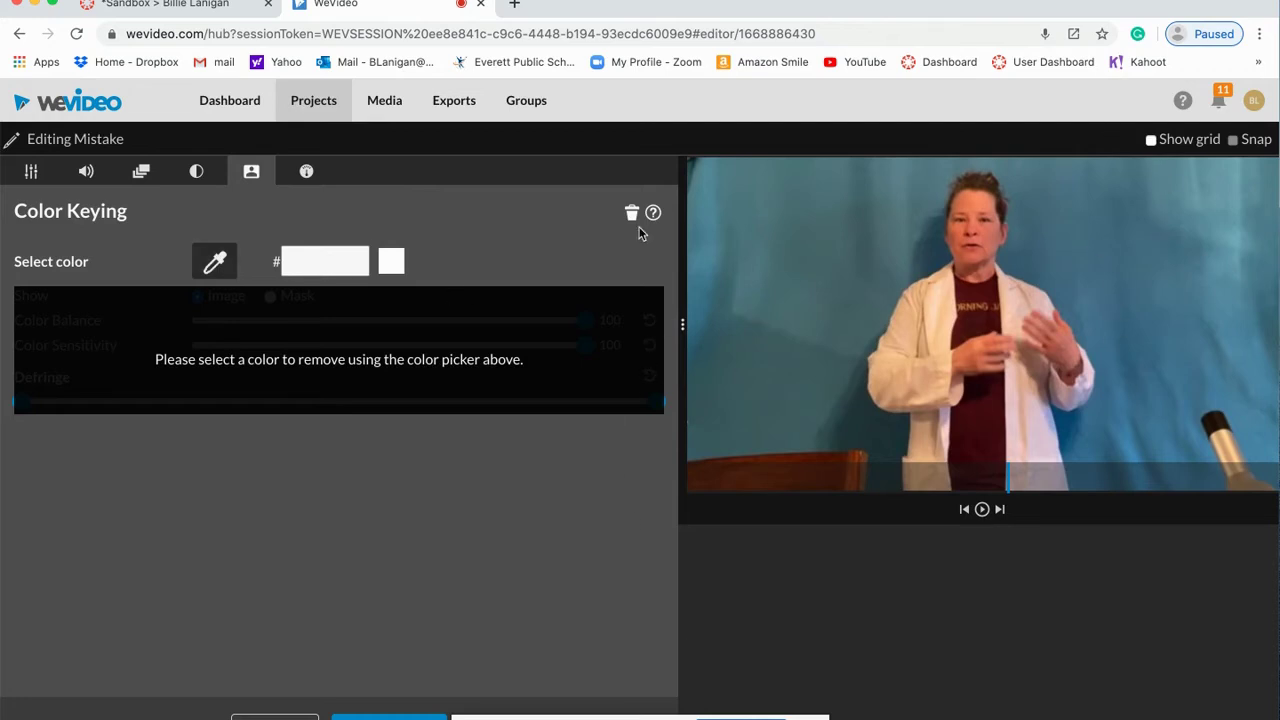
click(762, 221)
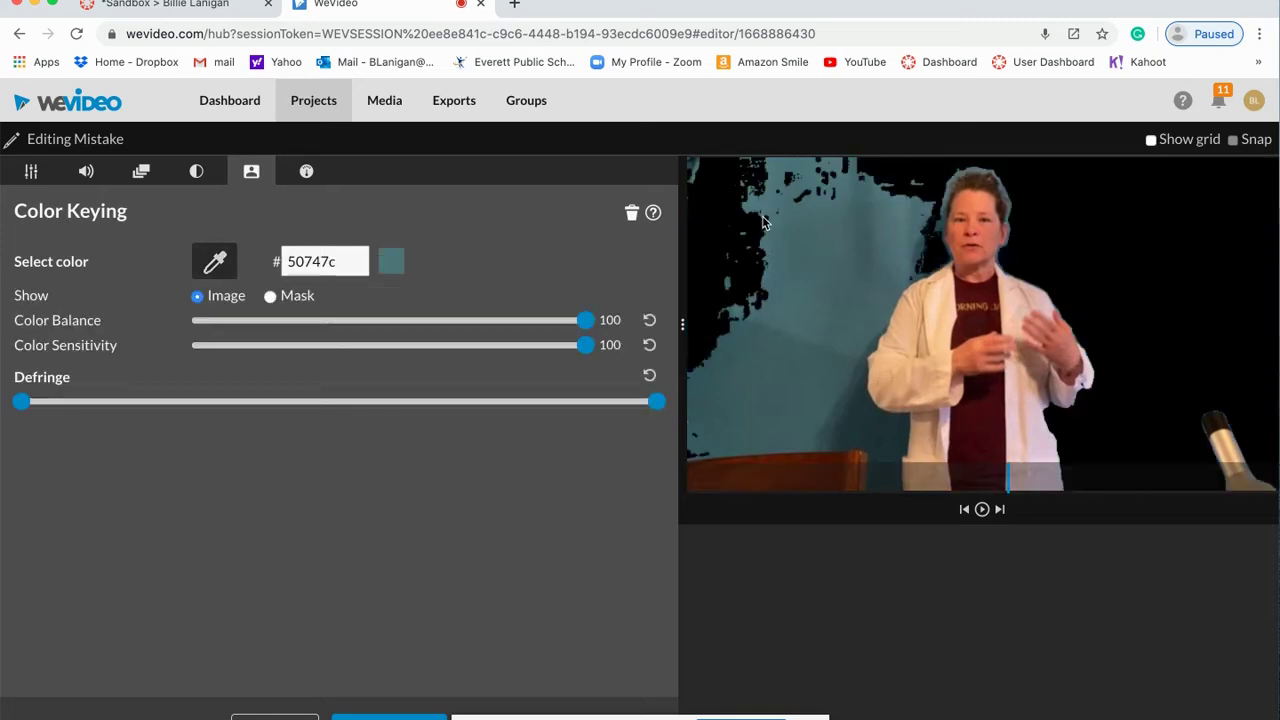
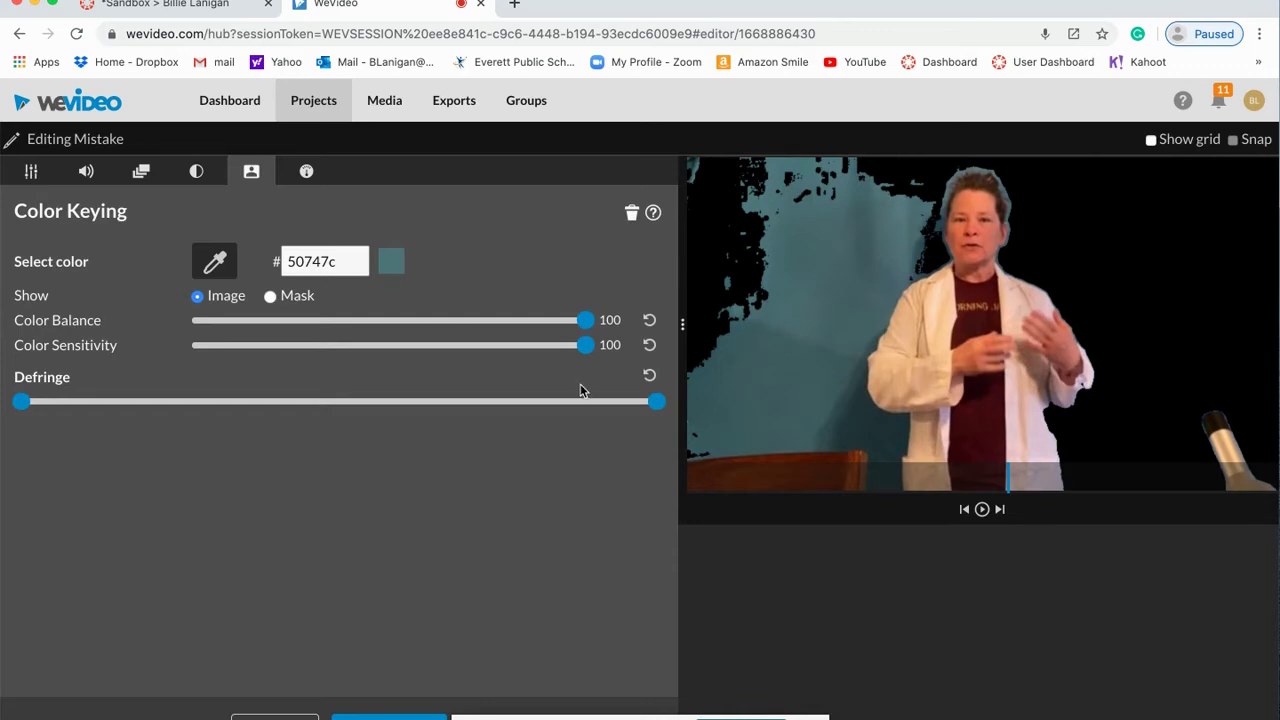
Step: View the Mistake clip's key as a mask, narrow both Defringe handles, and return to the timeline
click(270, 297)
drag(658, 403, 402, 401)
mouse_move(25, 403)
mouse_down()
mouse_move(332, 424)
mouse_move(22, 400)
mouse_up()
drag(405, 405, 448, 402)
drag(21, 403, 166, 405)
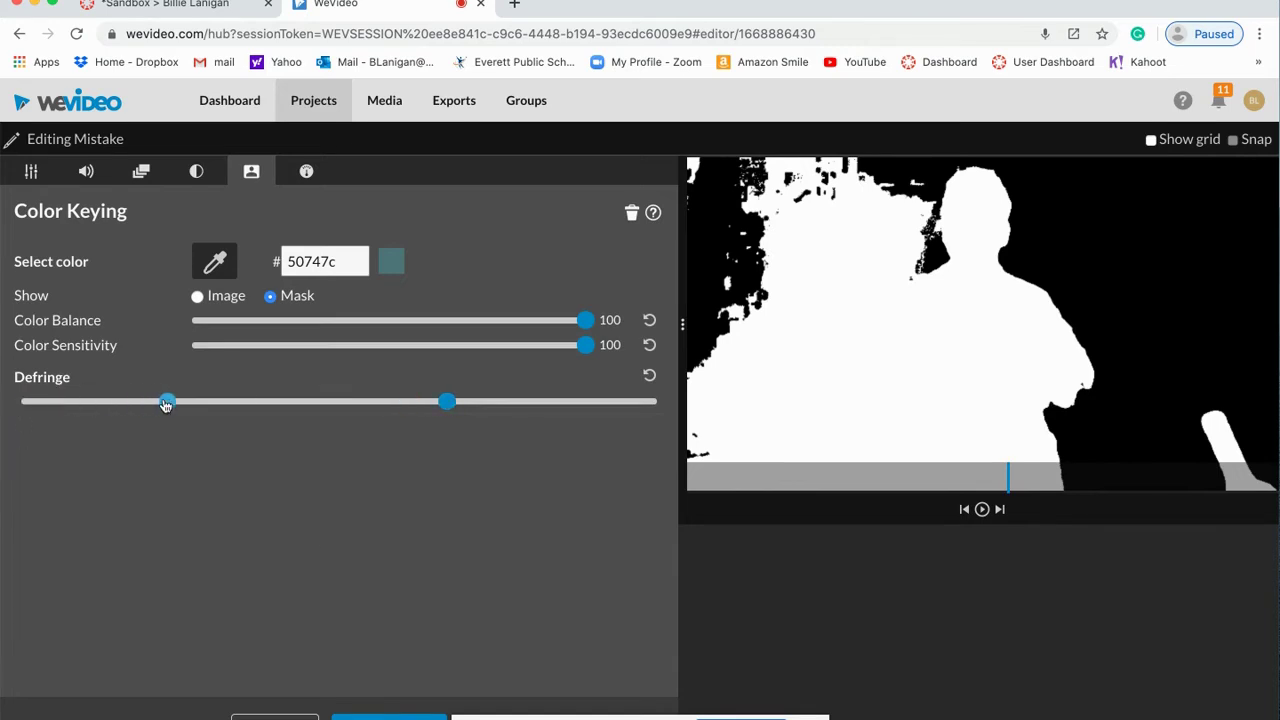
click(389, 716)
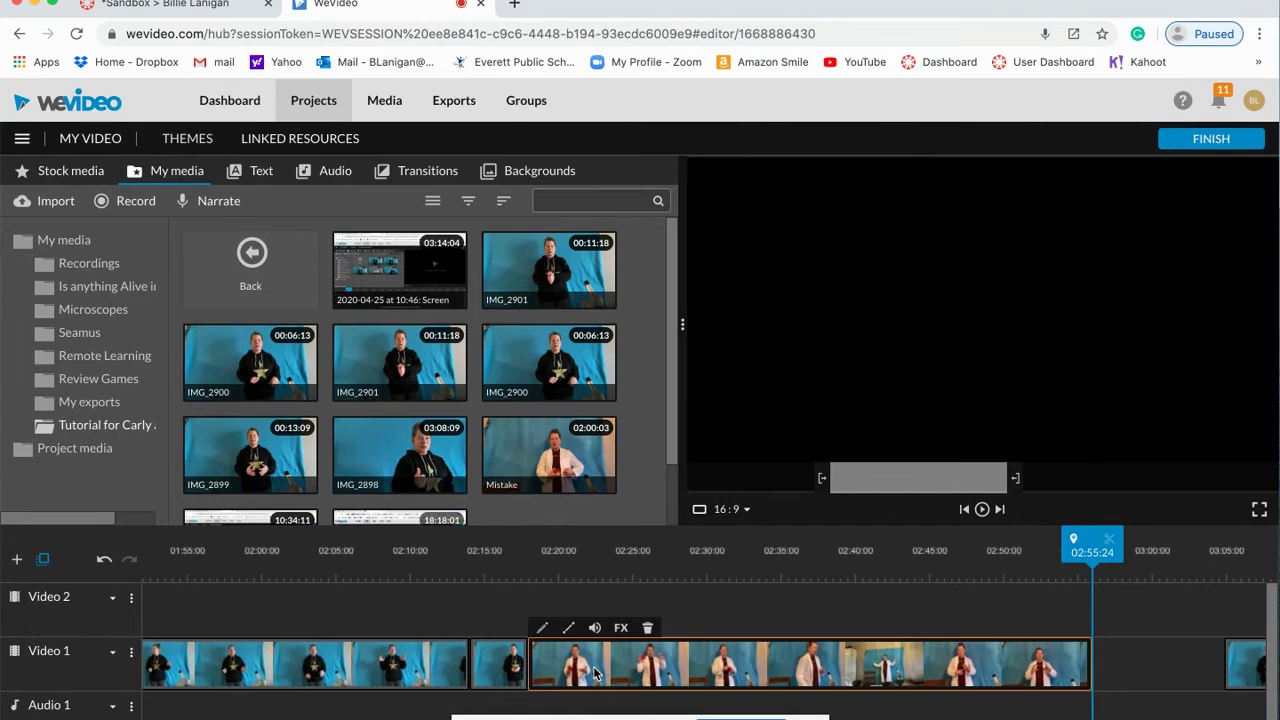
Step: Search stock media for 'rainbow' and add the blurred rainbow clip to Video 2
click(1002, 568)
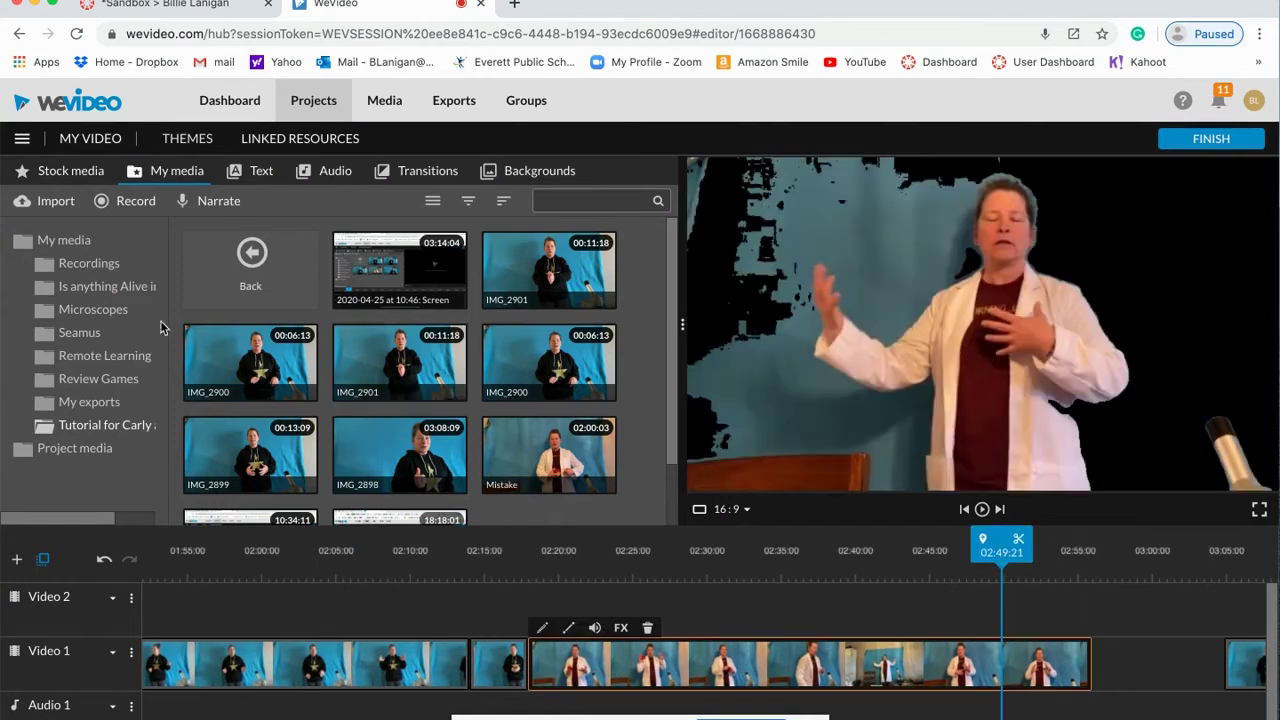
click(80, 172)
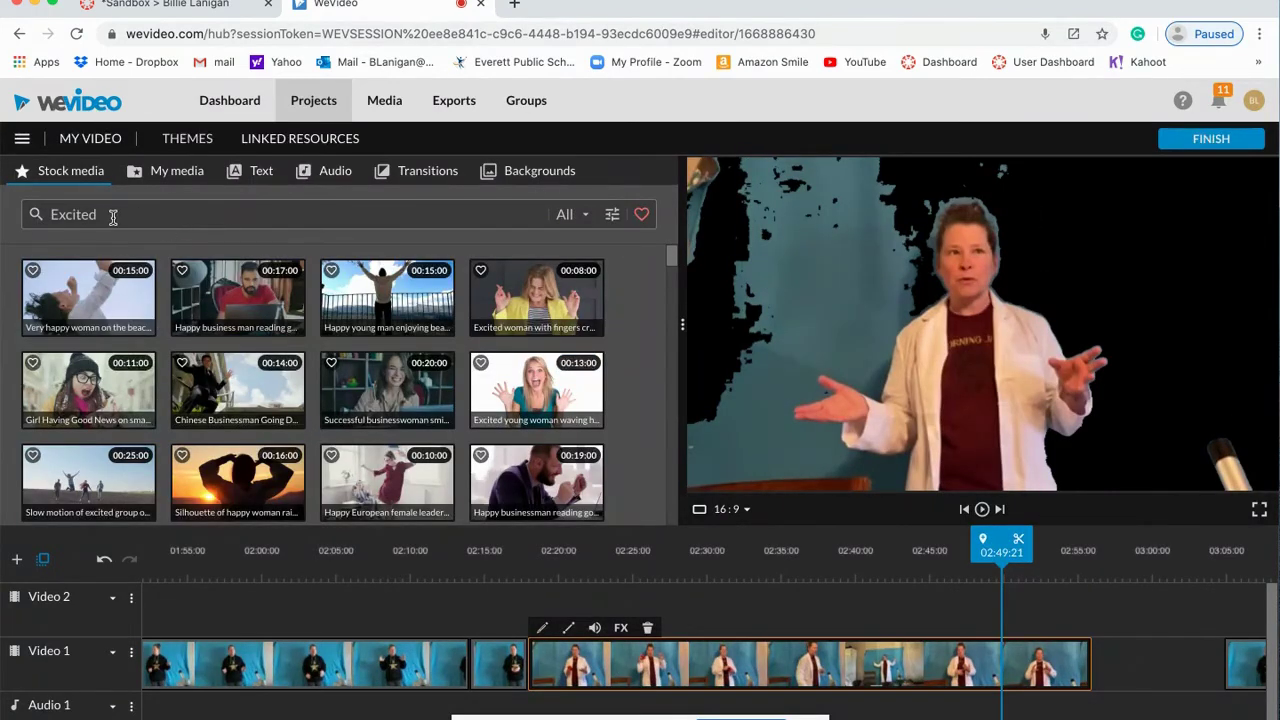
click(36, 220)
text(rainbow)
key(Return)
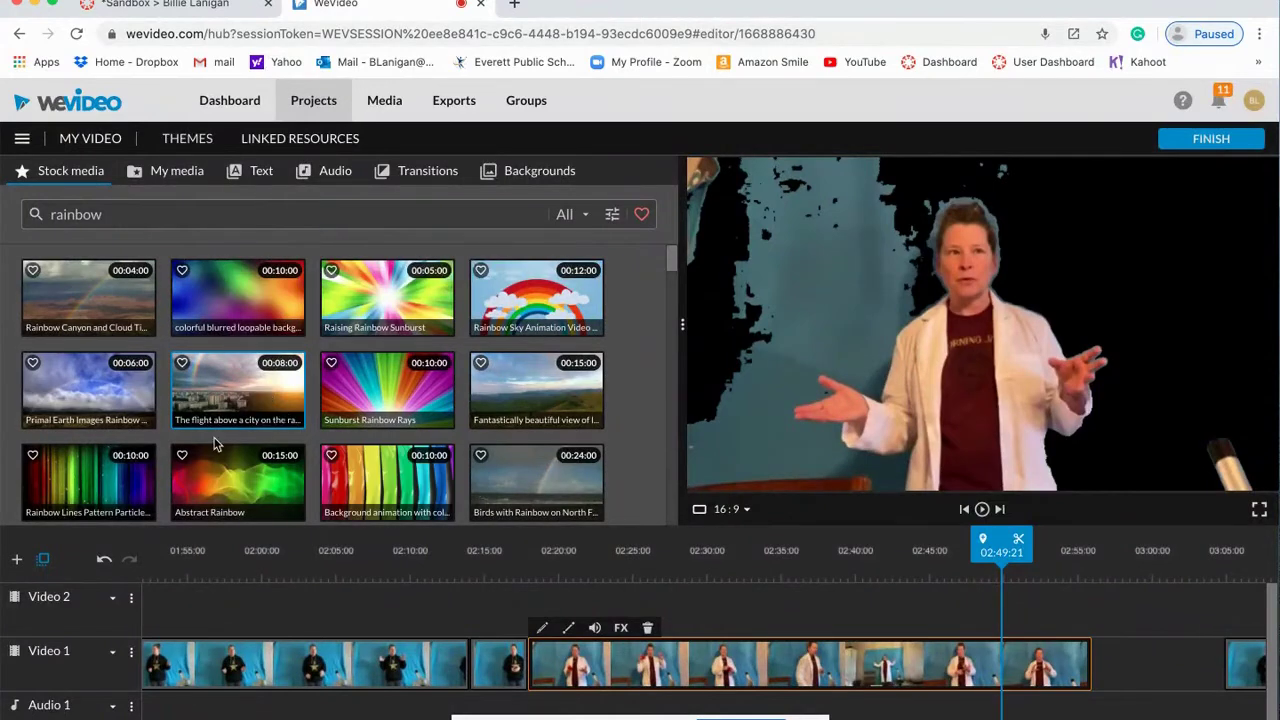
drag(222, 306, 556, 614)
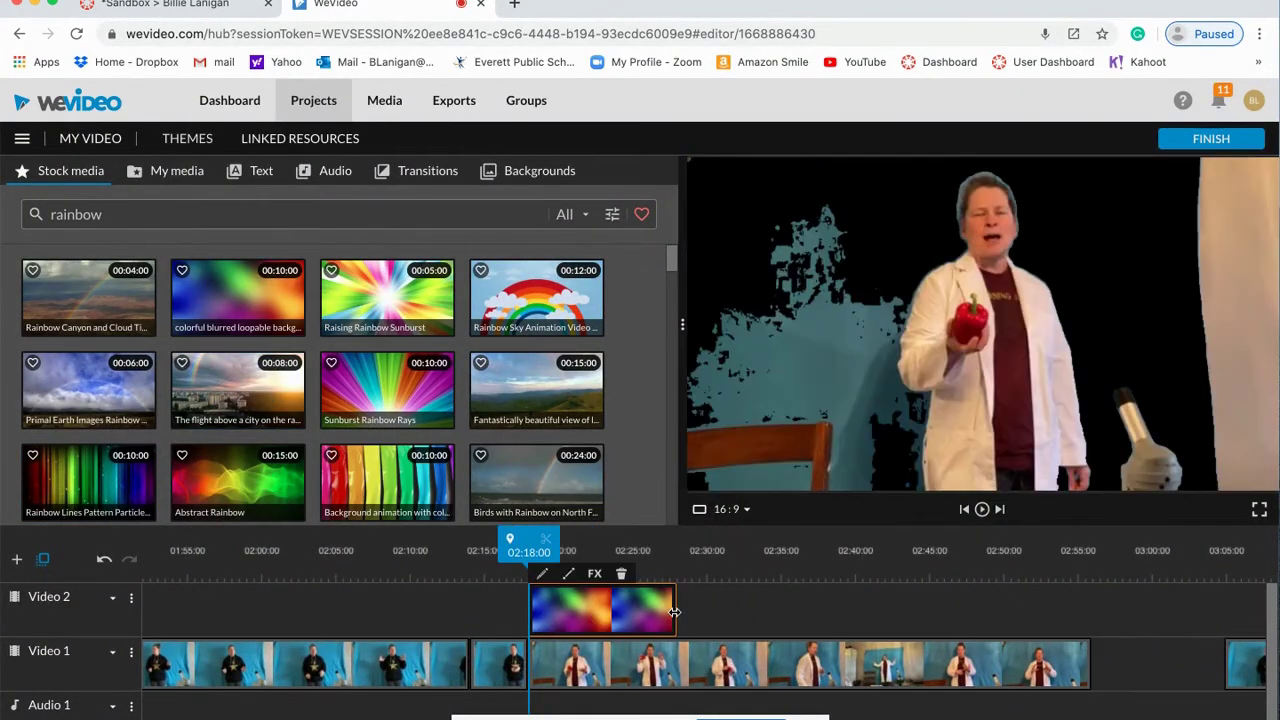
Step: Swap tracks so the keyed Mistake presenter plays over the rainbow background on Video 1
click(675, 612)
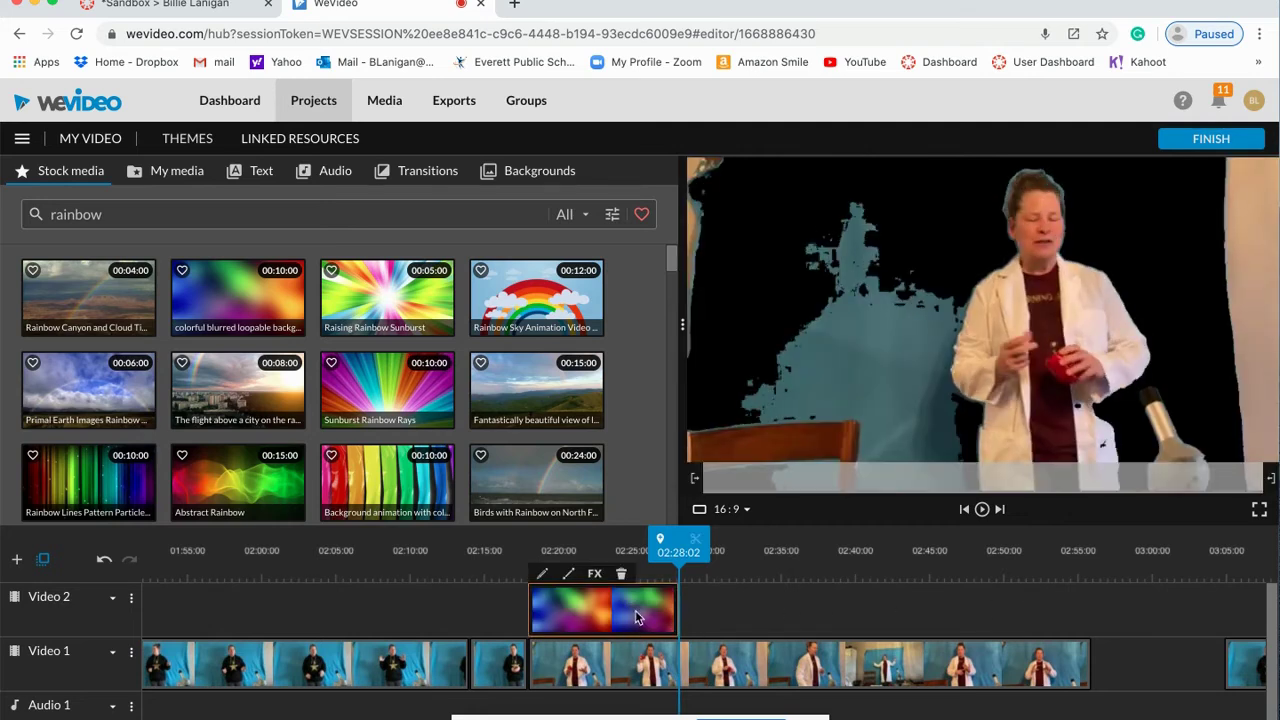
drag(680, 545, 520, 545)
click(983, 510)
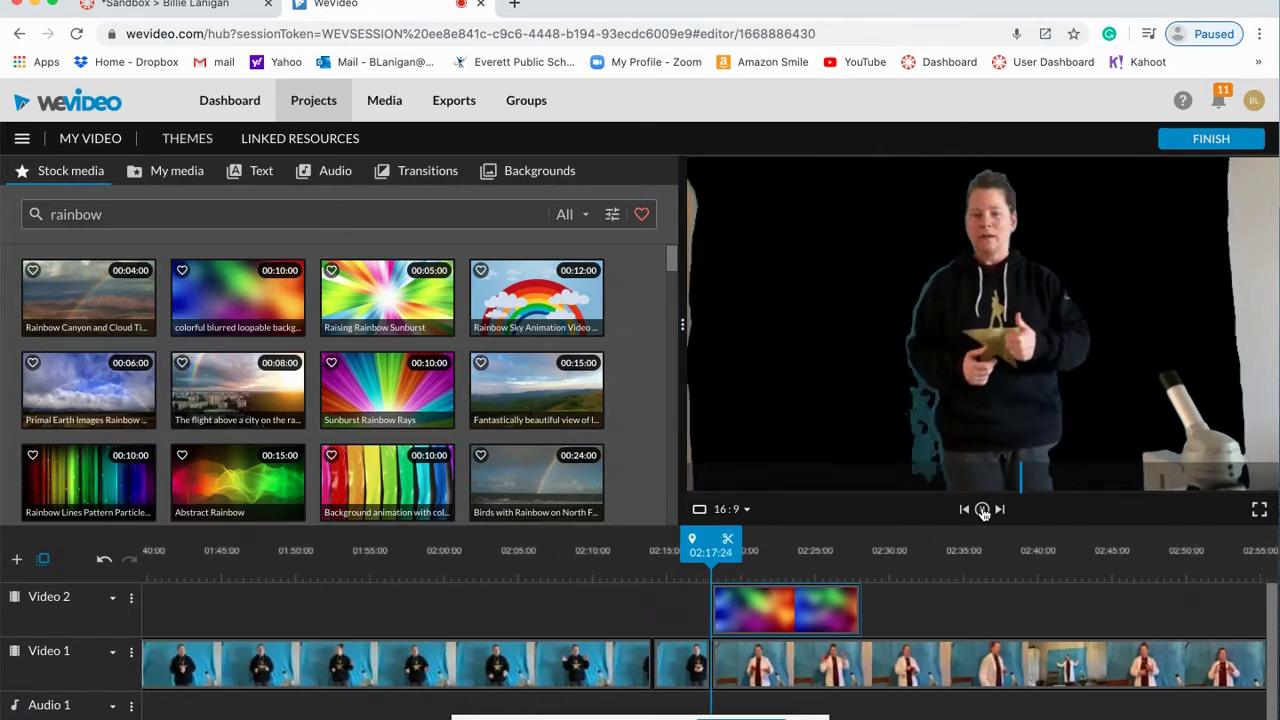
click(983, 510)
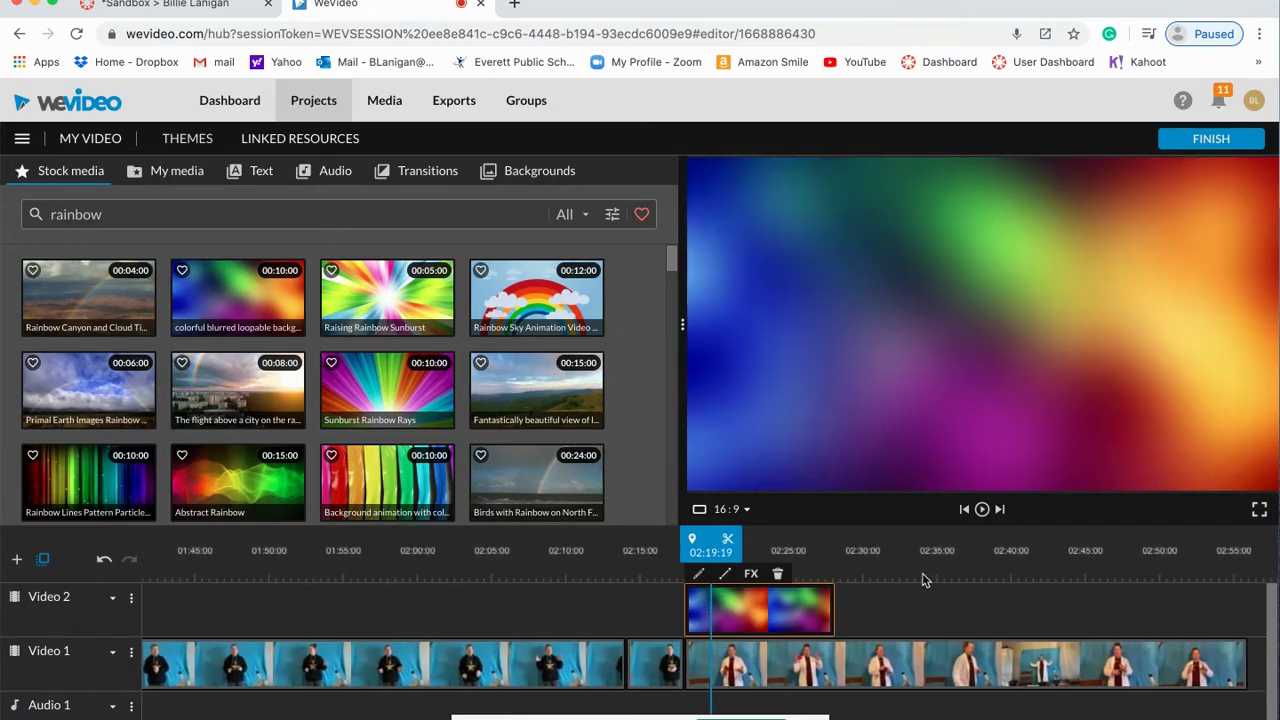
drag(780, 615, 601, 617)
drag(712, 665, 712, 615)
drag(620, 615, 795, 660)
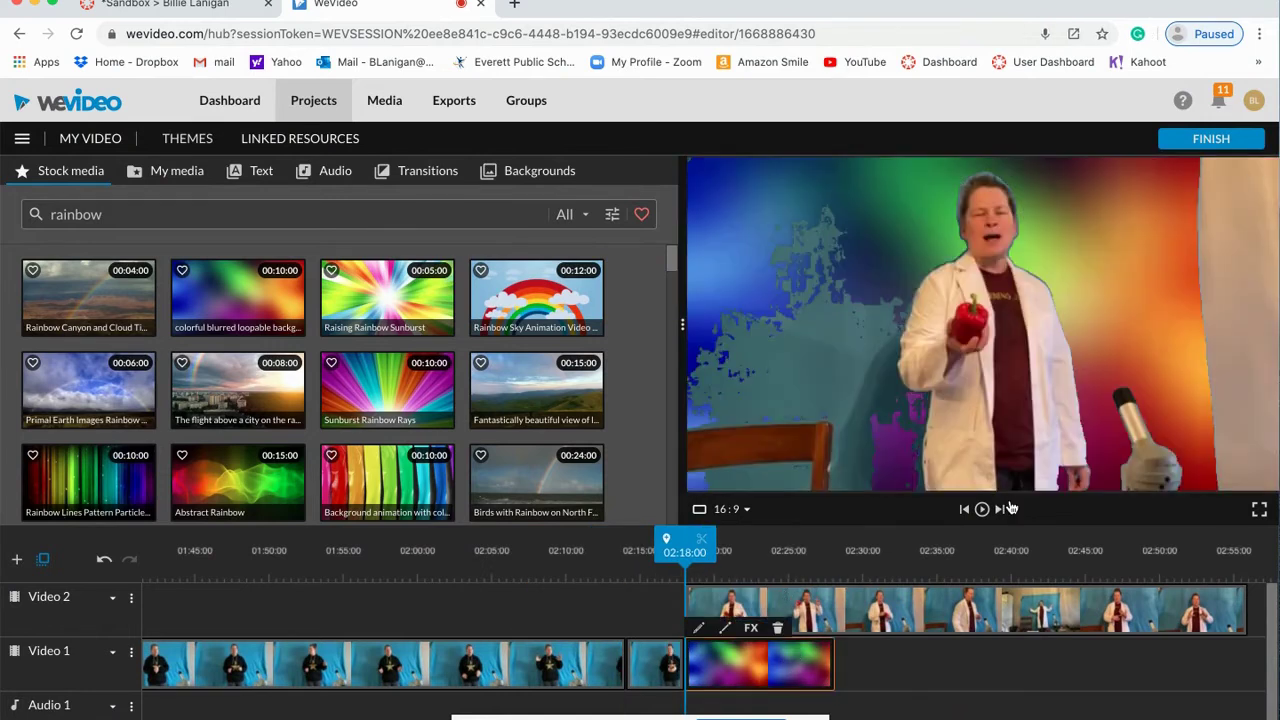
click(982, 510)
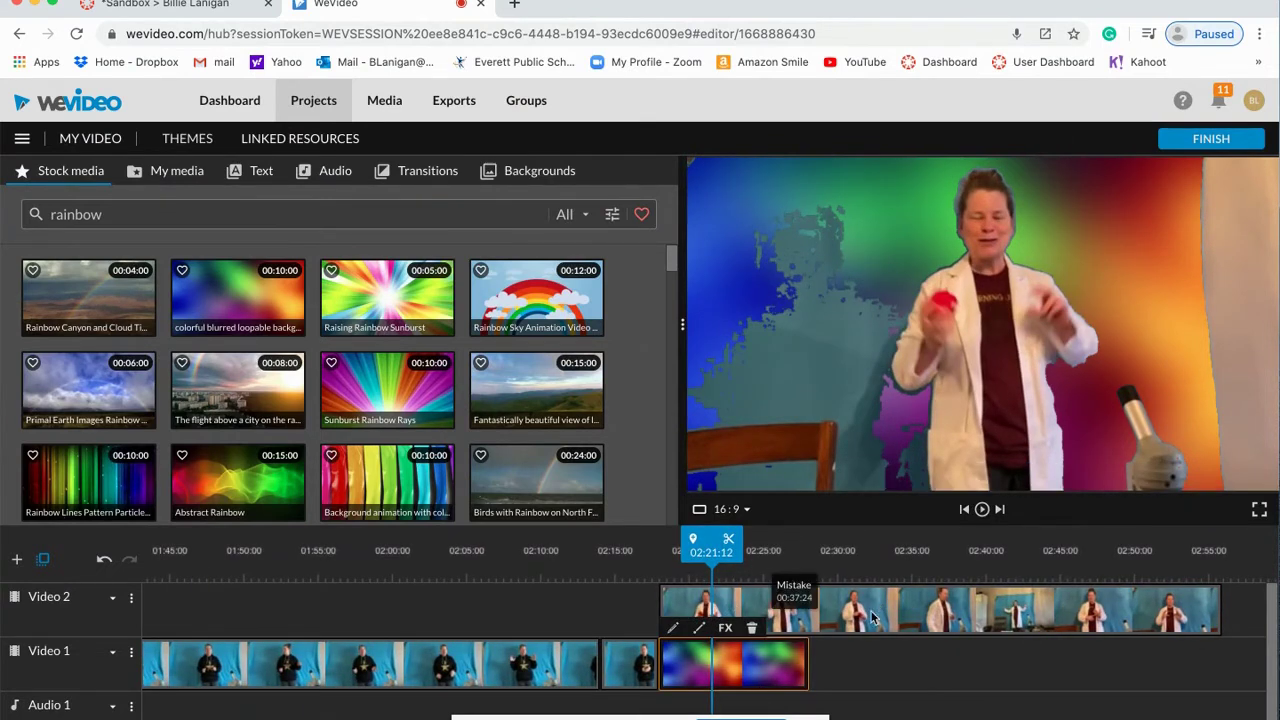
Step: Delete both the Mistake presenter clip and the rainbow clip from the timeline
drag(870, 620, 945, 400)
drag(737, 650, 855, 378)
scroll(900, 591, right, 5)
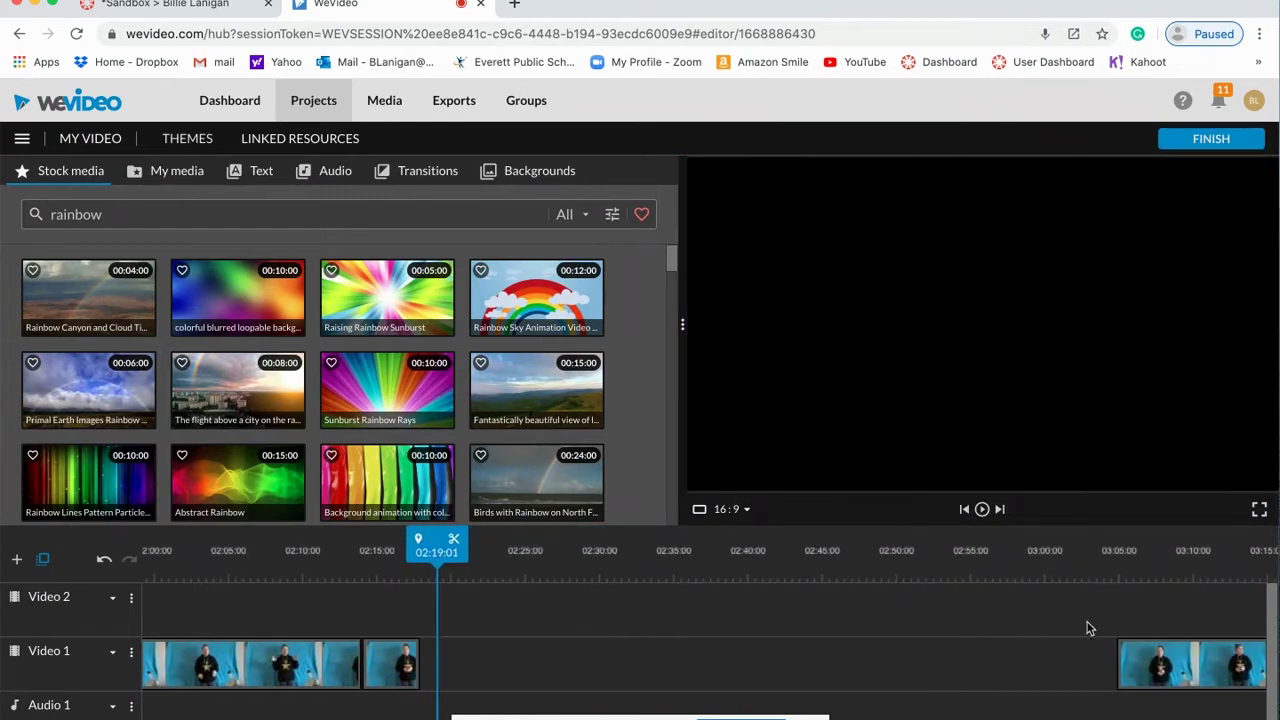
Step: Slide IMG_2898 left to close the gap and split it at 02:25:15
drag(1168, 656, 470, 668)
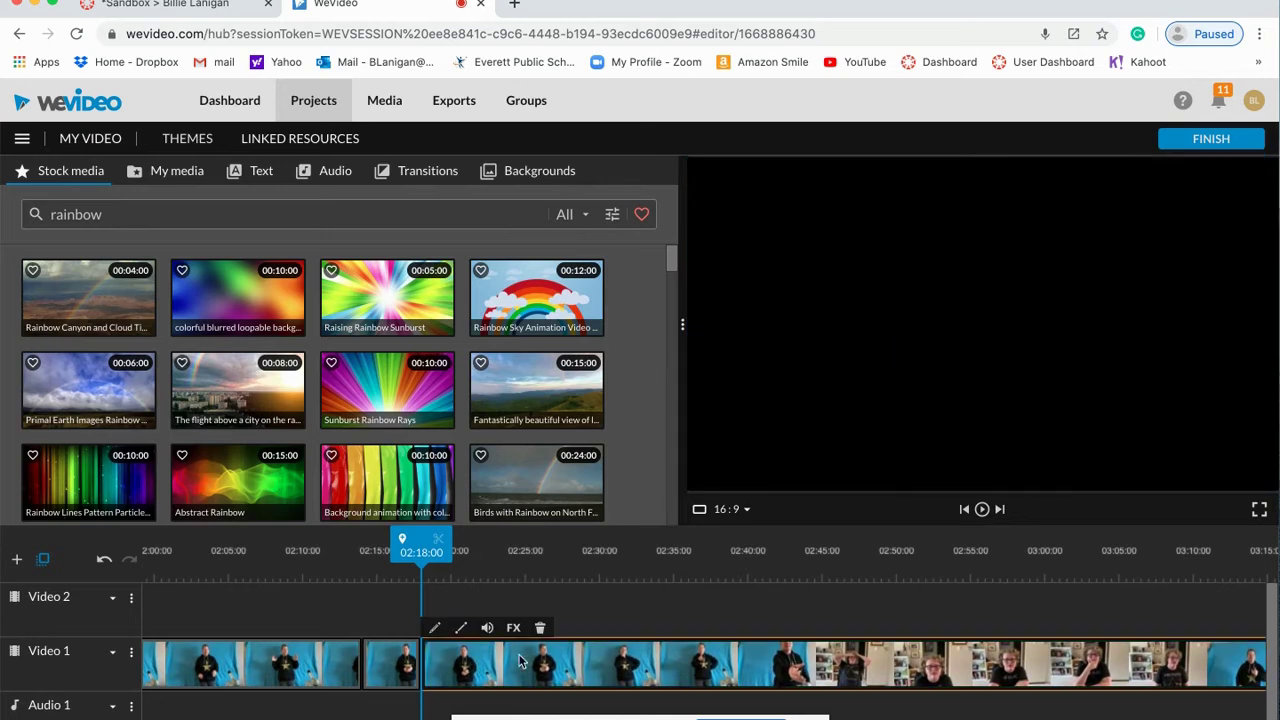
click(984, 510)
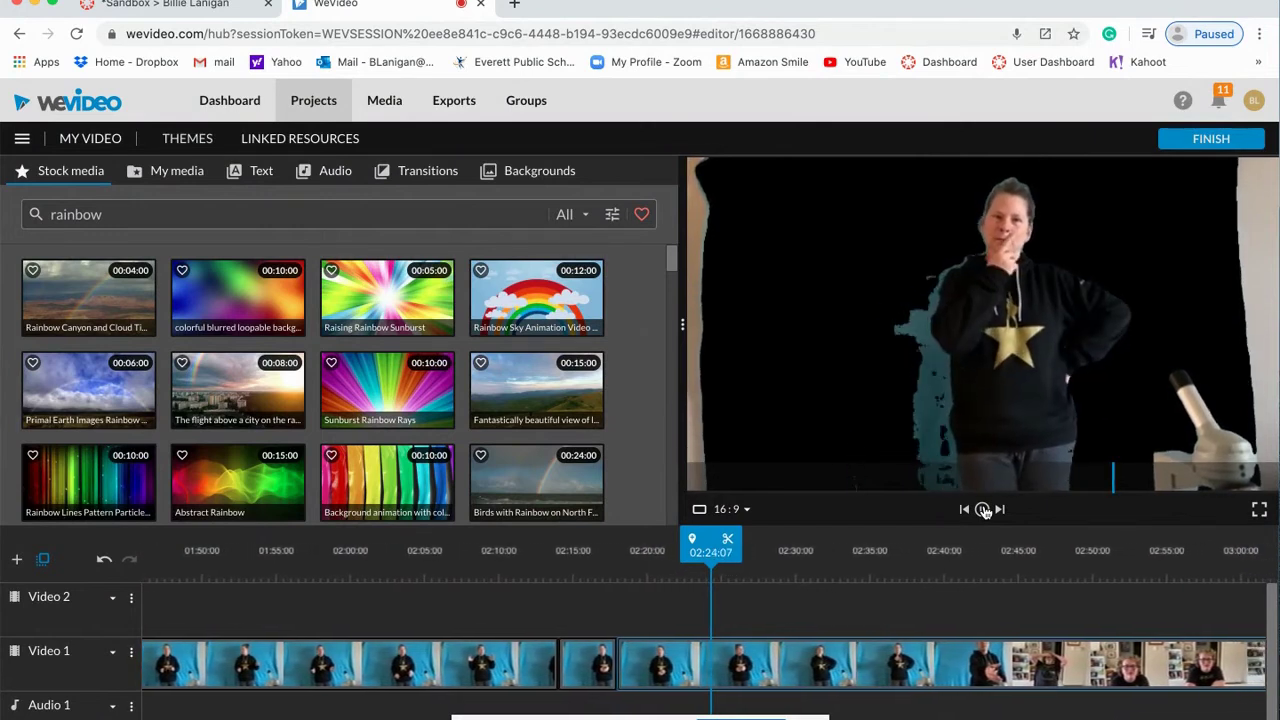
click(984, 510)
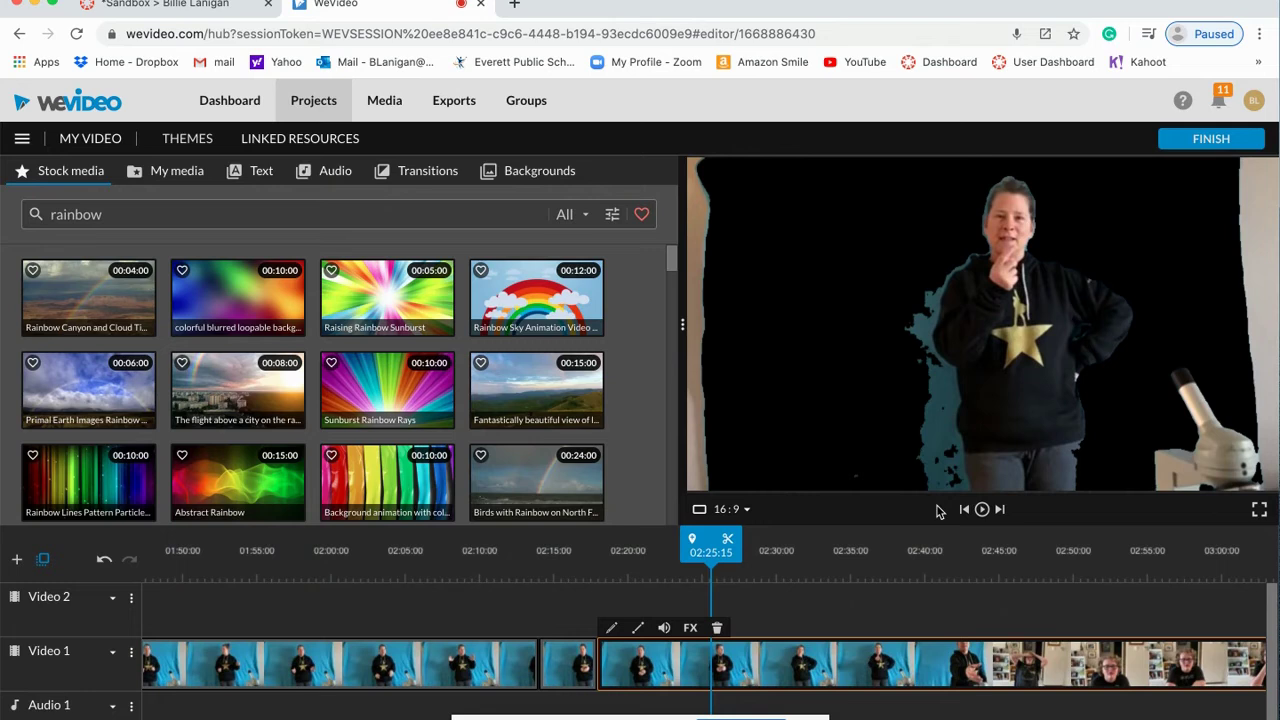
click(726, 540)
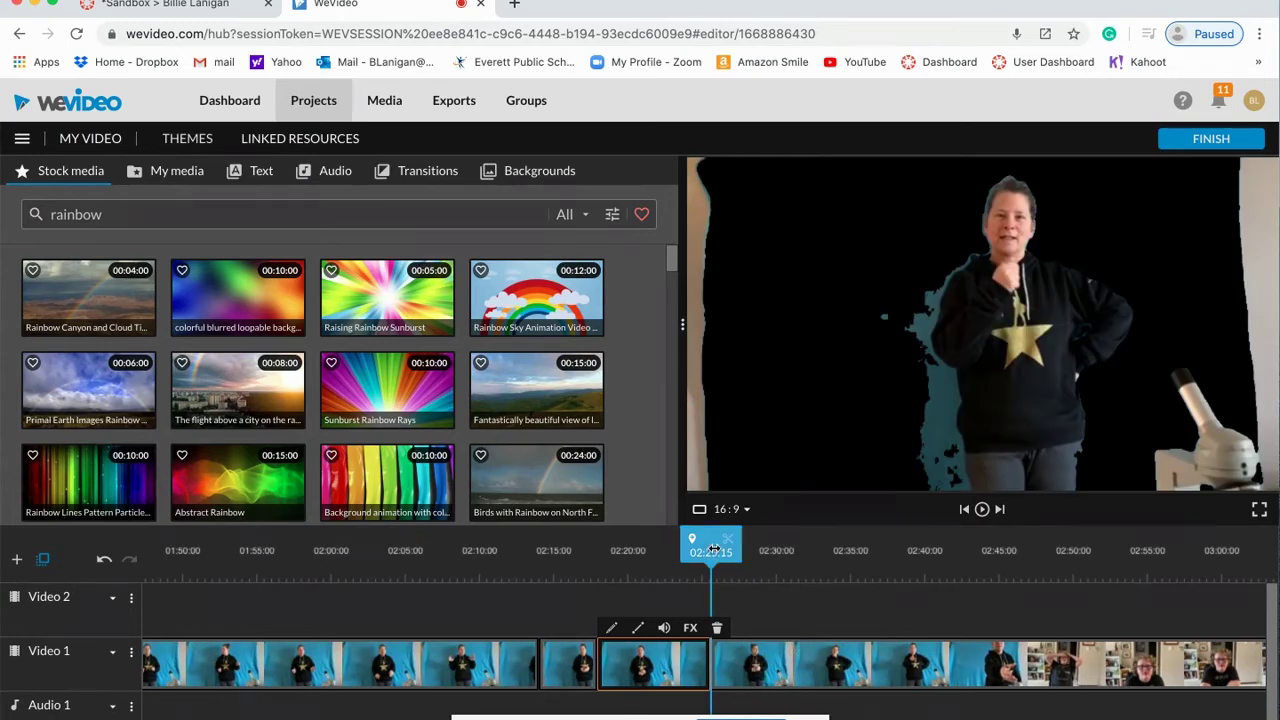
Step: Make a second cut near 02:26:24 and stretch the short sliver into the opened gap
click(731, 660)
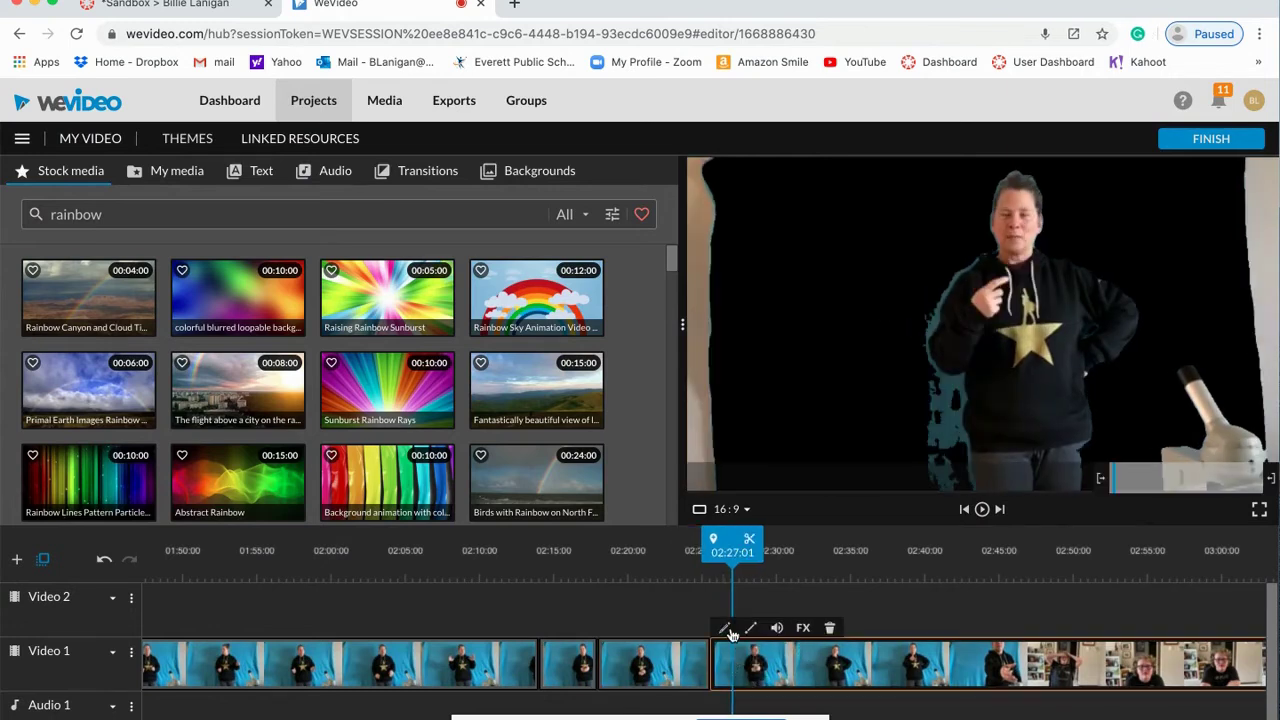
click(725, 551)
drag(725, 551, 723, 549)
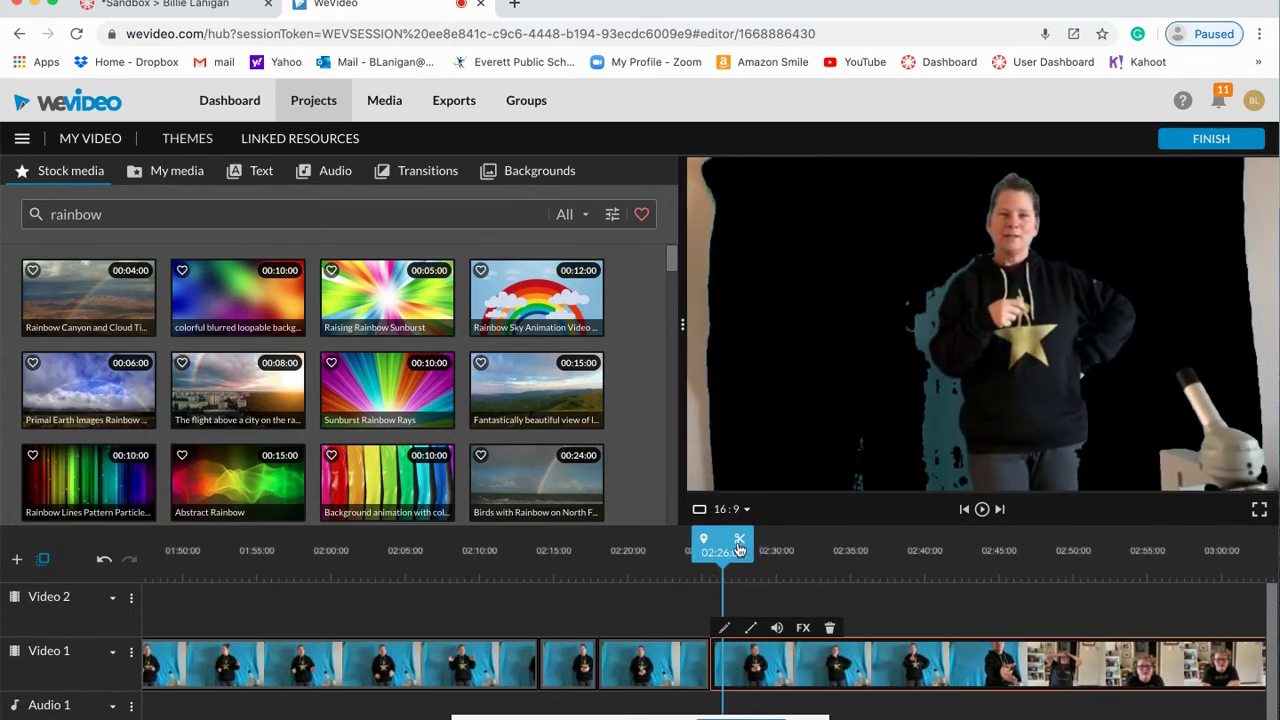
click(739, 548)
drag(758, 656, 805, 660)
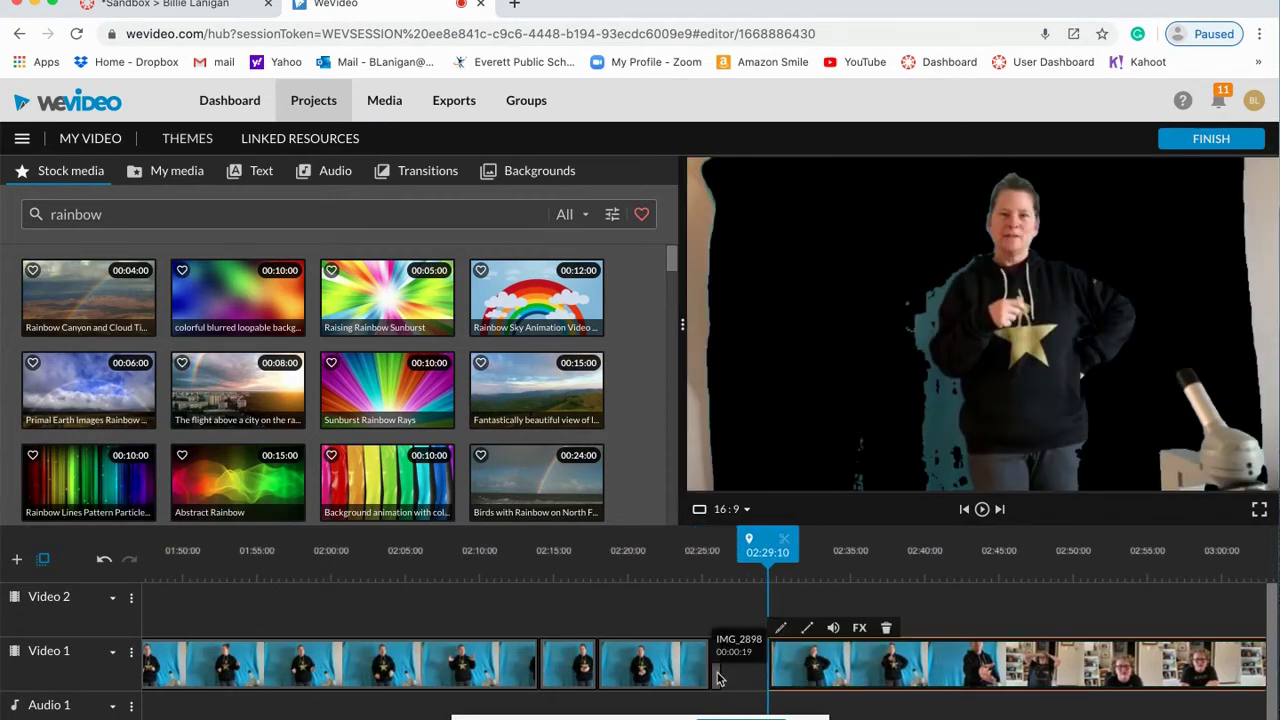
mouse_move(718, 668)
mouse_down()
mouse_move(766, 617)
mouse_move(717, 660)
mouse_move(717, 677)
mouse_up()
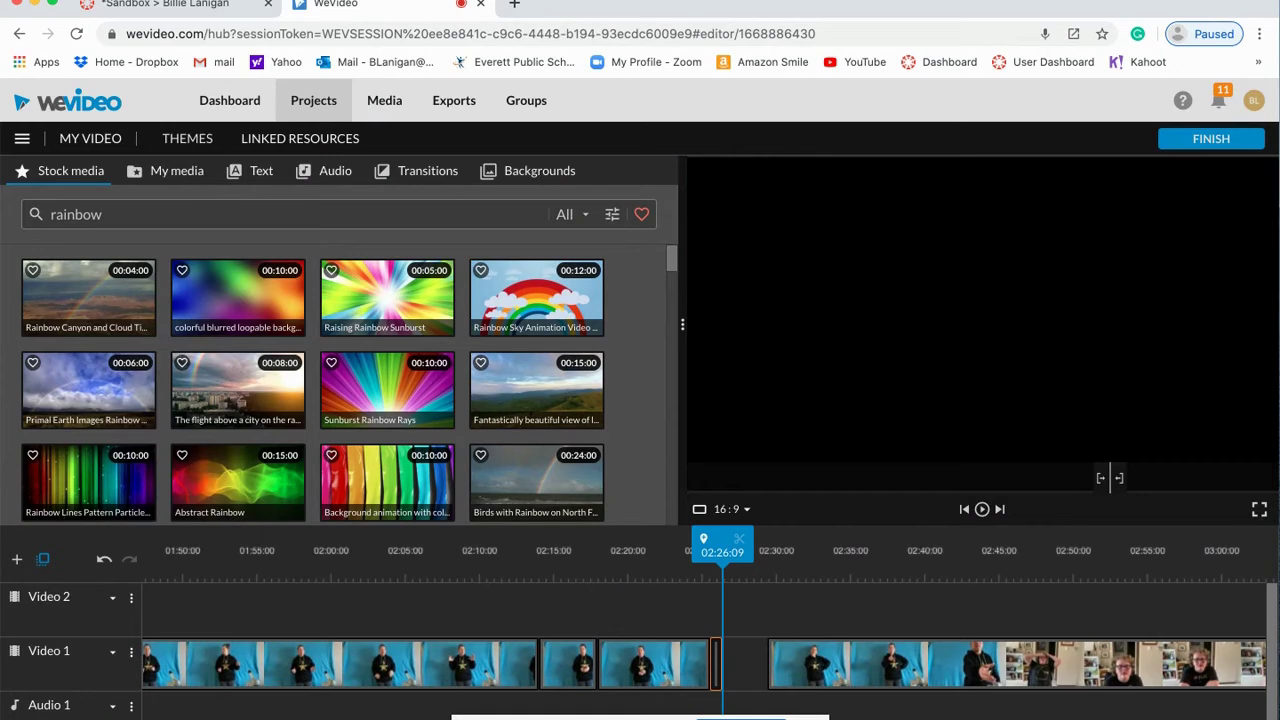
Step: Delete the tiny leftover clip, butt IMG_2898 against the previous clip, and zoom in around 02:25:15
scroll(710, 620, up, 5)
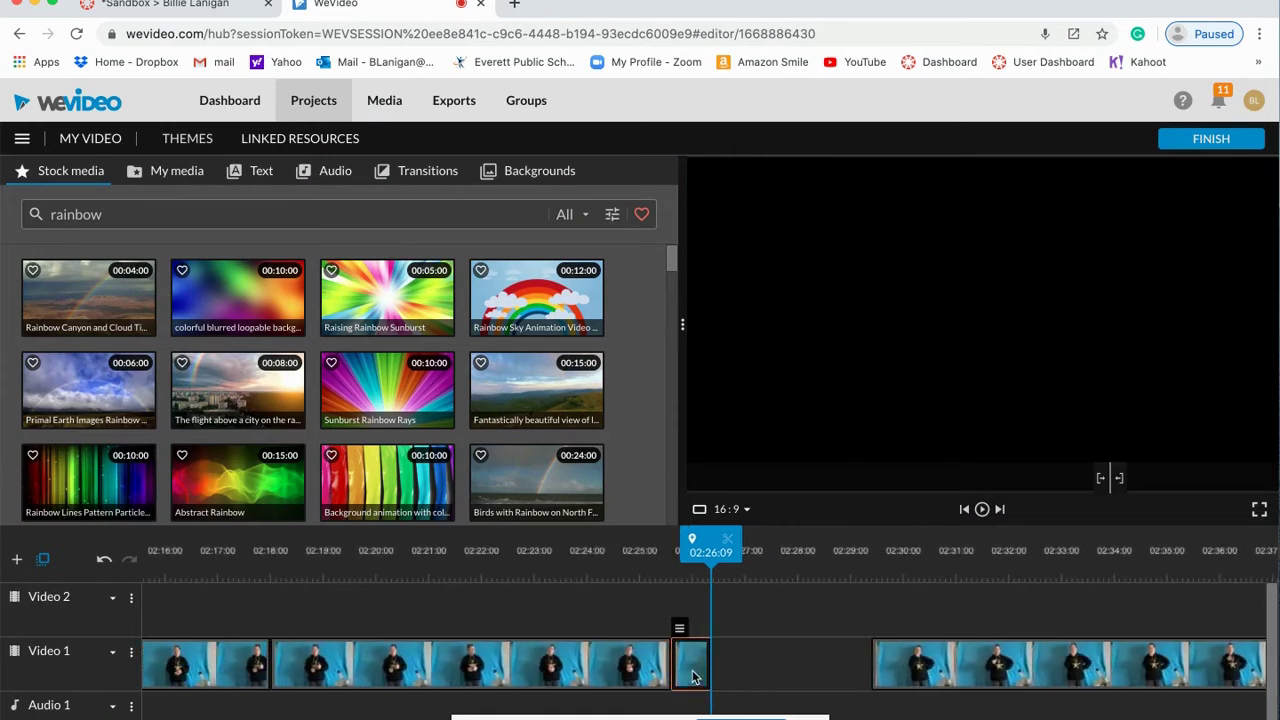
scroll(813, 657, right, 5)
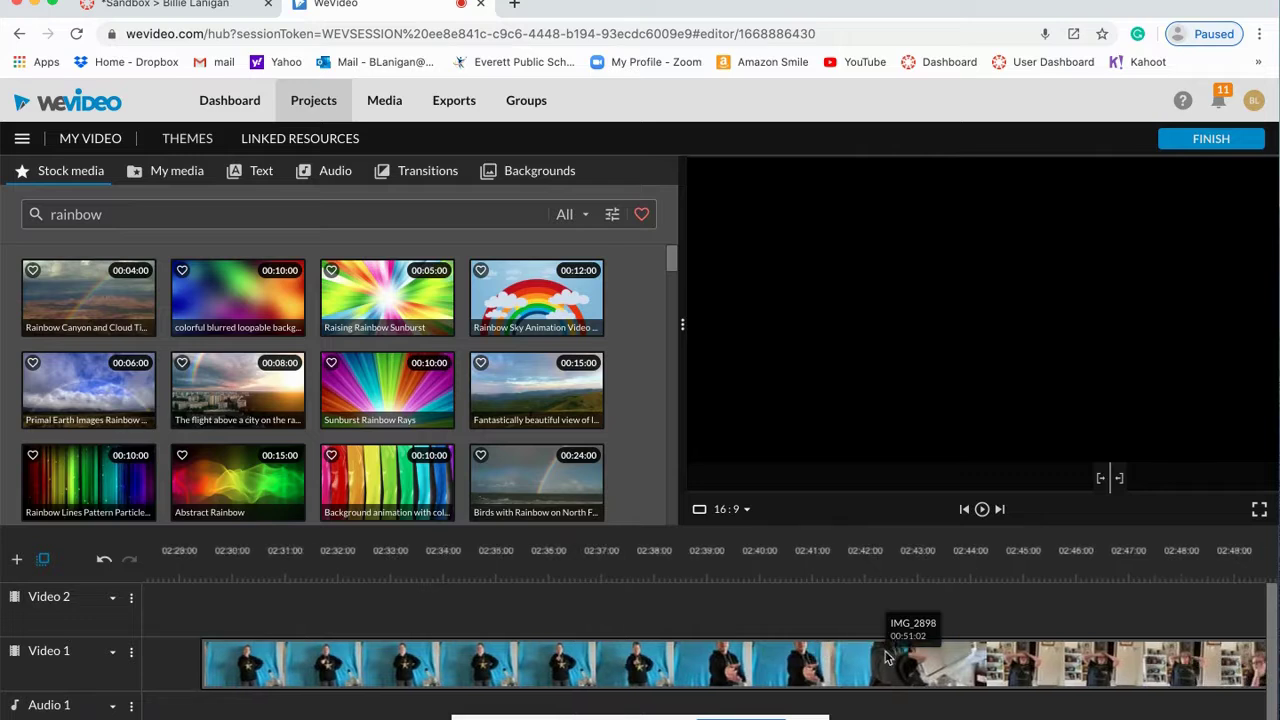
scroll(885, 660, left, 5)
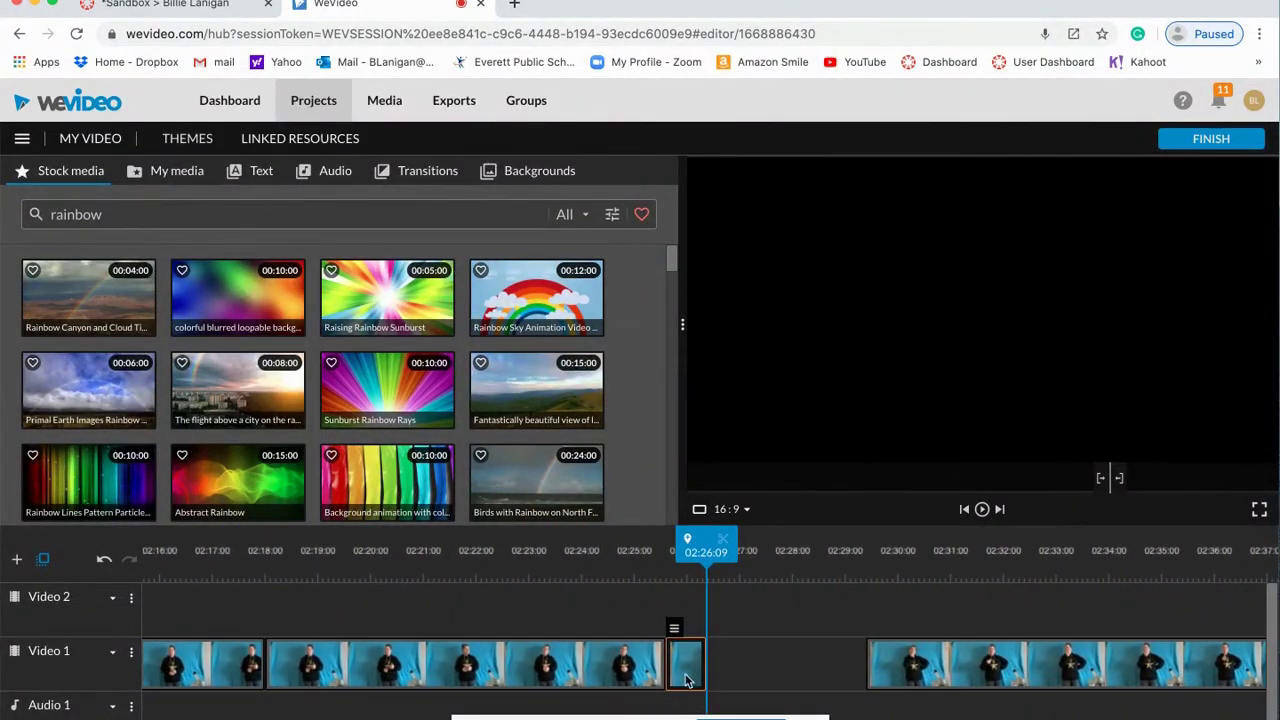
drag(685, 676, 840, 391)
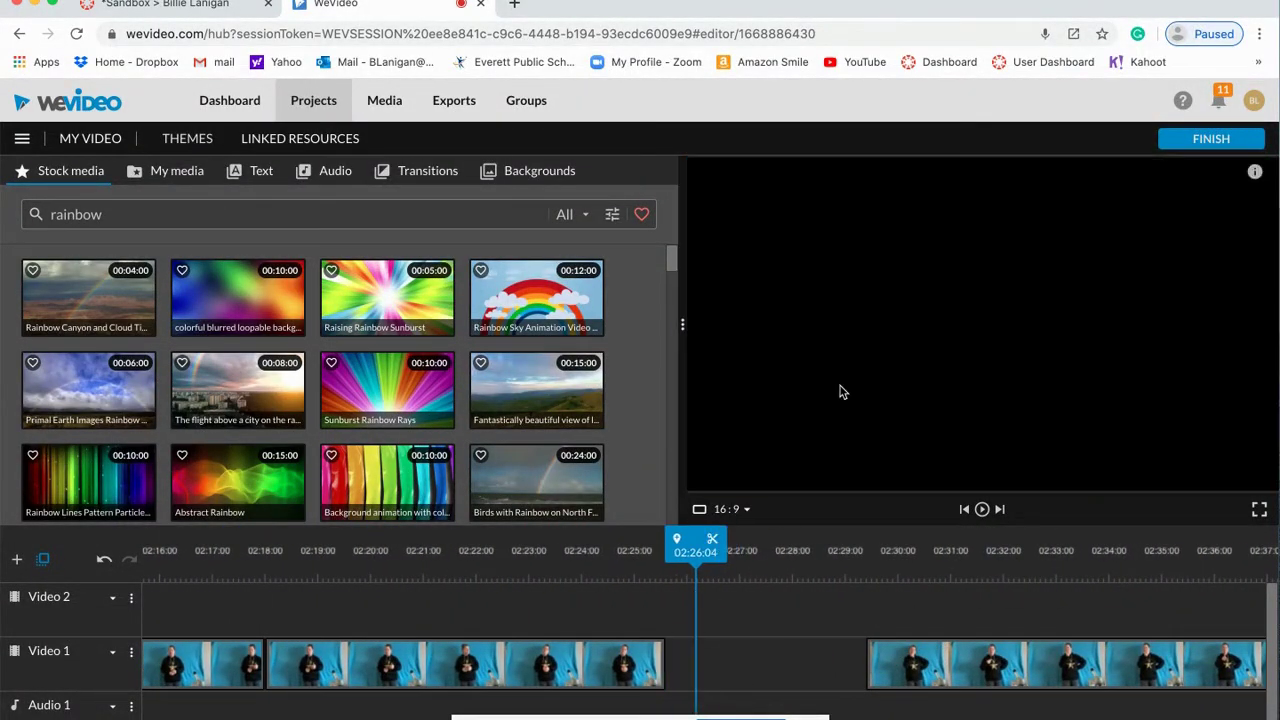
drag(916, 668, 718, 672)
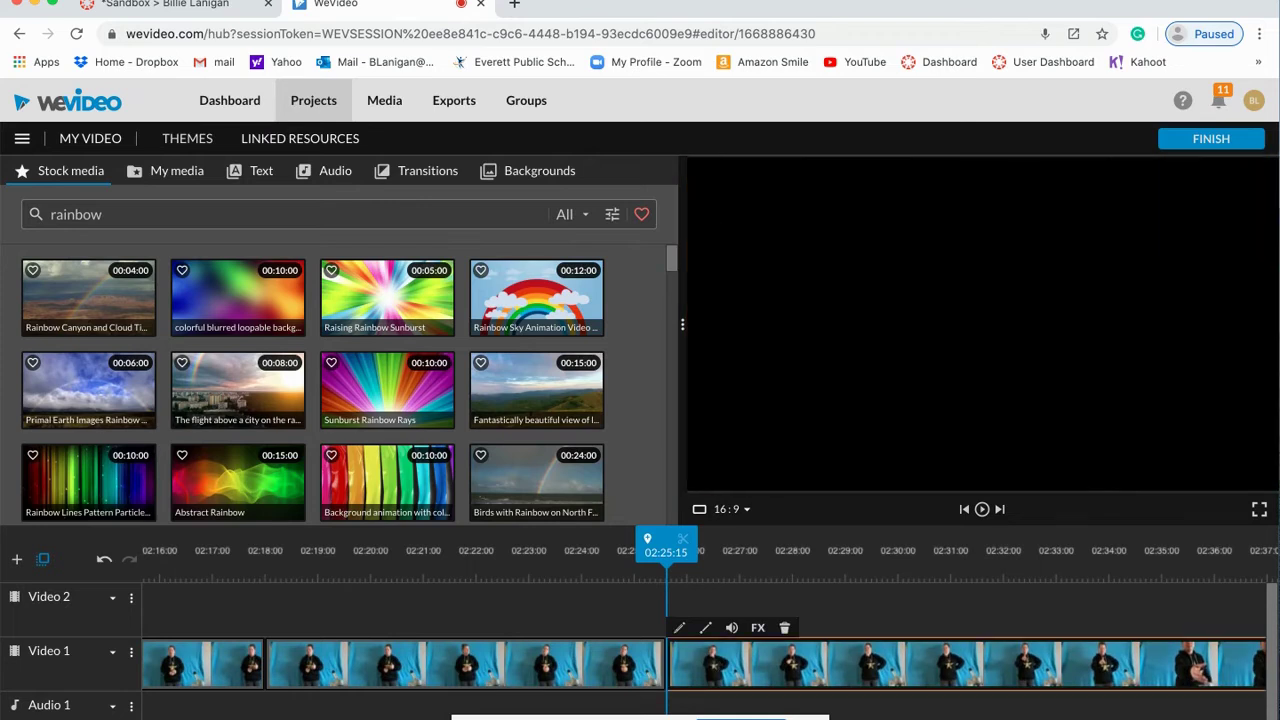
key(minus)
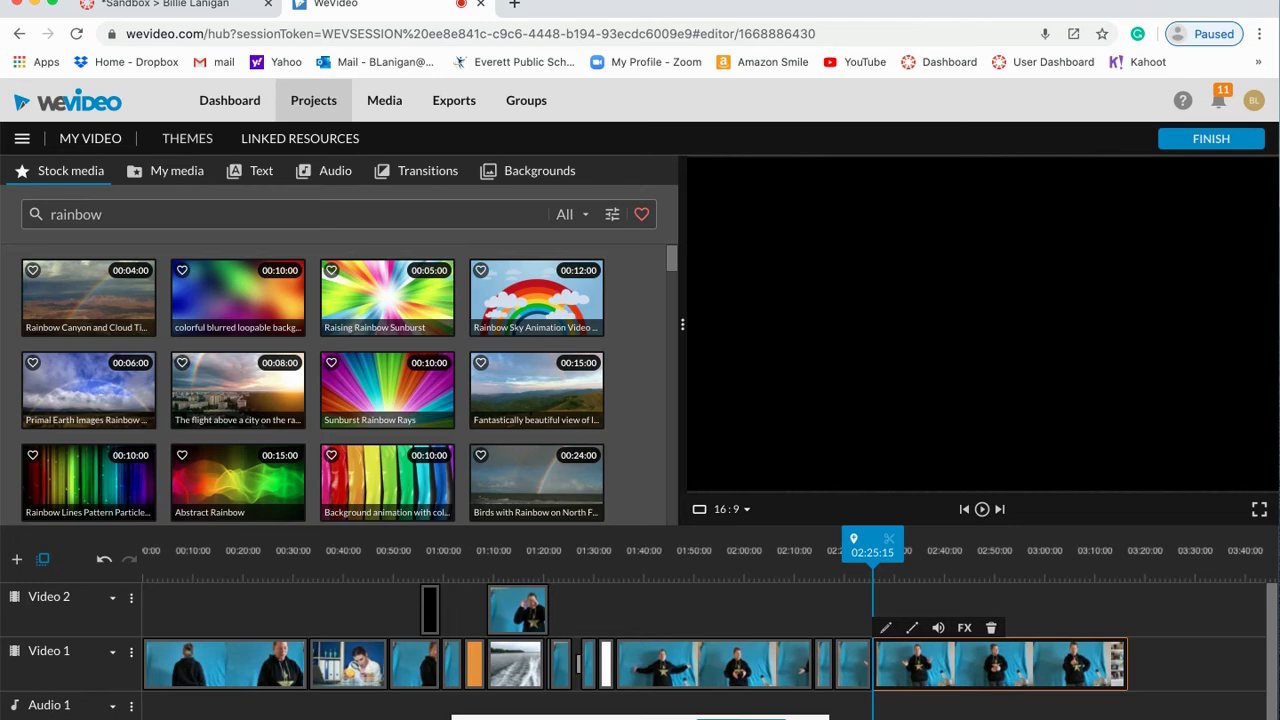
key(plus)
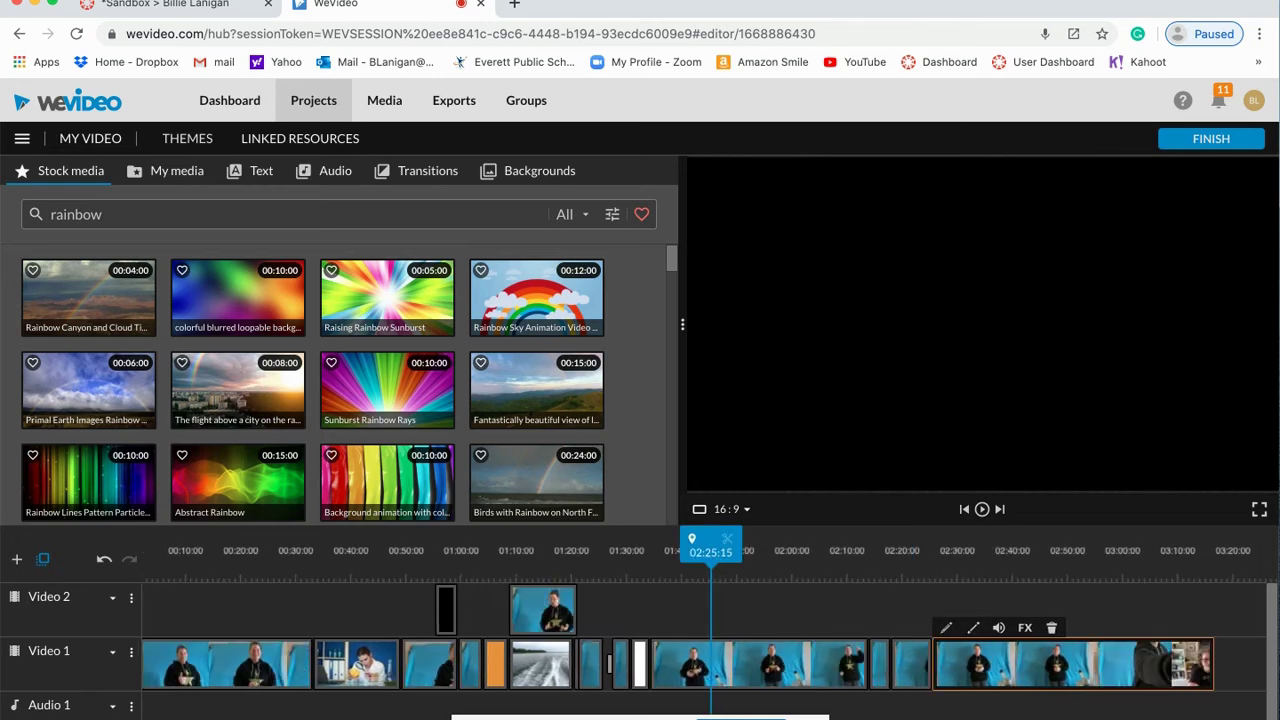
key(plus)
key(plus)
key(plus)
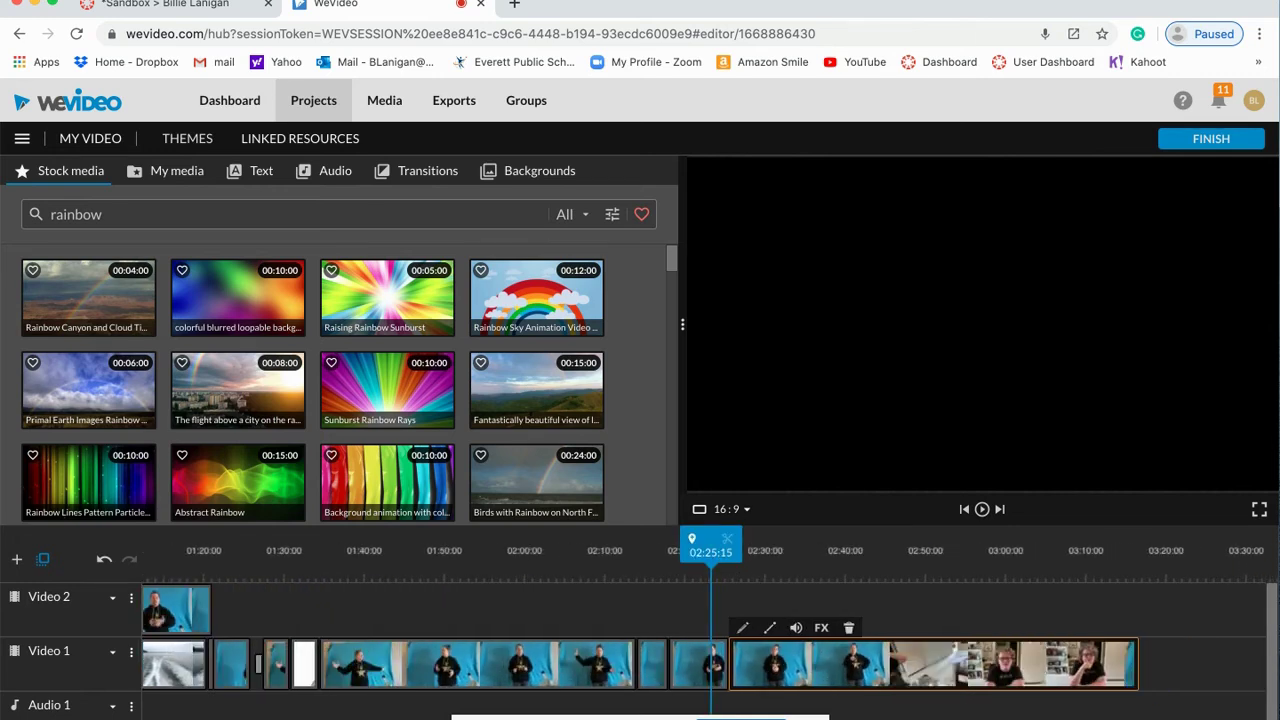
key(plus)
key(plus)
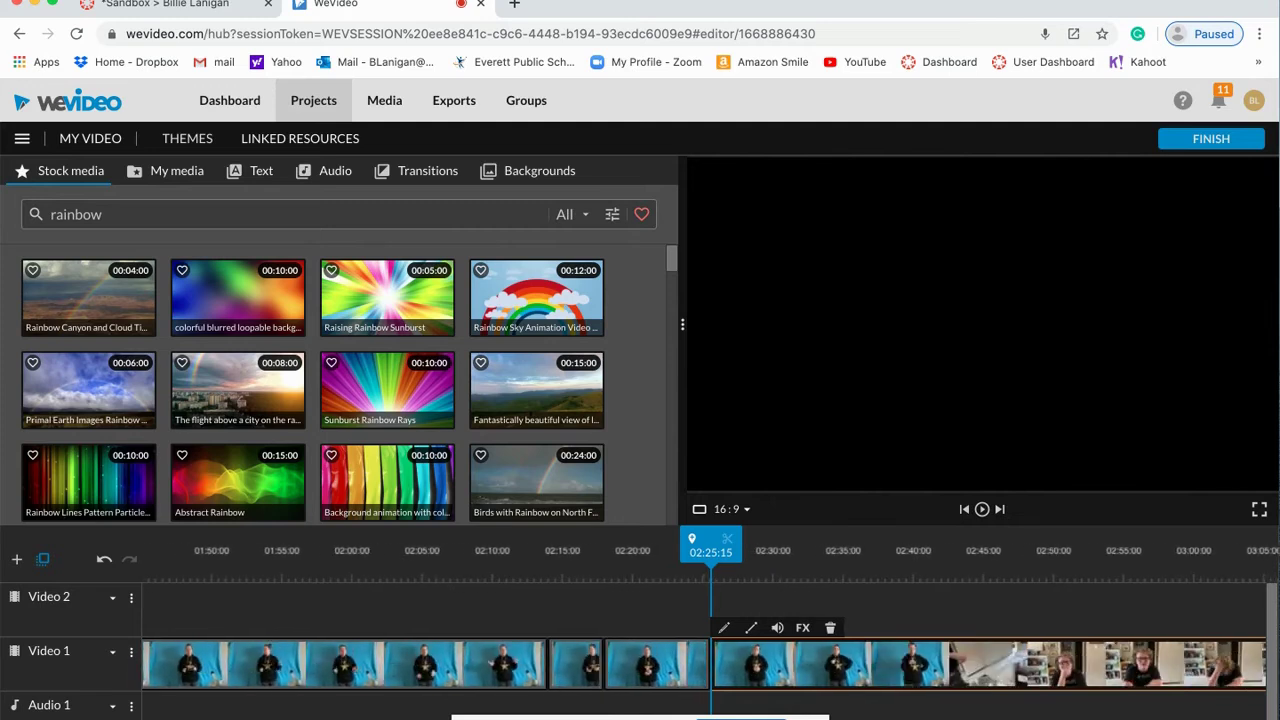
key(plus)
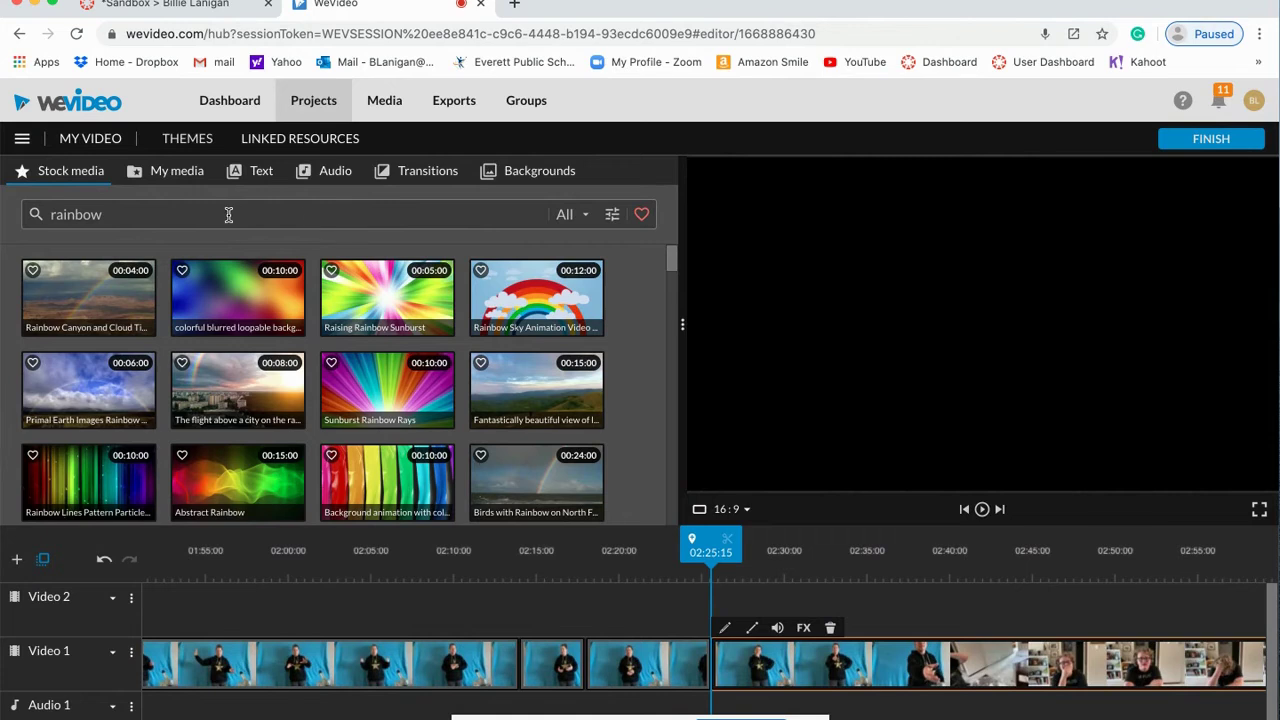
Step: Audition the Cat Purring and Cattle Passing animal sound effects
click(326, 178)
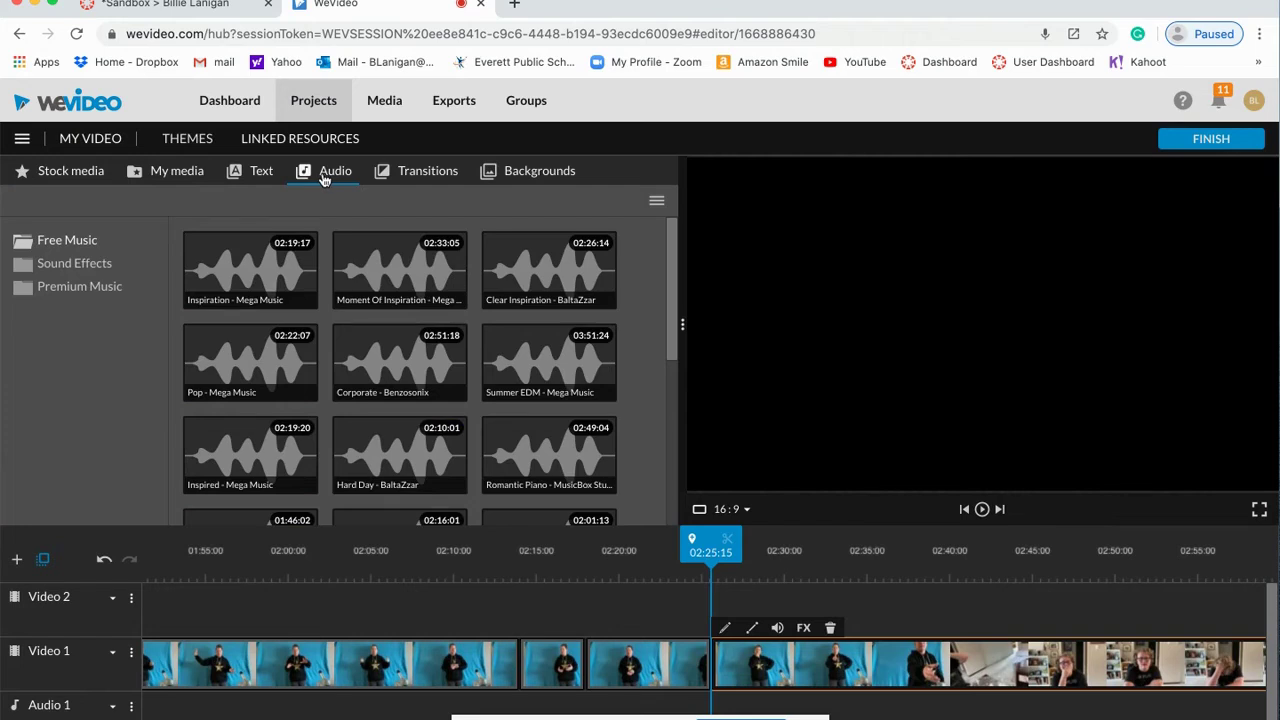
click(68, 265)
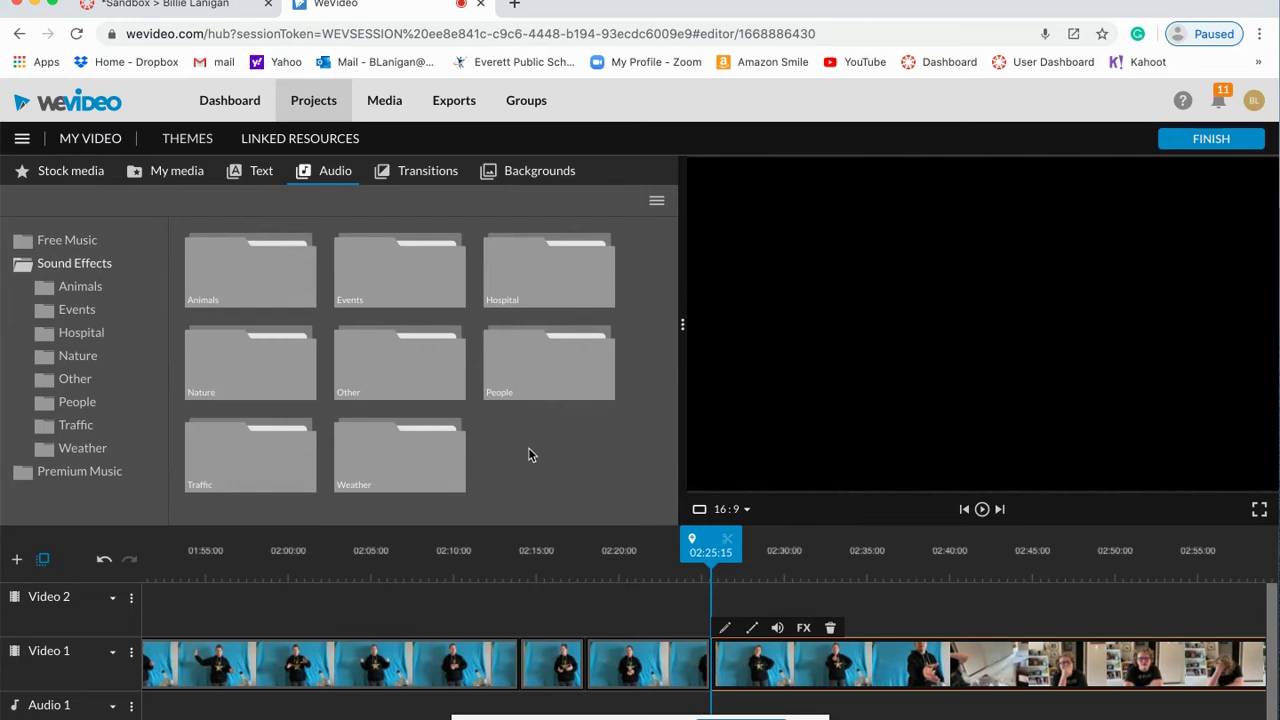
click(257, 273)
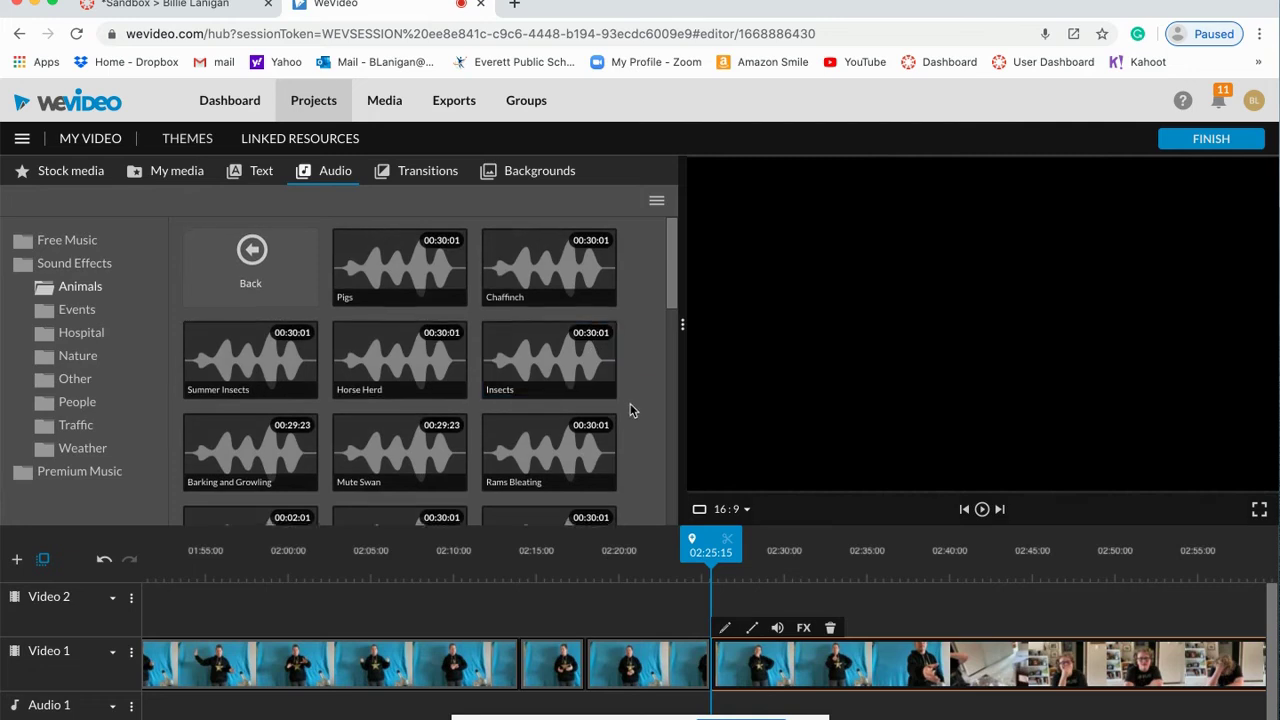
scroll(630, 408, down, 2)
scroll(550, 378, down, 1)
scroll(550, 378, down, 2)
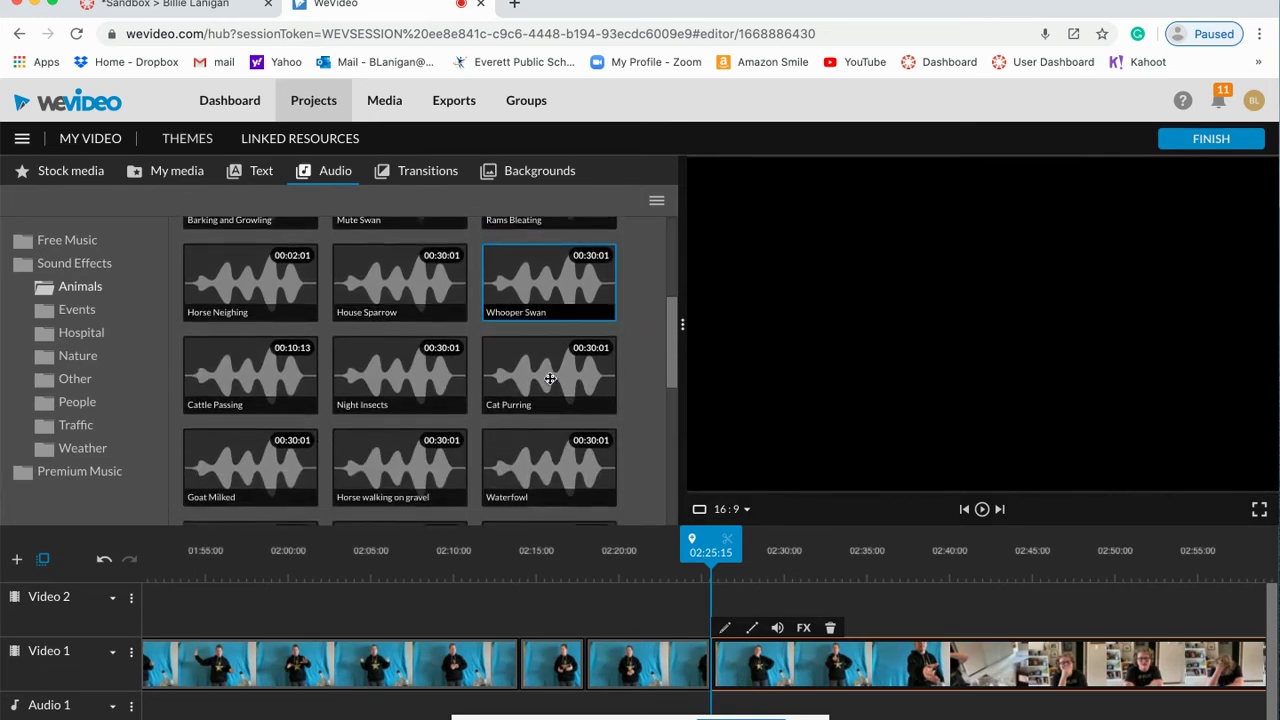
click(534, 387)
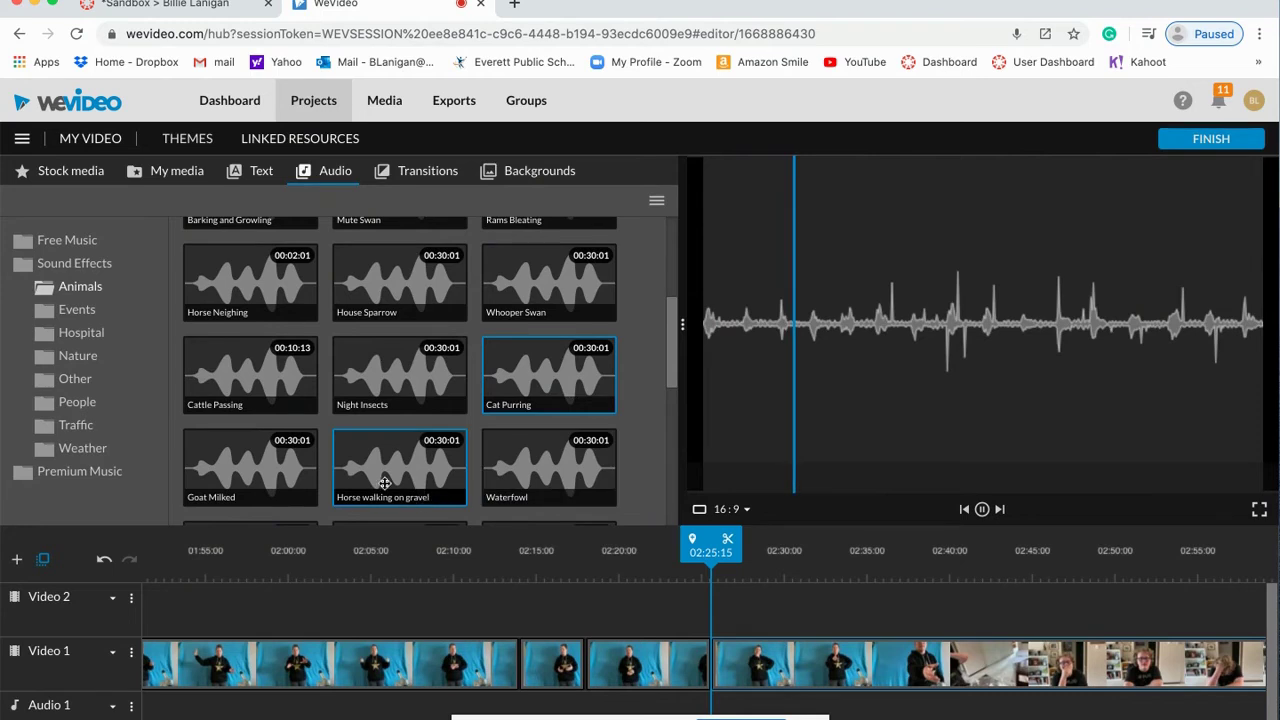
click(248, 393)
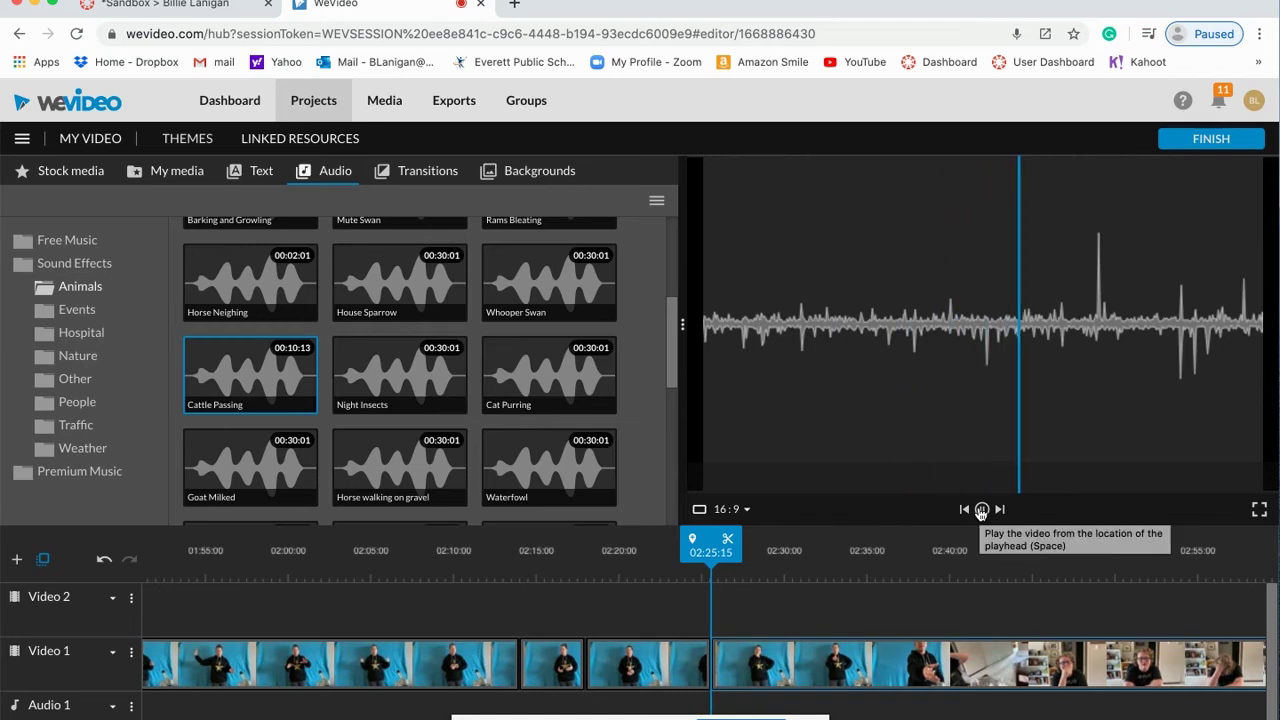
click(981, 510)
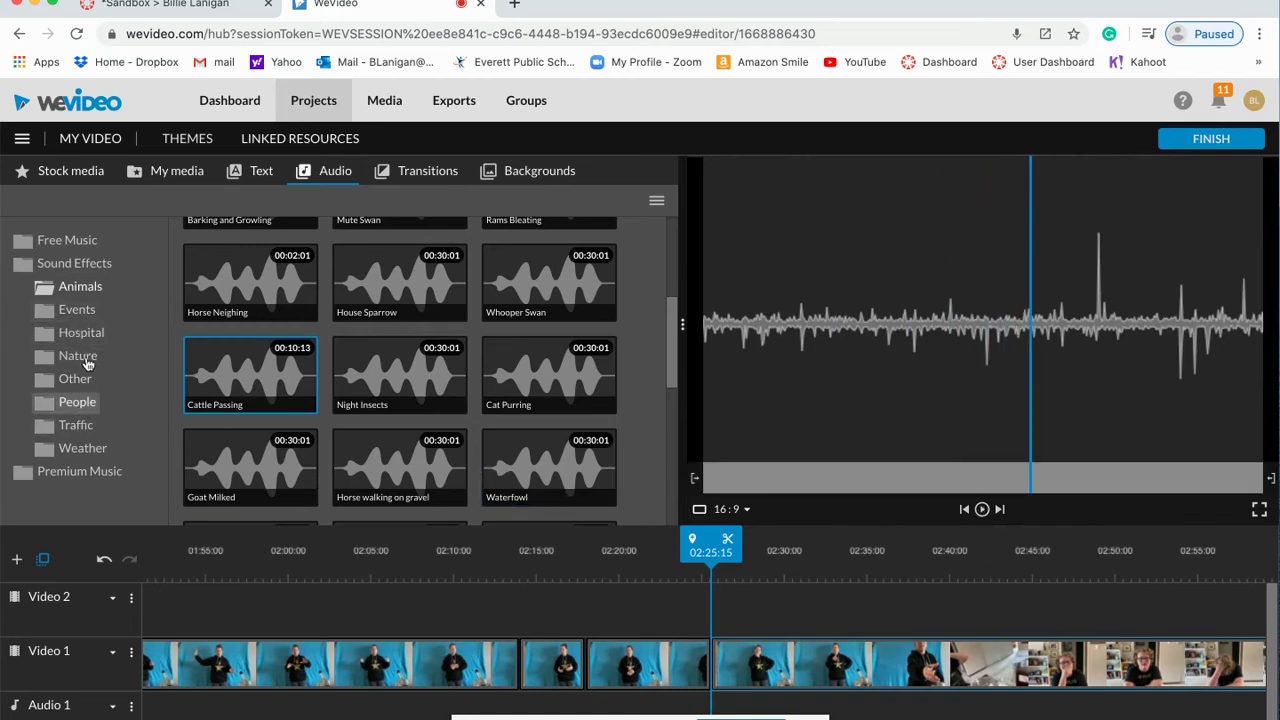
Step: Preview the Inspiration, Moment Of Inspiration, Clear Inspiration and Romantic Piano free music tracks
click(82, 243)
click(237, 293)
scroll(263, 305, up, 2)
scroll(263, 305, up, 3)
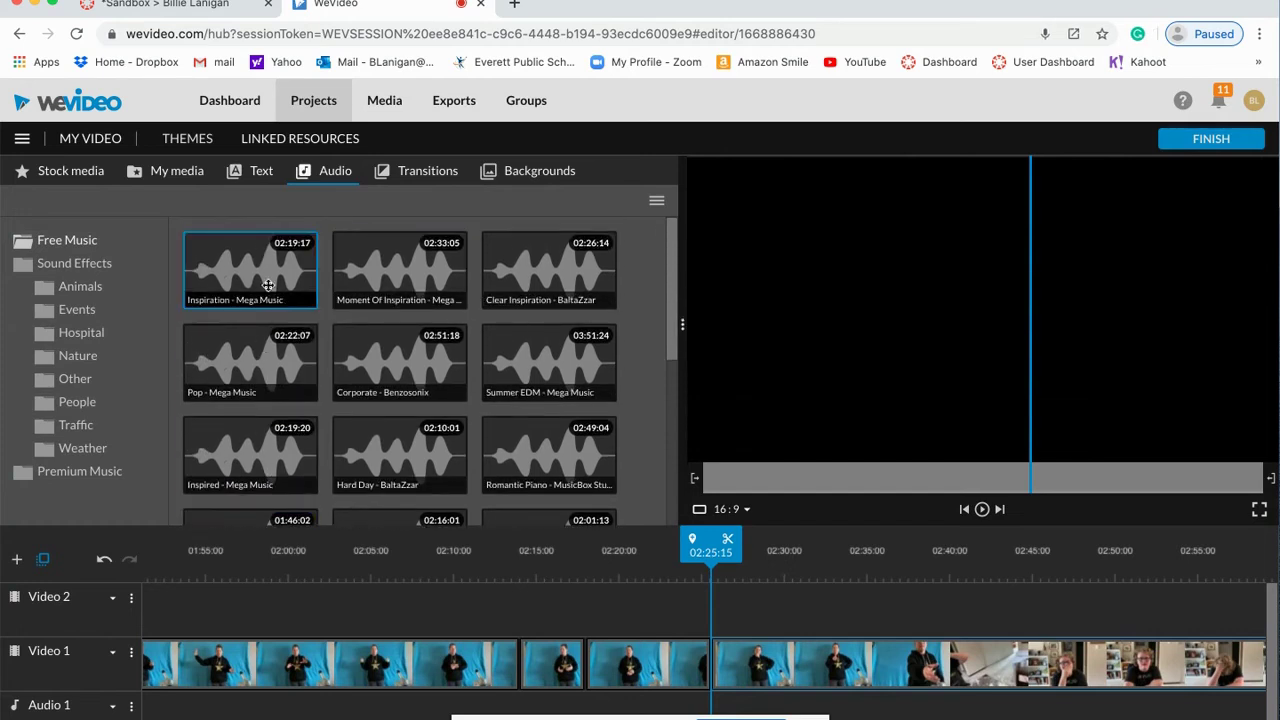
click(243, 284)
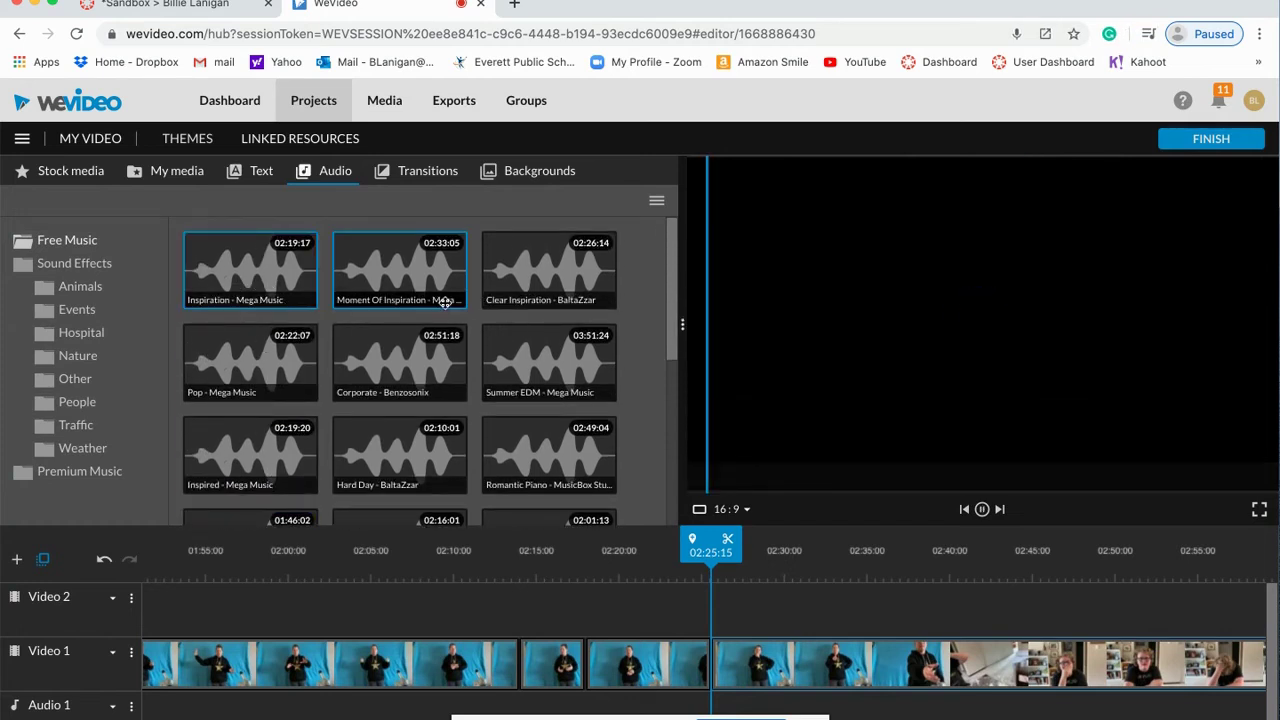
click(411, 289)
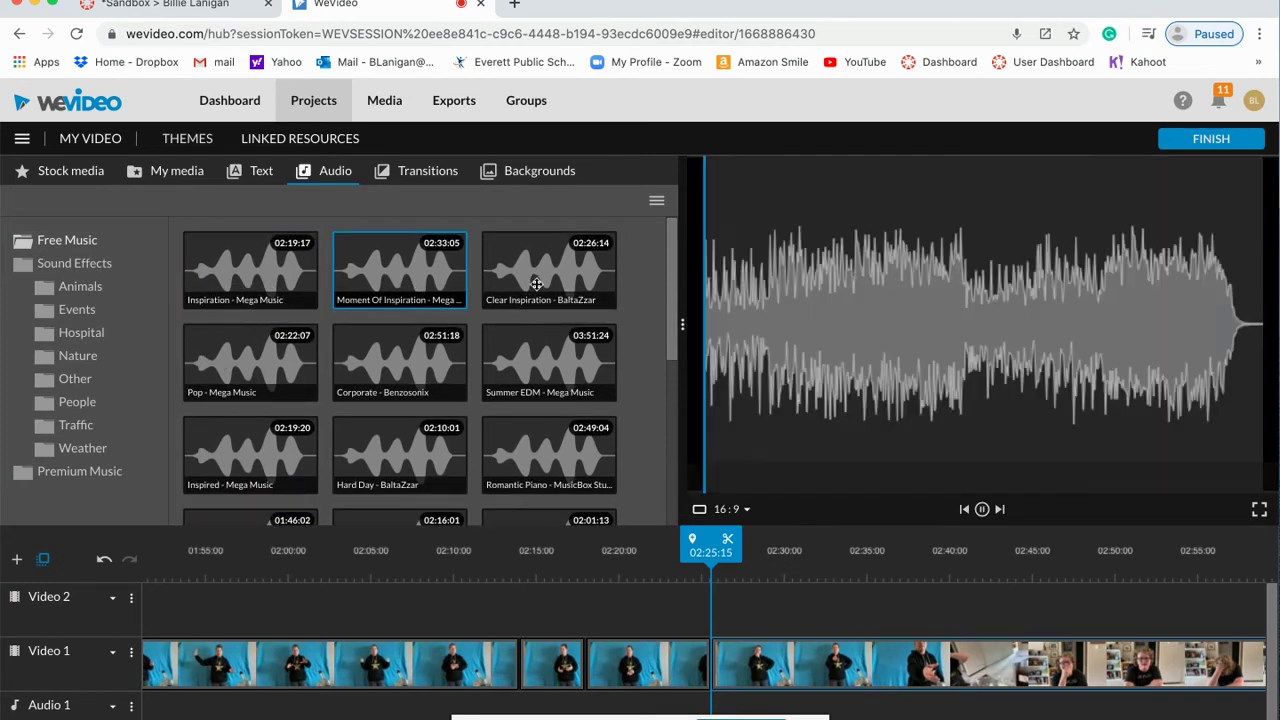
click(578, 287)
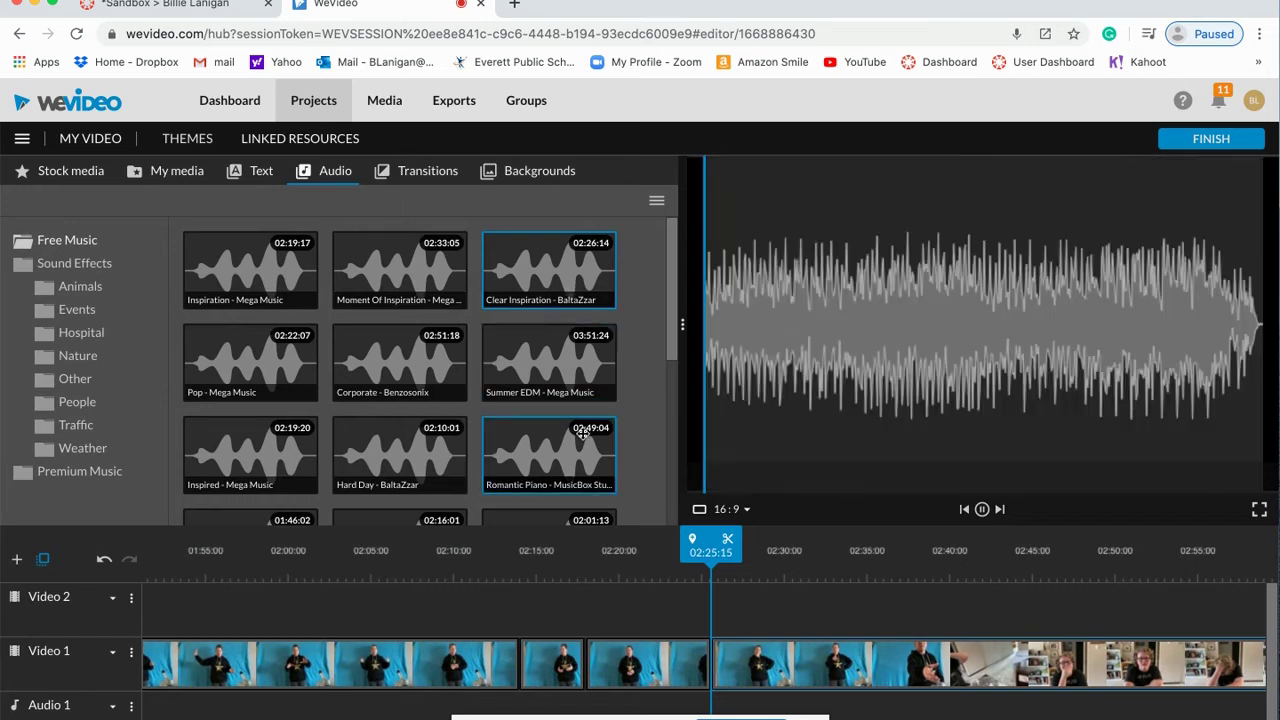
click(566, 469)
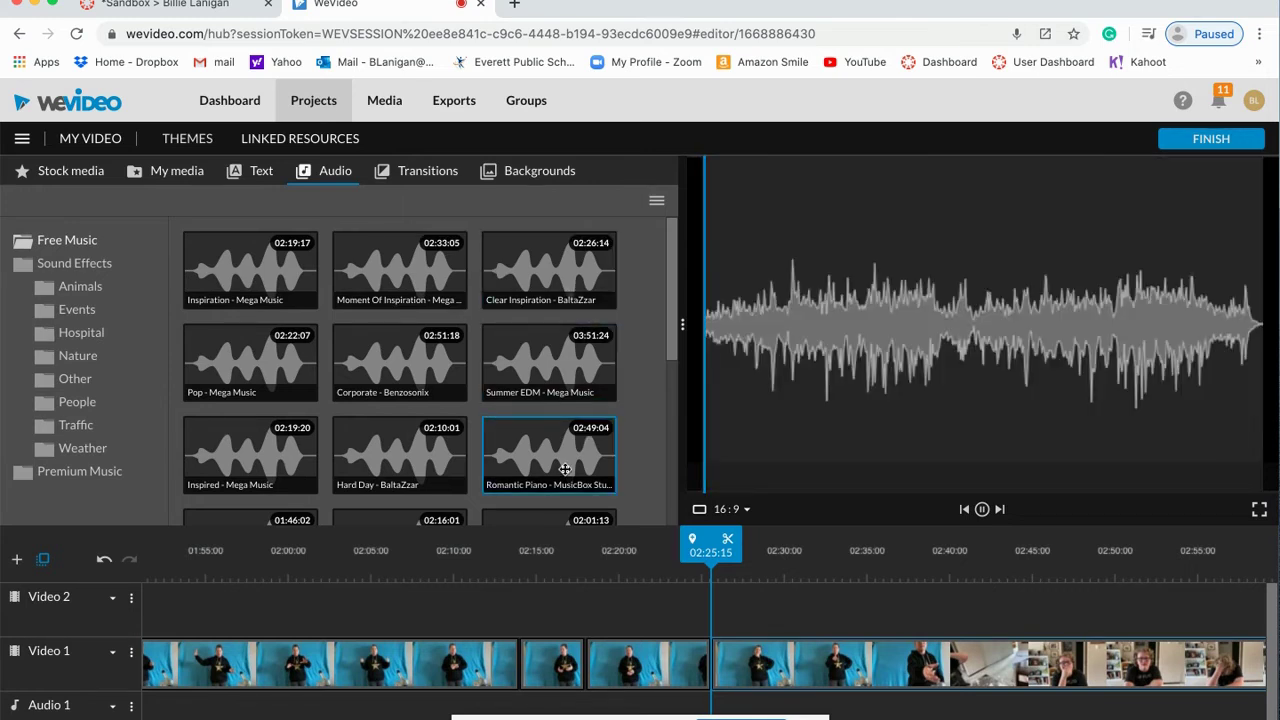
scroll(565, 470, down, 5)
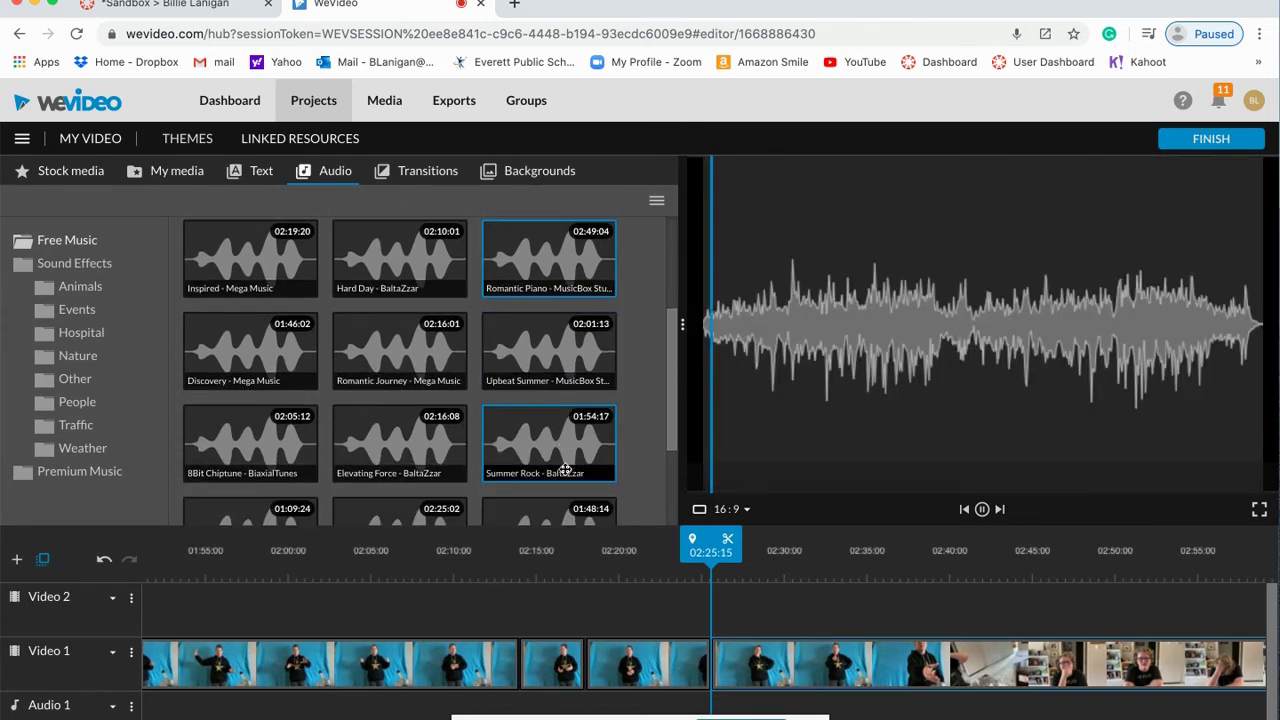
Step: Open Premium Music > Suspenseful and audition the Post Apocalyptic track
click(95, 472)
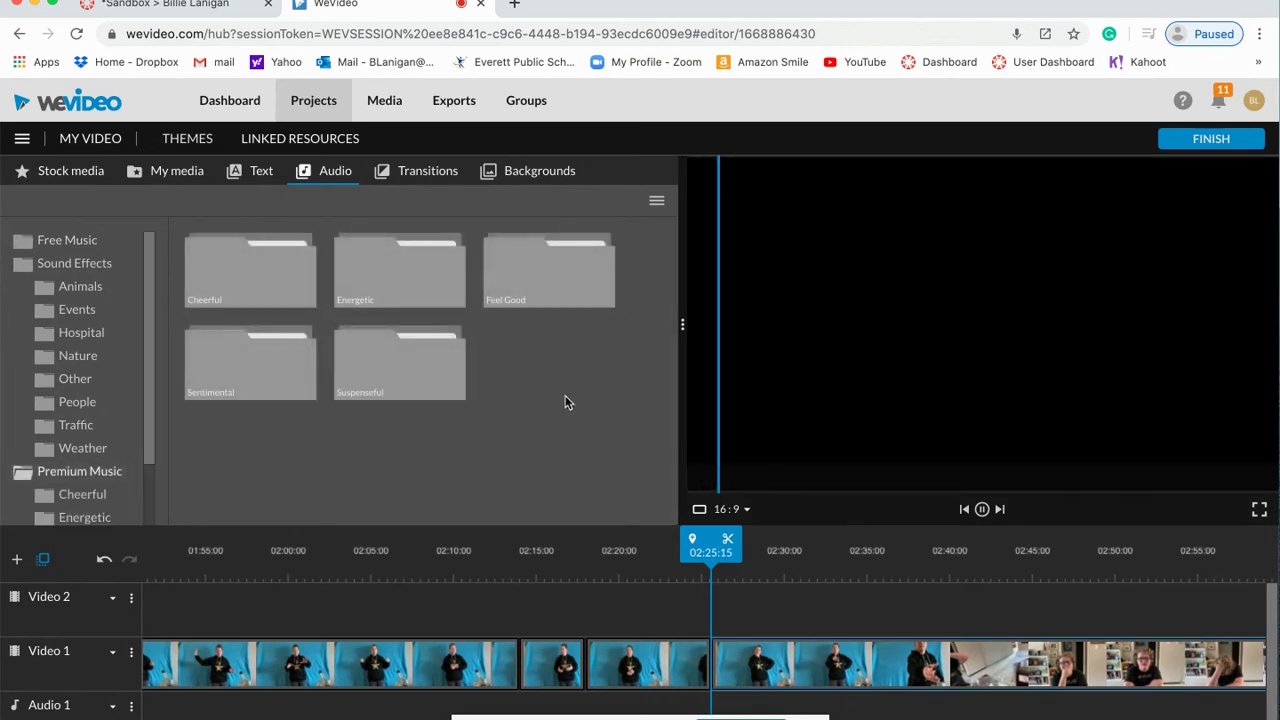
click(422, 381)
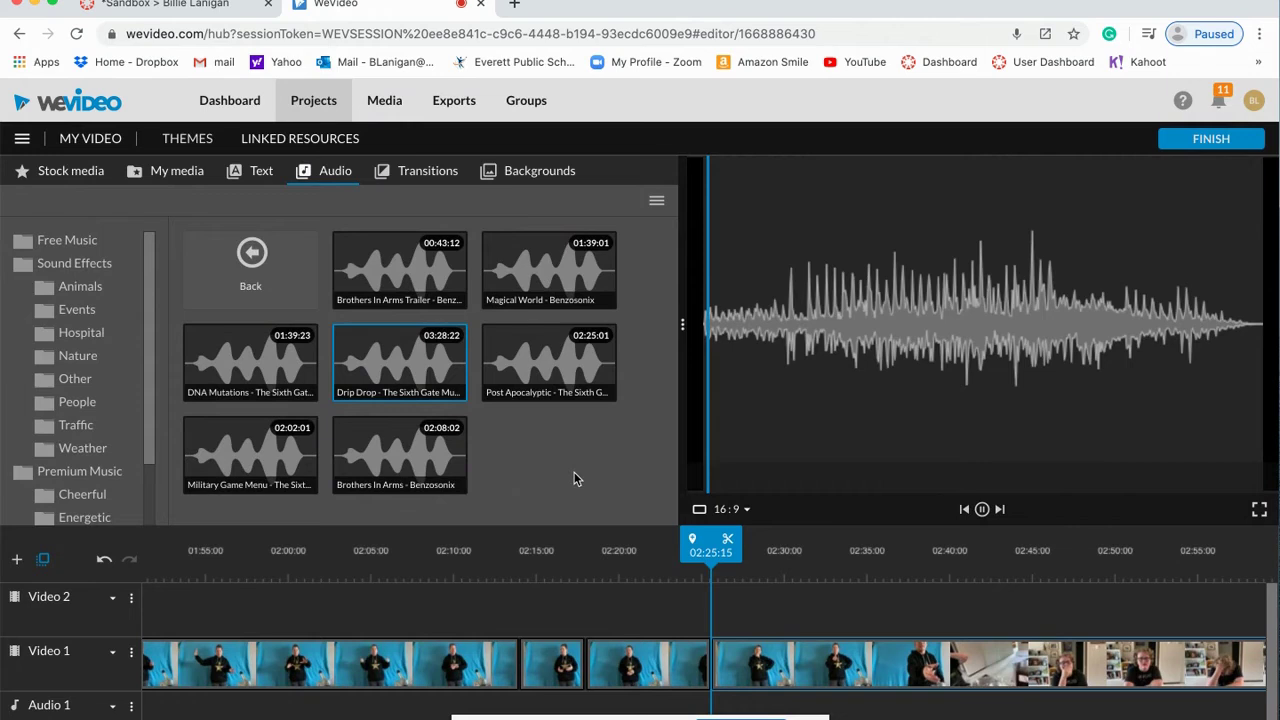
click(546, 395)
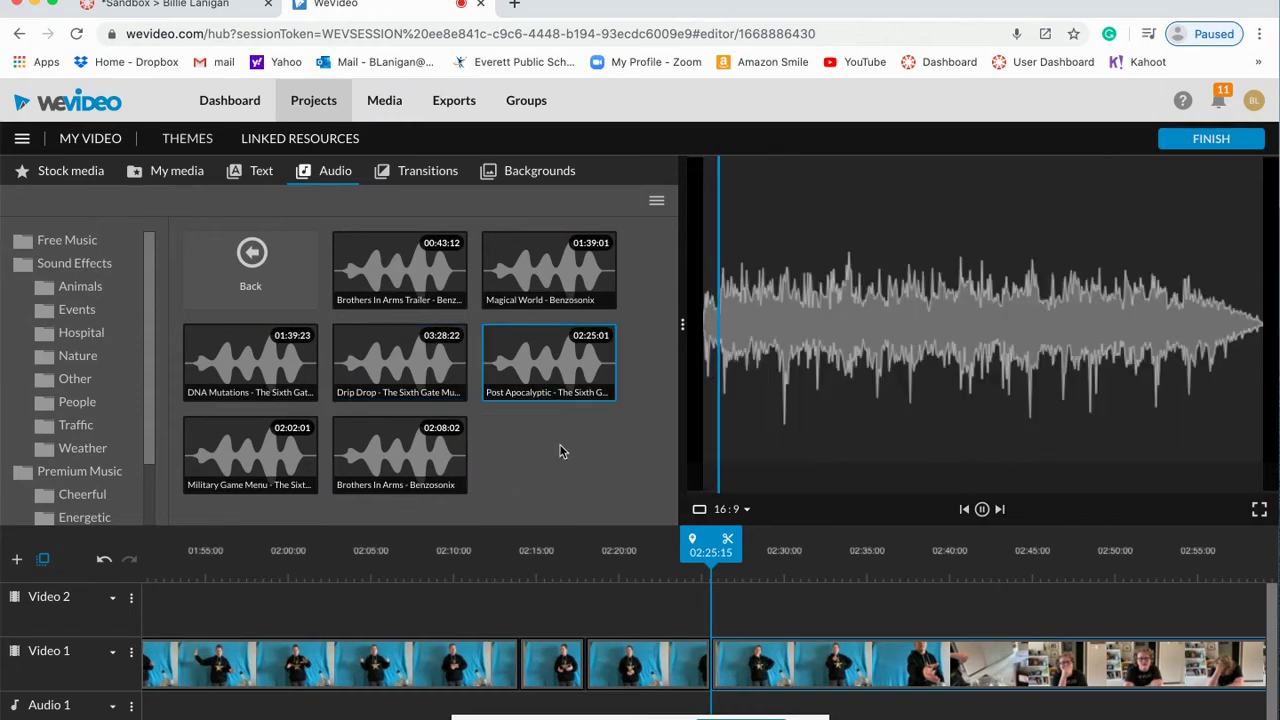
click(983, 510)
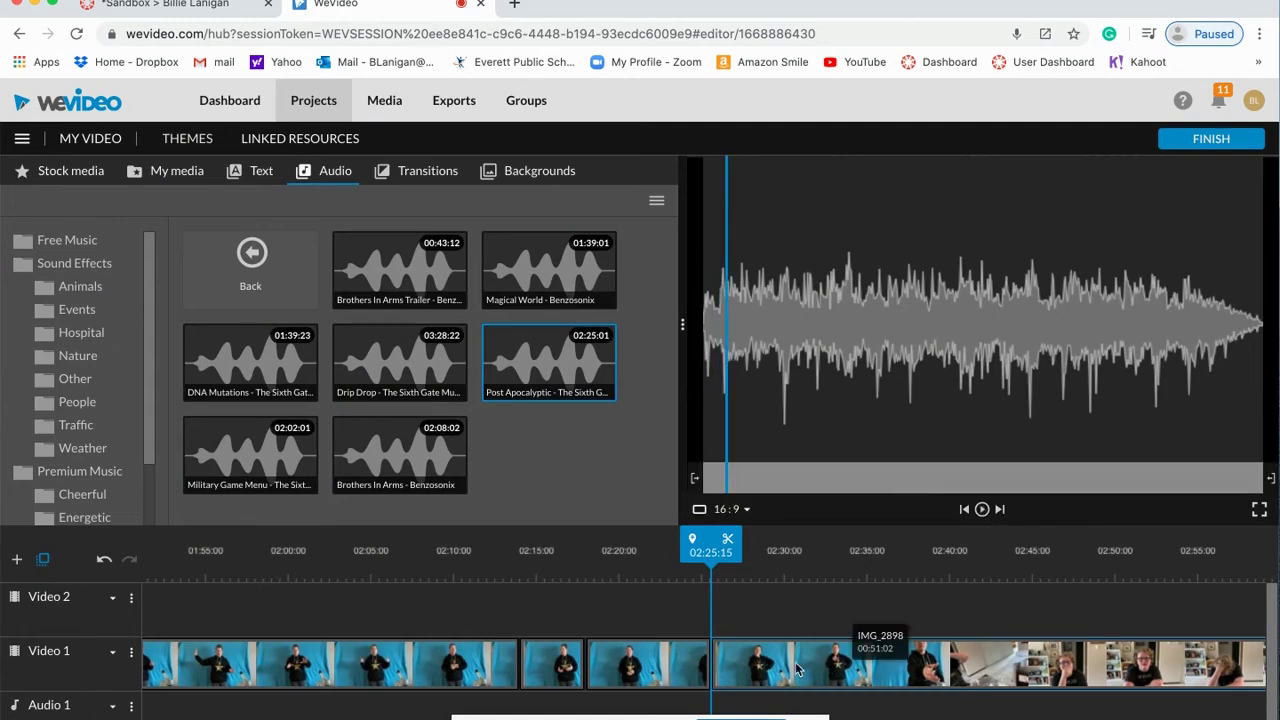
scroll(731, 686, left, 10)
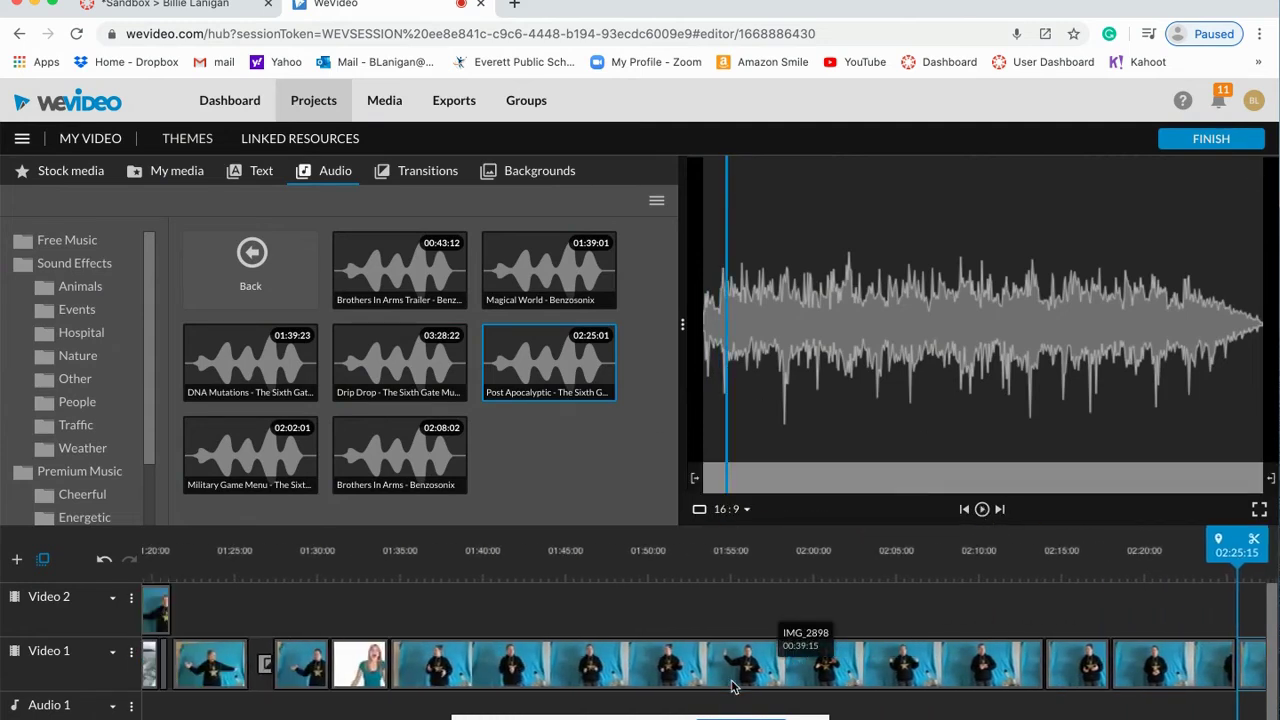
scroll(731, 686, left, 5)
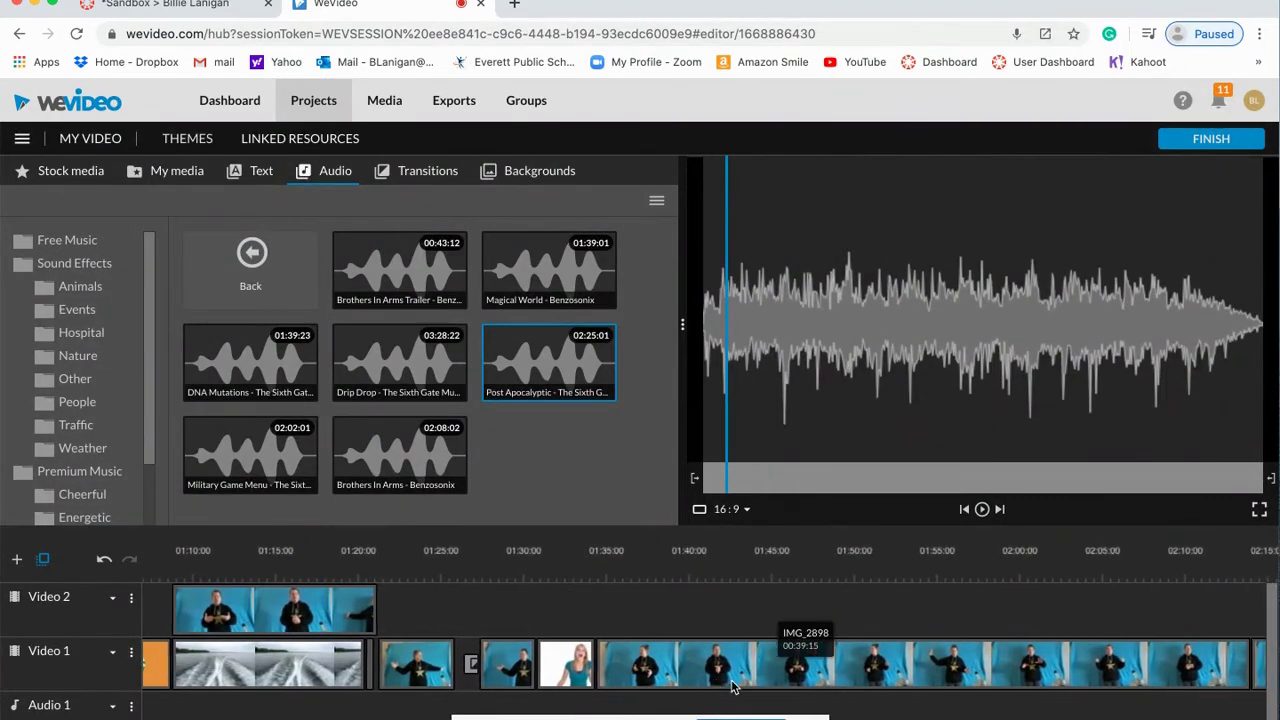
scroll(731, 686, left, 4)
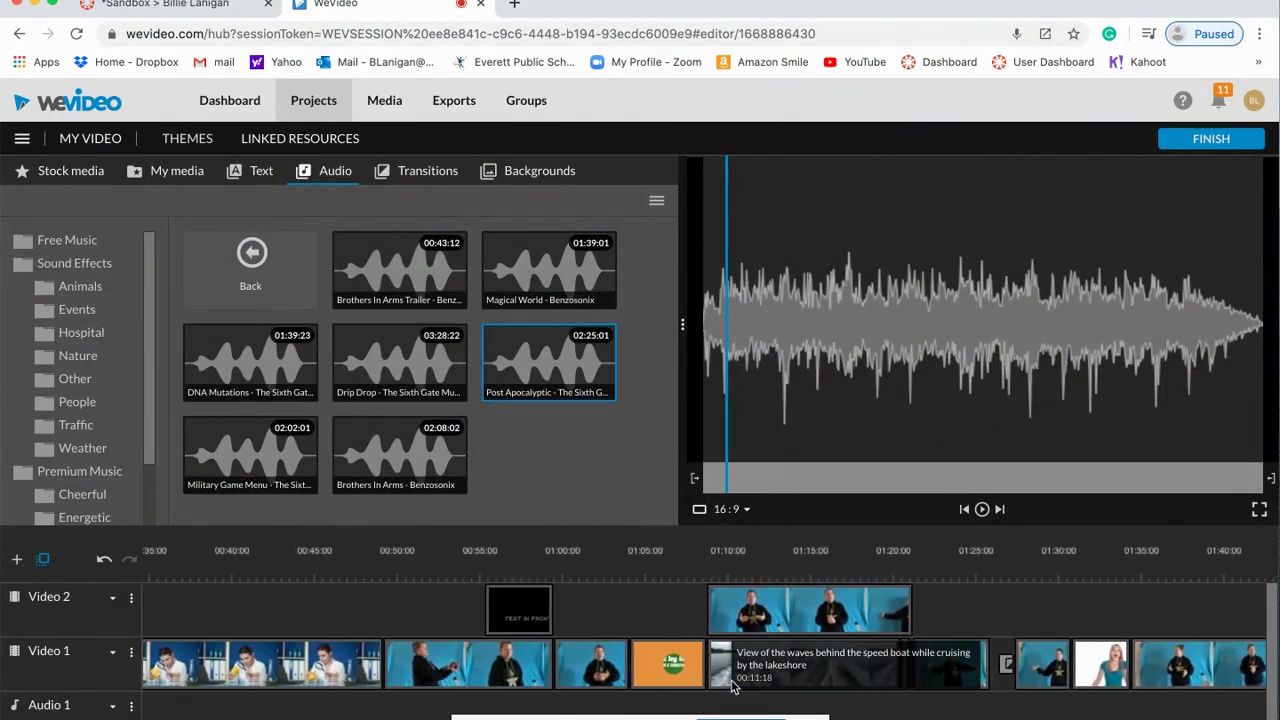
click(673, 665)
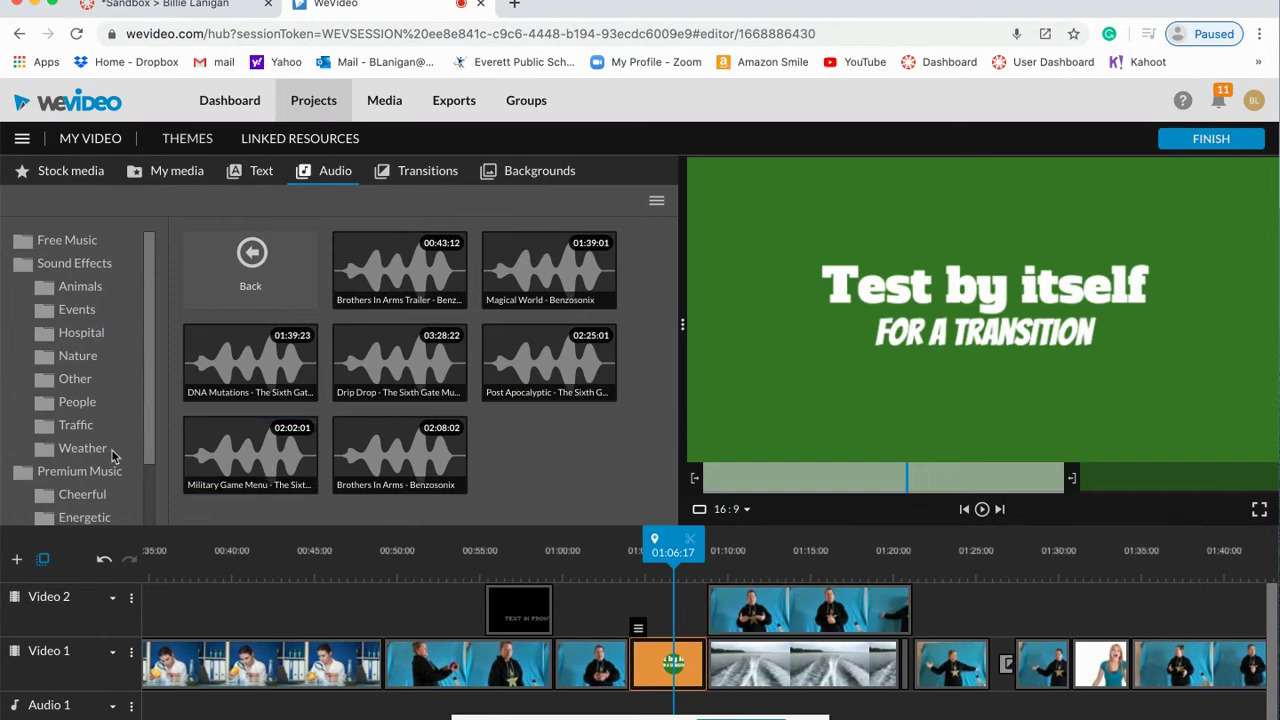
scroll(90, 447, down, 2)
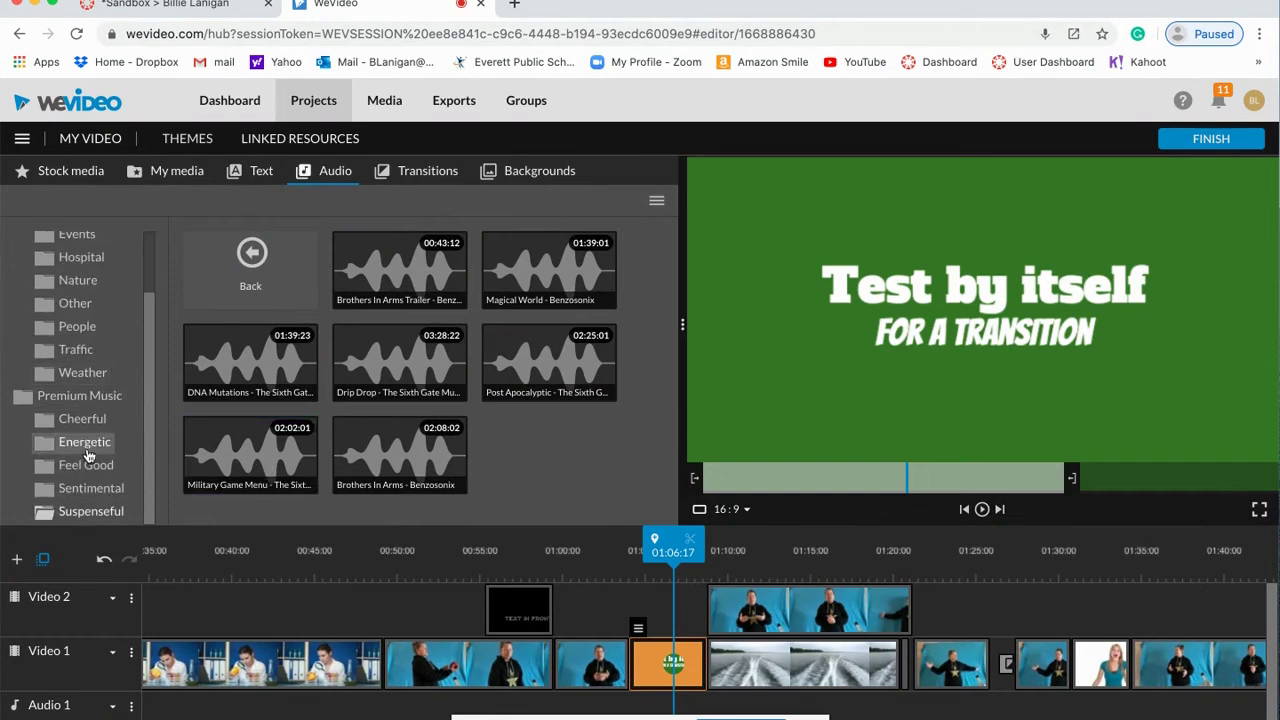
click(90, 424)
click(365, 285)
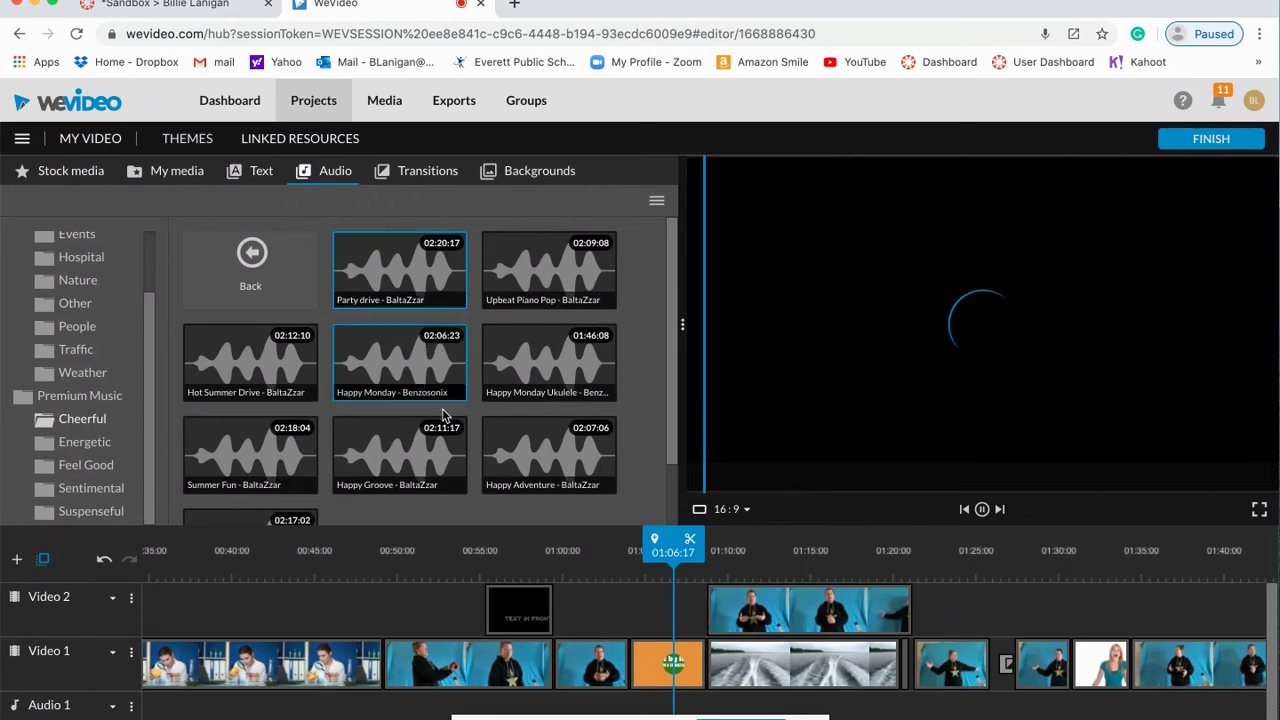
drag(425, 264, 652, 606)
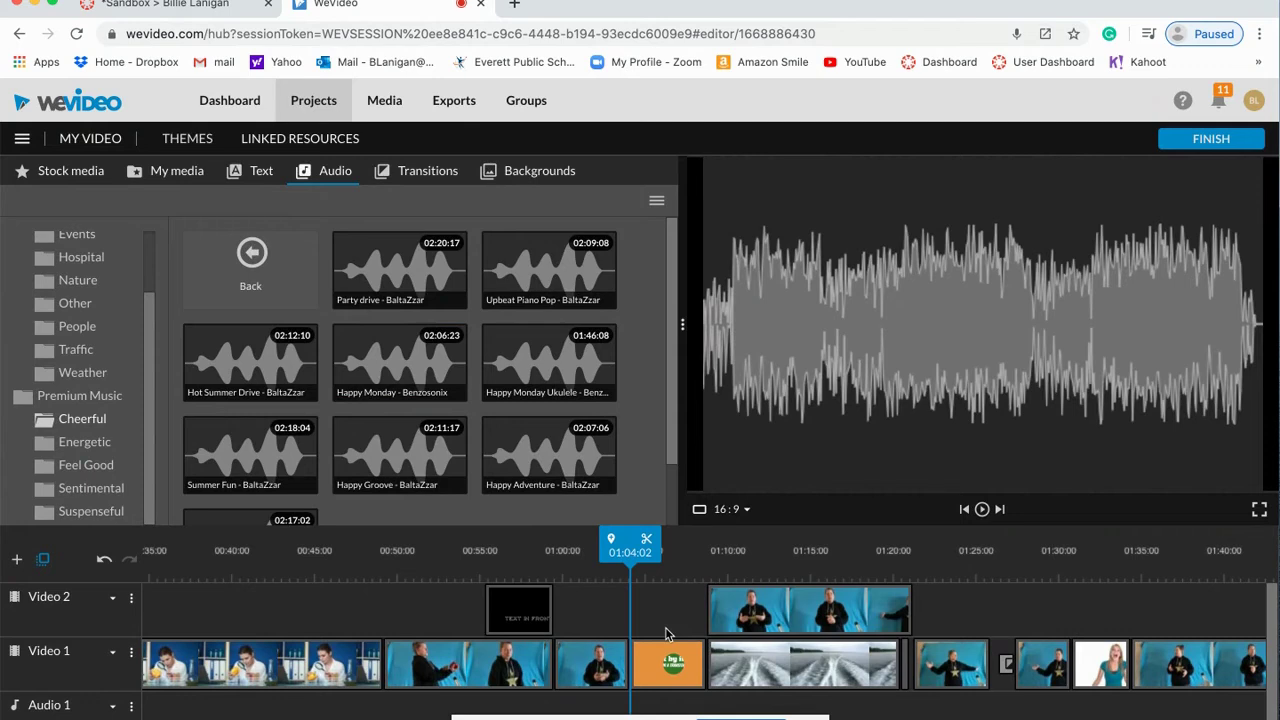
scroll(667, 630, left, 2)
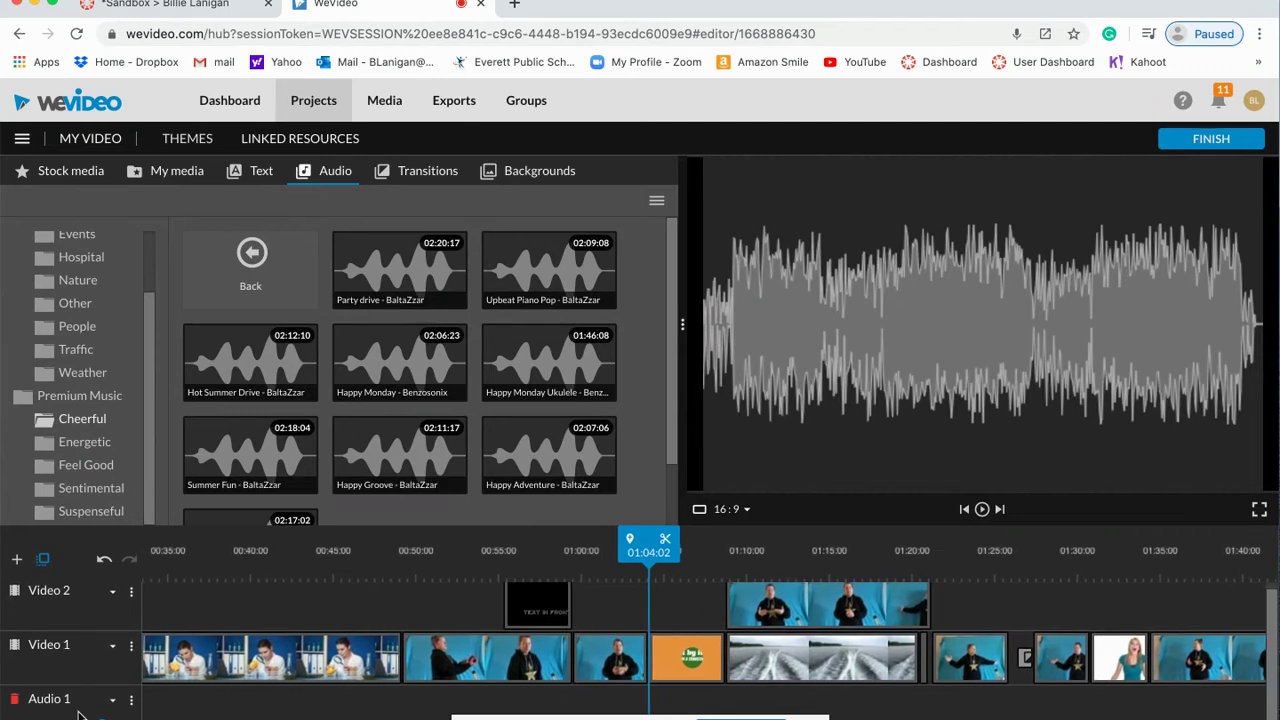
drag(438, 274, 680, 693)
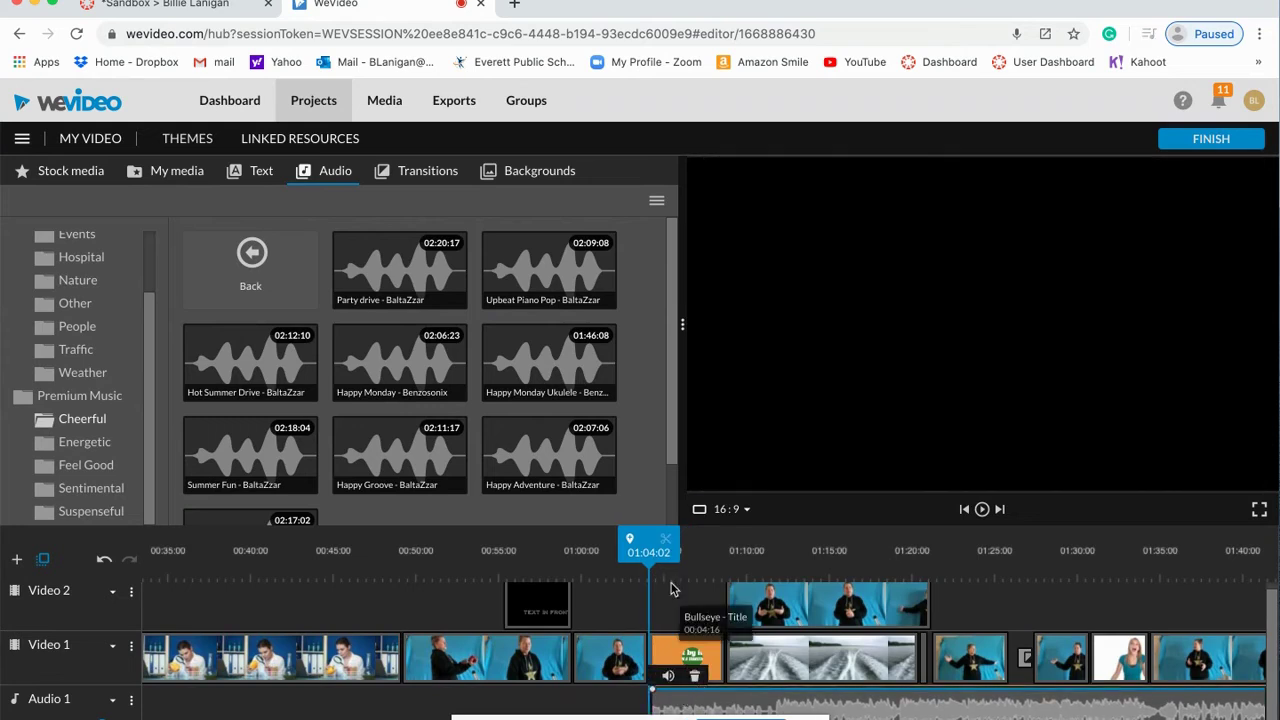
drag(648, 552, 722, 551)
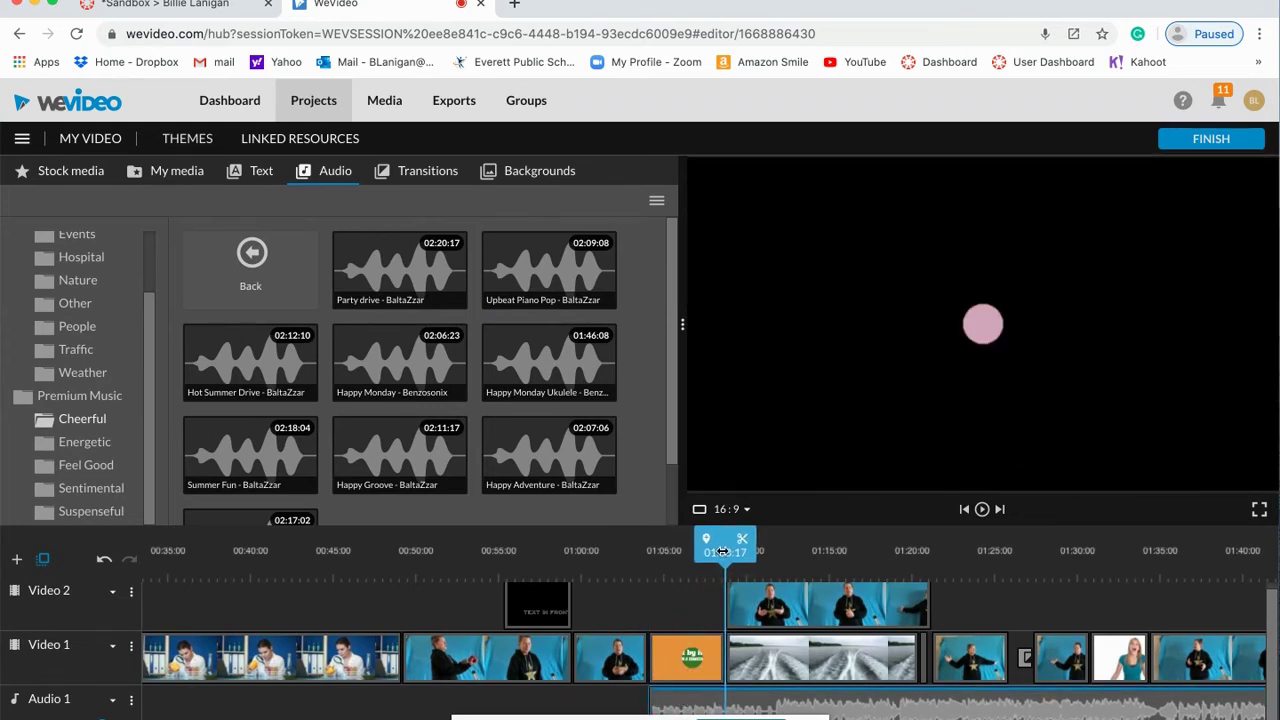
click(744, 543)
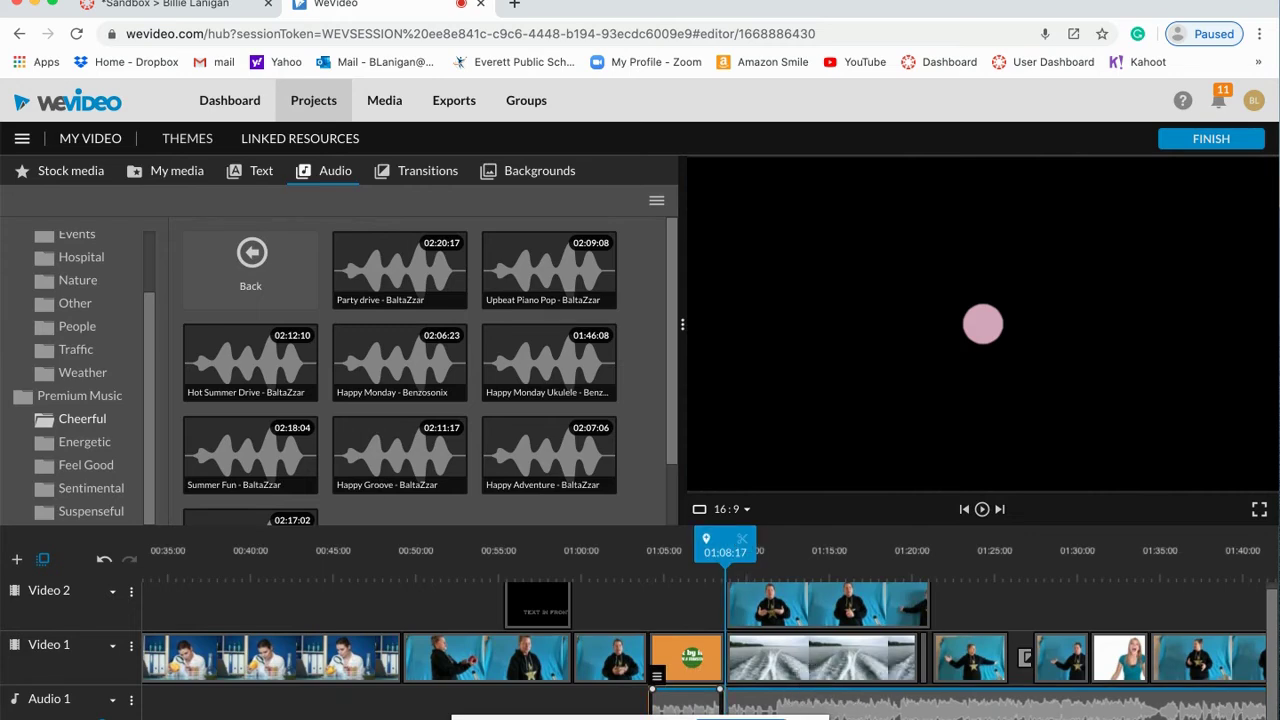
drag(860, 690, 930, 290)
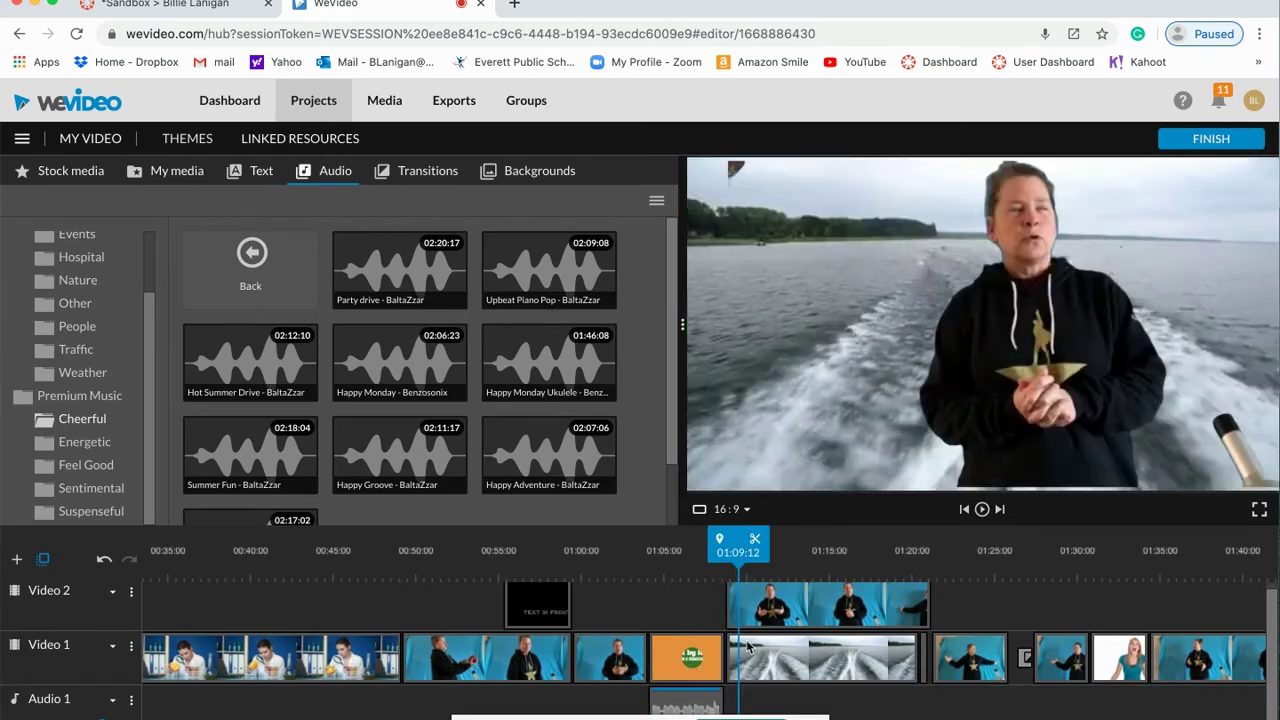
drag(744, 546, 636, 546)
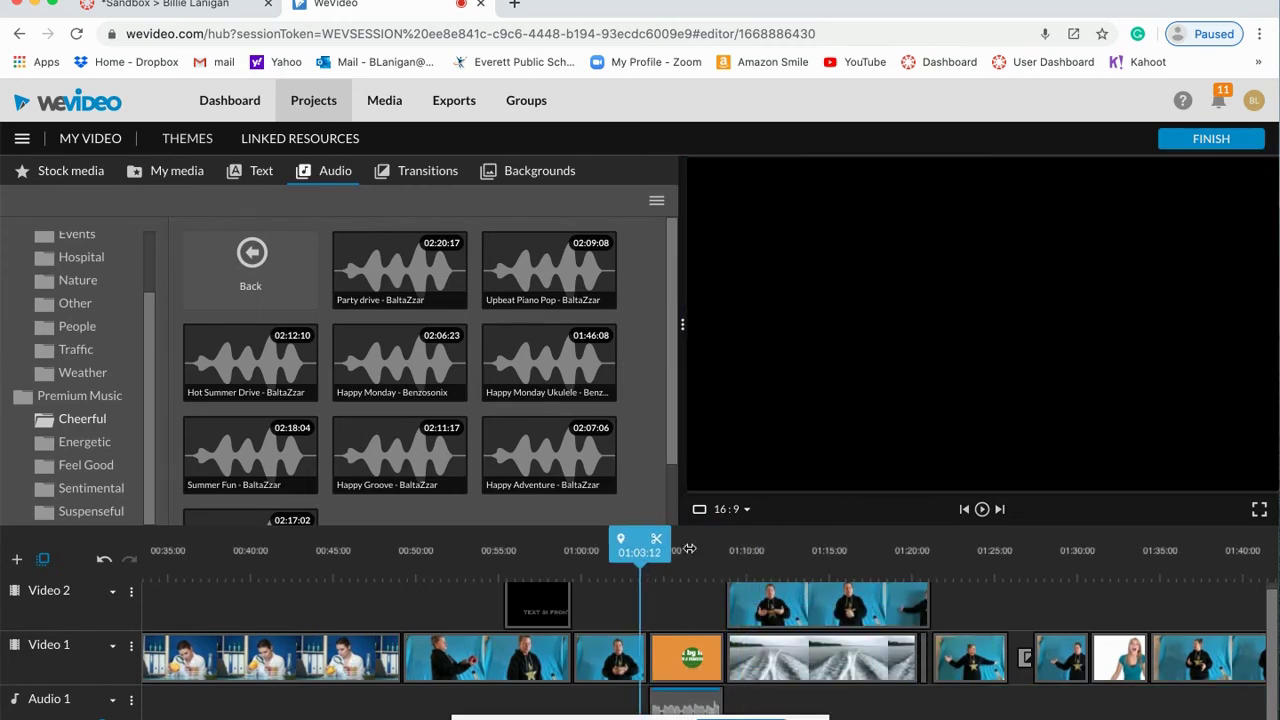
click(984, 510)
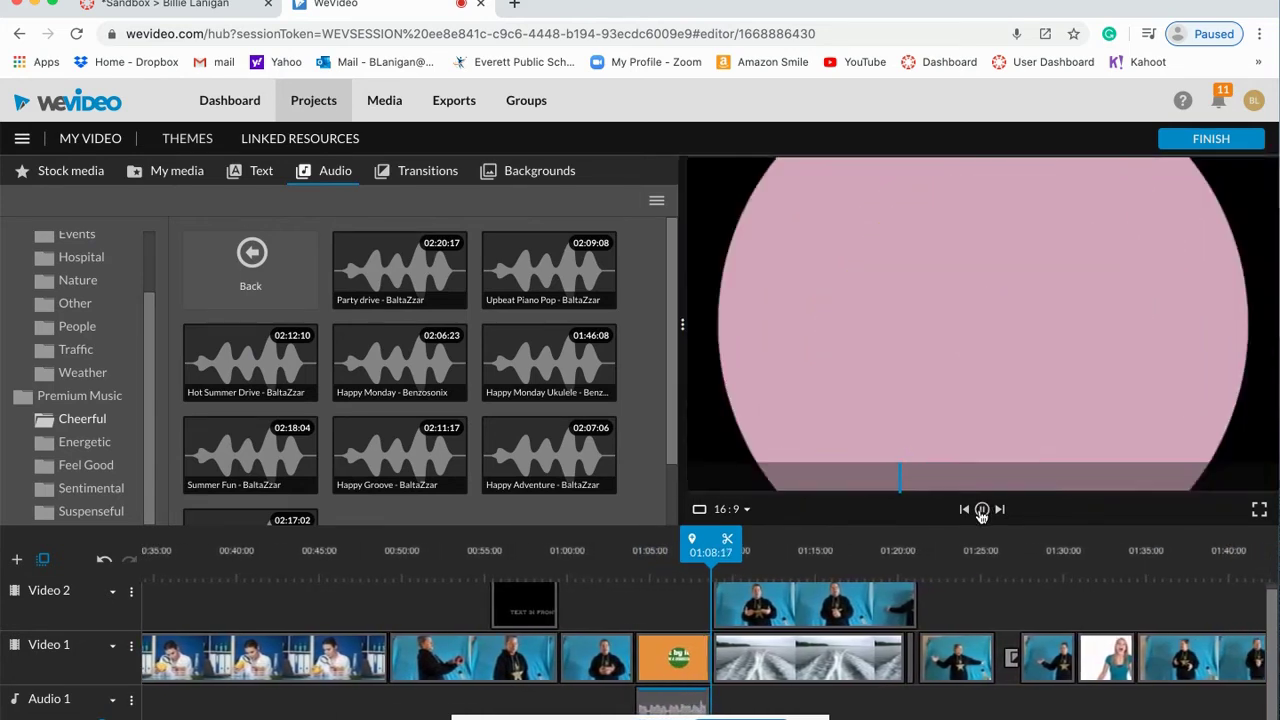
click(981, 510)
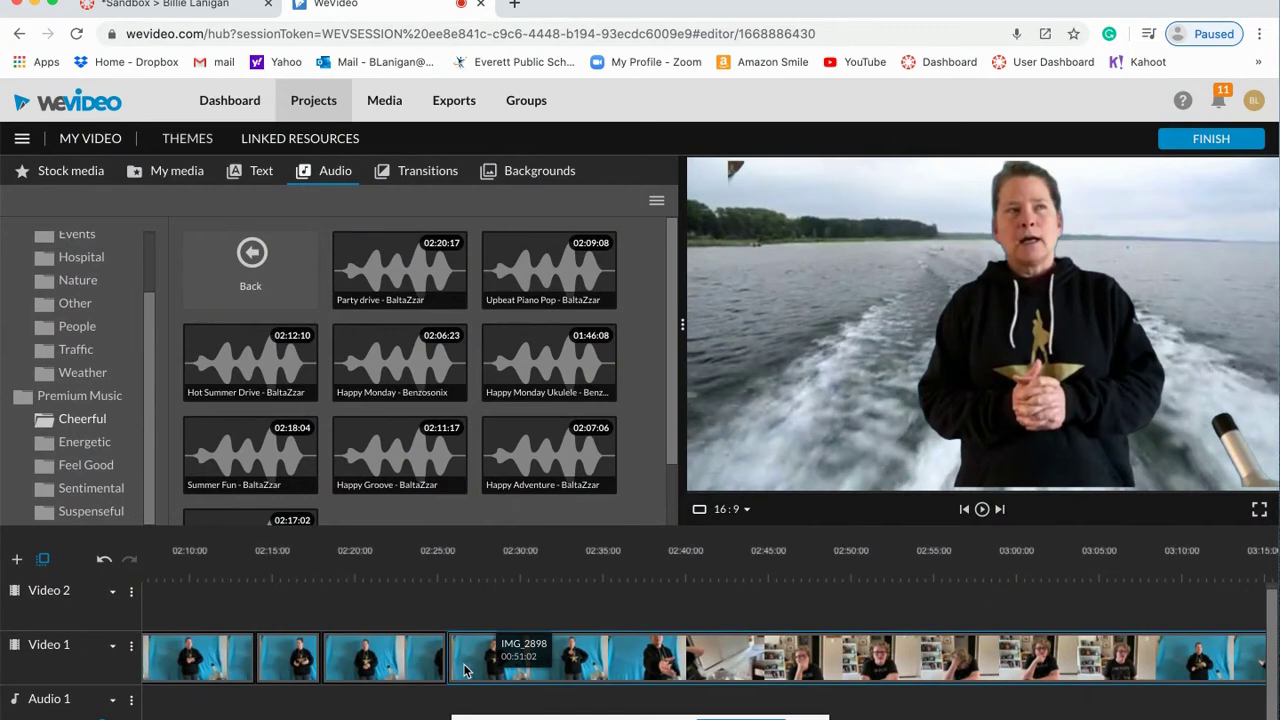
Step: Split IMG_2898 at 02:35:10, delete the left piece, and slide the remainder left
click(463, 670)
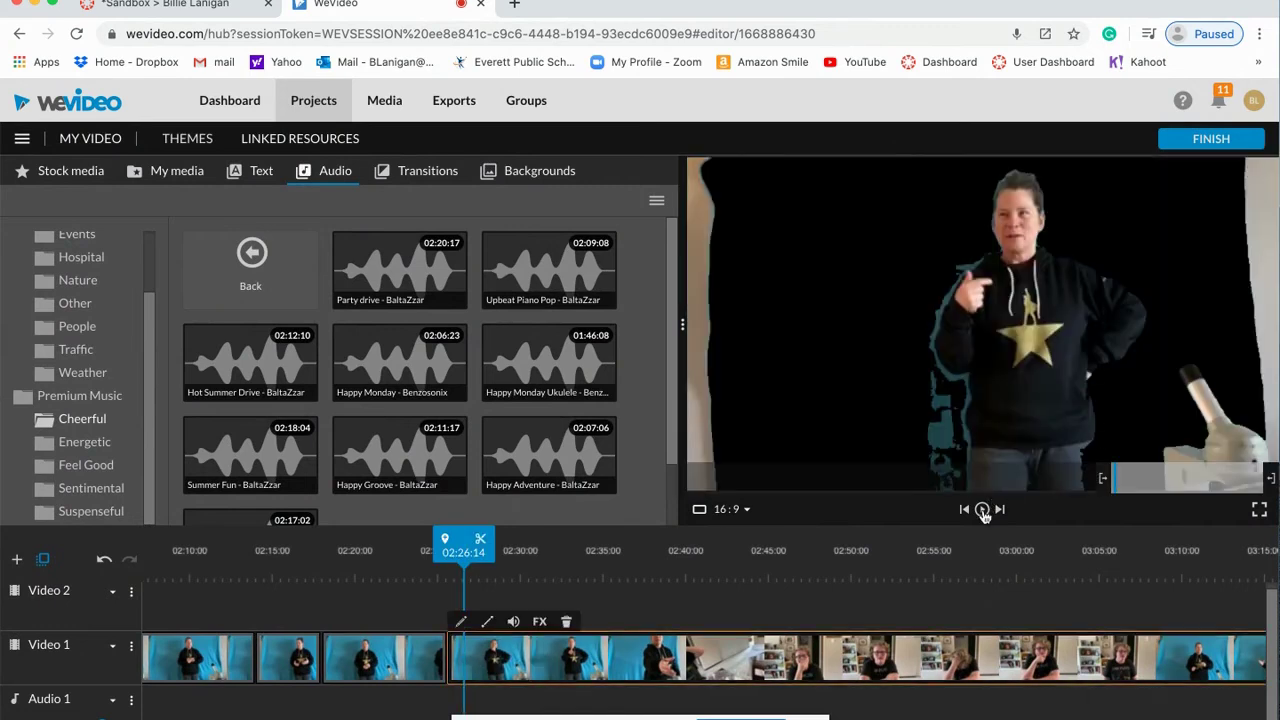
click(983, 510)
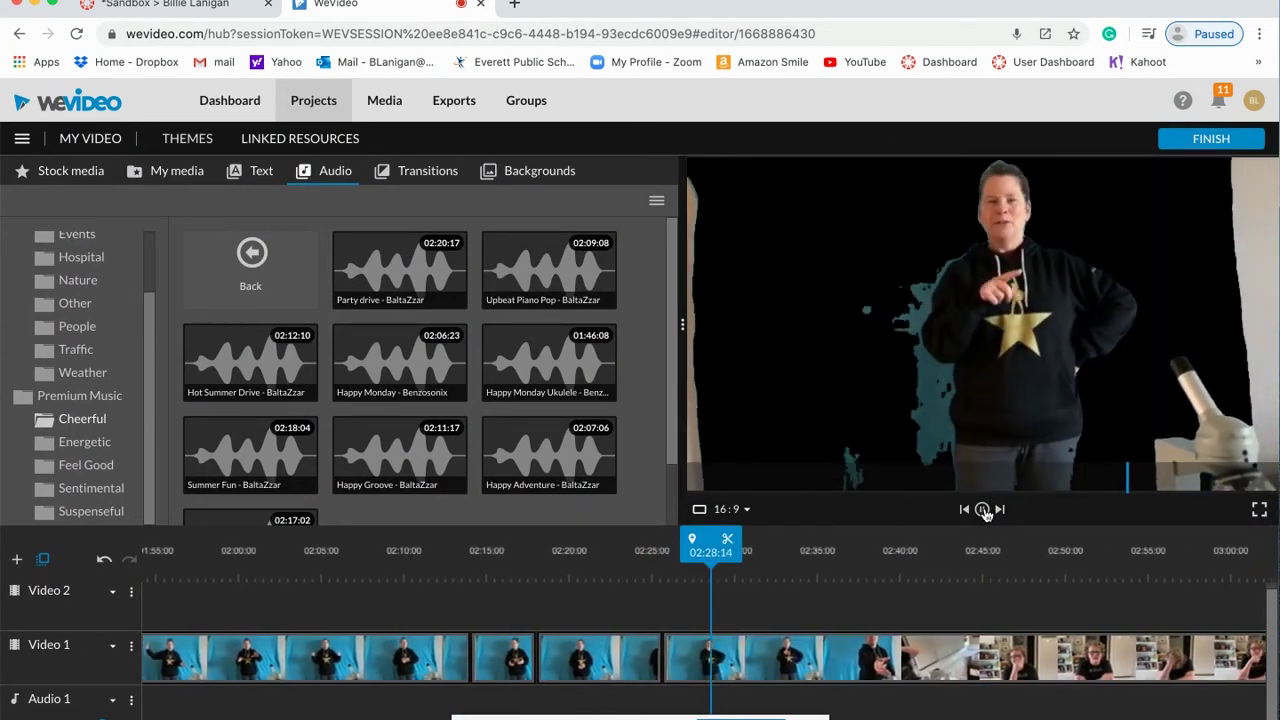
click(980, 511)
click(980, 511)
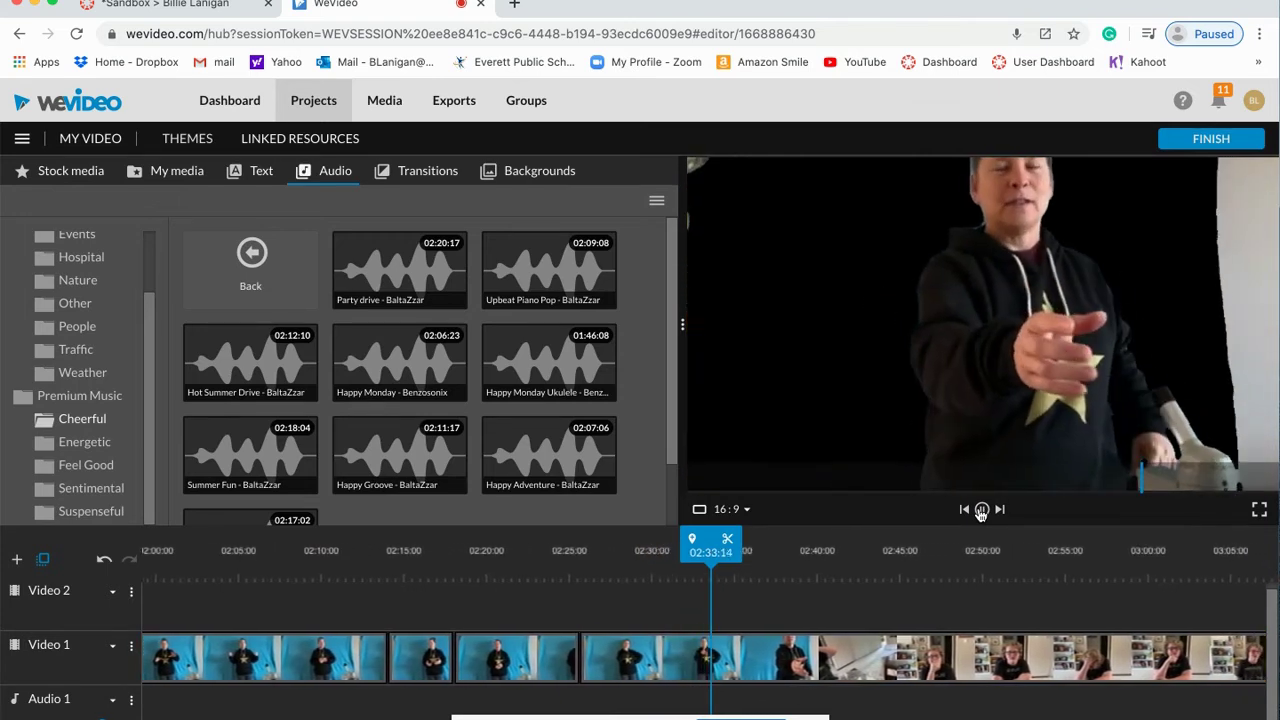
click(980, 511)
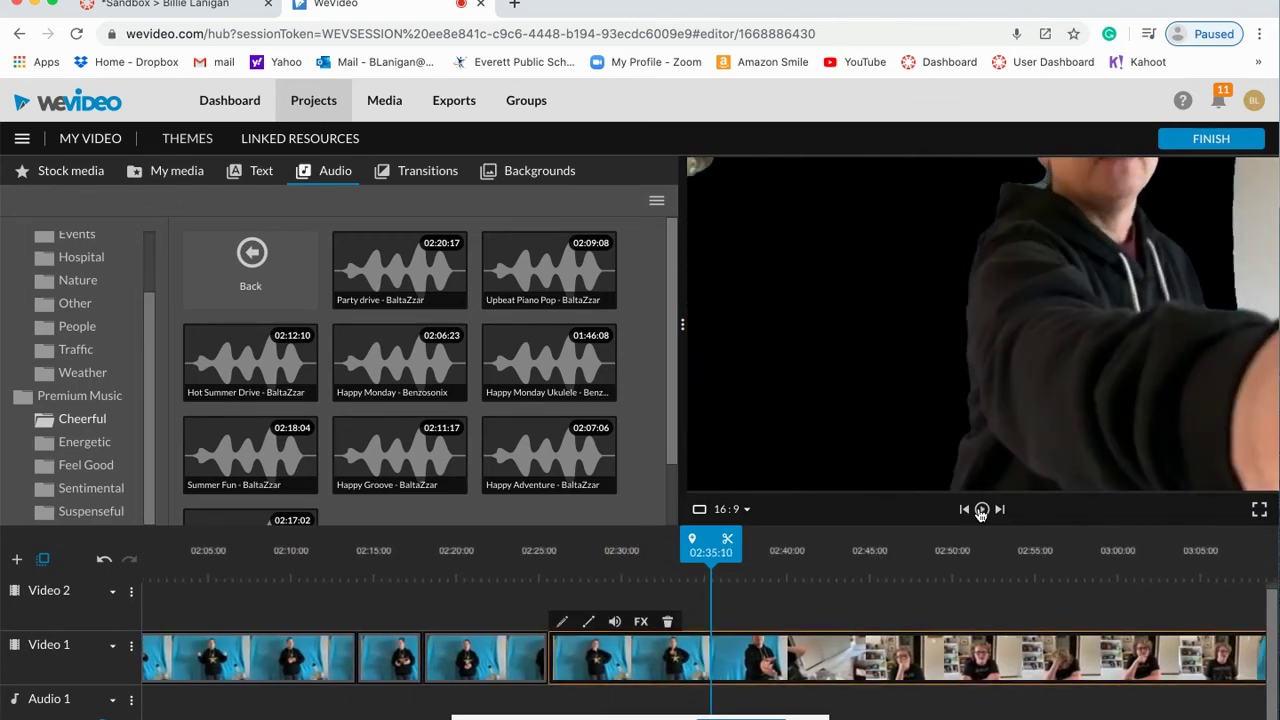
click(729, 541)
drag(630, 658, 1000, 300)
drag(896, 660, 734, 677)
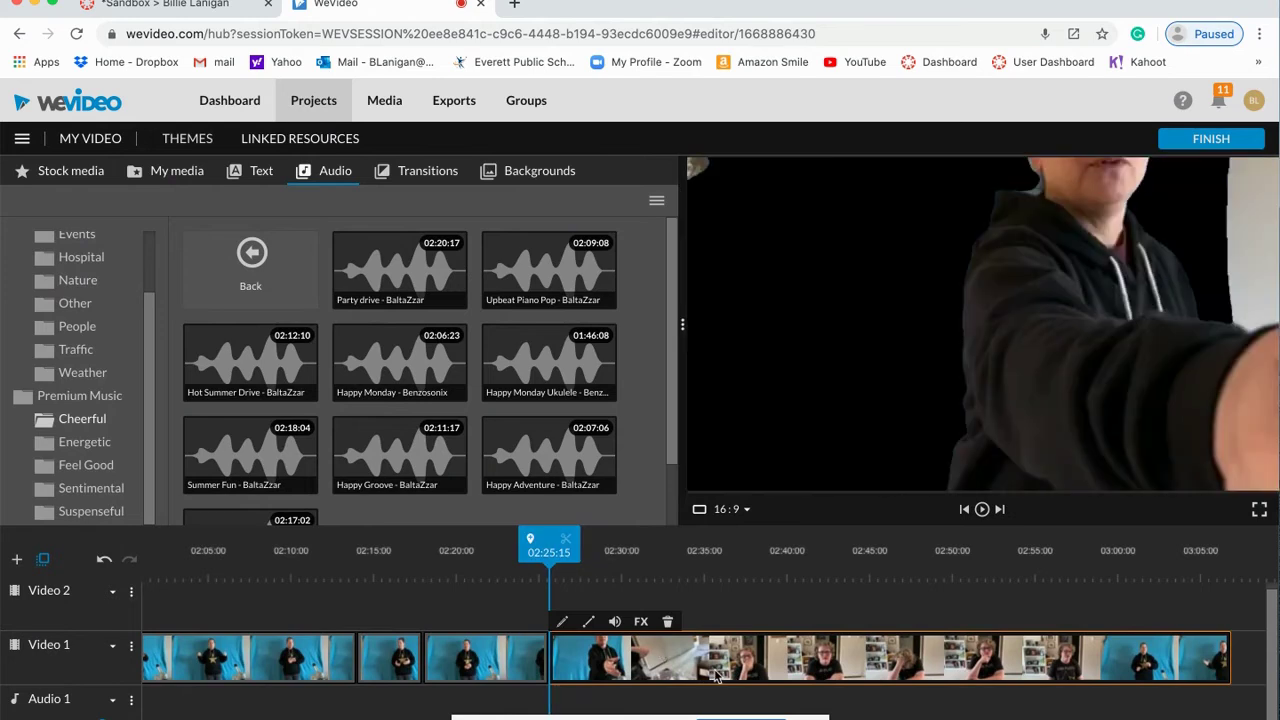
Step: Play back from about 02:34 to check the cut and review footage around 02:37–02:40
drag(540, 548, 695, 557)
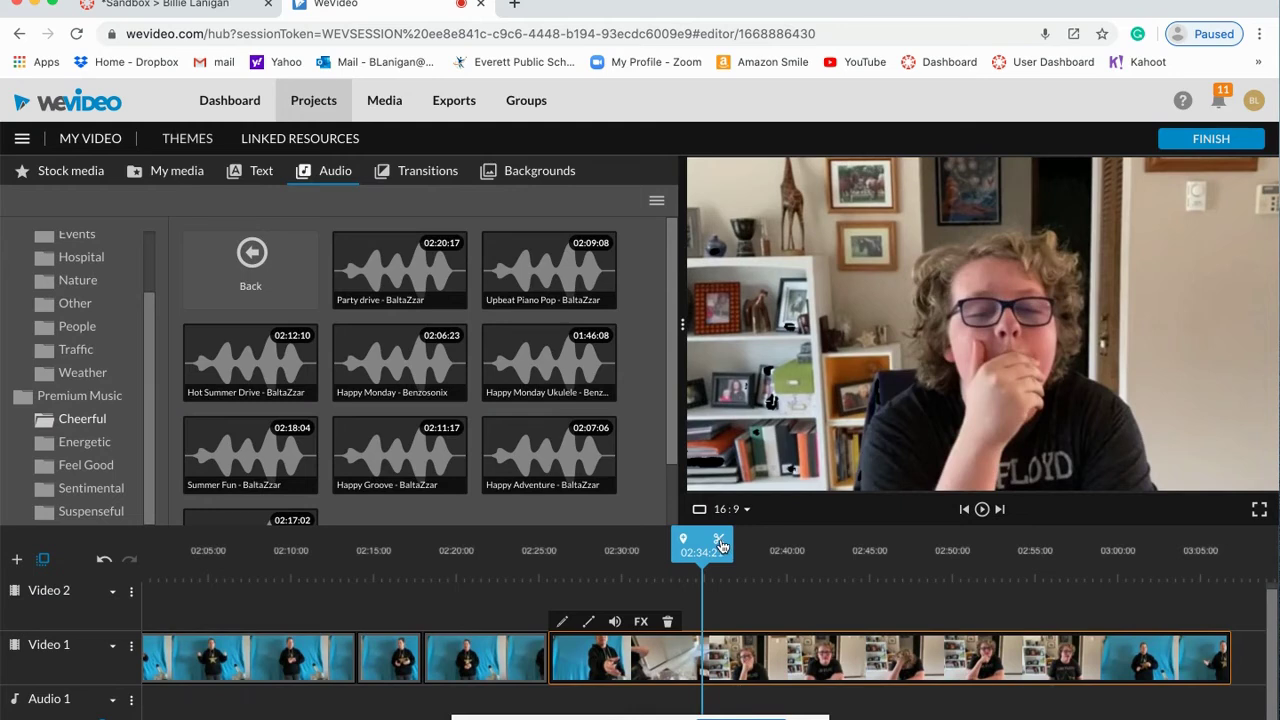
click(983, 509)
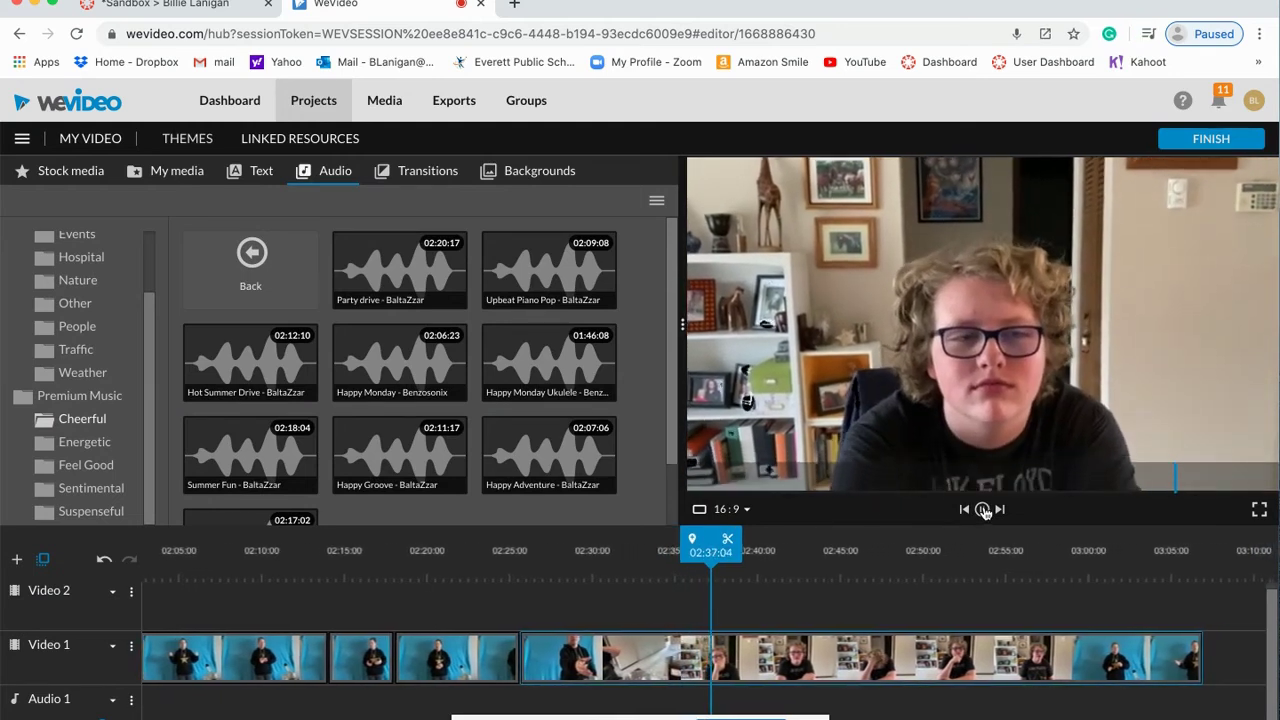
click(983, 509)
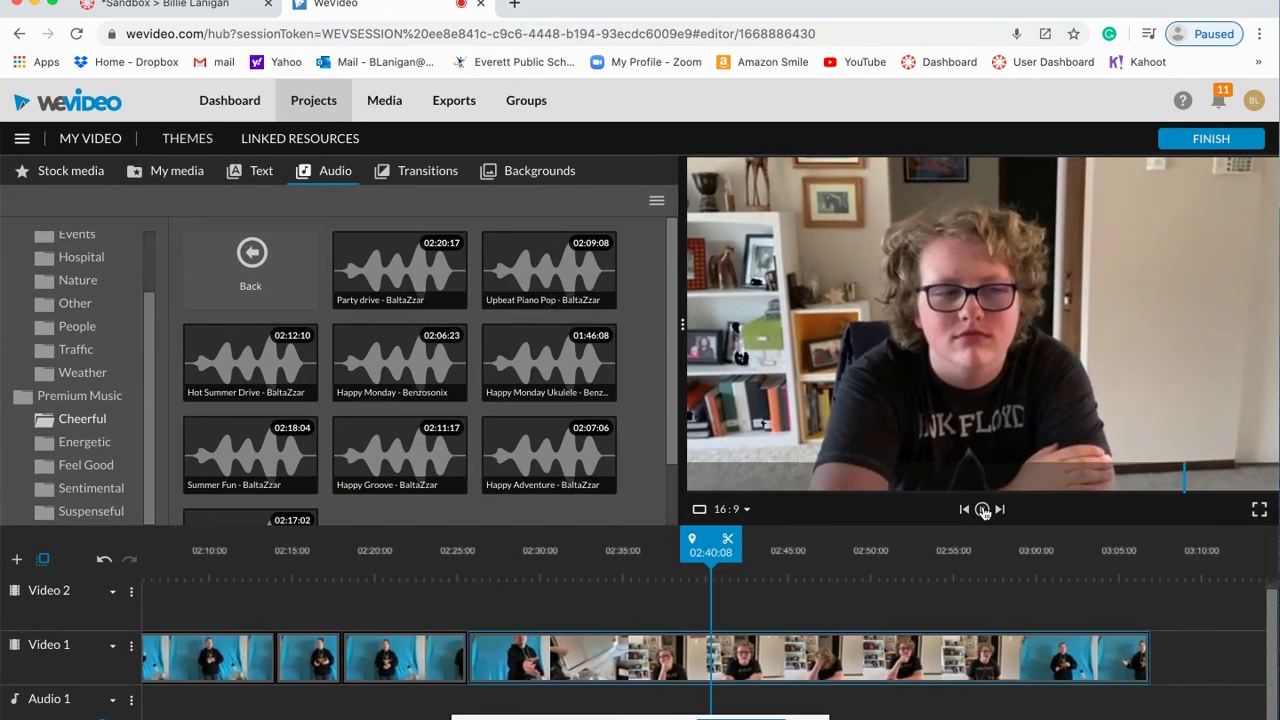
click(983, 509)
drag(712, 541, 667, 541)
click(982, 509)
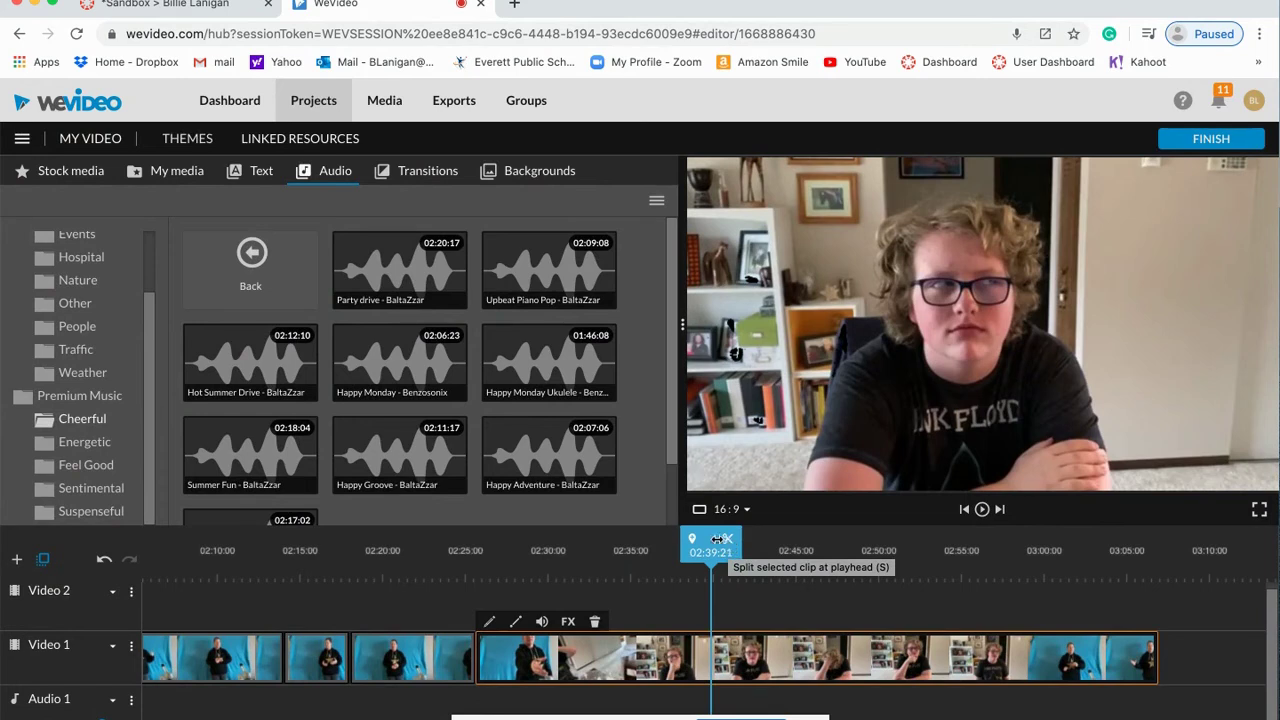
Step: Cut the clip at 02:37:18, delete the earlier footage, and slide it left to 02:25:15
click(716, 539)
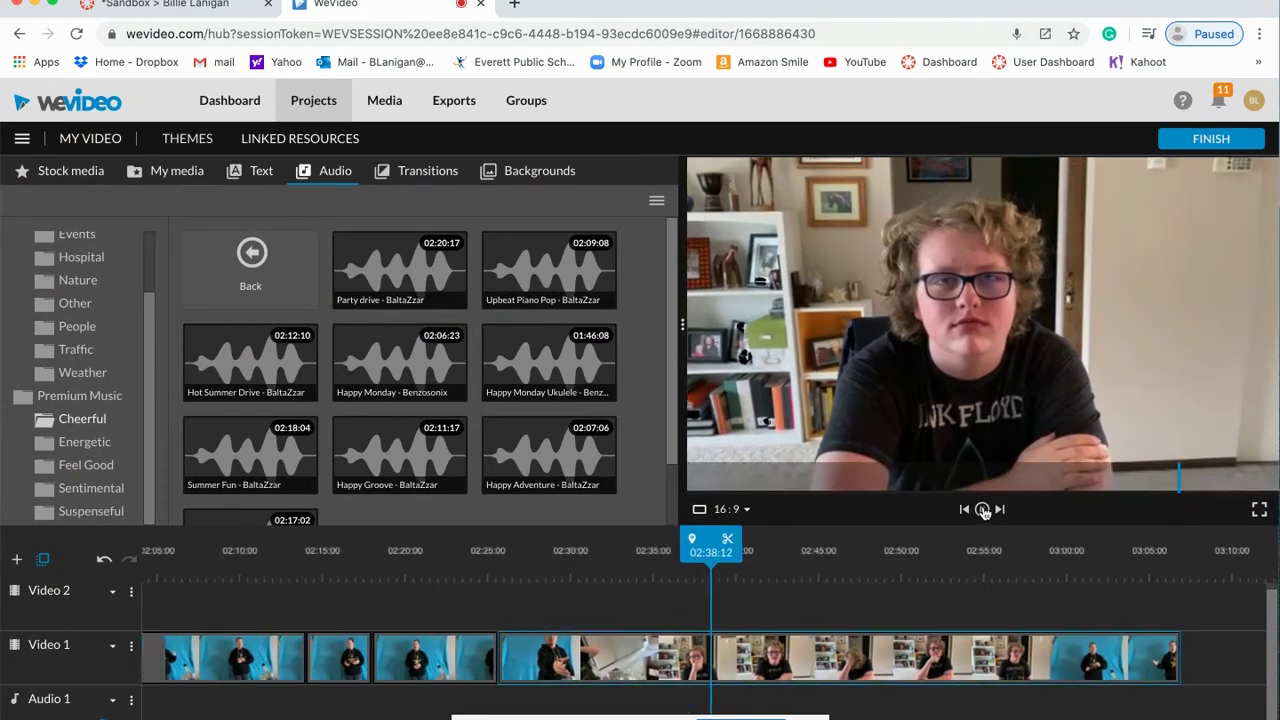
click(983, 510)
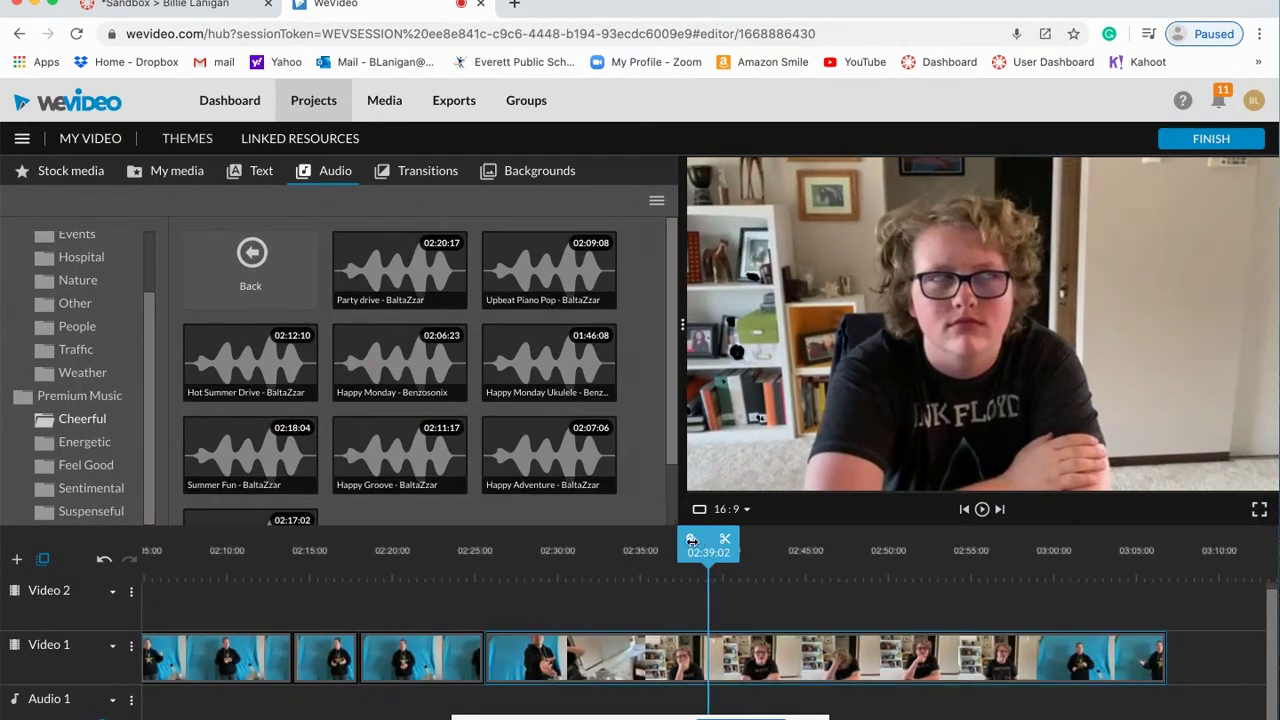
drag(691, 540, 667, 541)
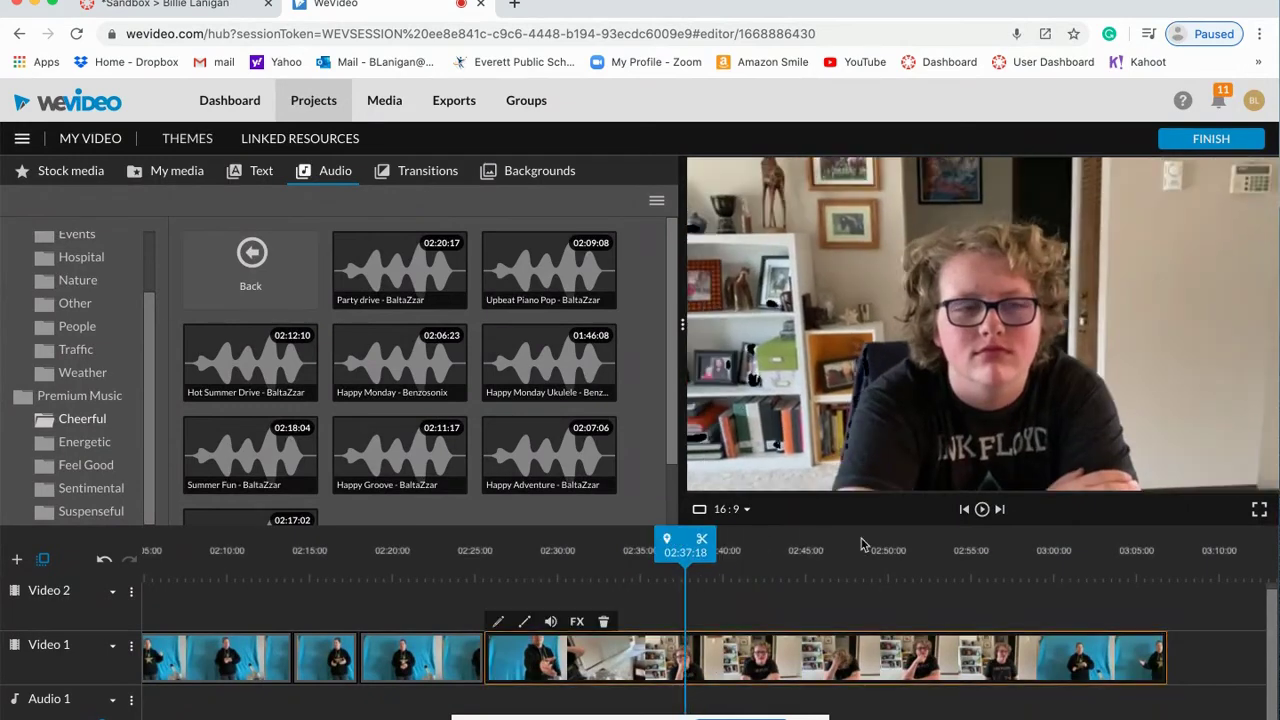
click(703, 543)
drag(585, 657, 980, 330)
drag(808, 632, 617, 644)
Step: Split the clip at 02:31:13 and delete everything after it
click(985, 509)
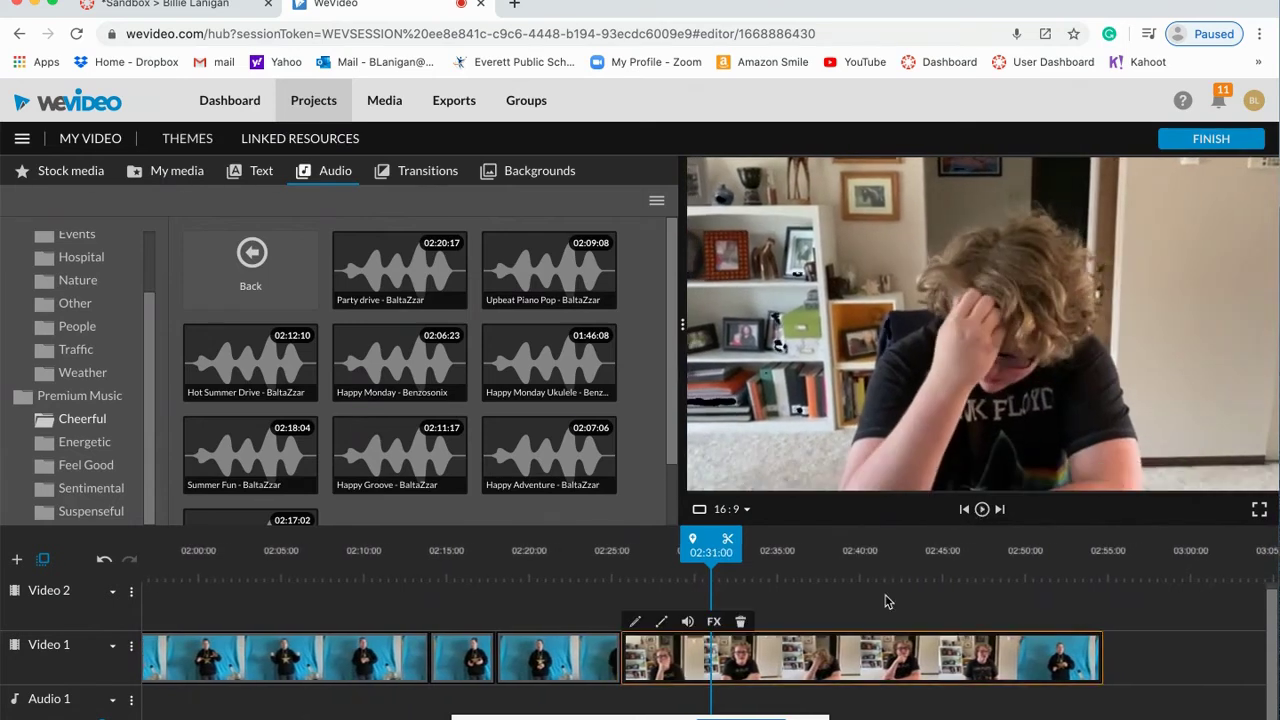
click(981, 510)
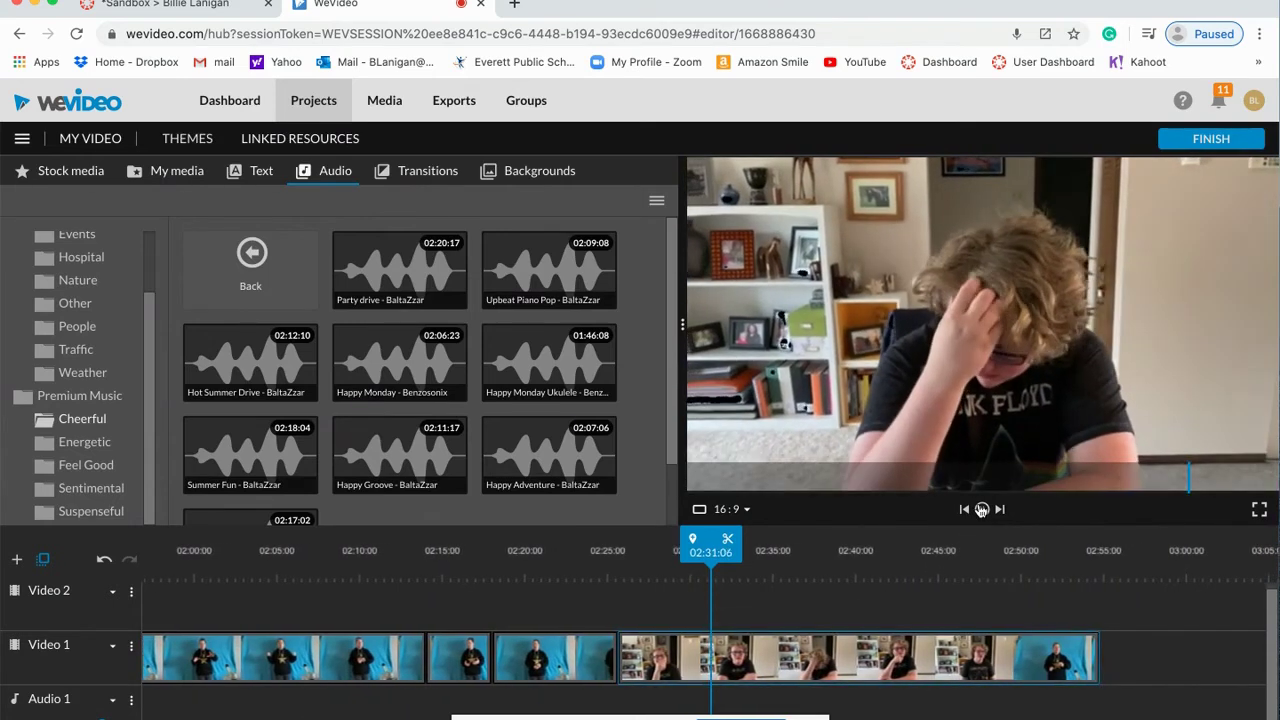
click(981, 510)
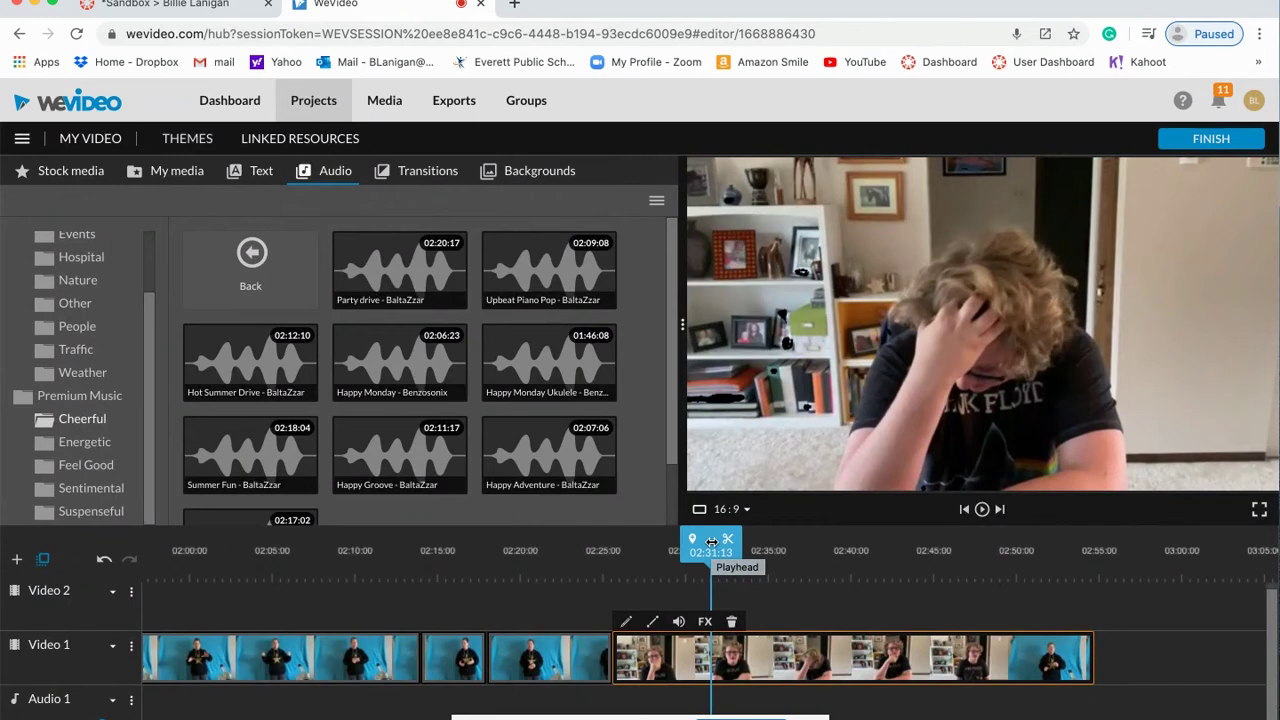
click(730, 541)
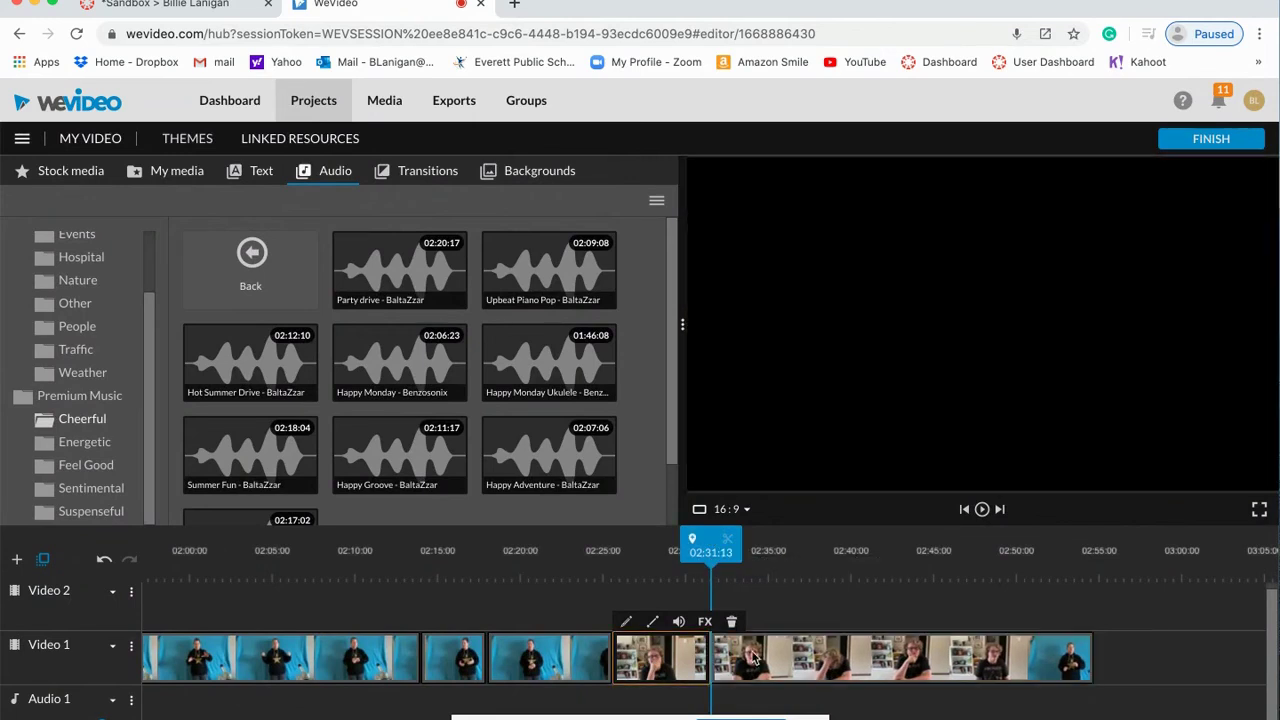
drag(757, 660, 894, 317)
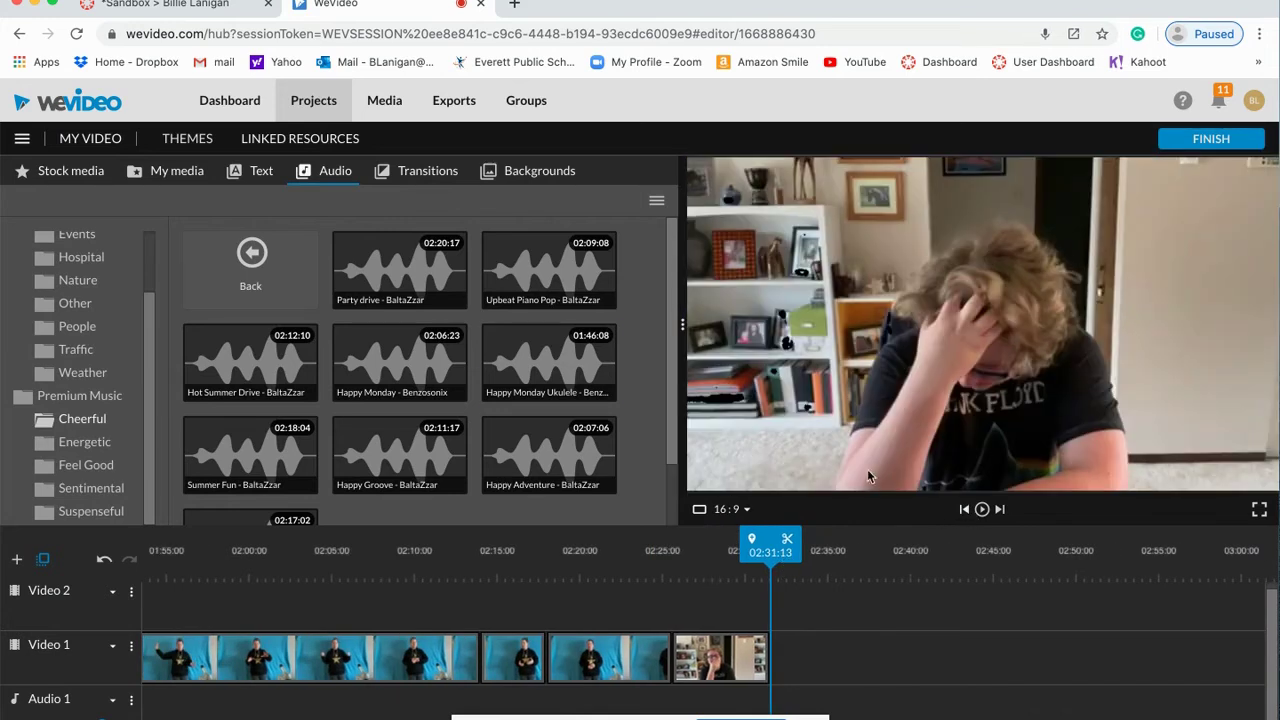
Step: Place the Static End credits text template on Video 1 right after the last clip at 02:31:13
click(264, 175)
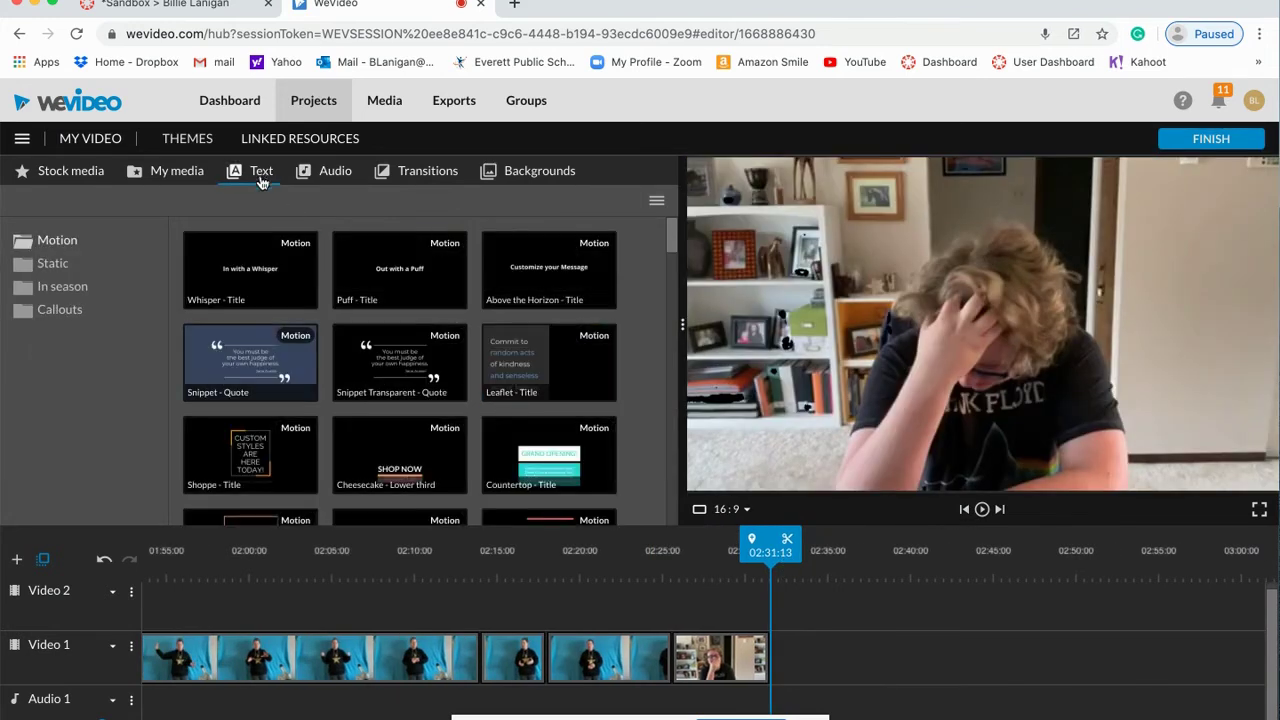
click(55, 264)
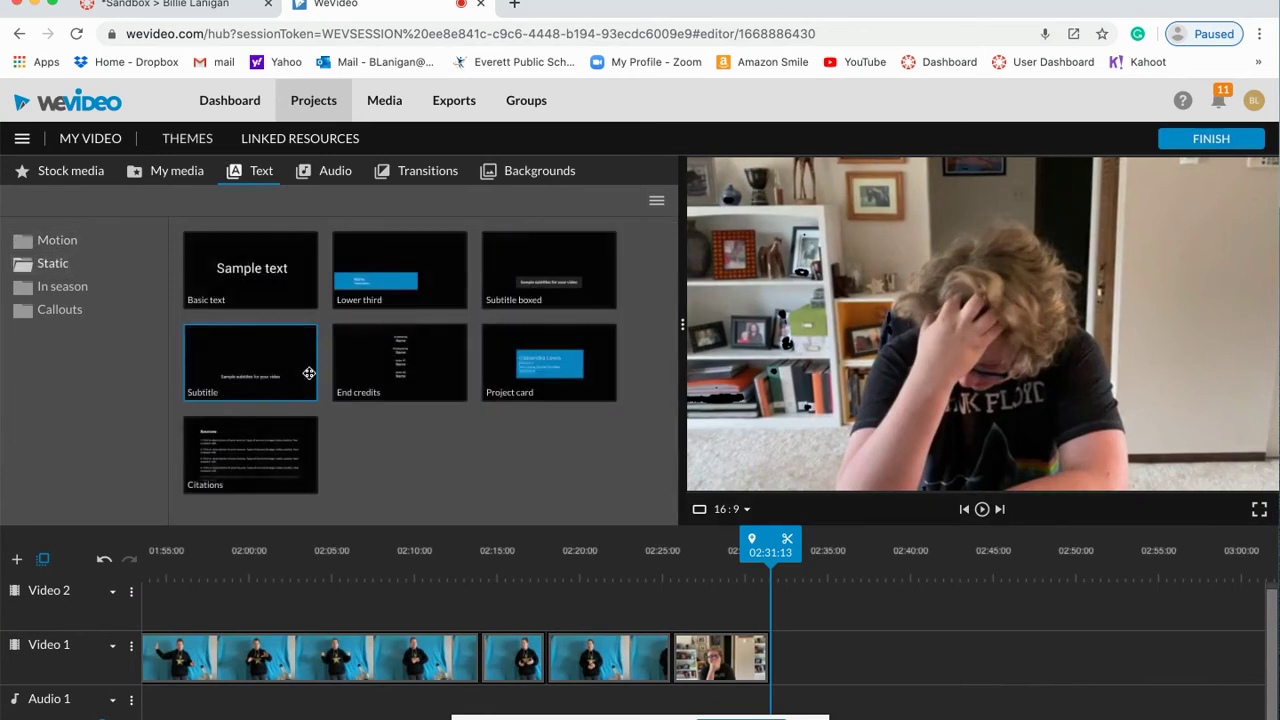
click(262, 452)
click(405, 370)
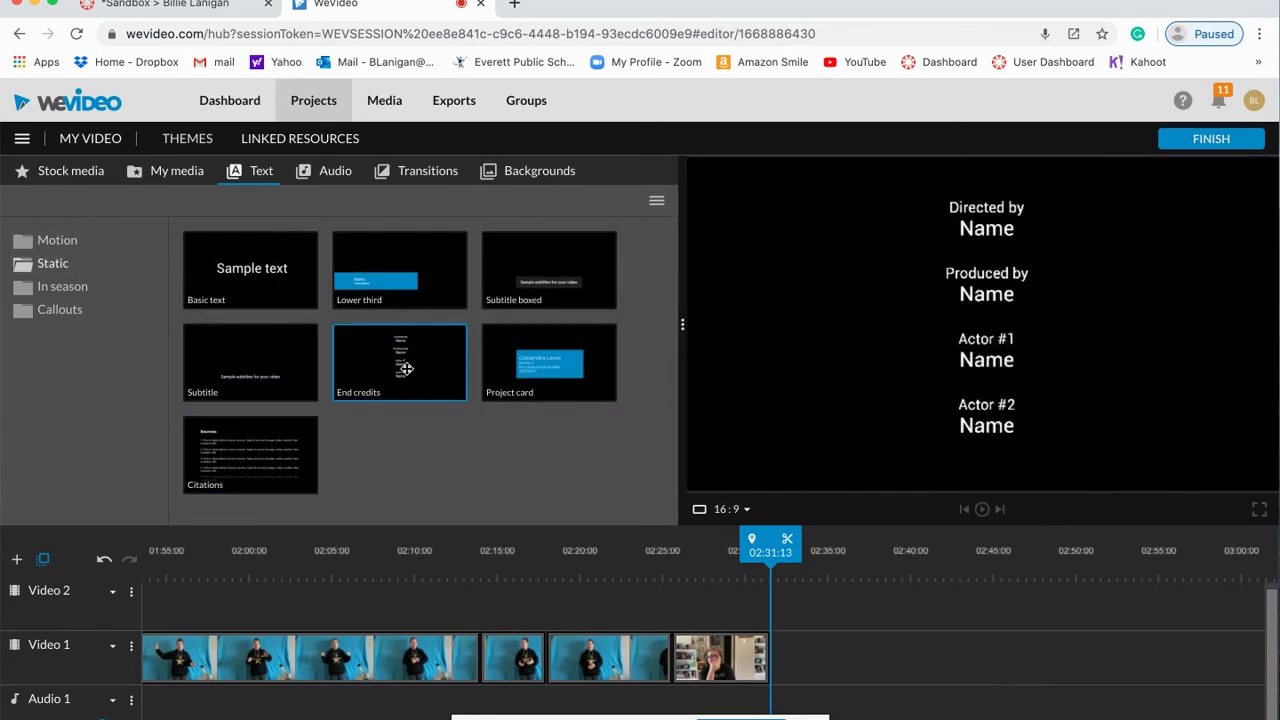
drag(405, 370, 798, 648)
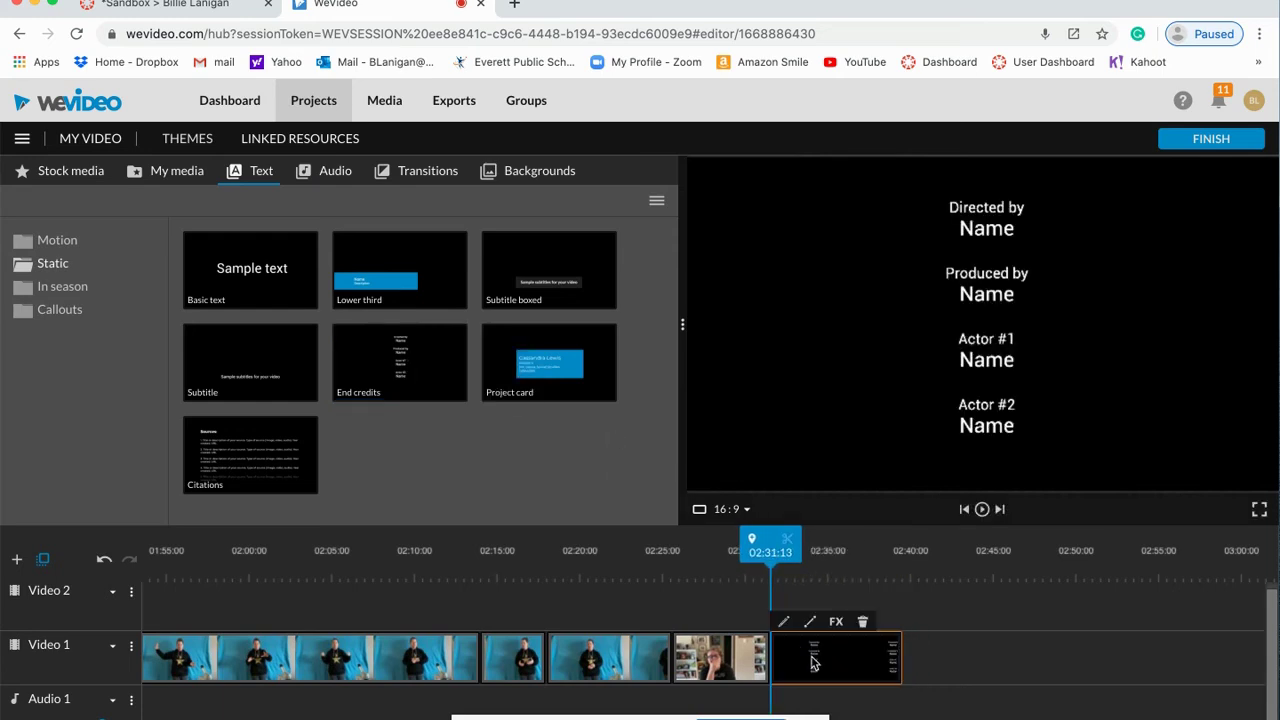
Step: Enter the director's name and change the Produced by heading to Starring
double_click(813, 662)
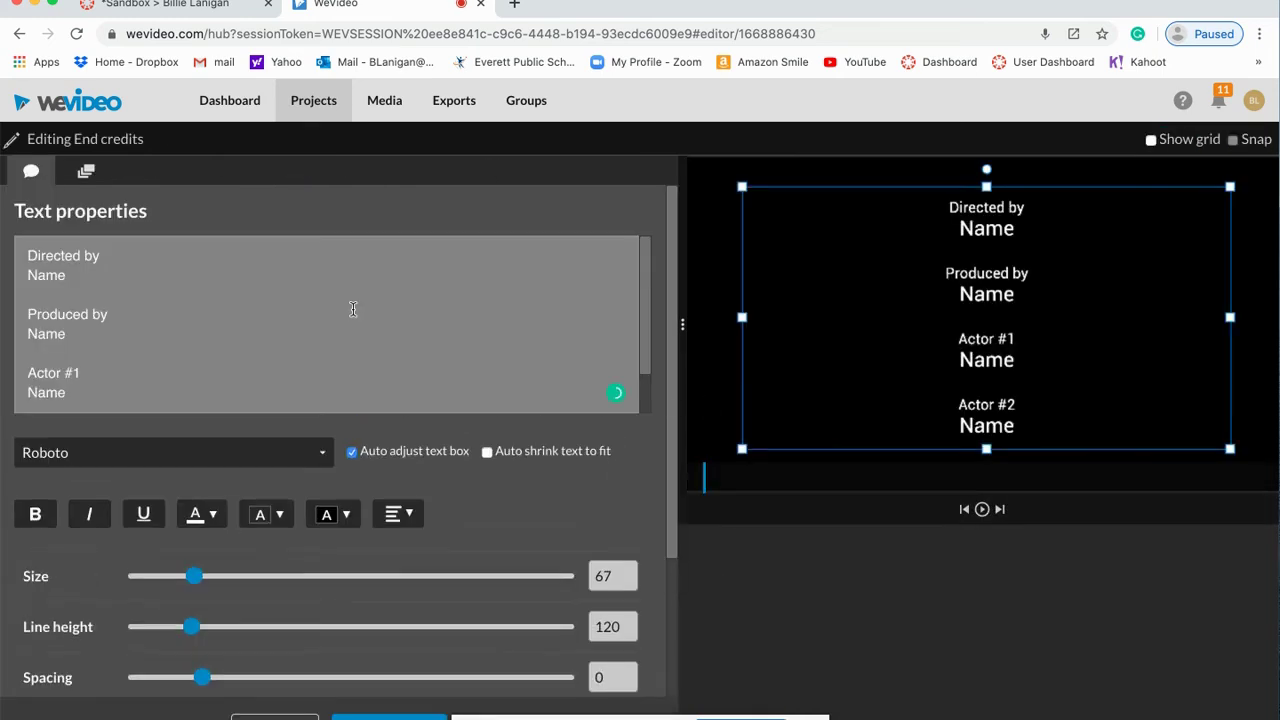
double_click(20, 283)
text(Billie)
drag(110, 315, 28, 320)
key(Right)
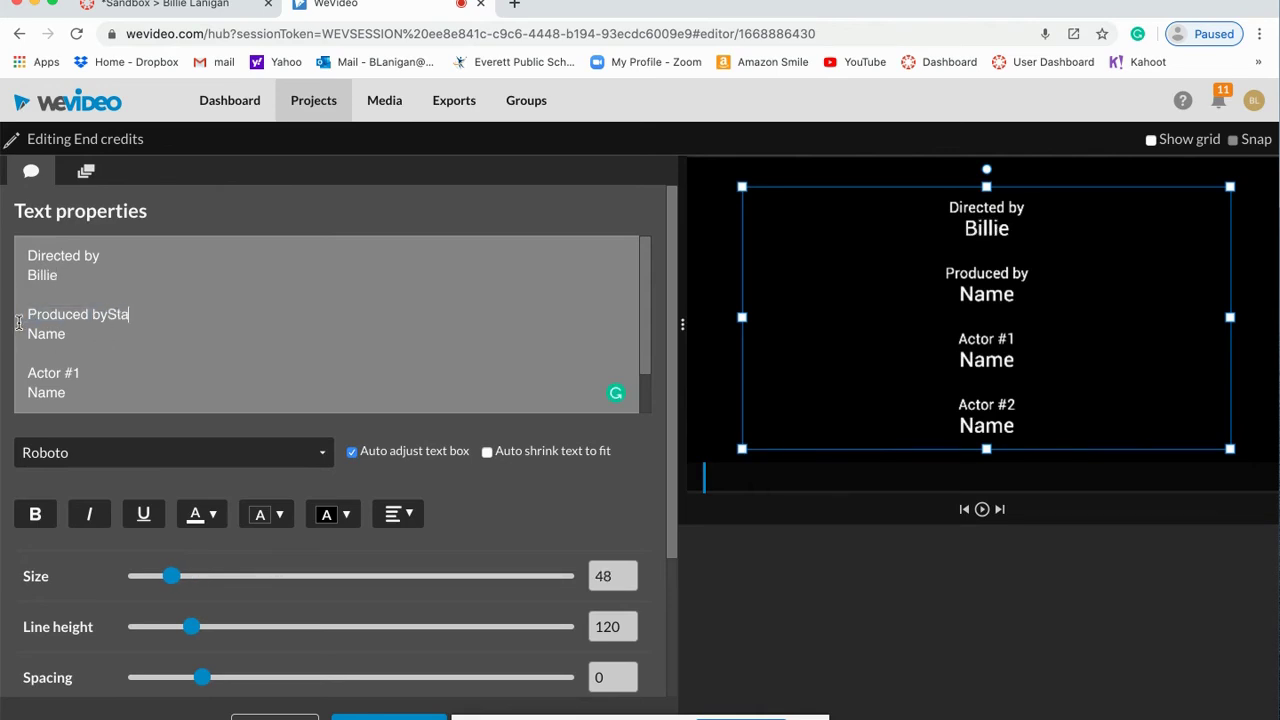
text(Starring)
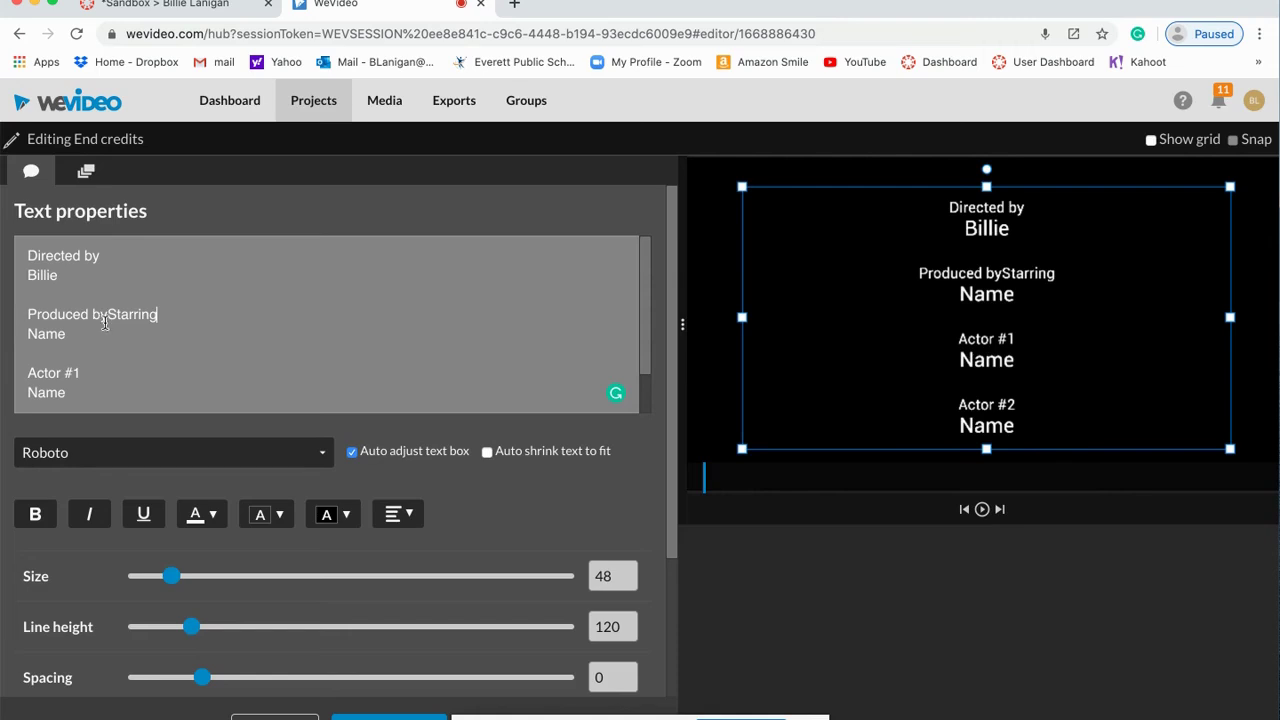
drag(107, 315, 157, 318)
key(BackSpace)
drag(112, 313, 12, 317)
text(S)
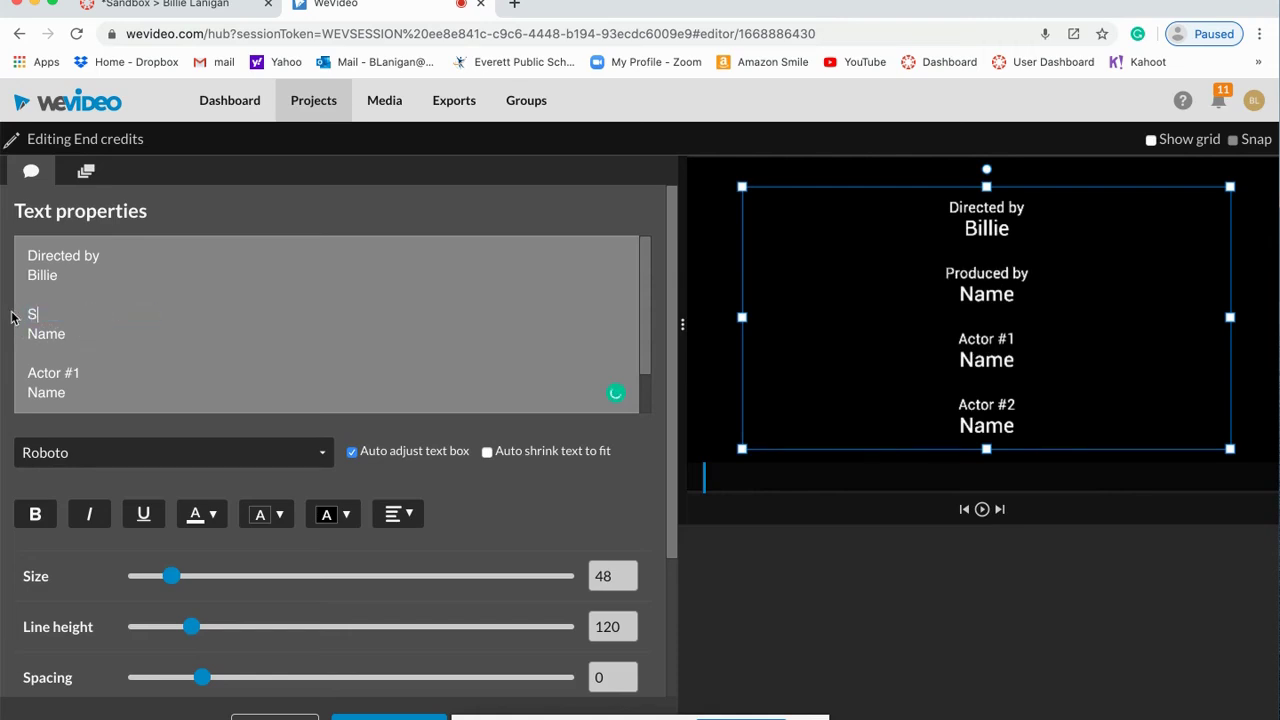
text(tarring)
Step: Replace the Name line under Starring with the lead actor's name
click(70, 335)
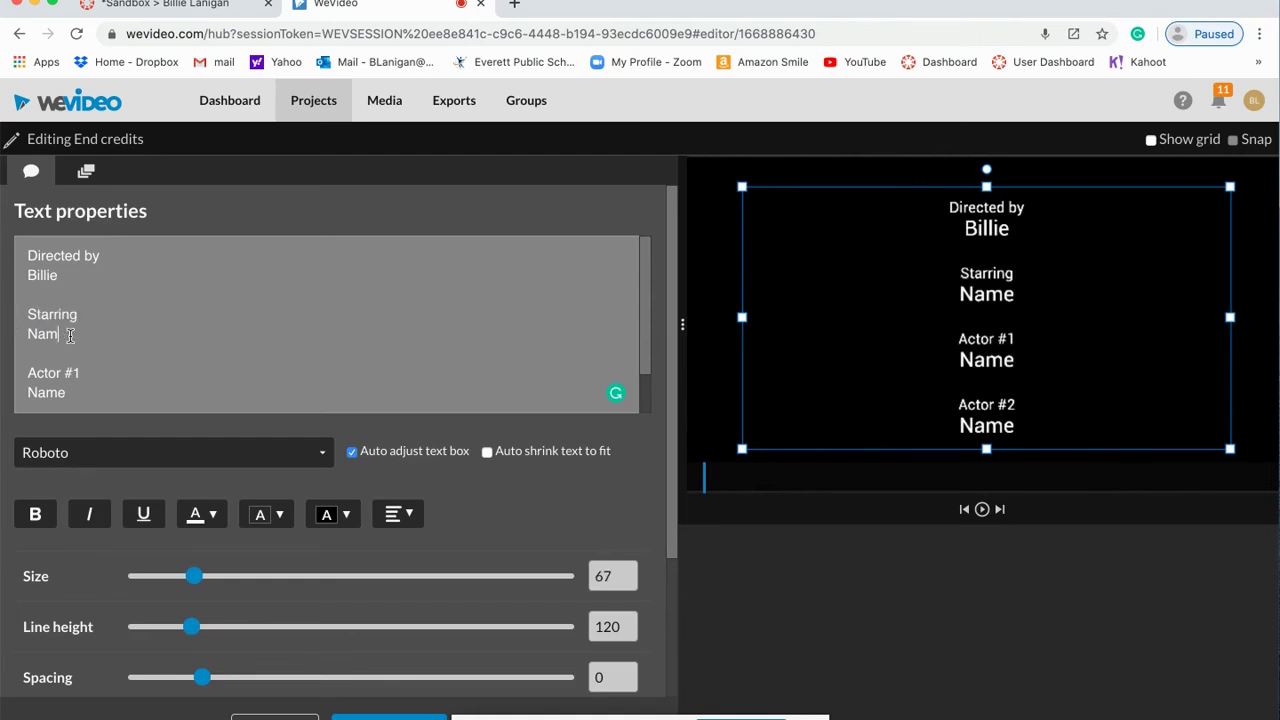
key(BackSpace)
key(BackSpace)
key(BackSpace)
key(BackSpace)
text(MN)
key(BackSpace)
key(BackSpace)
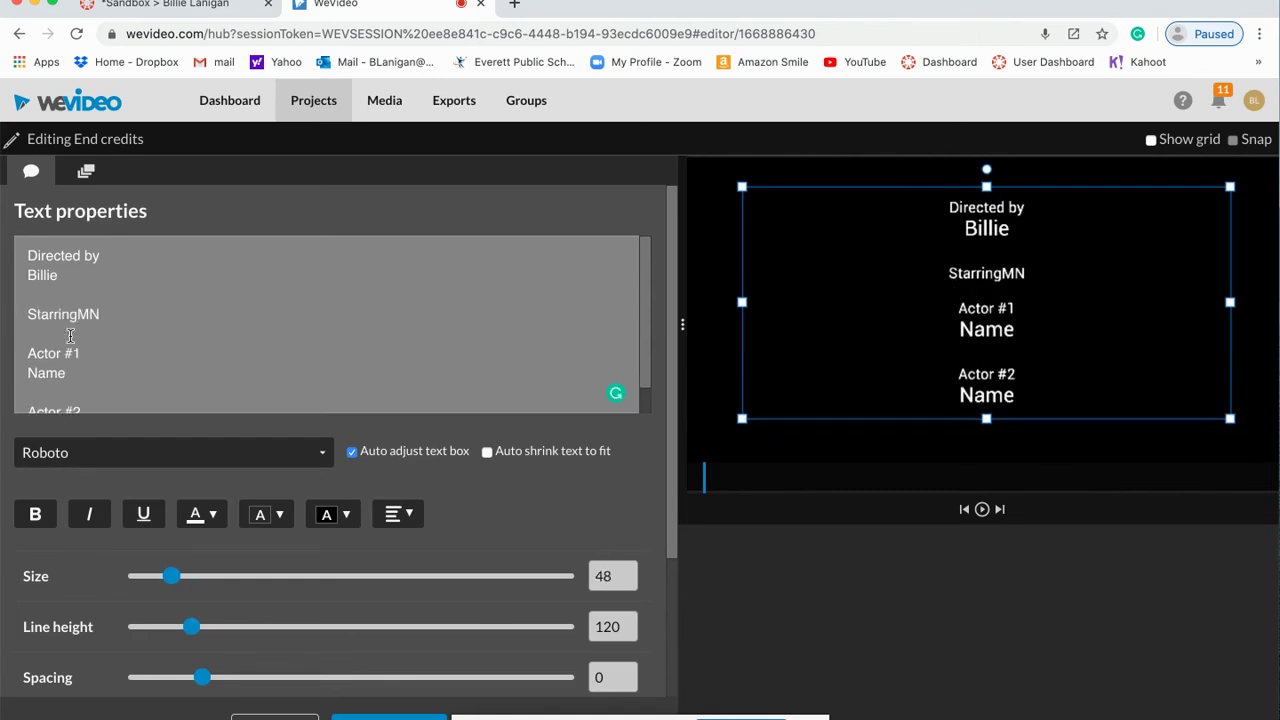
key(Return)
text(Me)
Step: Replace the Actor #1 placeholder with a Cameraperson heading and the camera operator's name
scroll(94, 374, down, 1)
drag(80, 368, 24, 355)
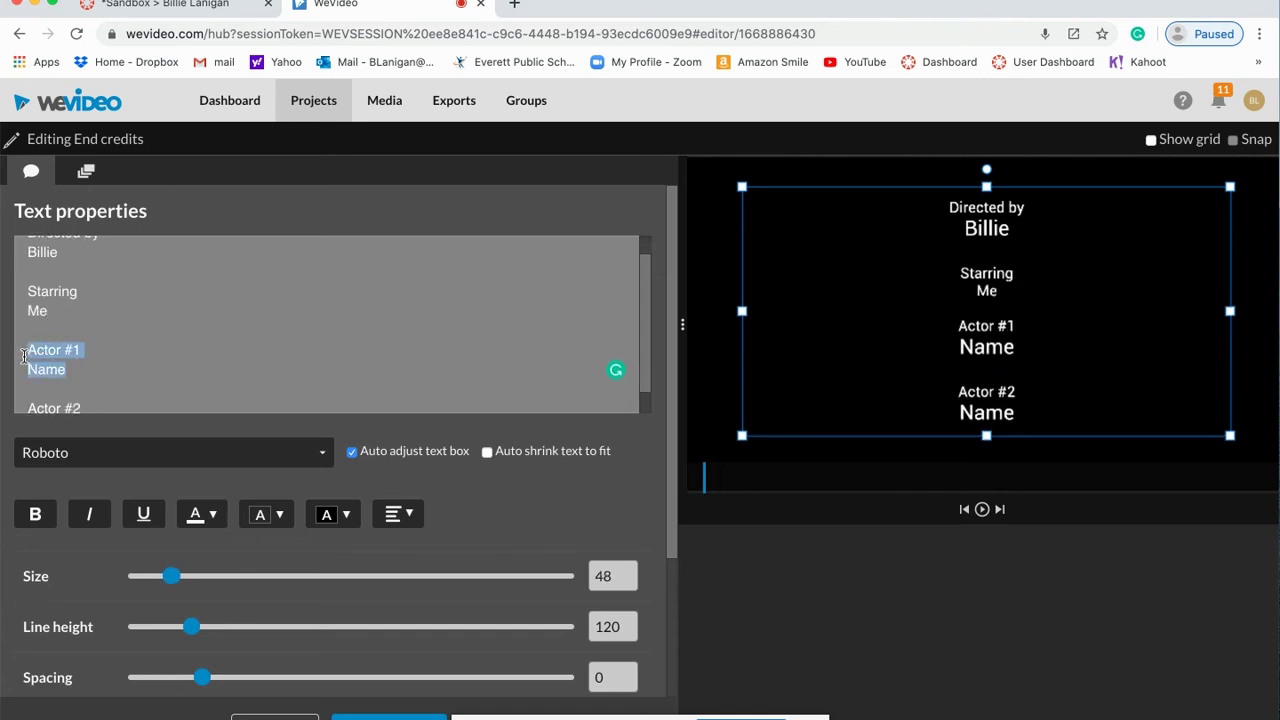
text(Cameraperson)
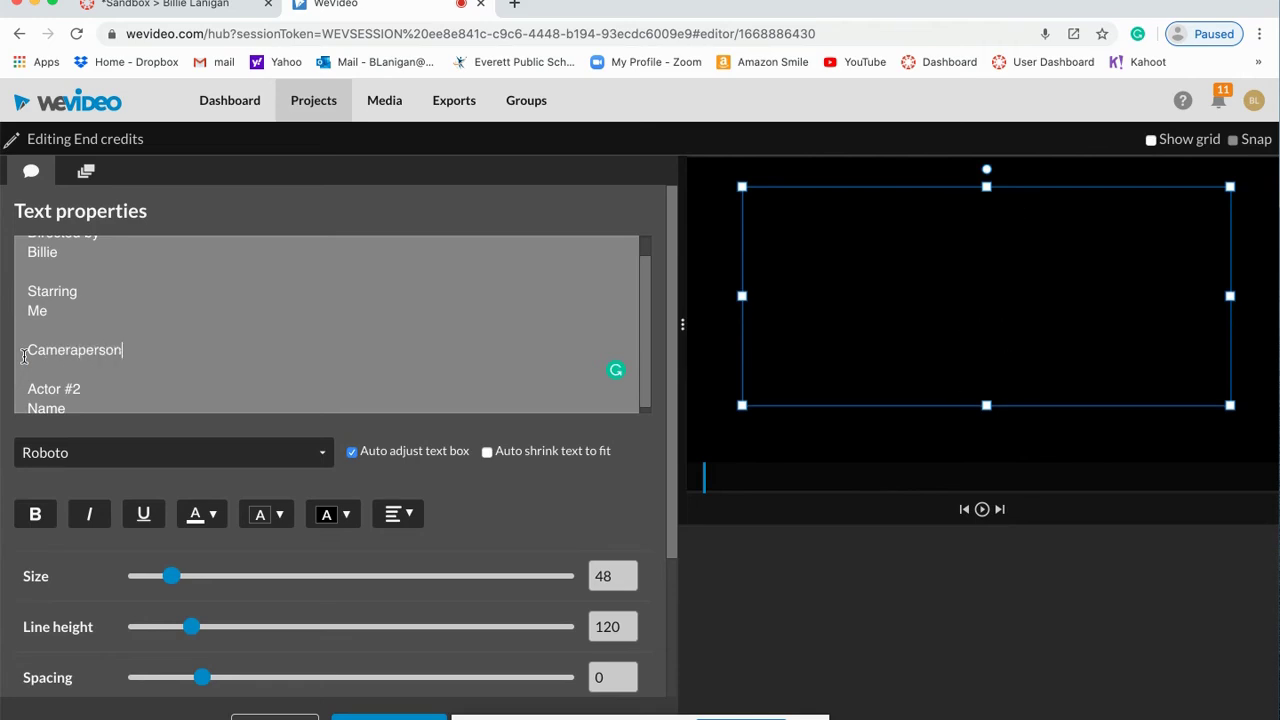
key(Return)
text(Seamus)
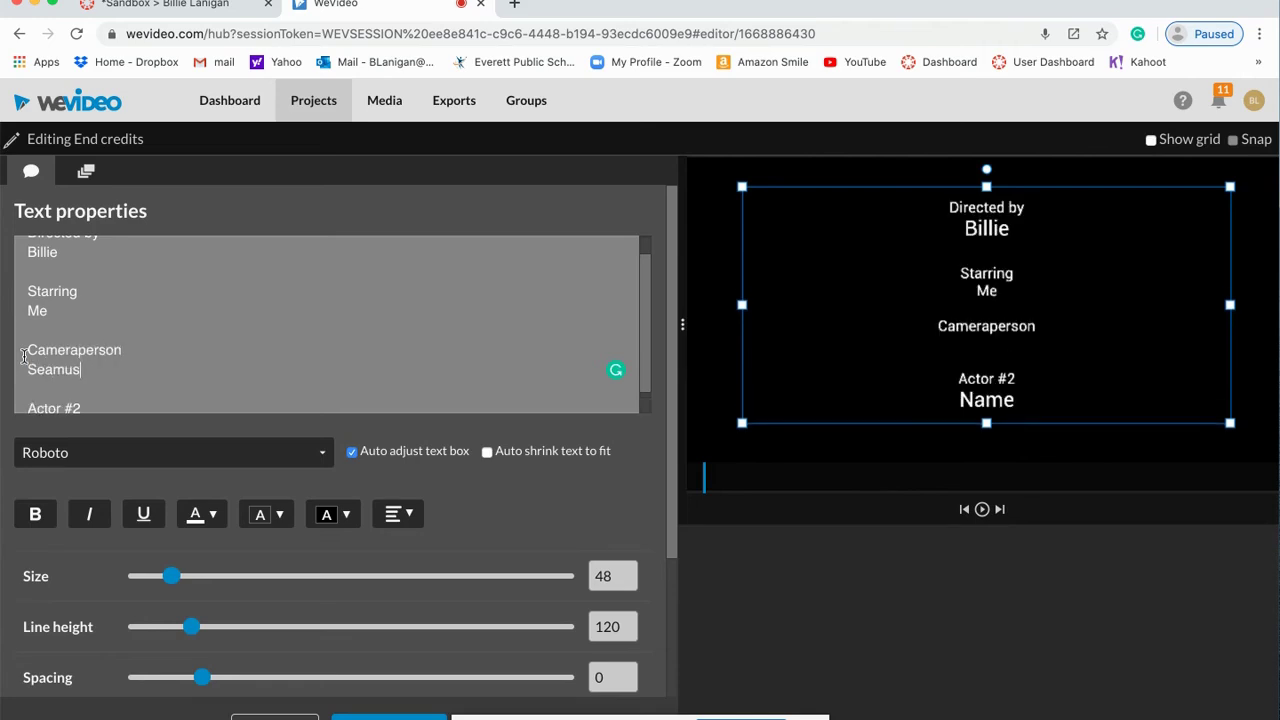
Step: Replace Actor #2 with a Stunt Doubles heading listing the two stunt doubles' names
scroll(55, 345, down, 1)
double_click(45, 400)
drag(44, 390, 31, 383)
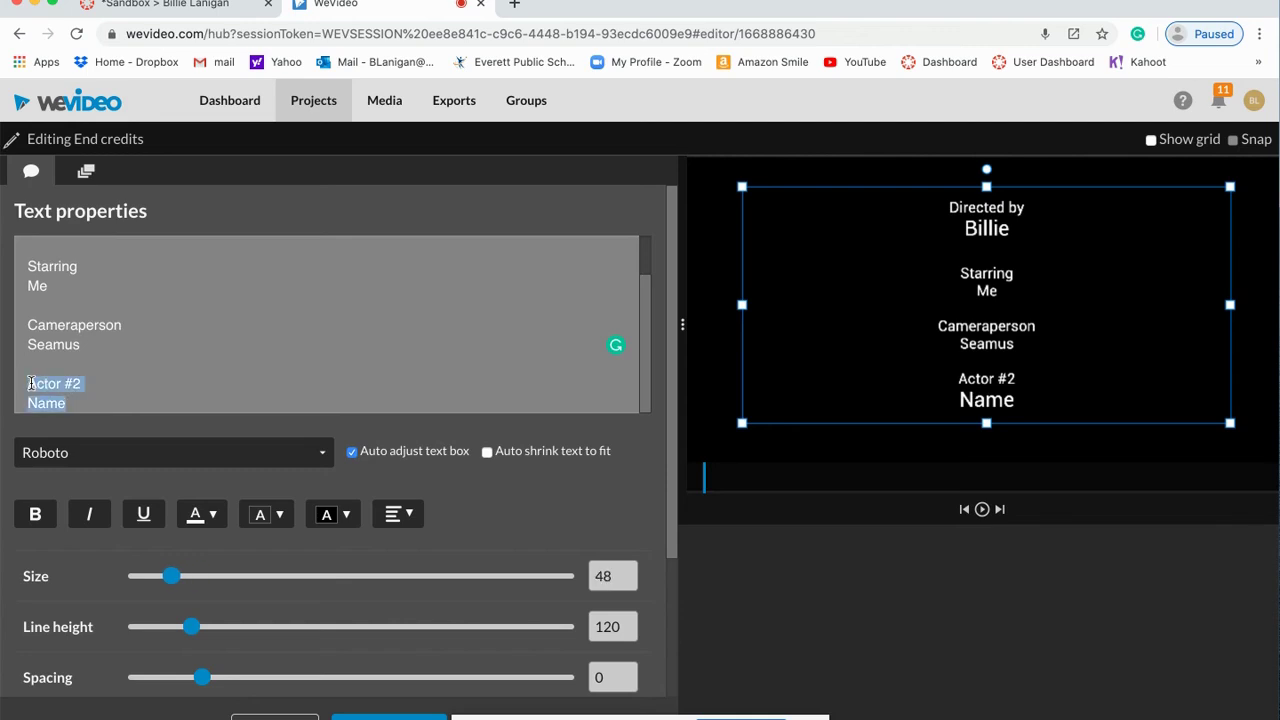
text(Stunt )
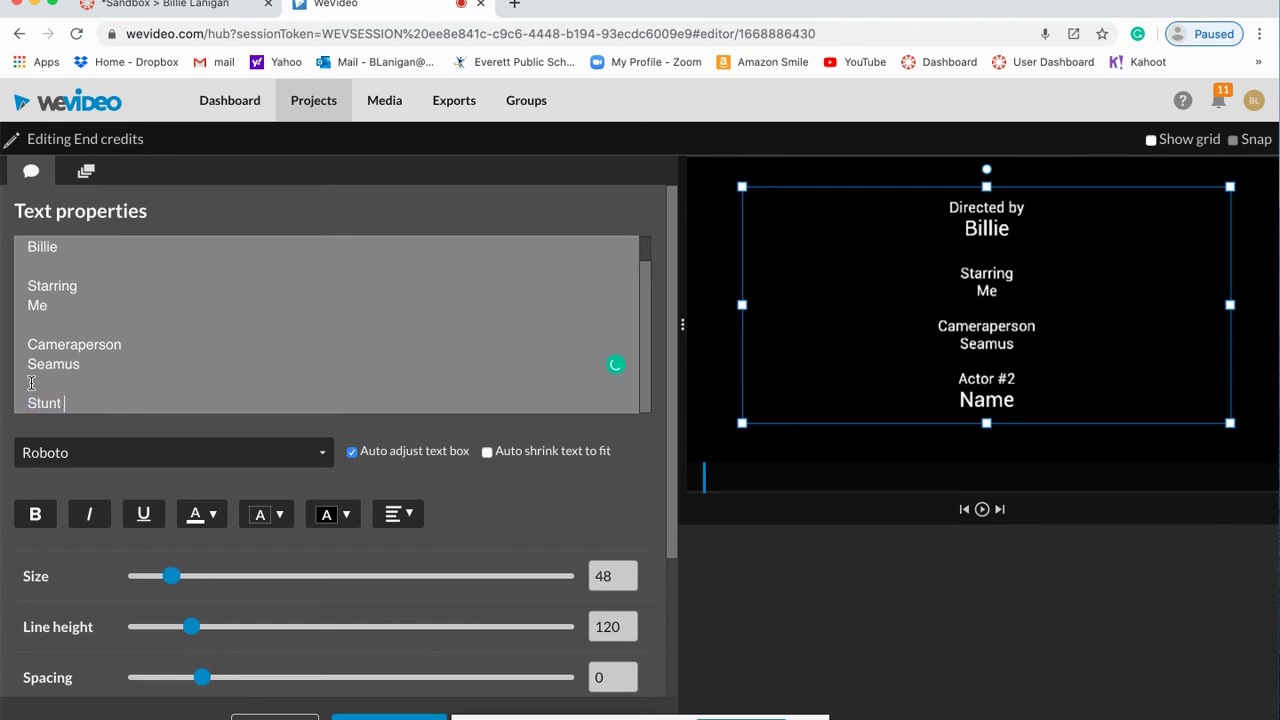
text(Doubles)
key(Return)
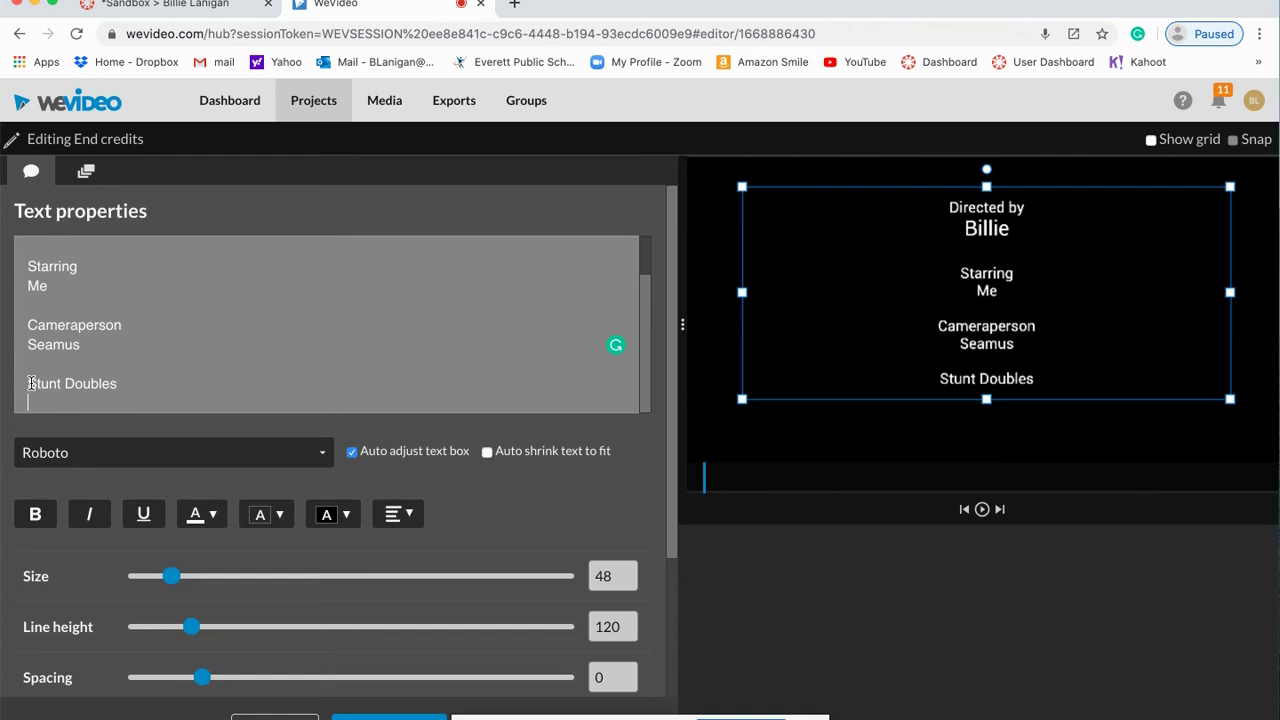
key(Return)
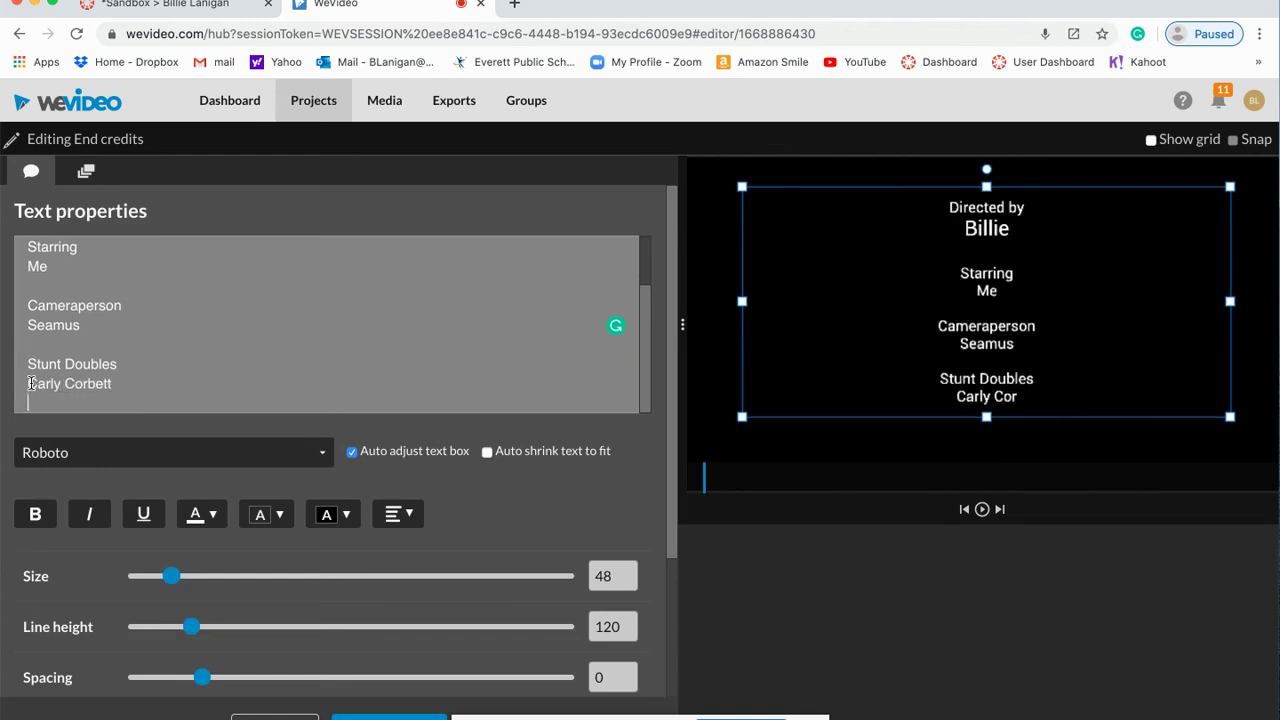
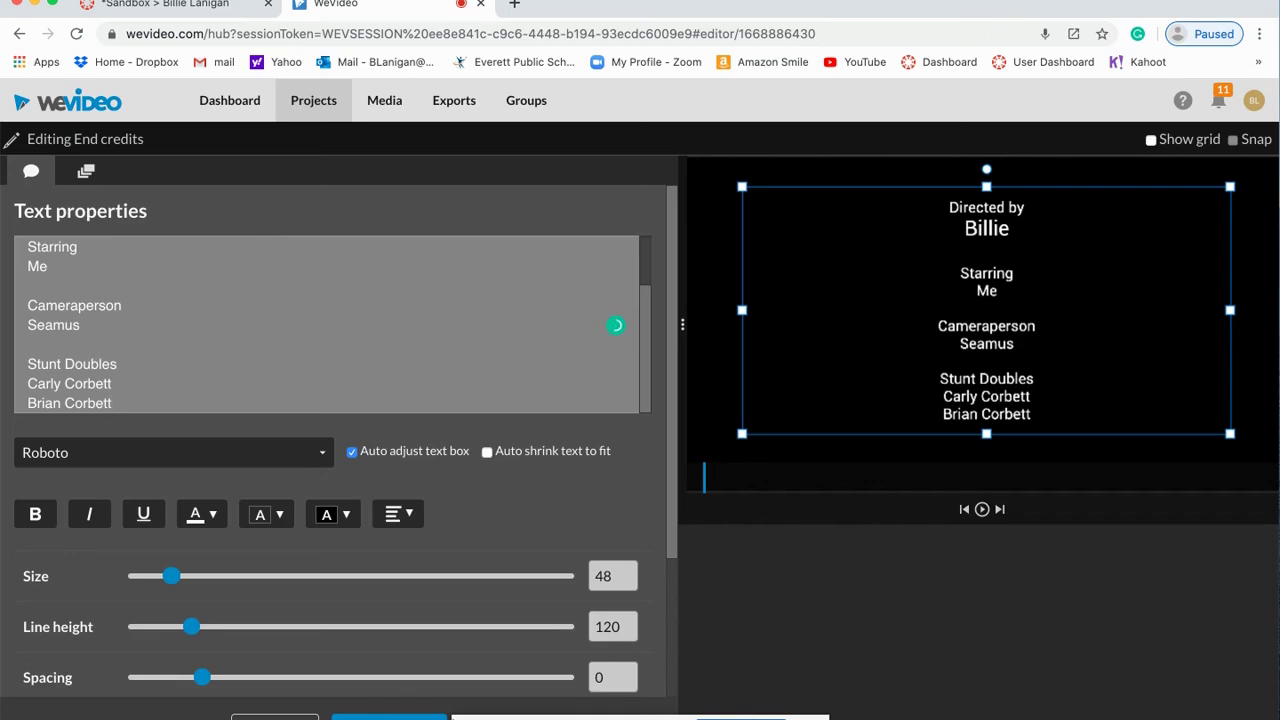
Step: Close the end credits text editor and reselect the End credits clip
click(389, 717)
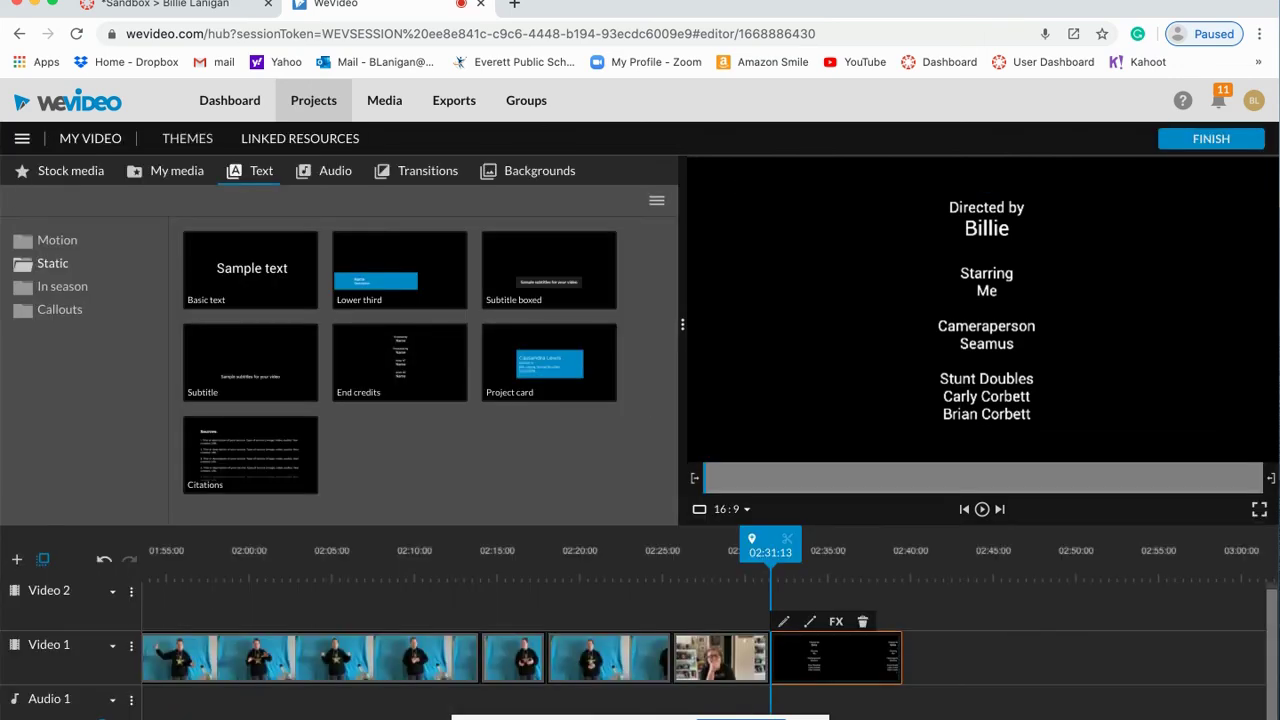
click(929, 666)
click(865, 662)
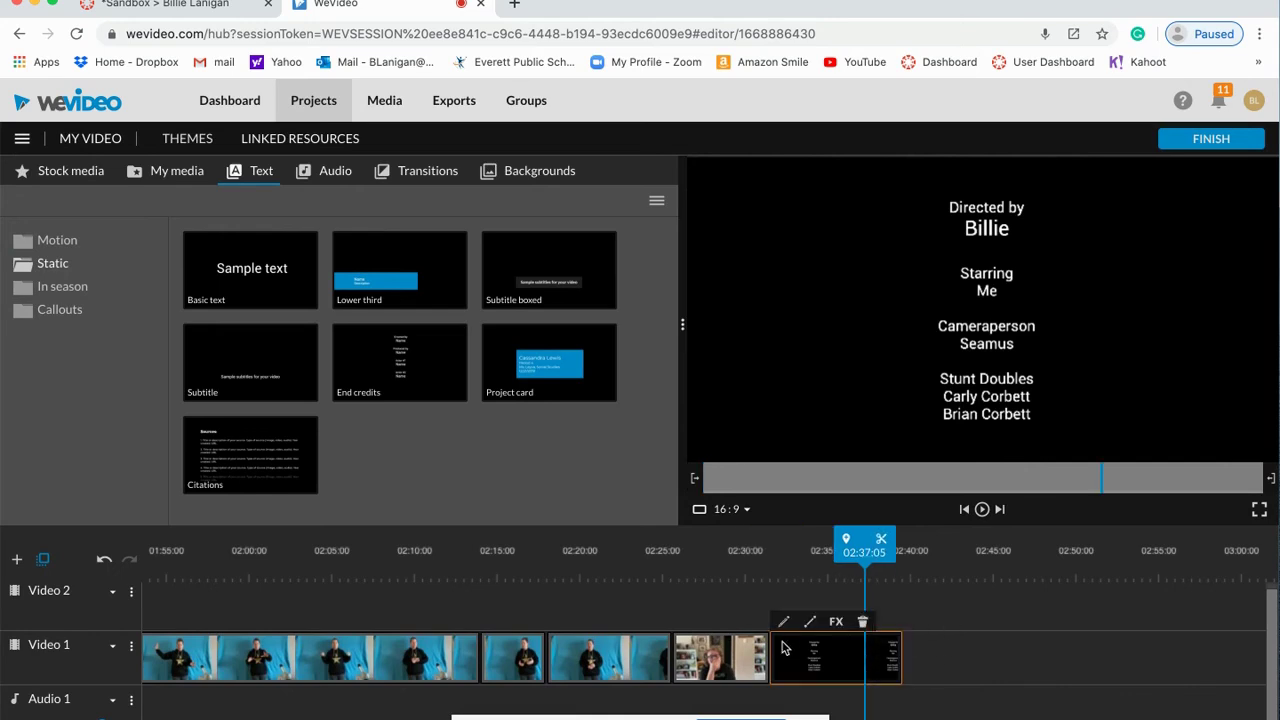
Step: Preview library music and place the Suspenseful 'Military Game Menu' track on Audio 1 under the credits
click(338, 170)
scroll(404, 342, down, 1)
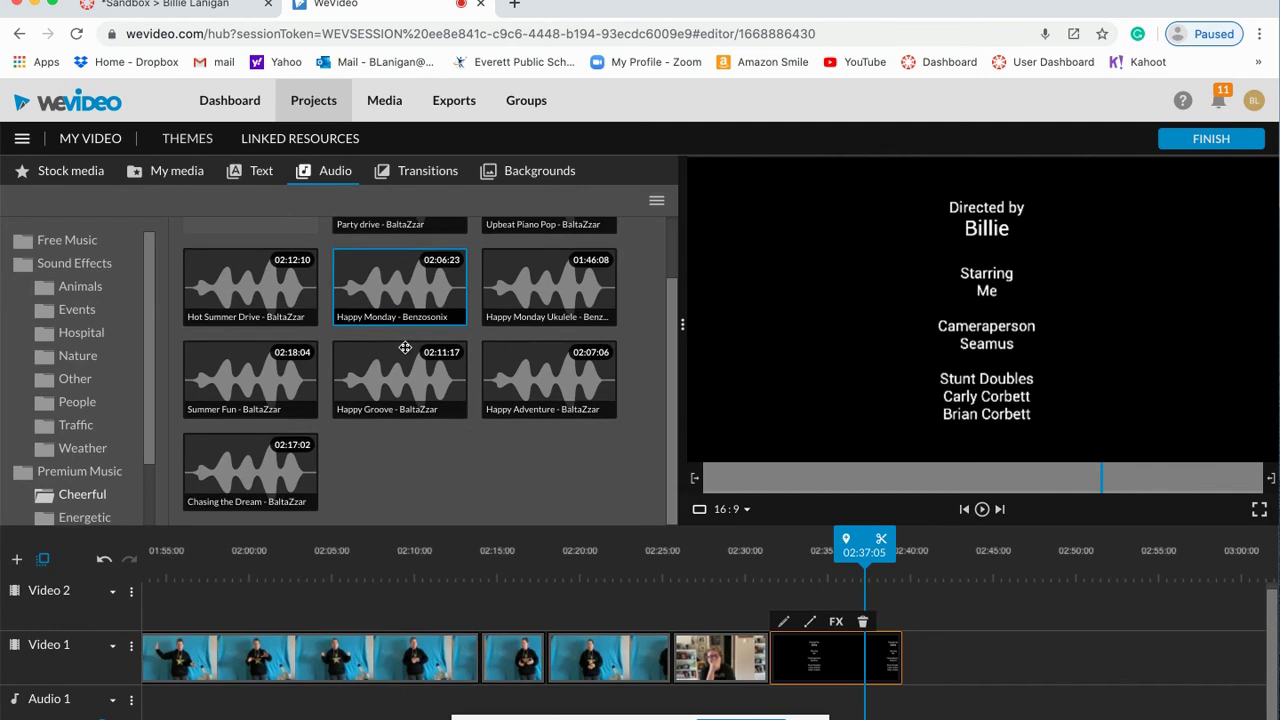
click(391, 387)
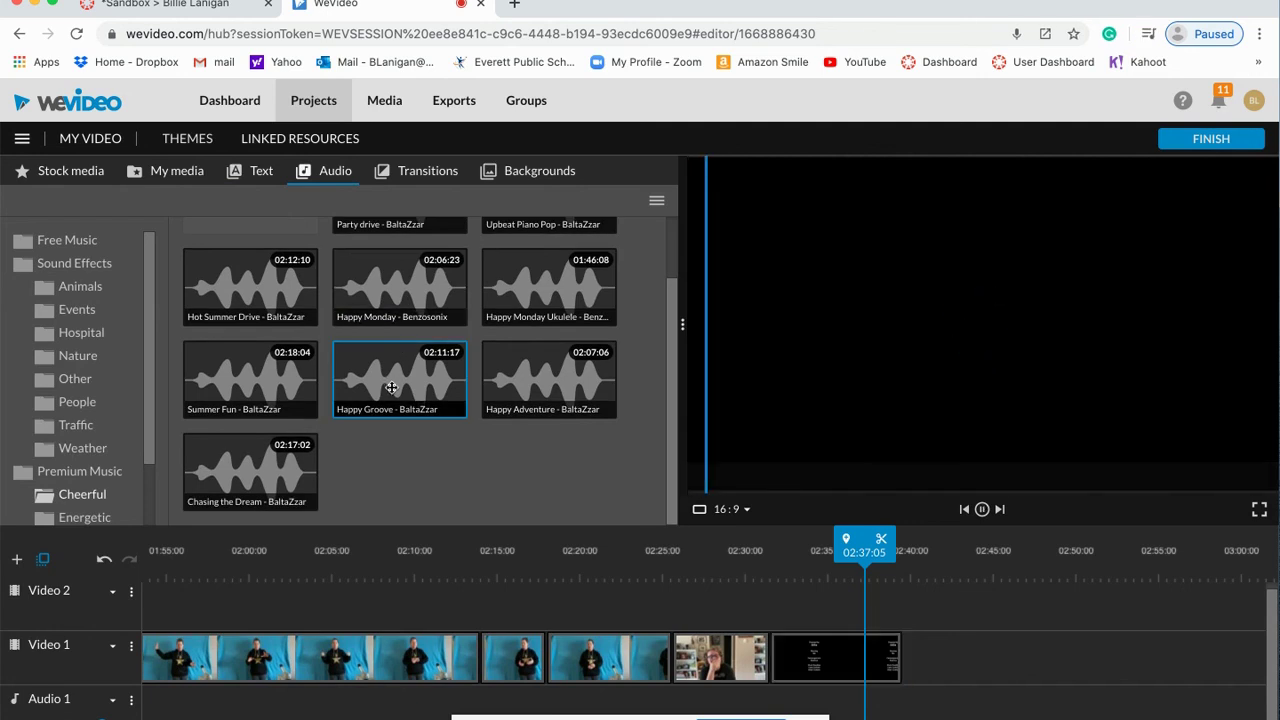
click(248, 392)
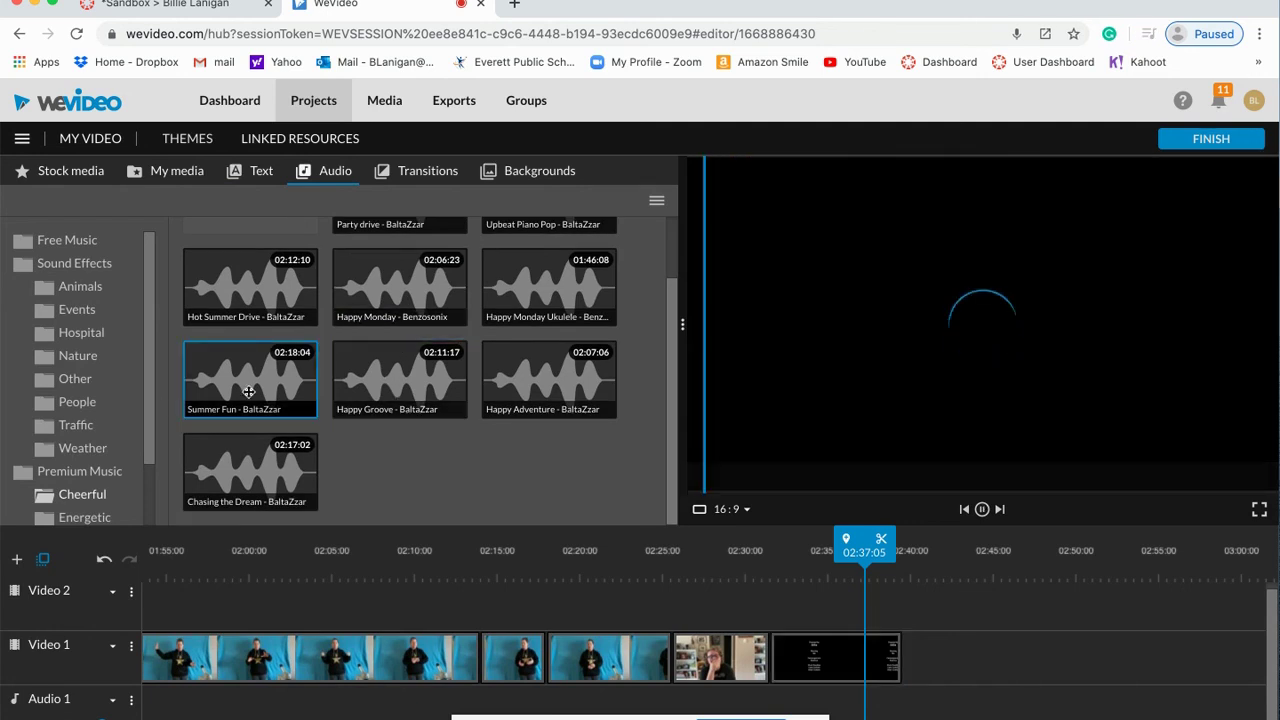
scroll(70, 430, down, 1)
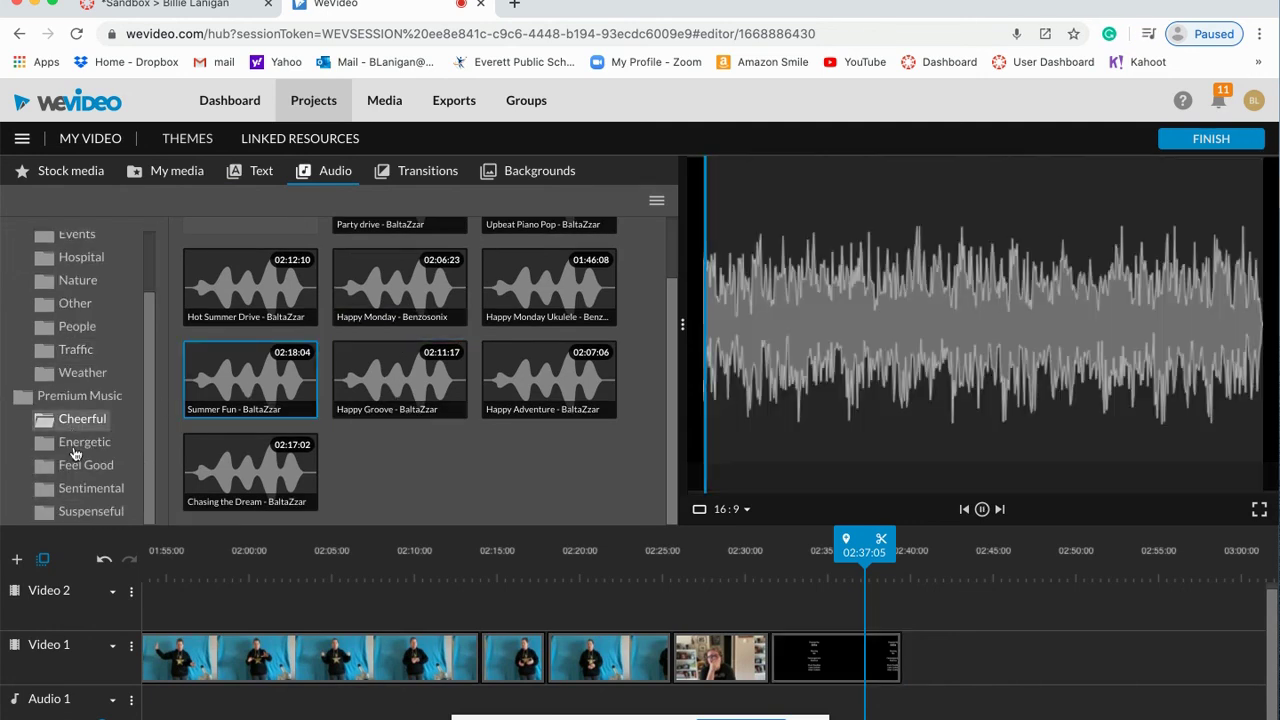
click(90, 513)
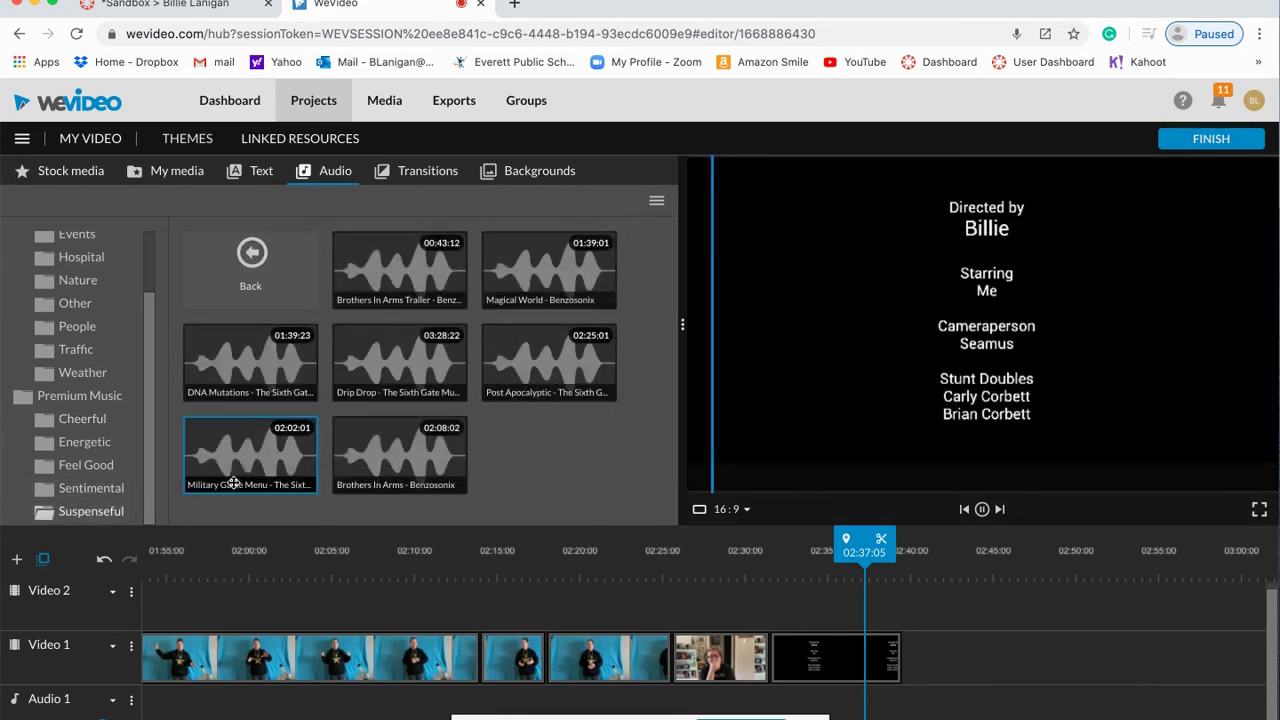
click(242, 446)
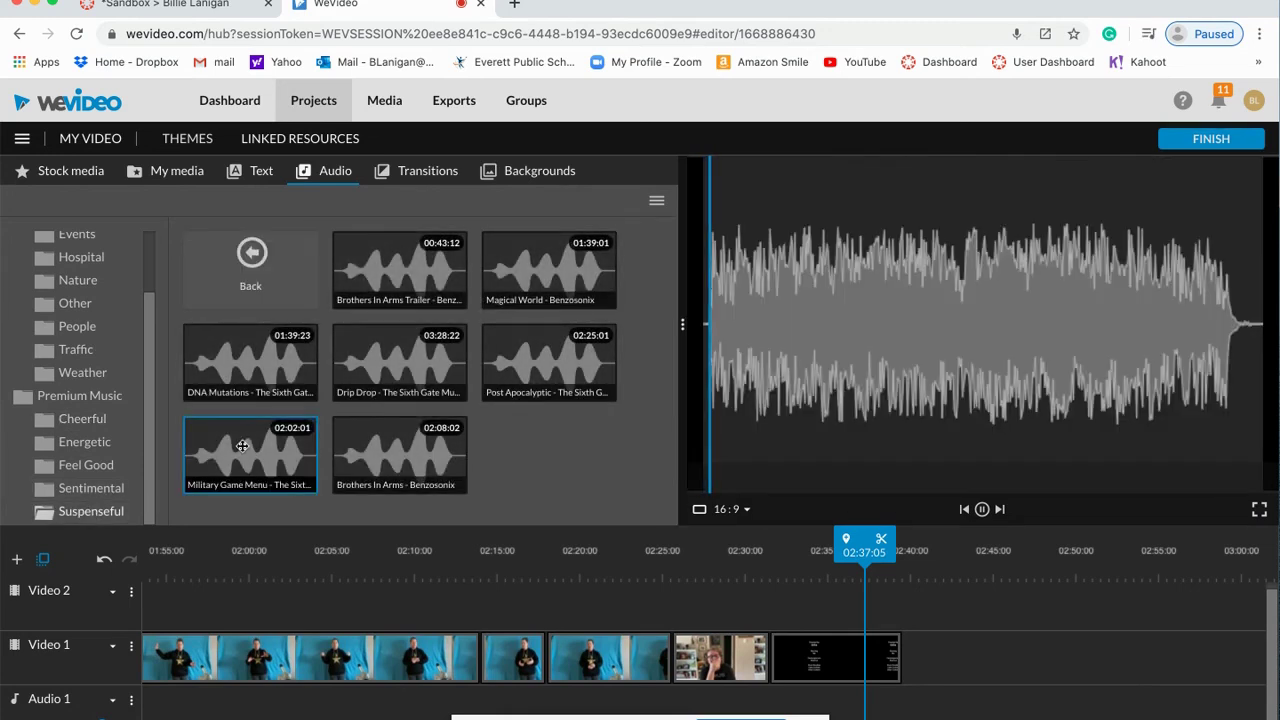
drag(242, 446, 800, 708)
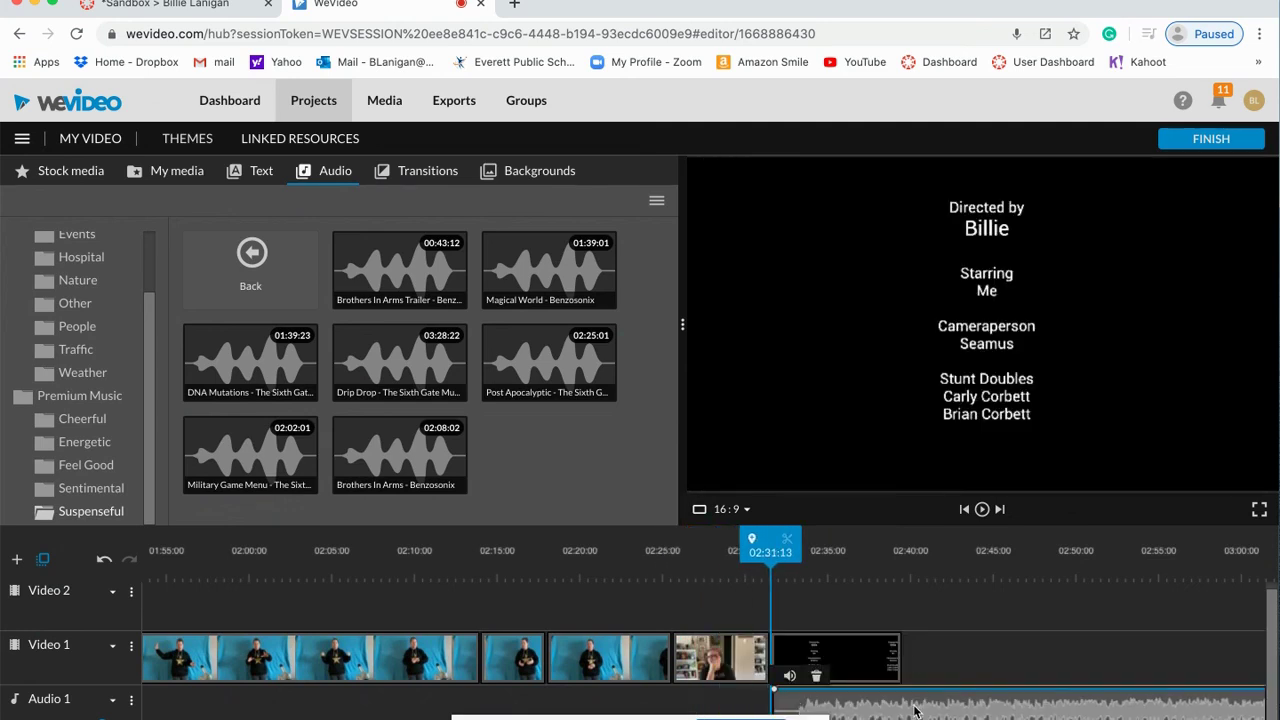
Step: Split the music clip at 02:46:20 and delete the leftover part
drag(790, 545, 1040, 545)
click(1042, 543)
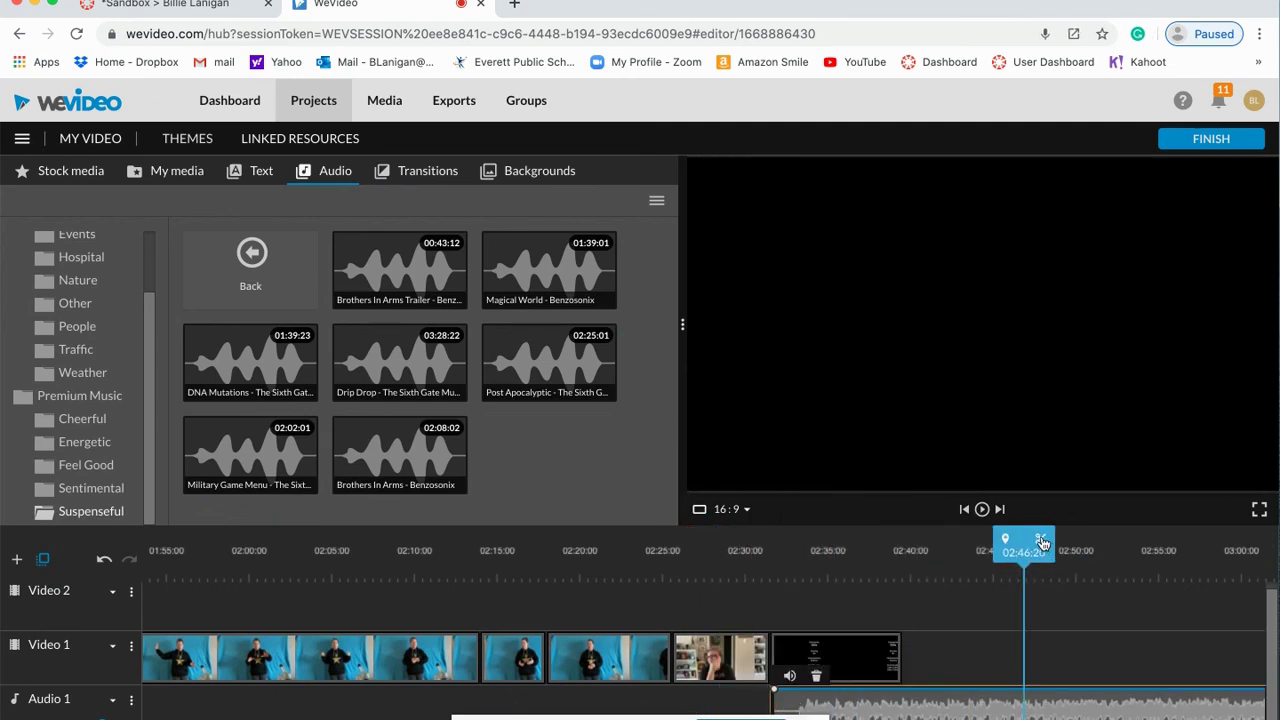
drag(1066, 709, 1050, 320)
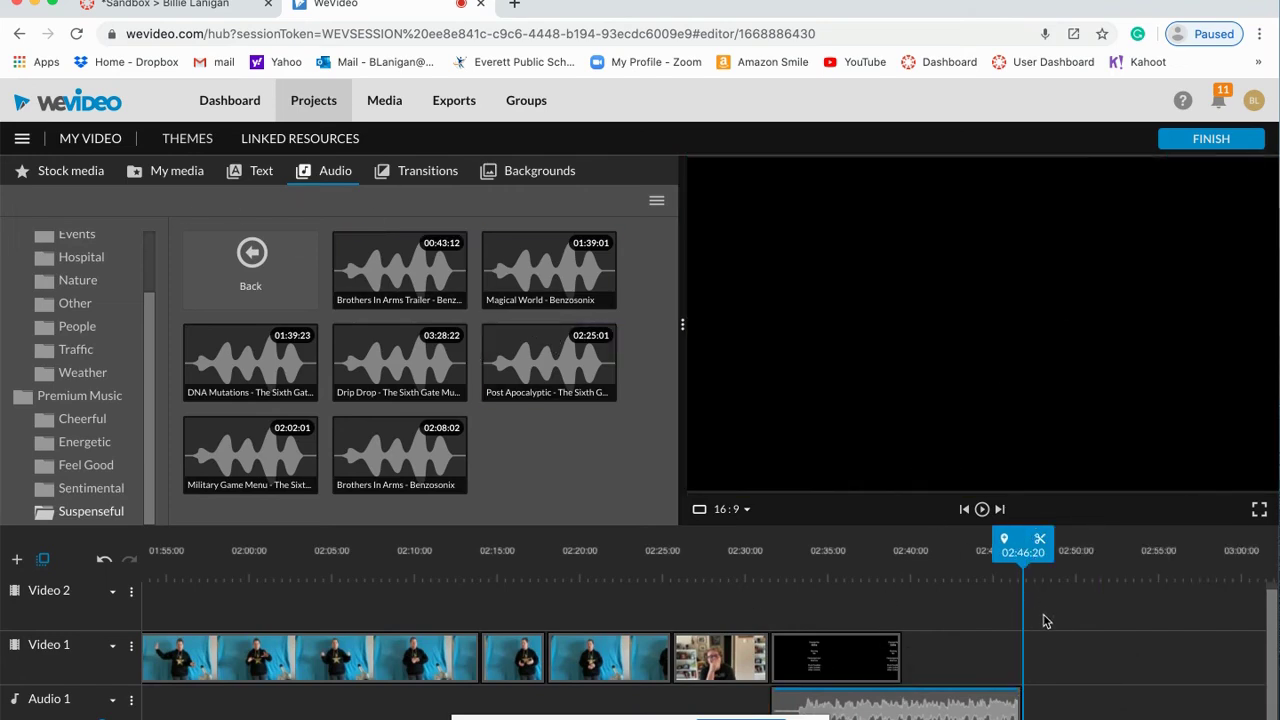
scroll(1043, 622, down, 1)
scroll(1043, 622, right, 3)
scroll(1046, 617, up, 1)
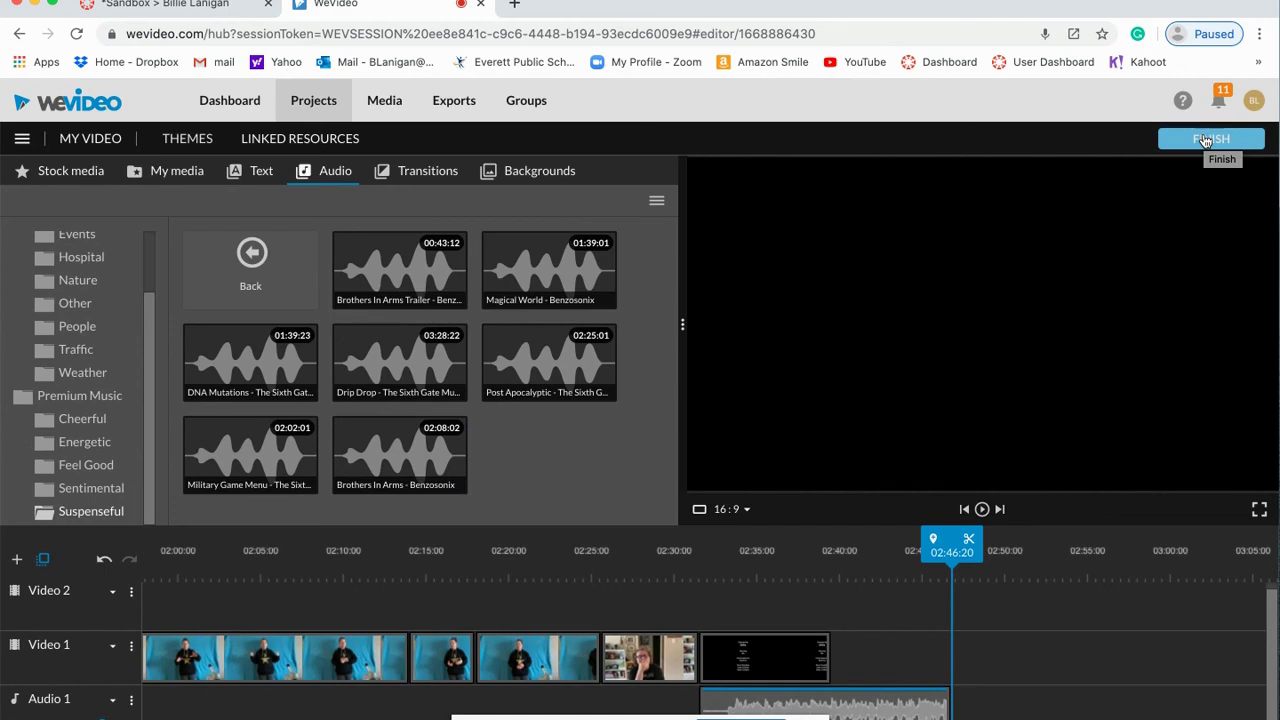
Step: Start the export titled My Video 3 at HD 1280x720
click(1205, 141)
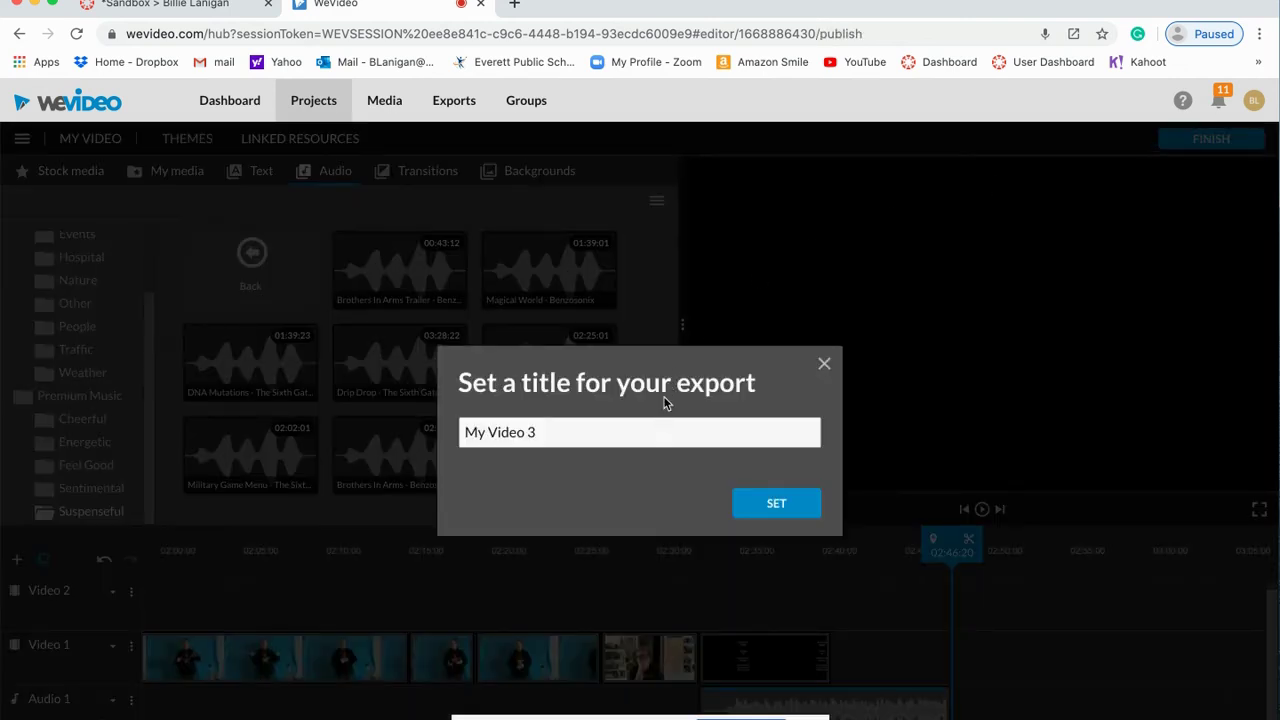
click(766, 506)
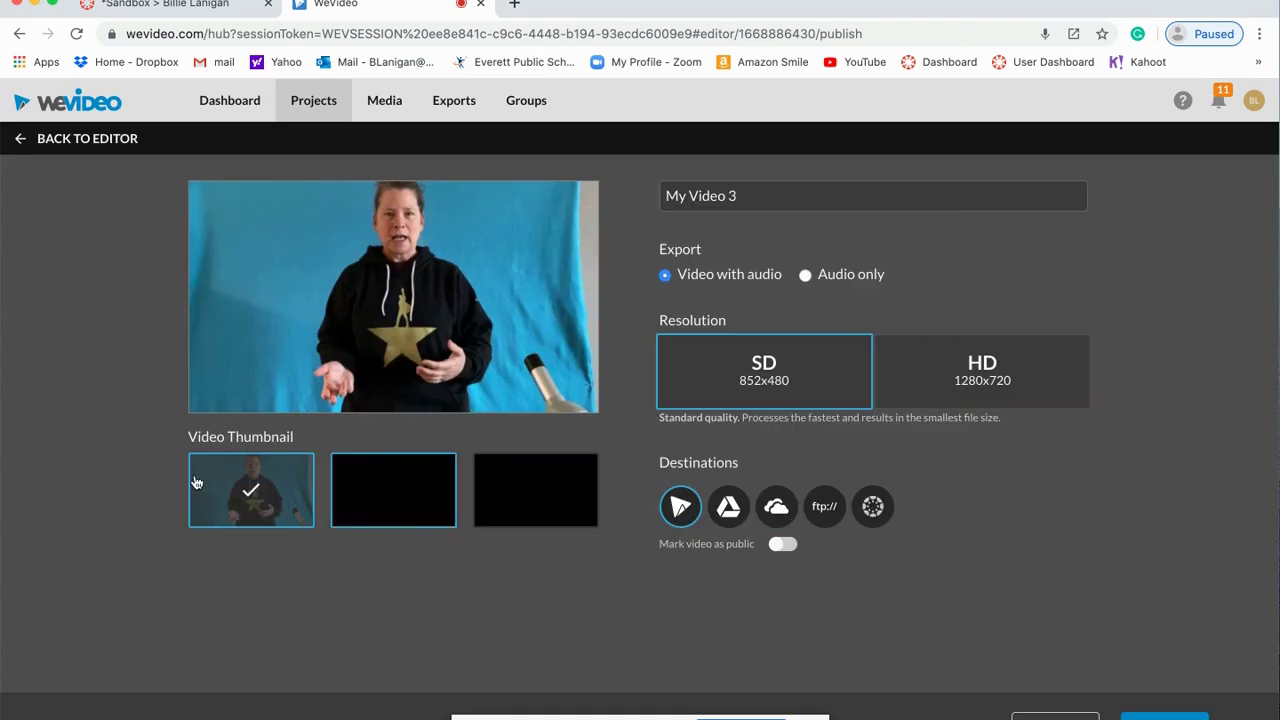
click(958, 386)
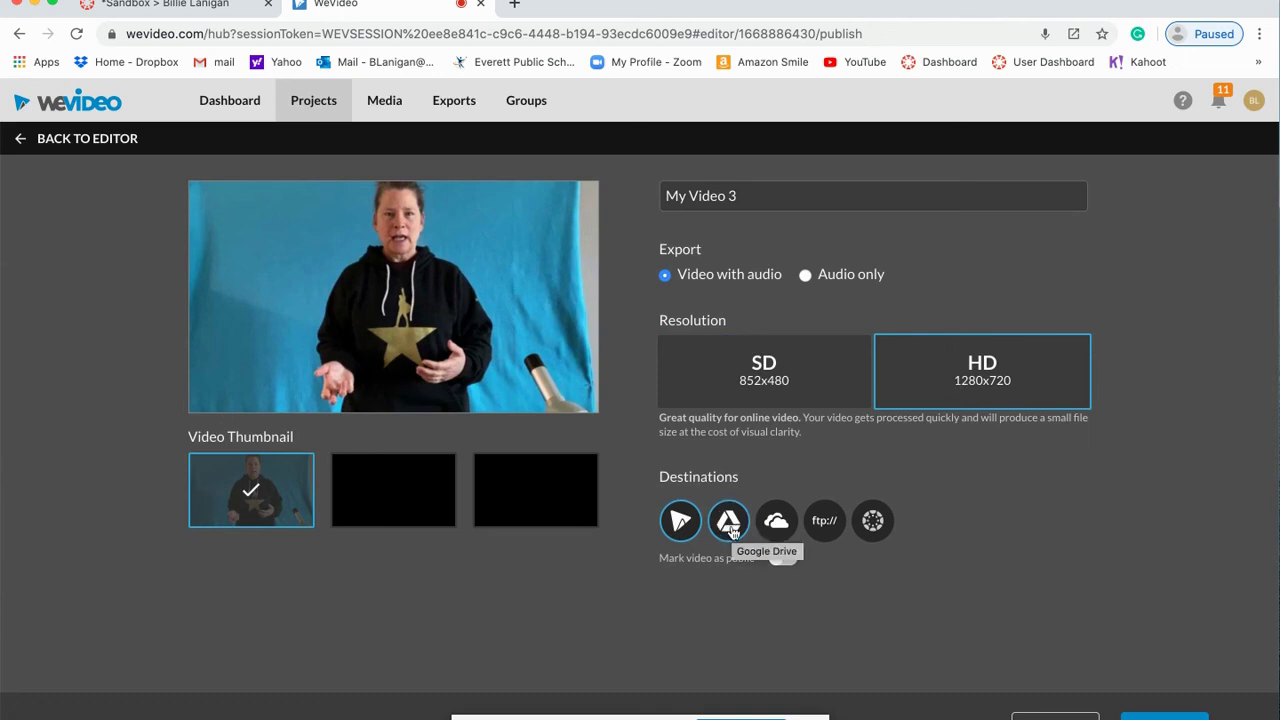
Step: Mark the video public and send it to Google Drive, dismissing the not-enrolled course error
click(723, 527)
click(777, 561)
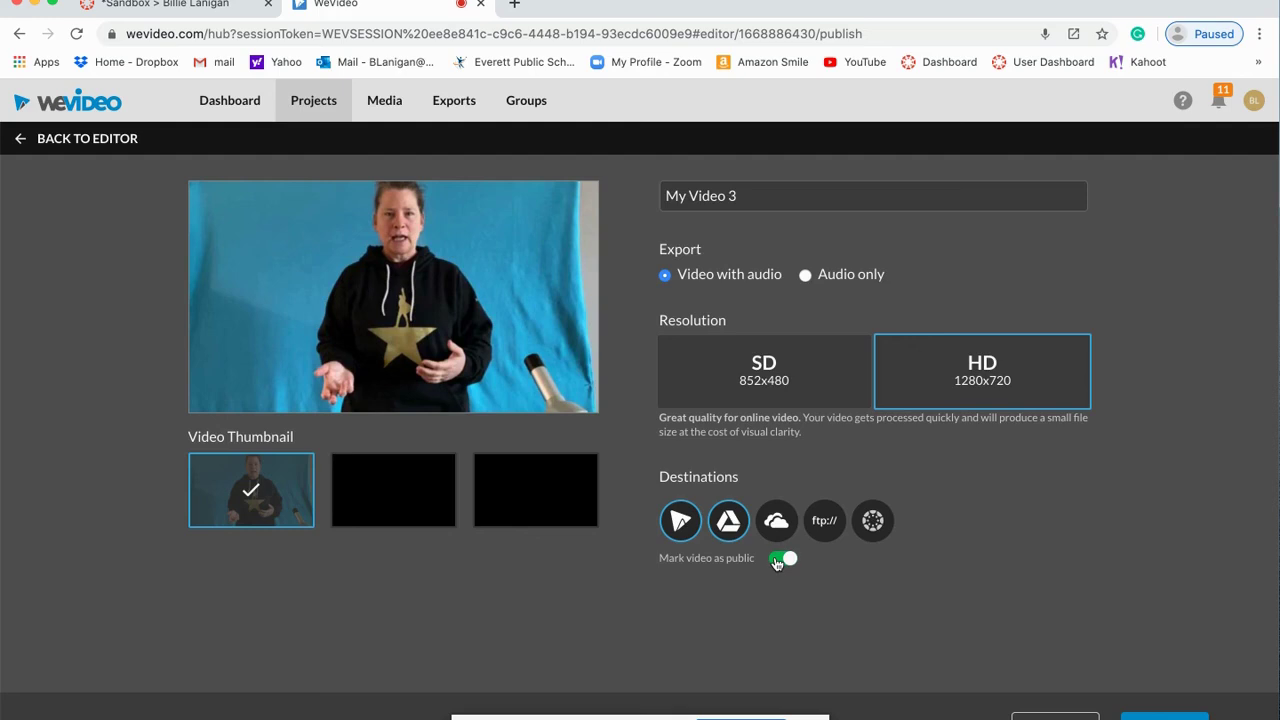
click(874, 521)
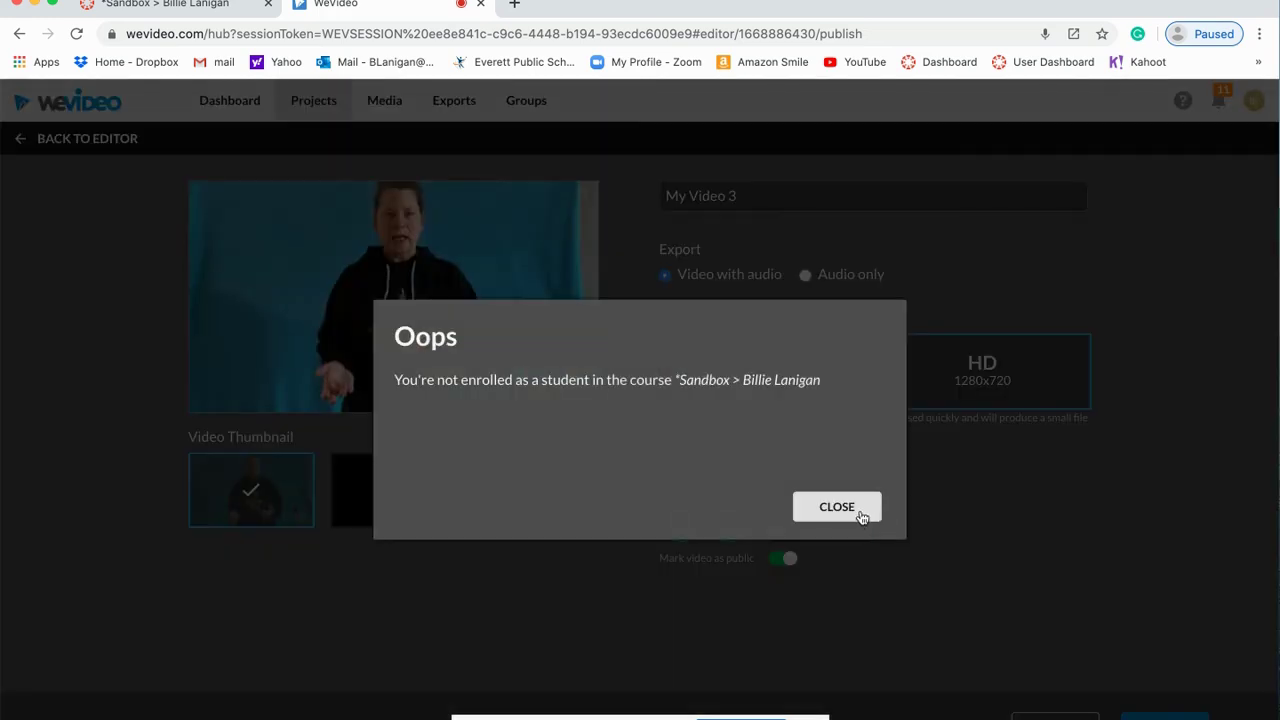
click(837, 507)
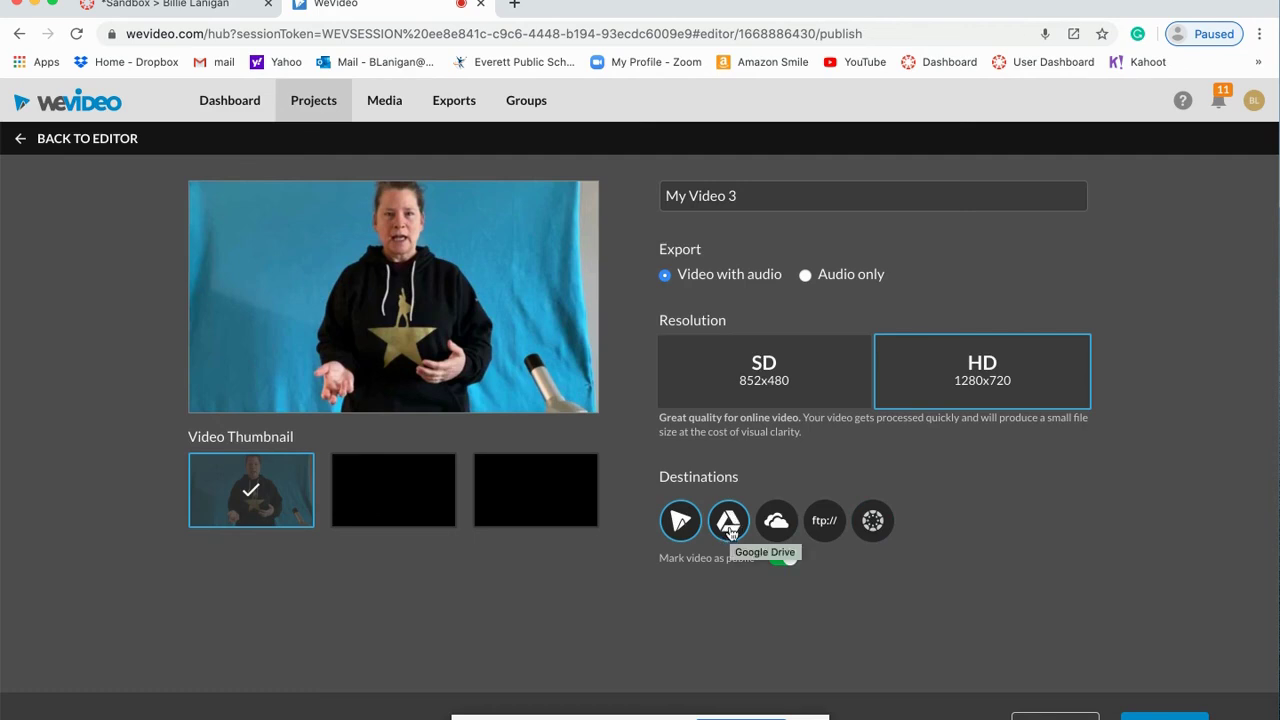
click(729, 521)
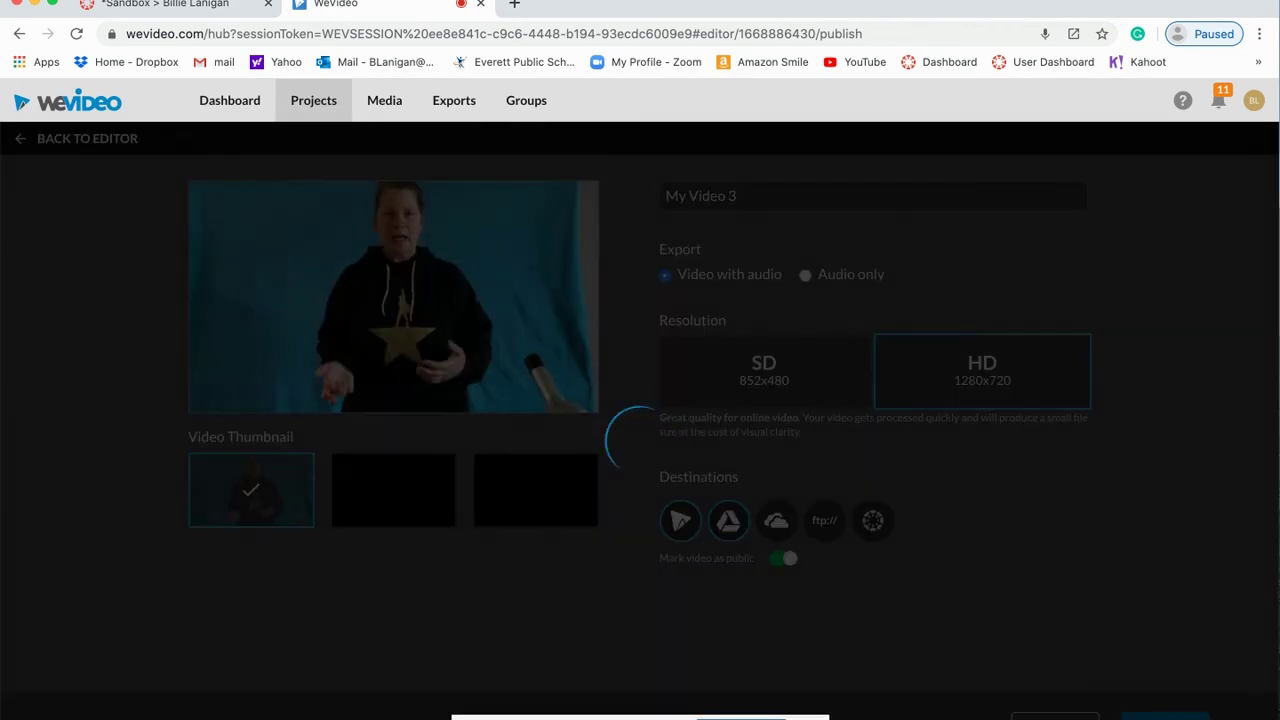